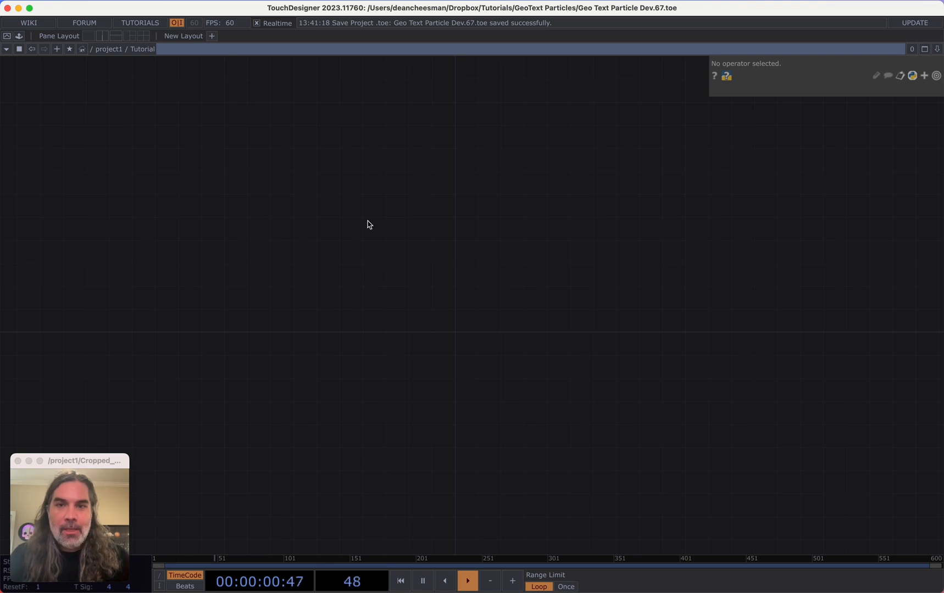
Add a Constant CHOP to the network
key("Tab")
left_click(242, 81)
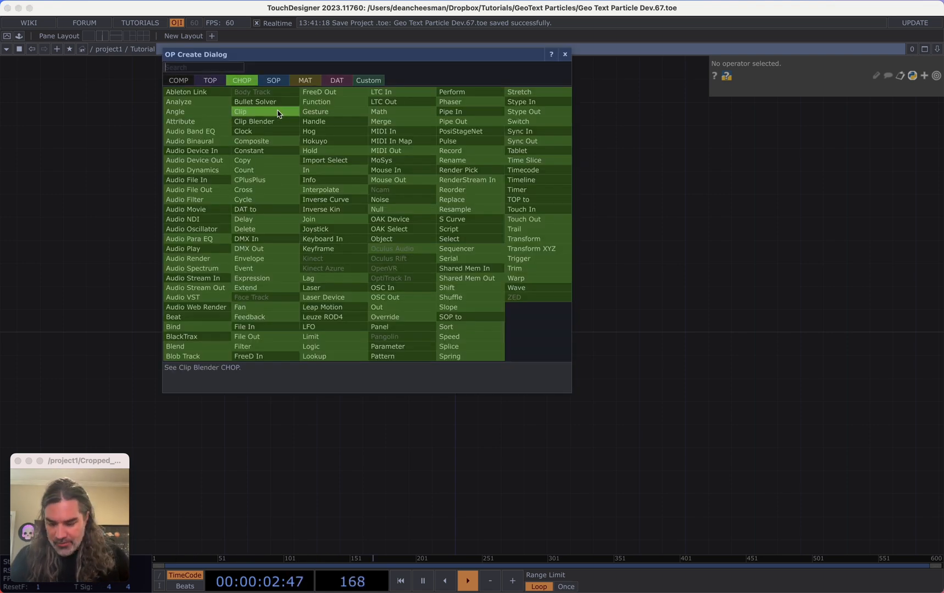
left_click(269, 150)
left_click(347, 140)
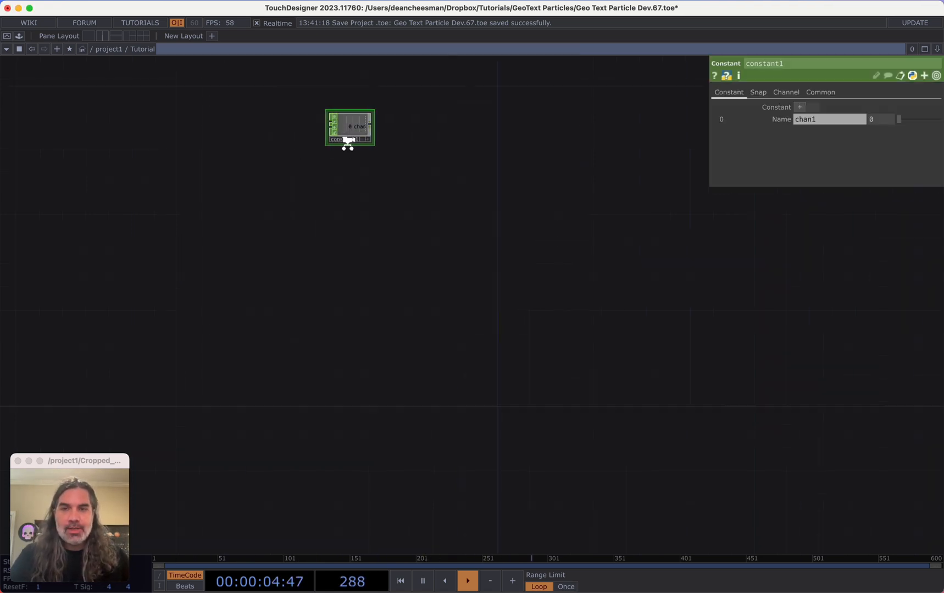
Name the Constant's first channel replications with a value of 1
scroll(348, 141, "up", 3)
left_click(827, 122)
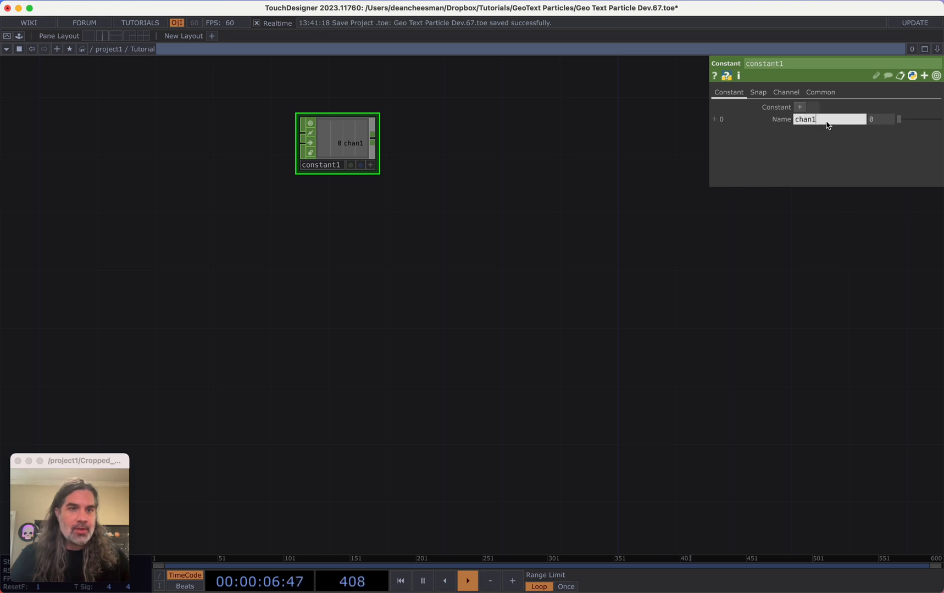
double_click(826, 122)
type("replications")
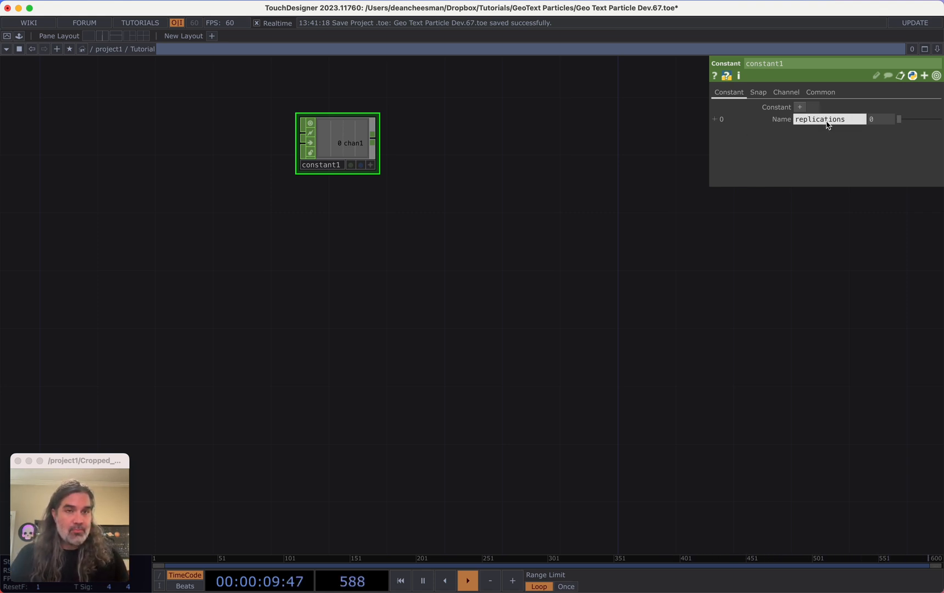
key("Tab")
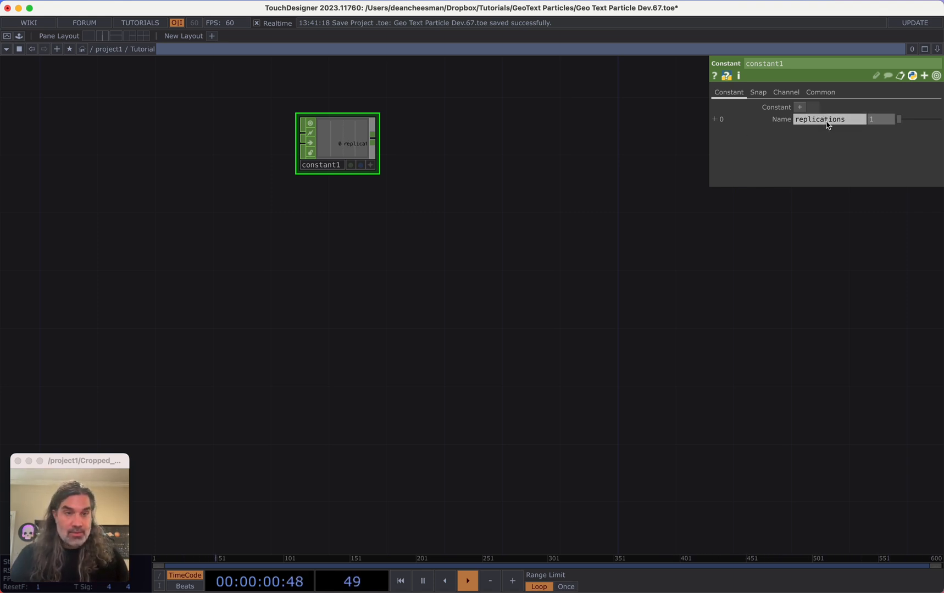
key("Return")
Add two more constant channels named width and height
left_click_drag(413, 198, 336, 182)
scroll(332, 178, "down", 1)
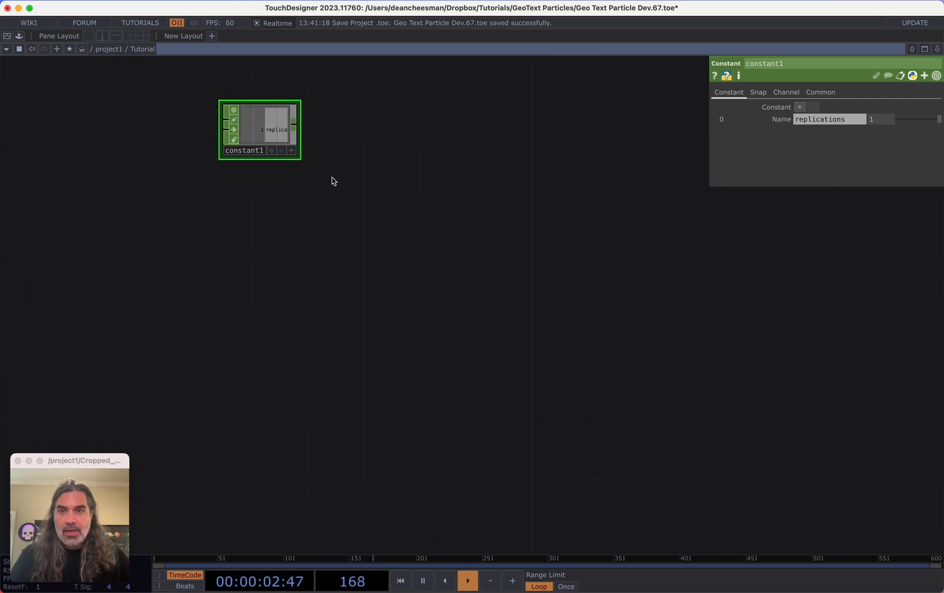
left_click(800, 110)
left_click(800, 110)
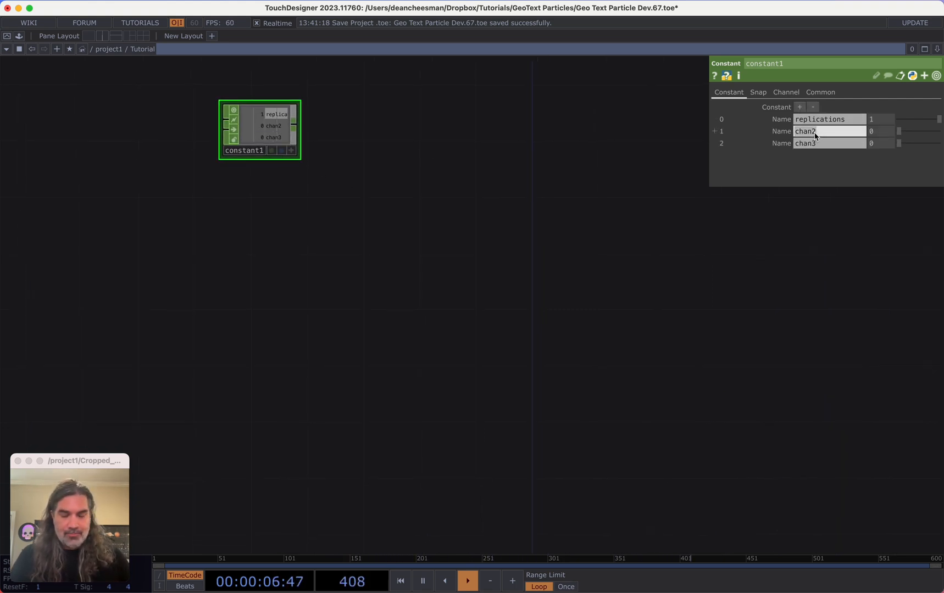
type("width")
key("Tab")
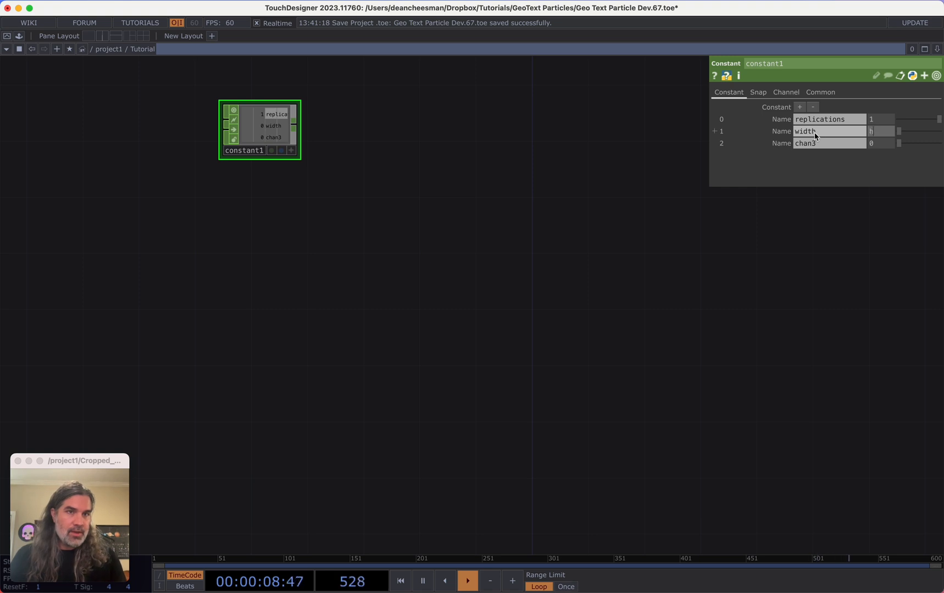
key("Tab")
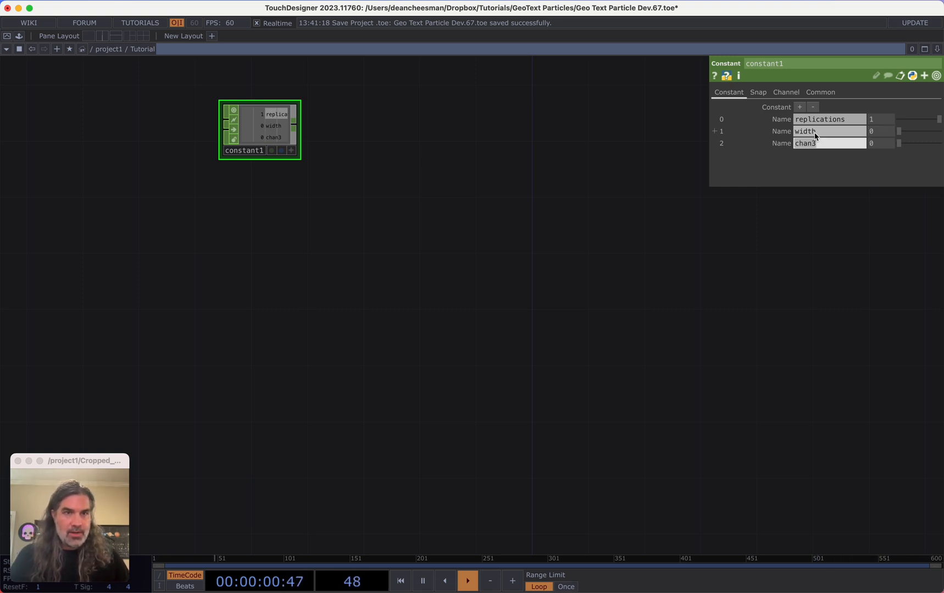
type("height")
key("Return")
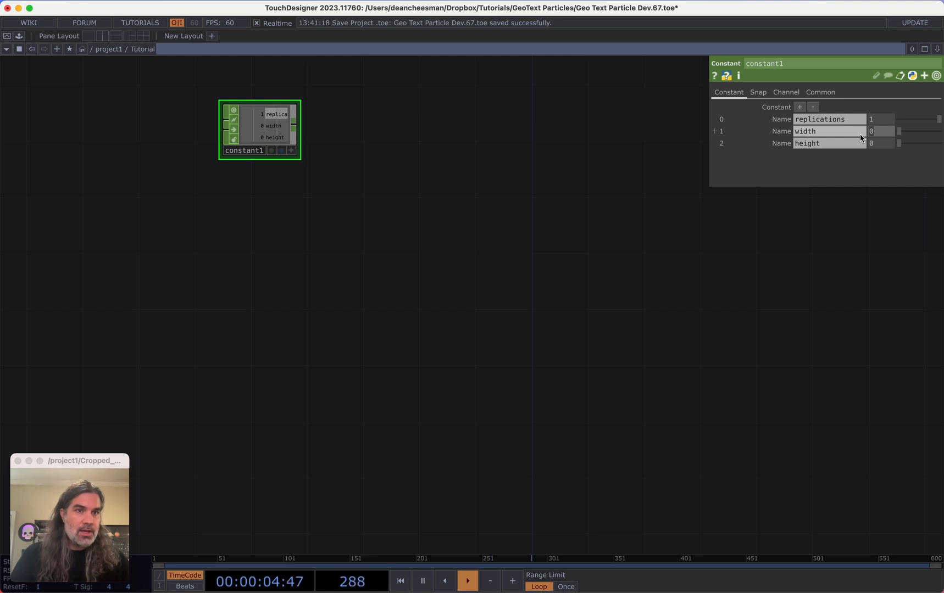
Set the width channel to 1080 and the height channel to 1920
type("1080")
key("Tab")
type("1")
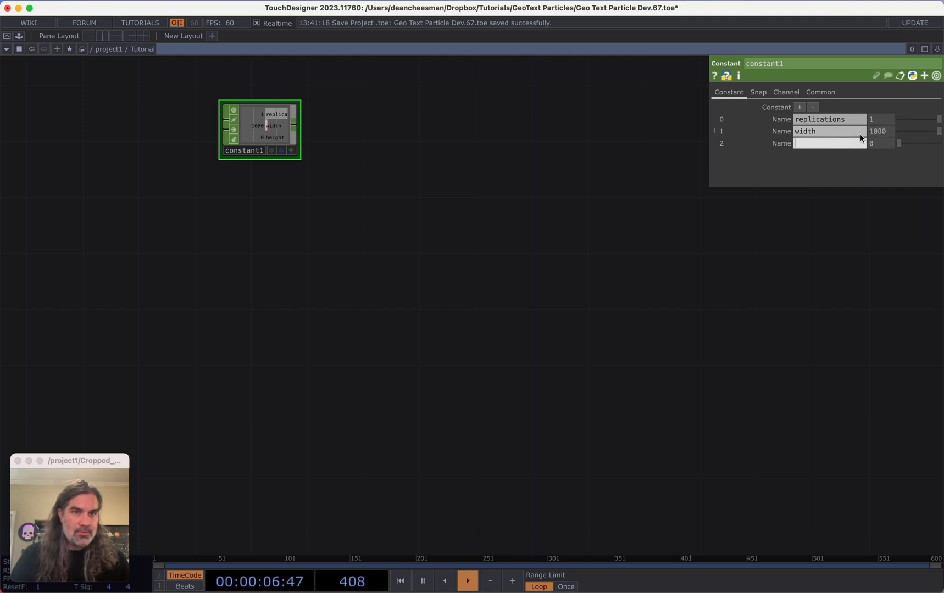
key("Tab")
type("1")
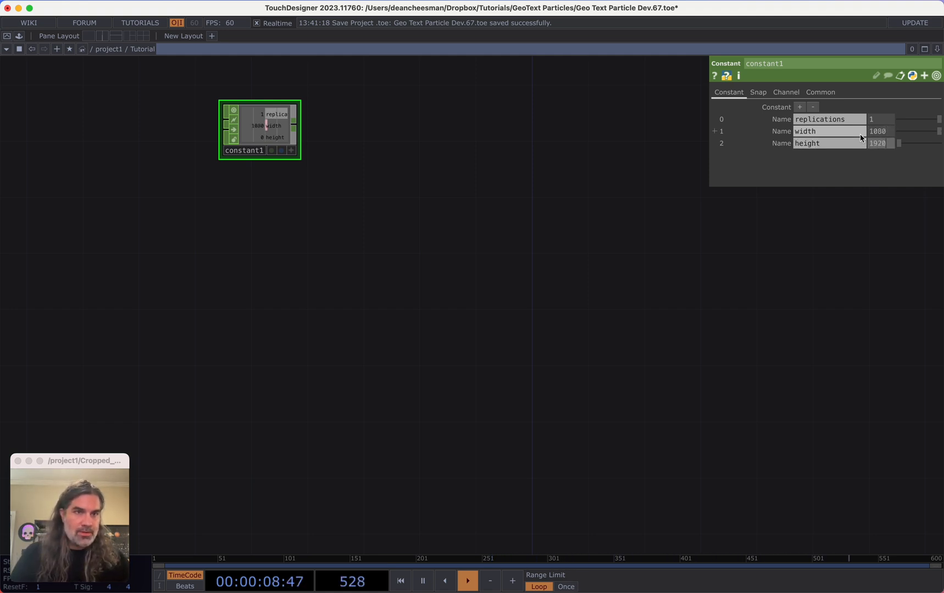
type("920")
key("Return")
Connect a Null CHOP to the Constant's output
scroll(407, 209, "up", 1)
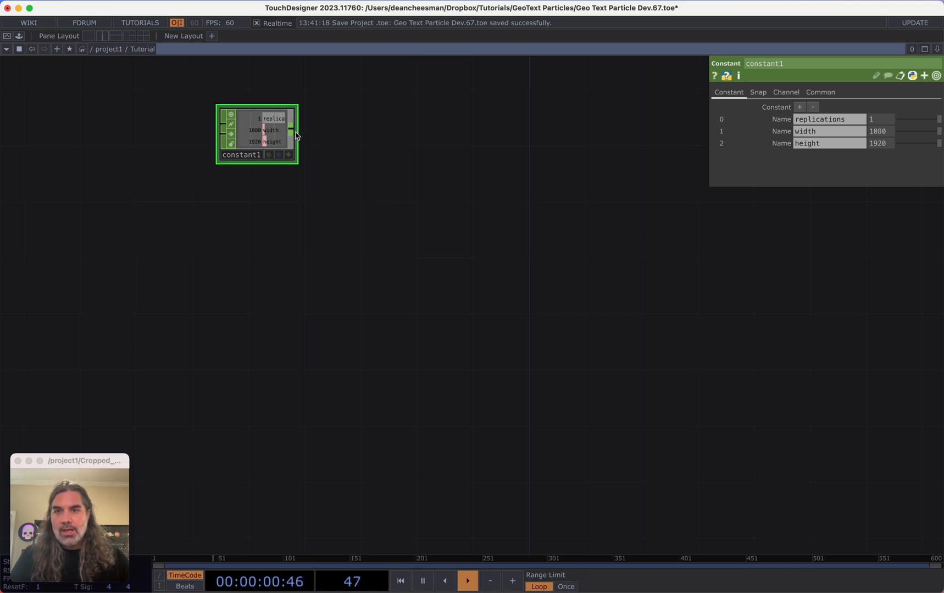
left_click_drag(296, 136, 522, 134)
left_click(544, 131)
left_click(569, 146)
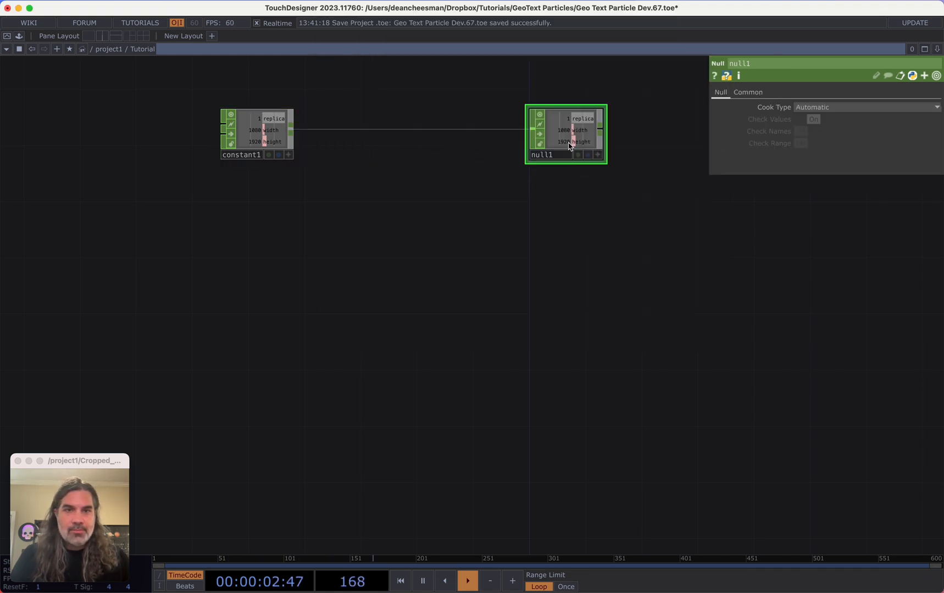
Rename the Null CHOP to variables
right_click(568, 143)
left_click(522, 166)
left_click(546, 157)
type("var")
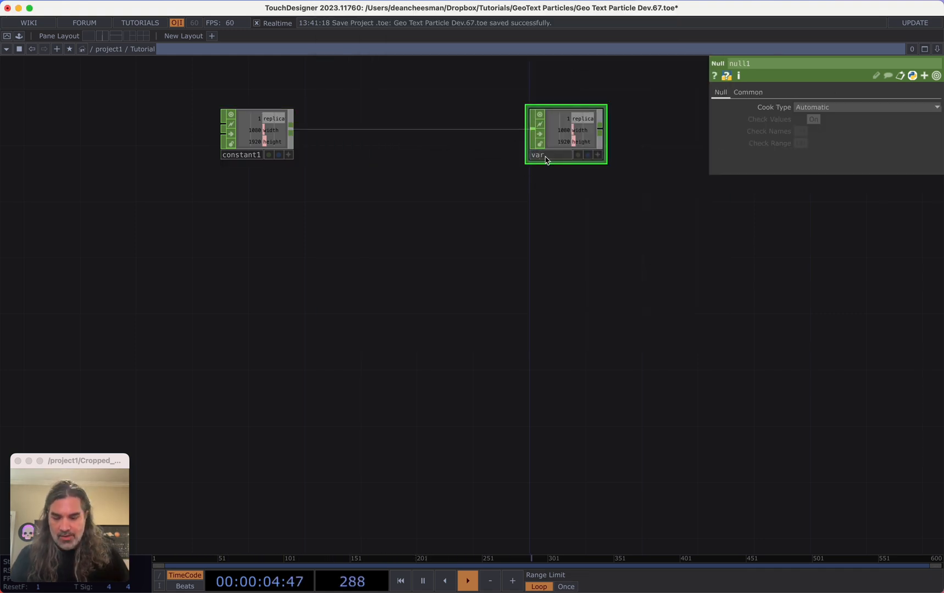
type("iables")
key("Return")
Open a floating viewer of the variables Null and shrink it to a compact strip
right_click(556, 136)
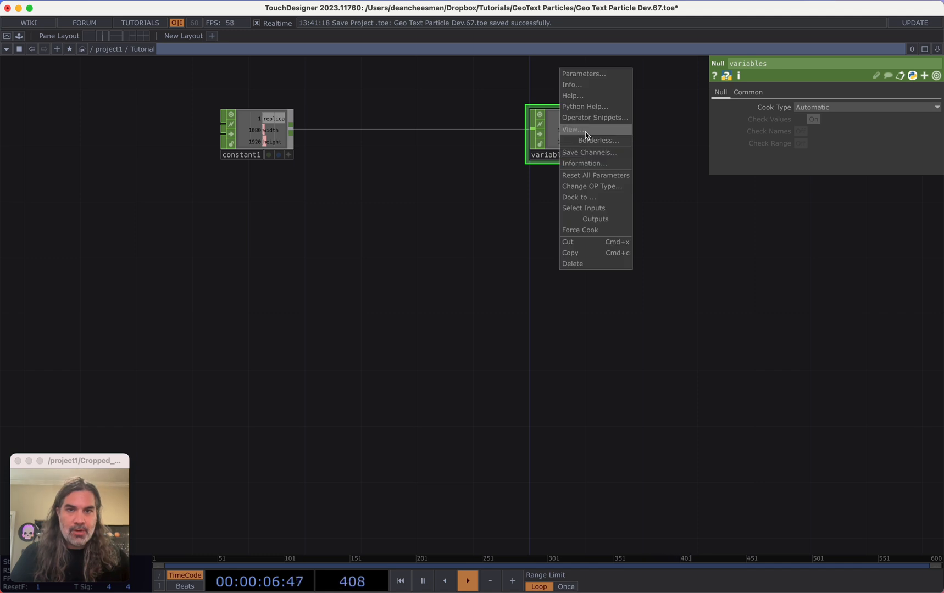
left_click(587, 136)
left_click_drag(605, 51, 615, 10)
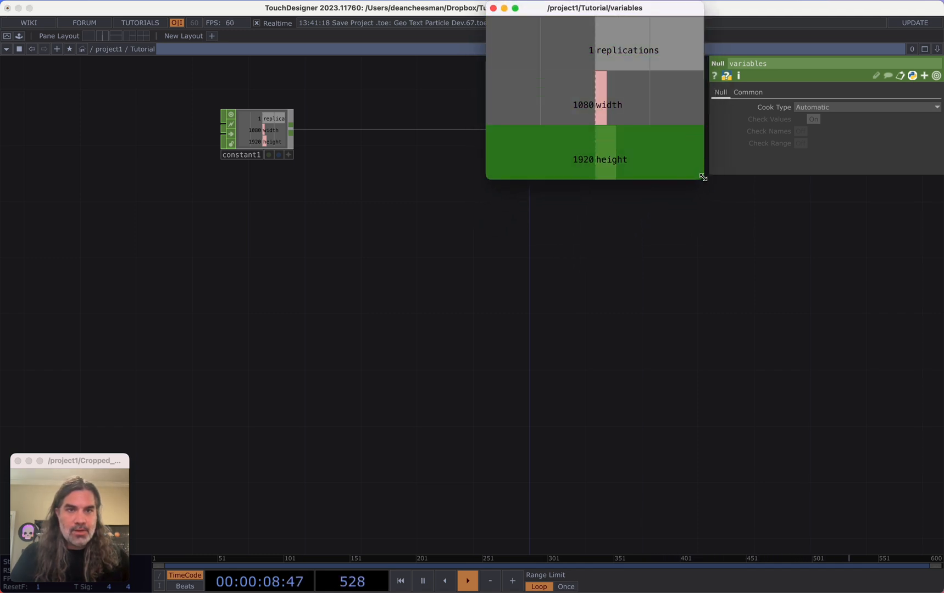
left_click_drag(715, 180, 707, 56)
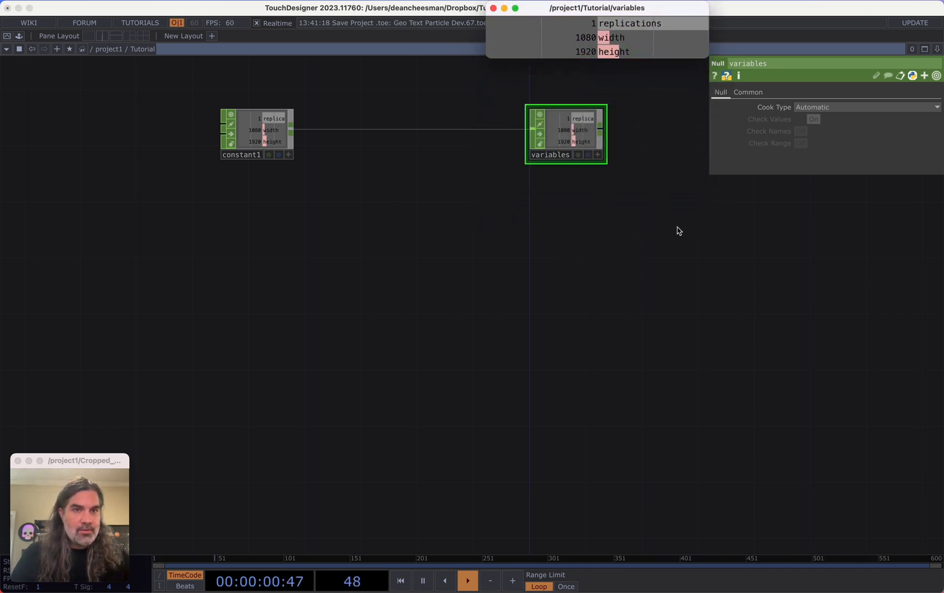
Add a Text DAT below the CHOP chain
scroll(690, 298, "down", 1)
left_click_drag(670, 226, 653, 276)
scroll(690, 297, "down", 3)
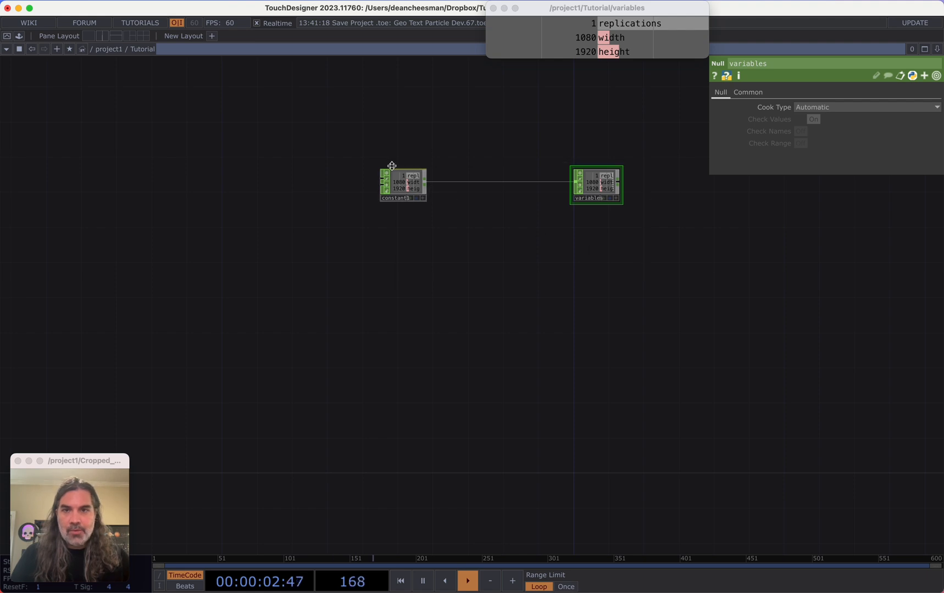
left_click_drag(404, 176, 440, 108)
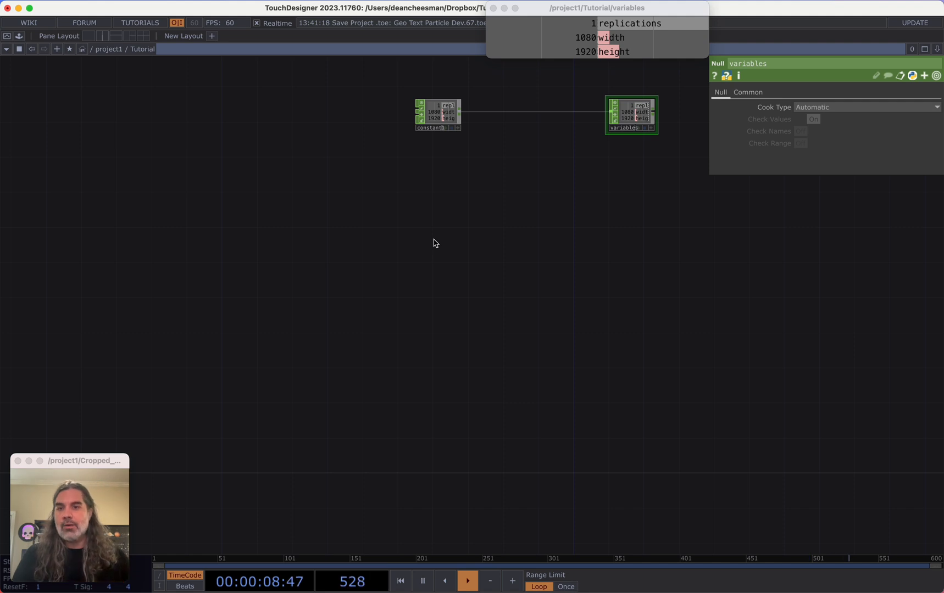
key("Tab")
left_click(301, 206)
type("te")
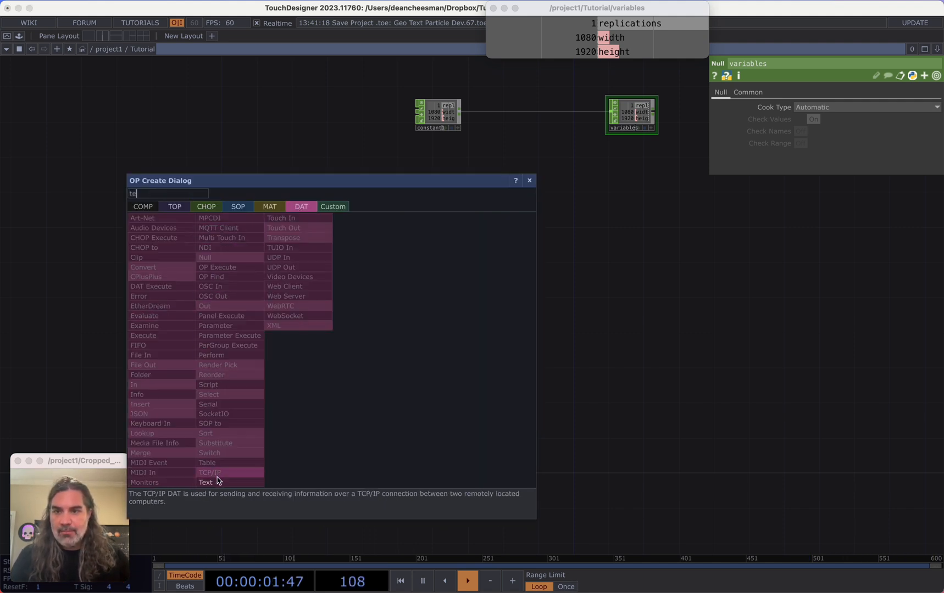
left_click(205, 483)
left_click(250, 351)
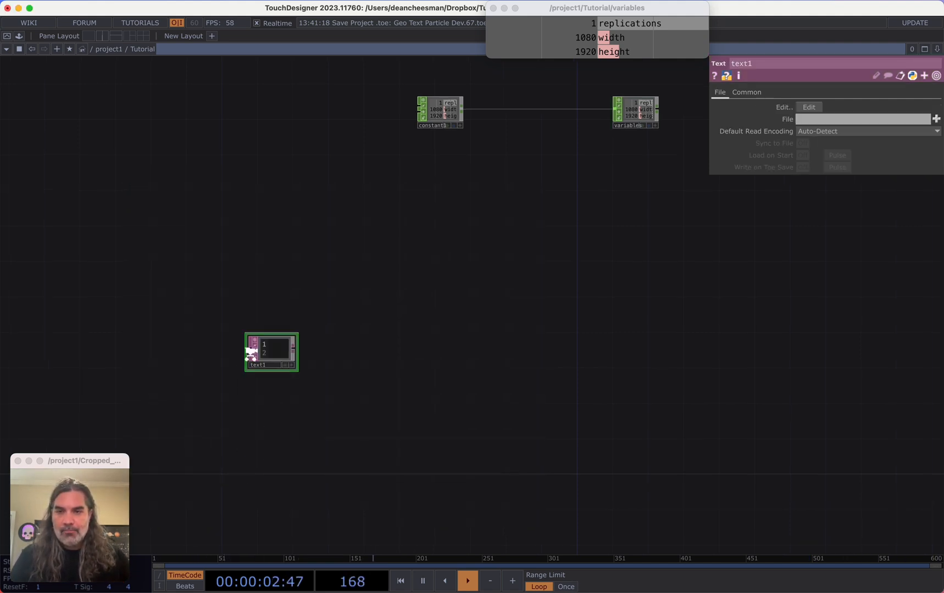
Enter SUBSCRIBE as the first line of the Text DAT
scroll(250, 352, "up", 3)
left_click(300, 333)
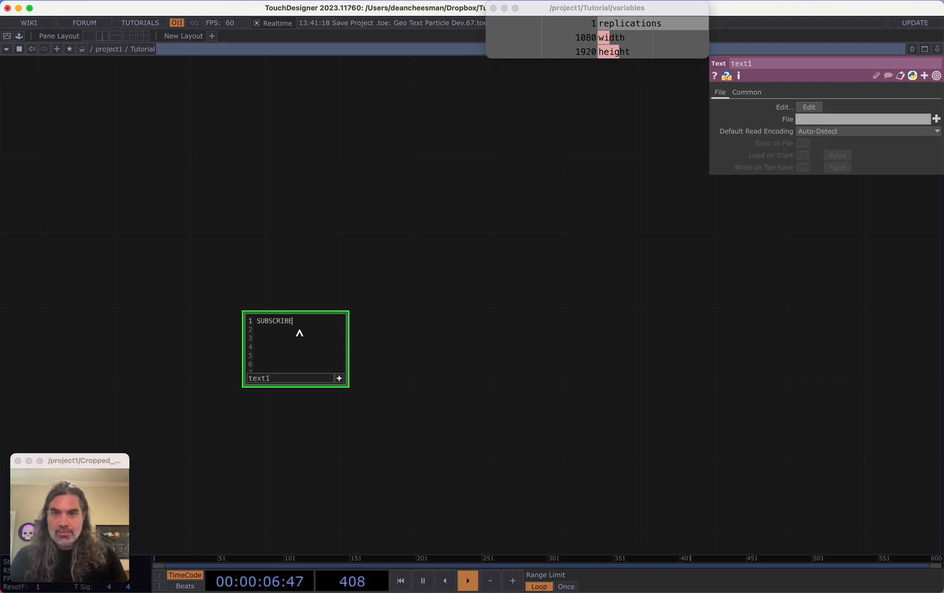
left_click(339, 378)
Add an Evaluate DAT and wire the Text DAT into its input
key("Tab")
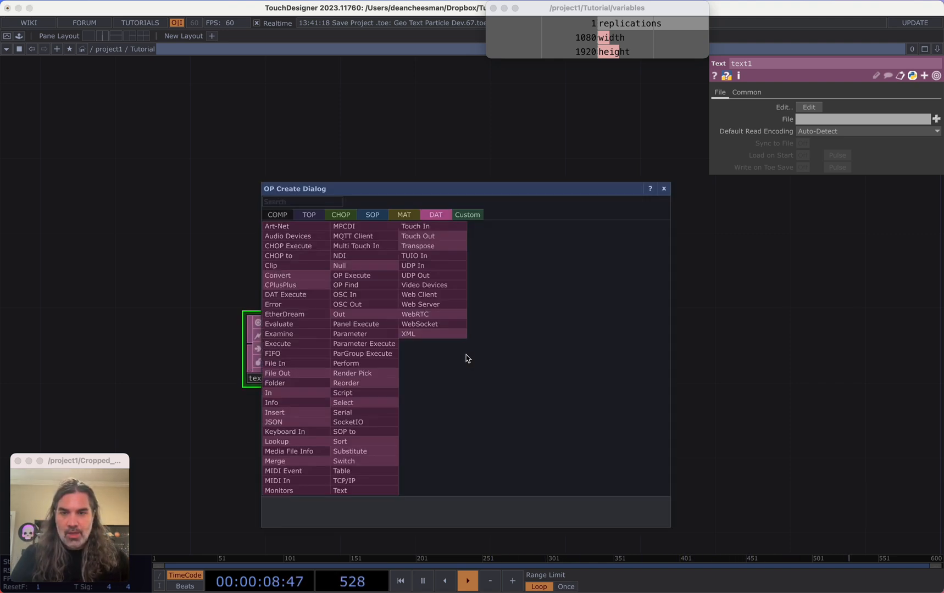
type("ev")
left_click(315, 326)
left_click(485, 350)
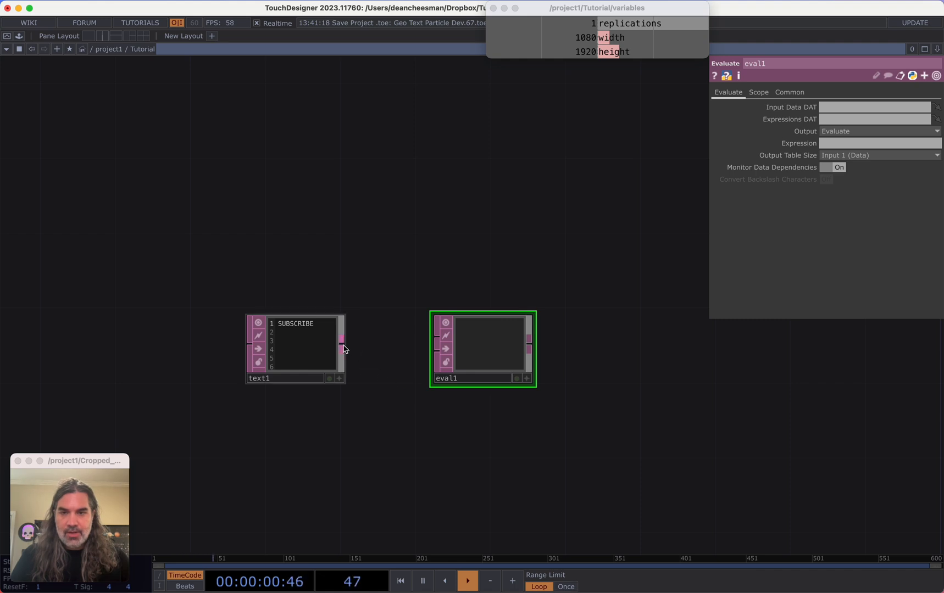
left_click_drag(343, 347, 435, 345)
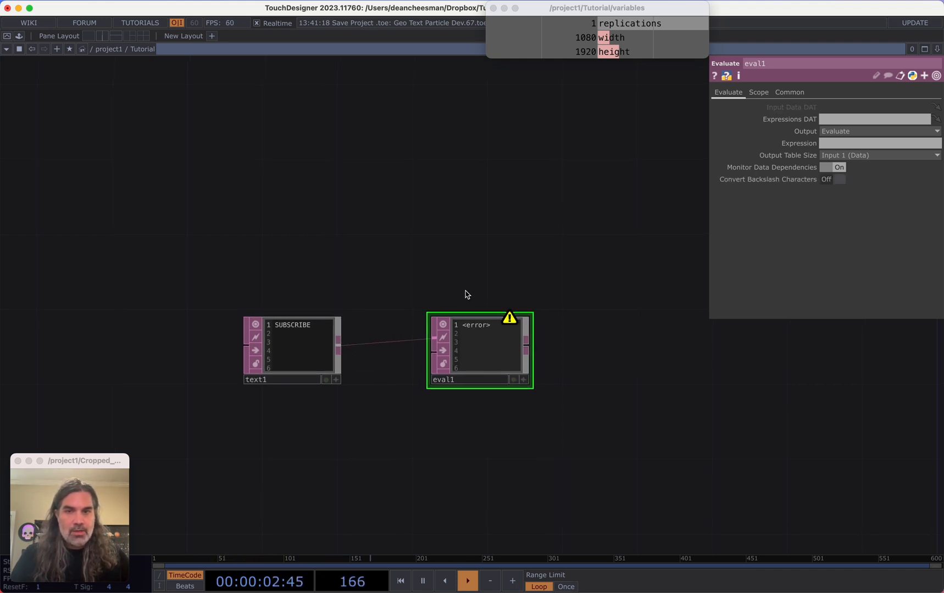
Reference the variables replications channel in the Evaluate DAT's Expression parameter
left_click_drag(500, 233, 400, 301)
scroll(407, 308, "down", 3)
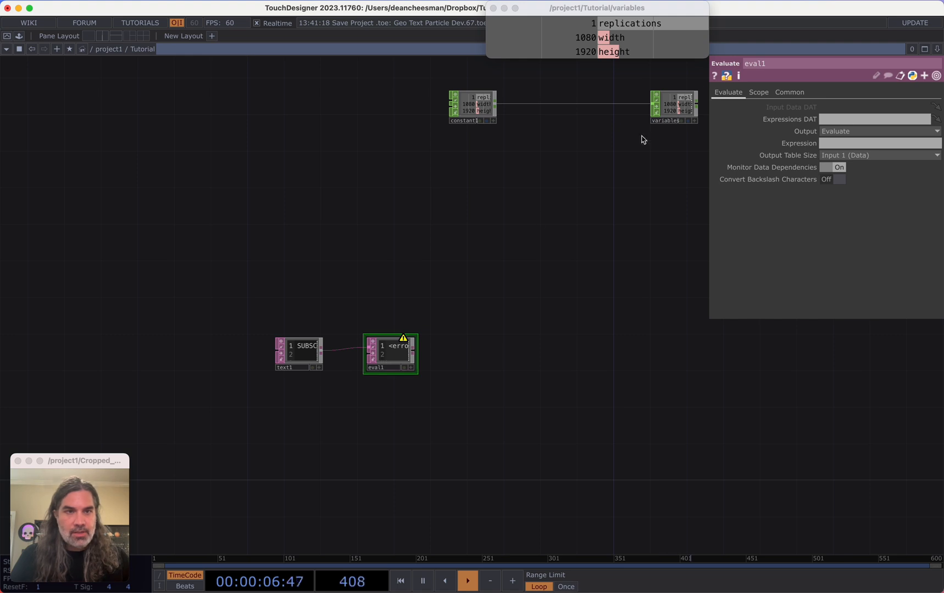
left_click_drag(618, 24, 835, 141)
left_click(847, 136)
left_click(809, 144)
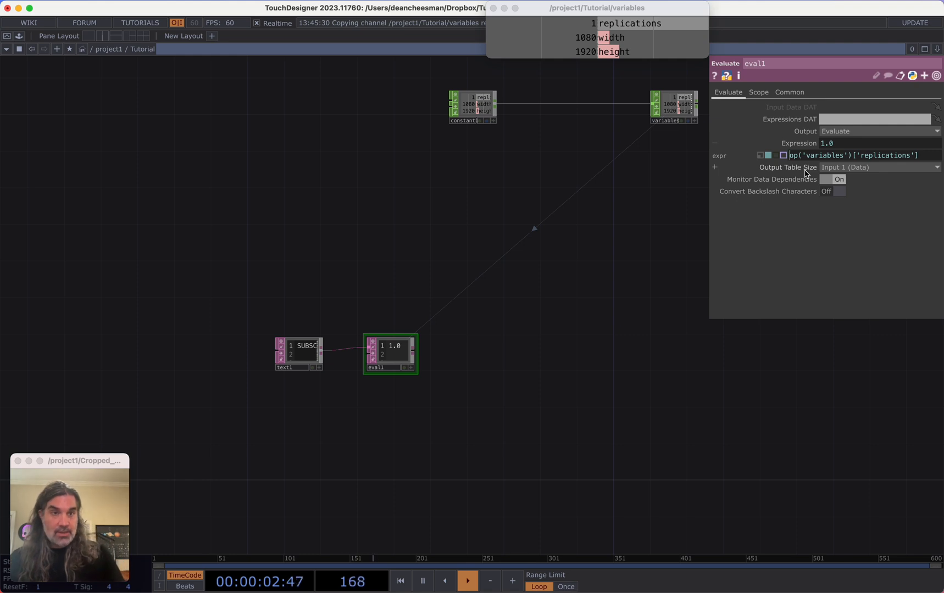
Set the expression to me.inputCell.val * int(op('variables')['replications'])
type("me.inputCell")
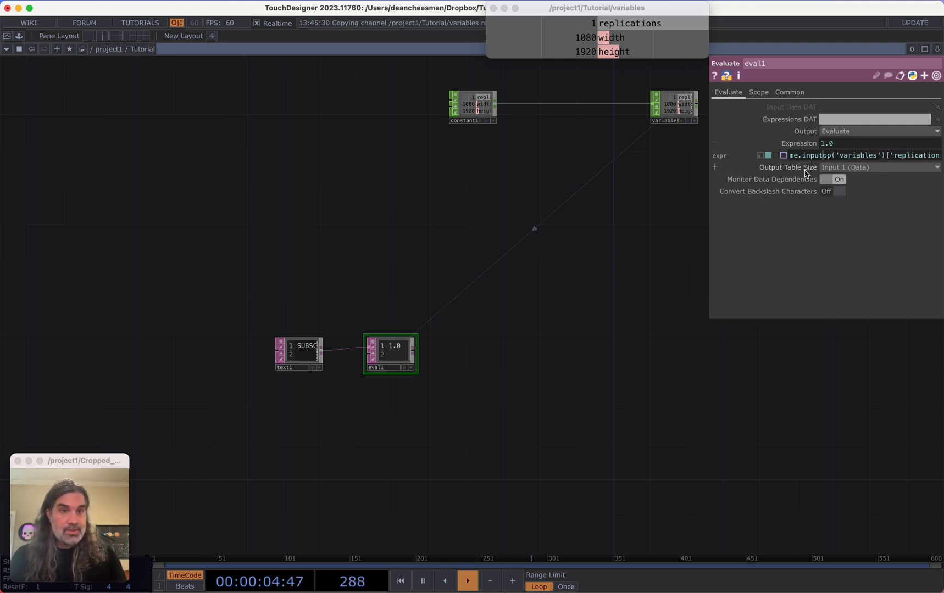
type(".val")
type(" * ")
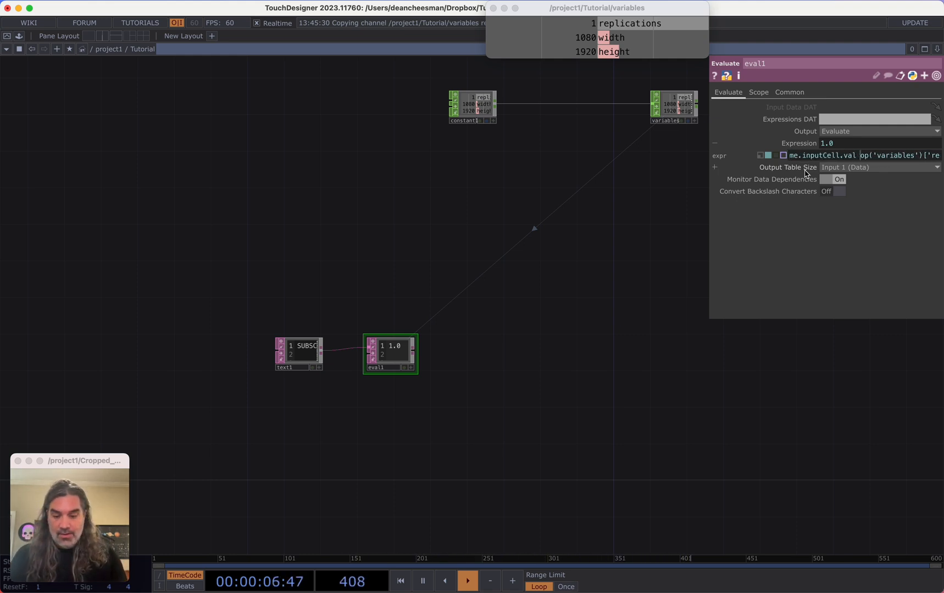
type("int(")
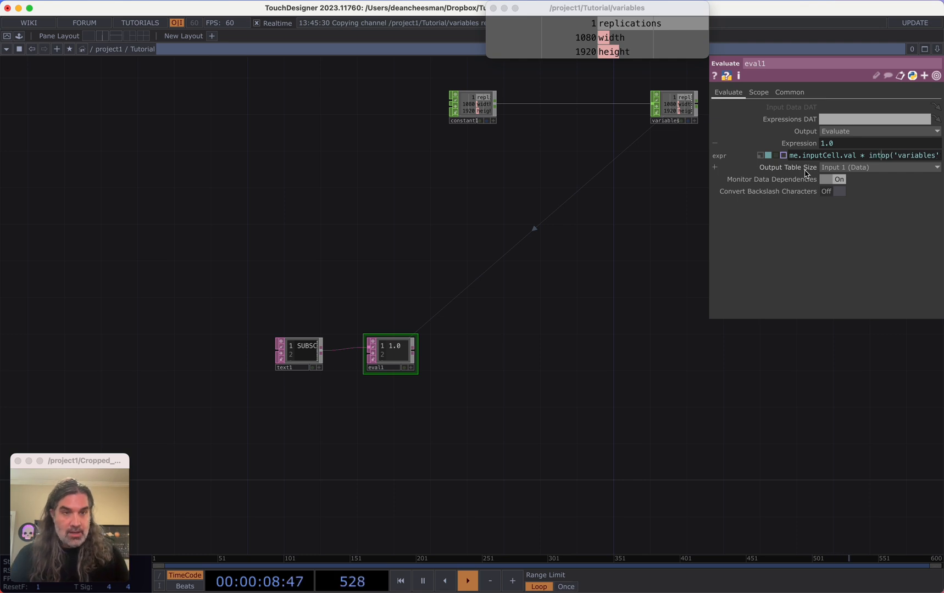
left_click_drag(709, 247, 526, 257)
left_click(843, 157)
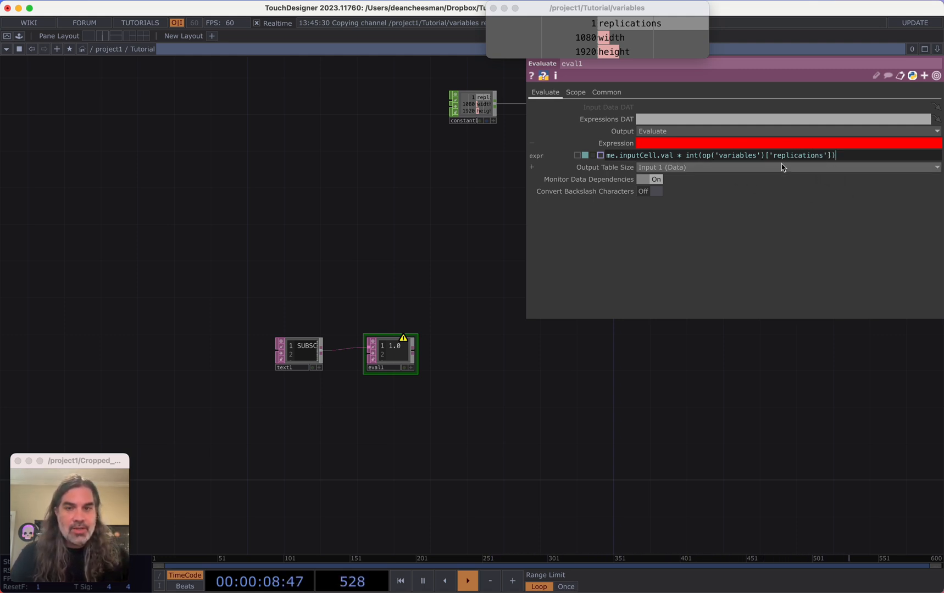
Set the replications value in the constant CHOP to 10
scroll(400, 358, "up", 5)
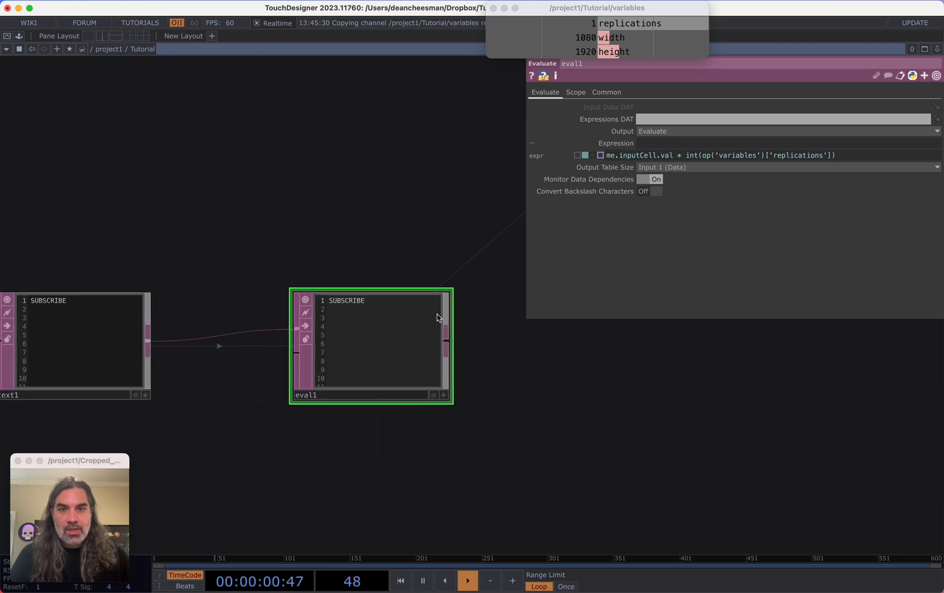
scroll(309, 310, "down", 3)
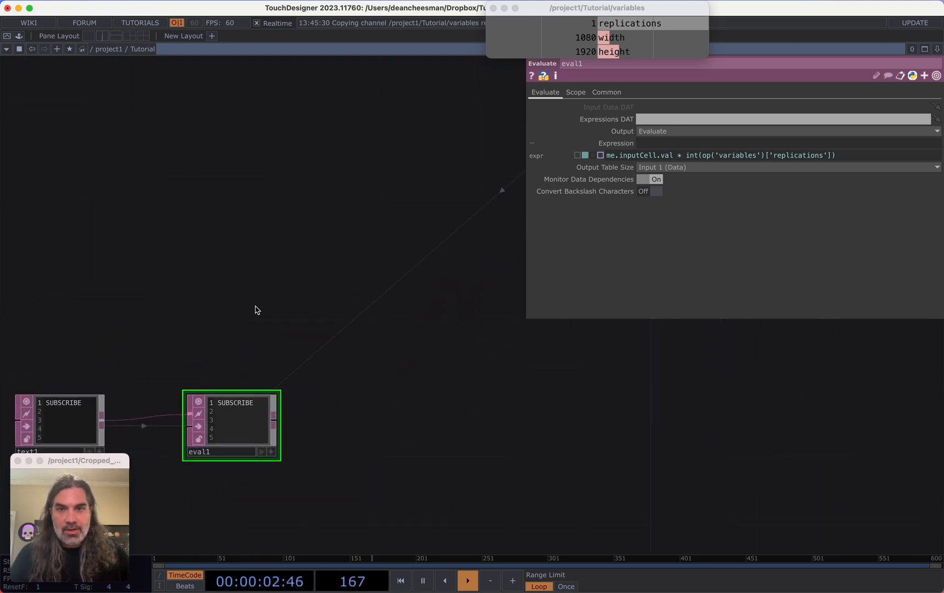
scroll(255, 311, "down", 5)
left_click(277, 213)
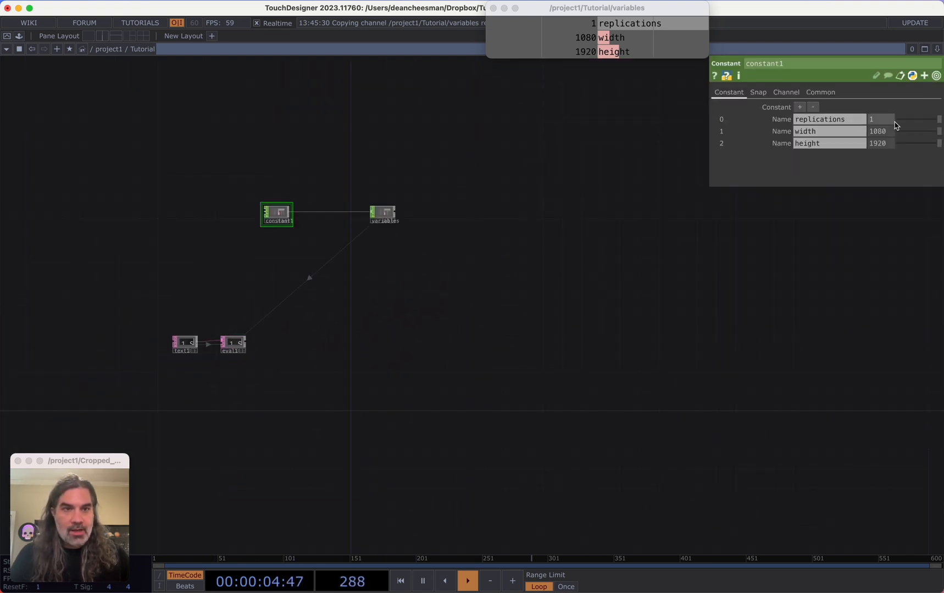
type("10")
key("Return")
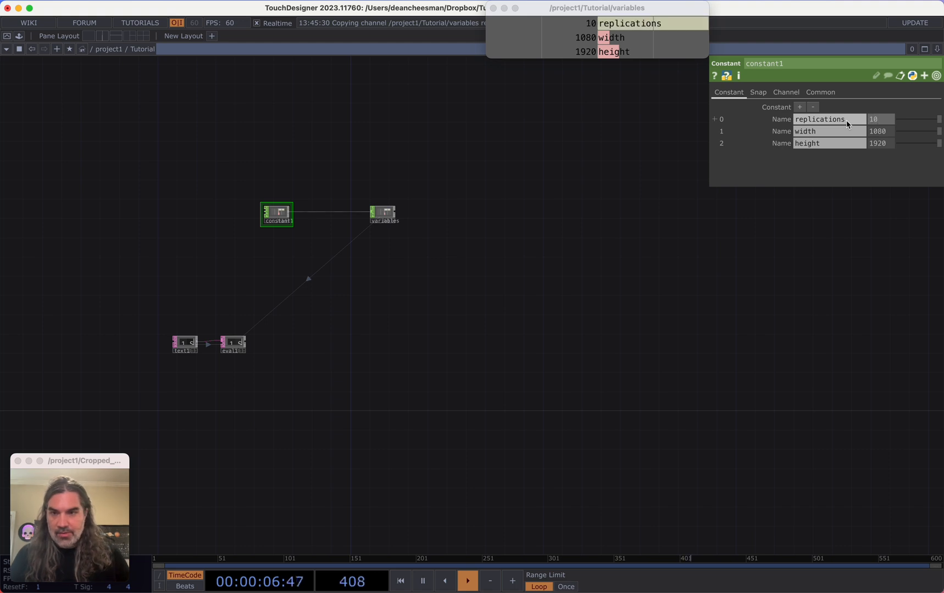
Turn on Word Wrap in the first Evaluate DAT's Common parameters
scroll(411, 303, "up", 5)
scroll(424, 343, "left", 8)
scroll(419, 351, "up", 5)
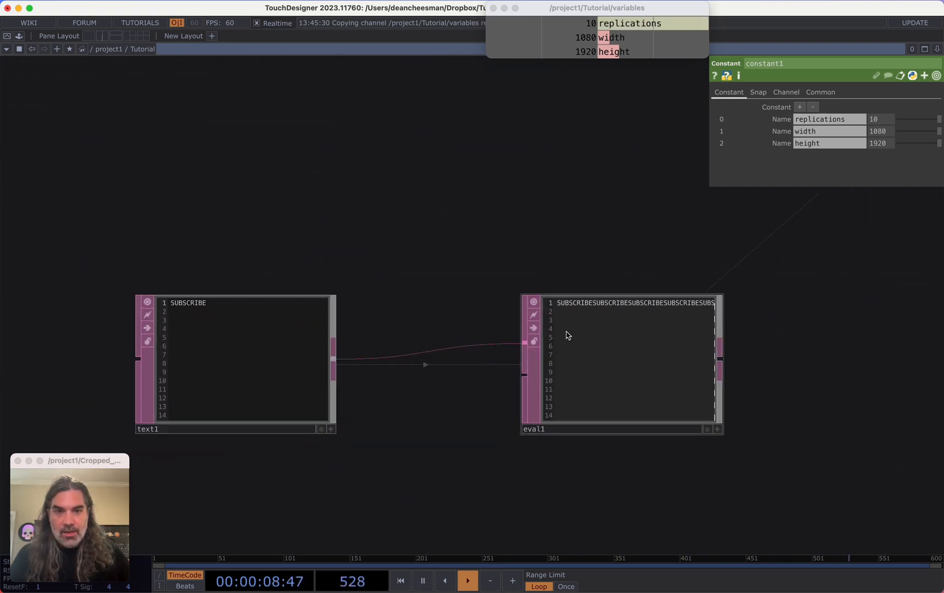
scroll(483, 209, "down", 3)
scroll(483, 209, "left", 2)
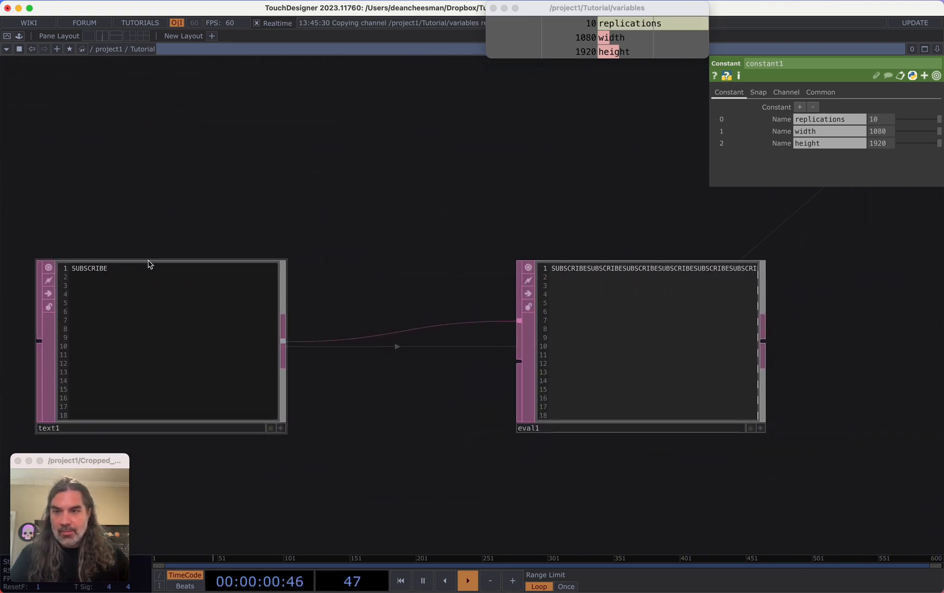
left_click(141, 271)
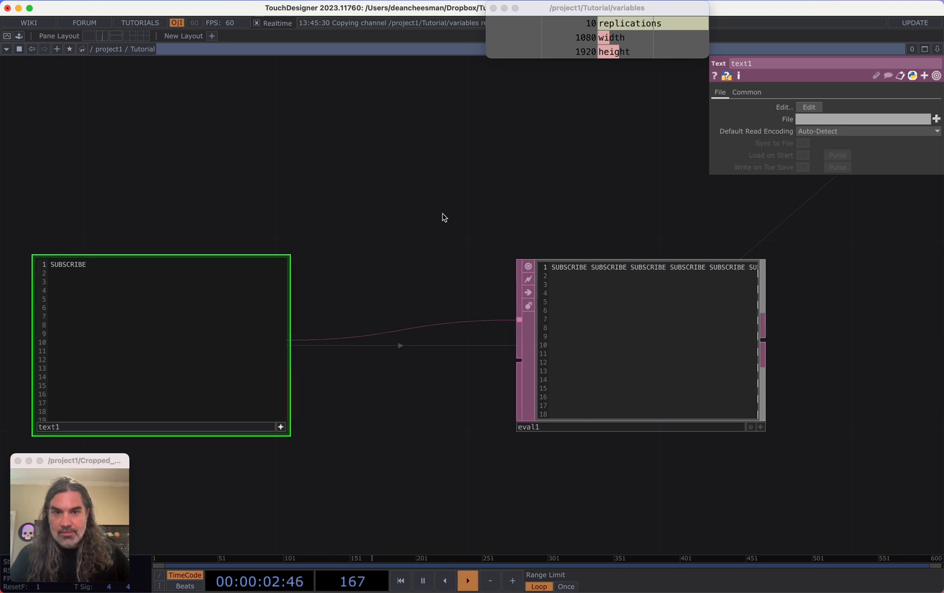
scroll(347, 238, "right", 5)
scroll(352, 240, "down", 2)
left_click(391, 270)
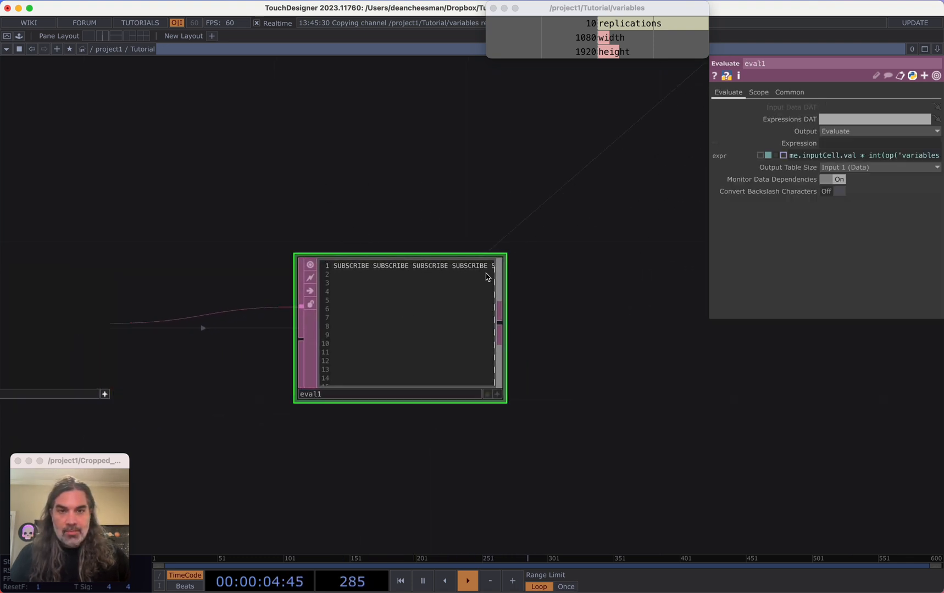
left_click(790, 92)
left_click(846, 144)
left_click(827, 163)
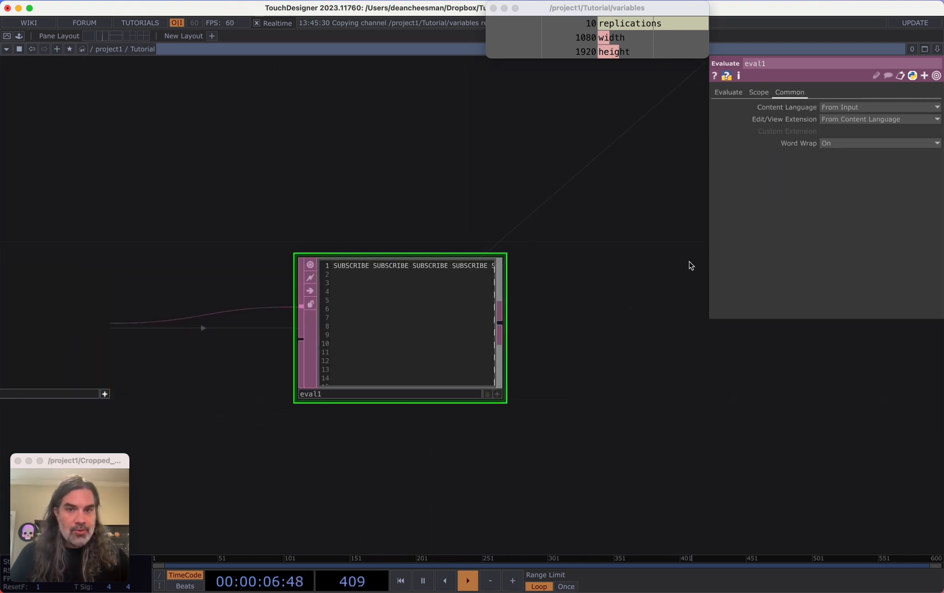
Add a second Evaluate DAT and wire the first Evaluate DAT's output into it
scroll(696, 267, "down", 1)
scroll(560, 248, "down", 5)
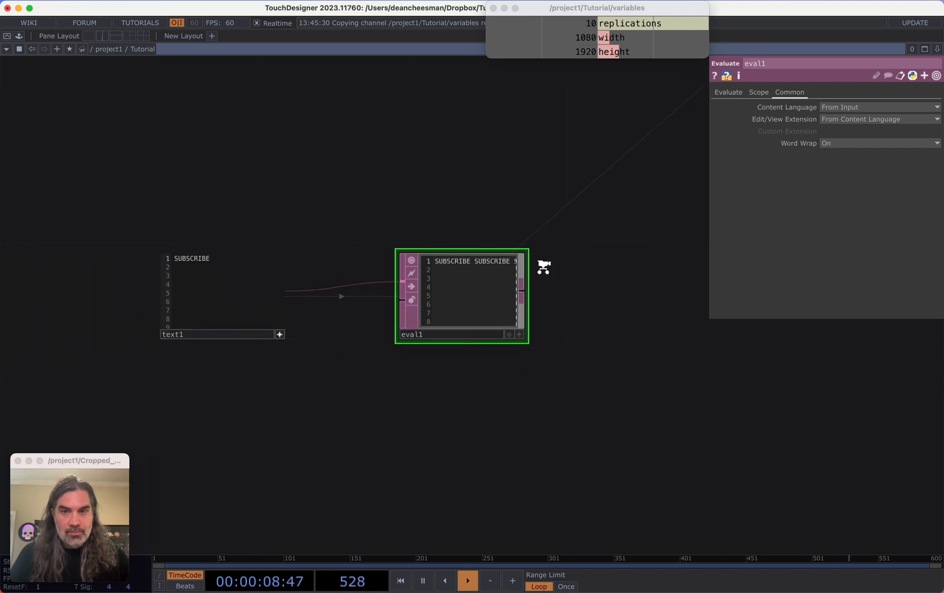
scroll(535, 272, "up", 5)
left_click_drag(571, 293, 399, 303)
scroll(565, 276, "down", 3)
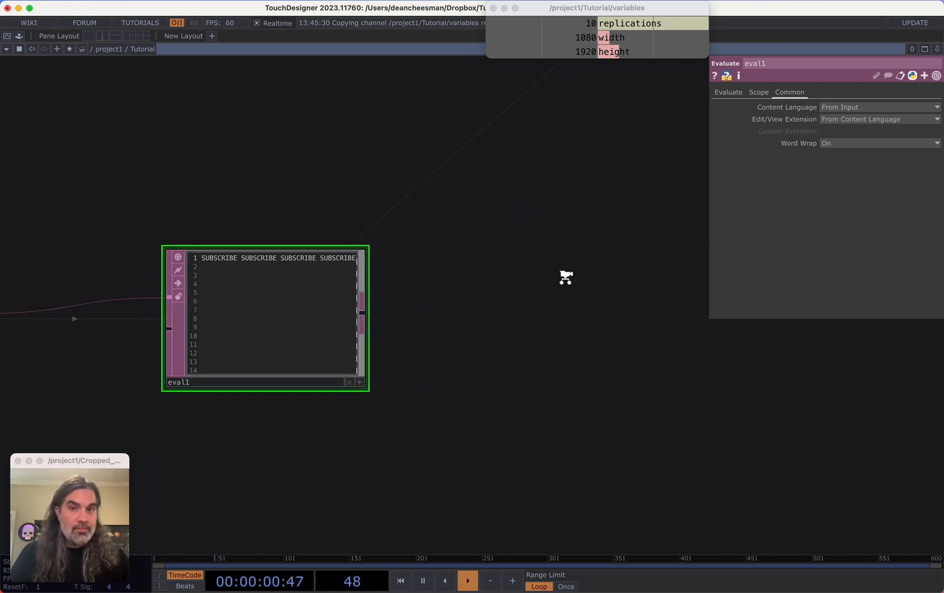
key("Tab")
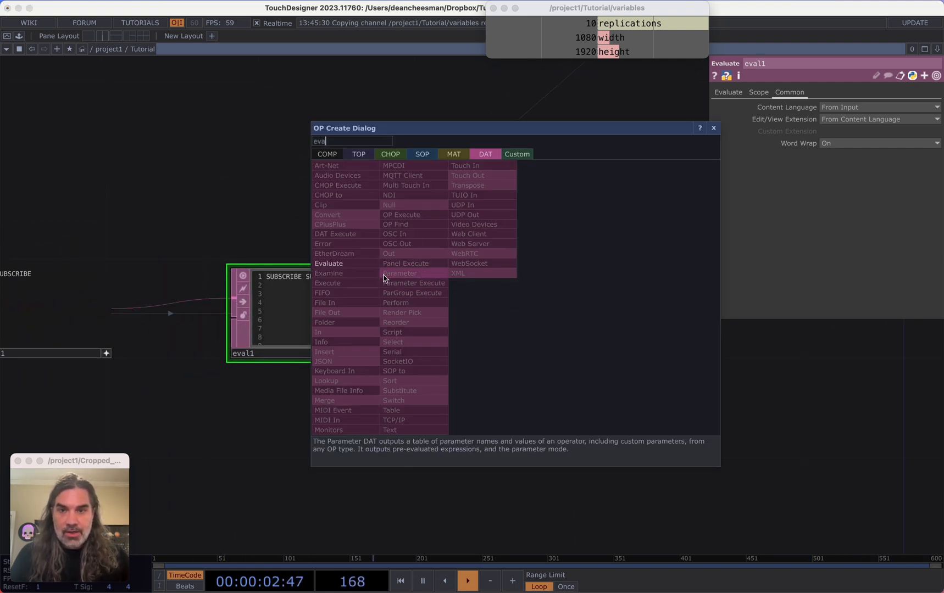
left_click(386, 274)
left_click(576, 364)
left_click_drag(358, 303, 483, 324)
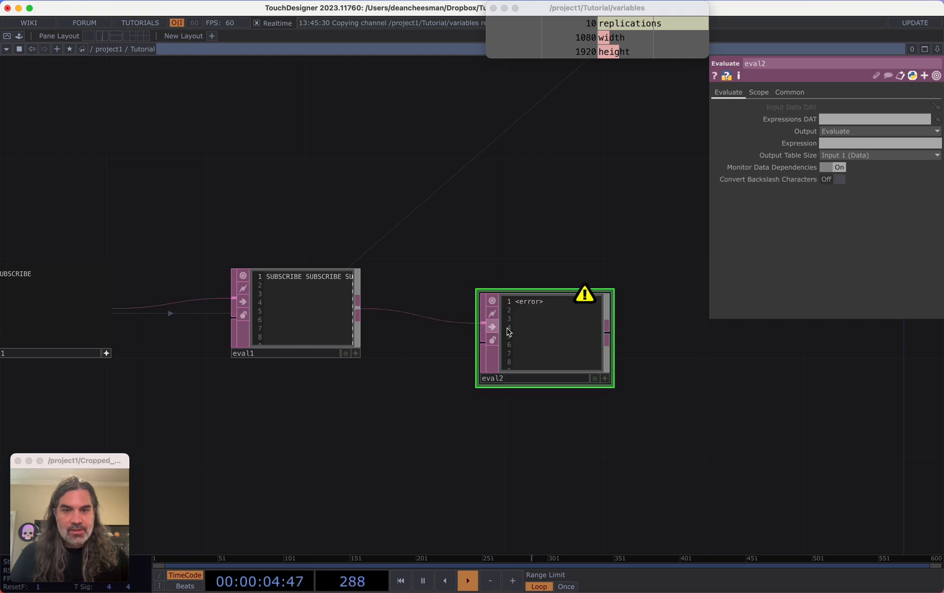
left_click_drag(566, 344, 489, 320)
scroll(497, 322, "up", 3)
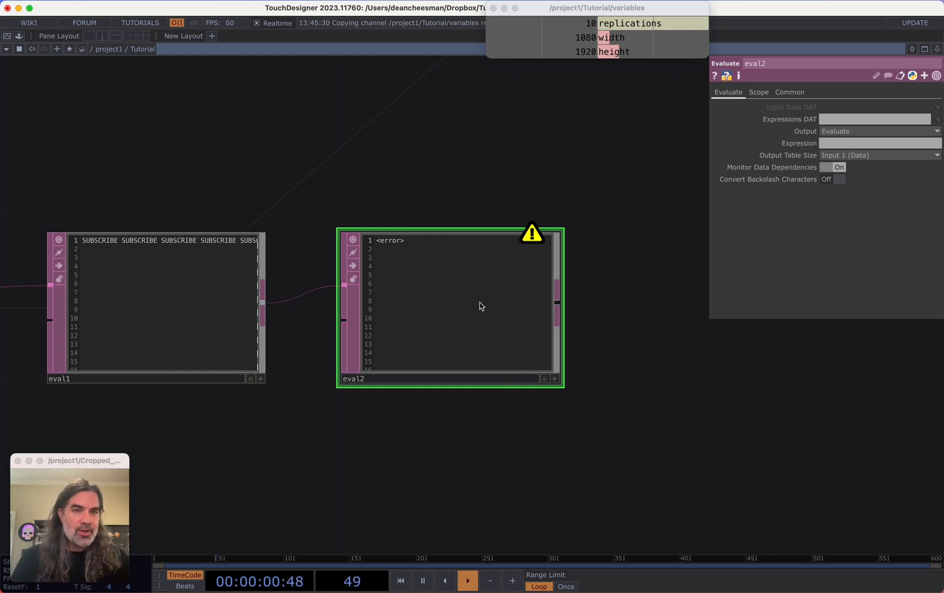
Set the second Evaluate DAT's expression to ' '.join(me.inputCell.val)
left_click(832, 145)
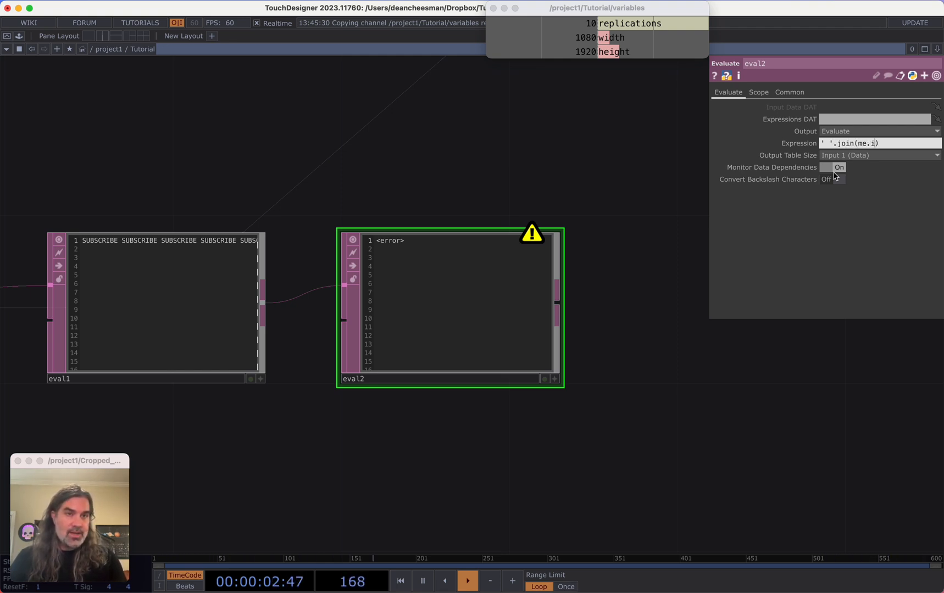
type("ell.val")
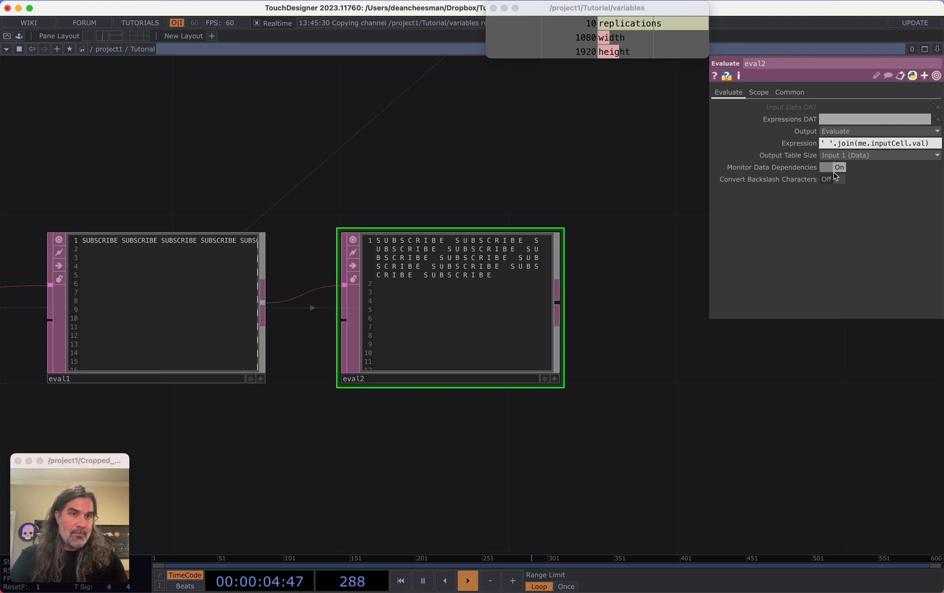
scroll(575, 349, "down", 5)
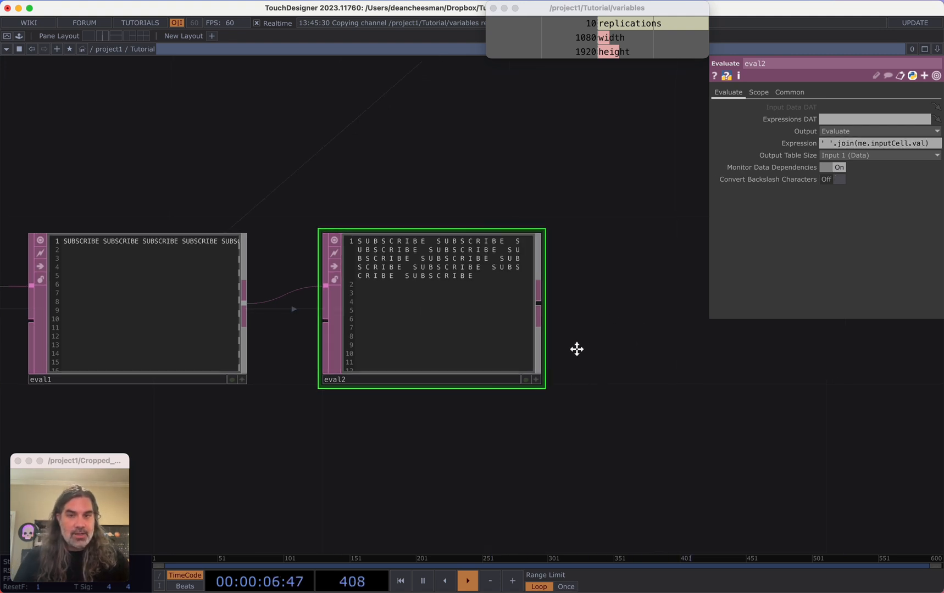
scroll(538, 356, "right", 3)
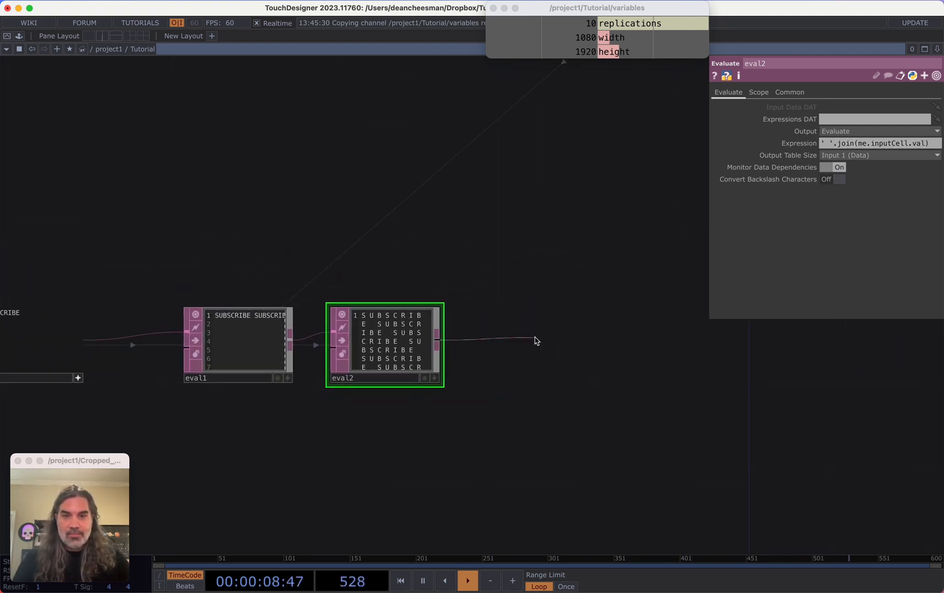
Add a Null DAT after the second Evaluate DAT and rename it text
key("Tab")
left_click(407, 247)
left_click(563, 362)
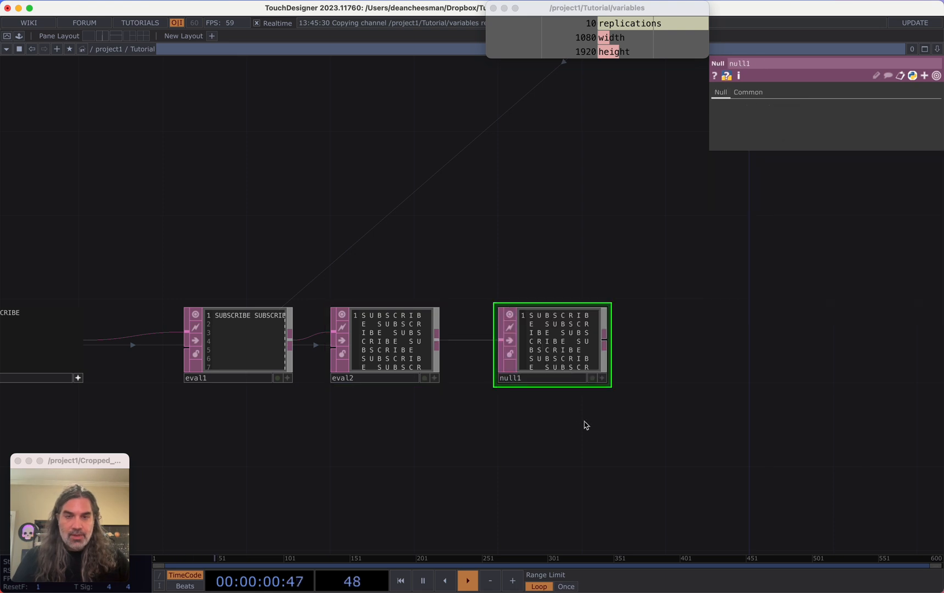
scroll(549, 418, "right", 3)
left_click(476, 387)
type("text")
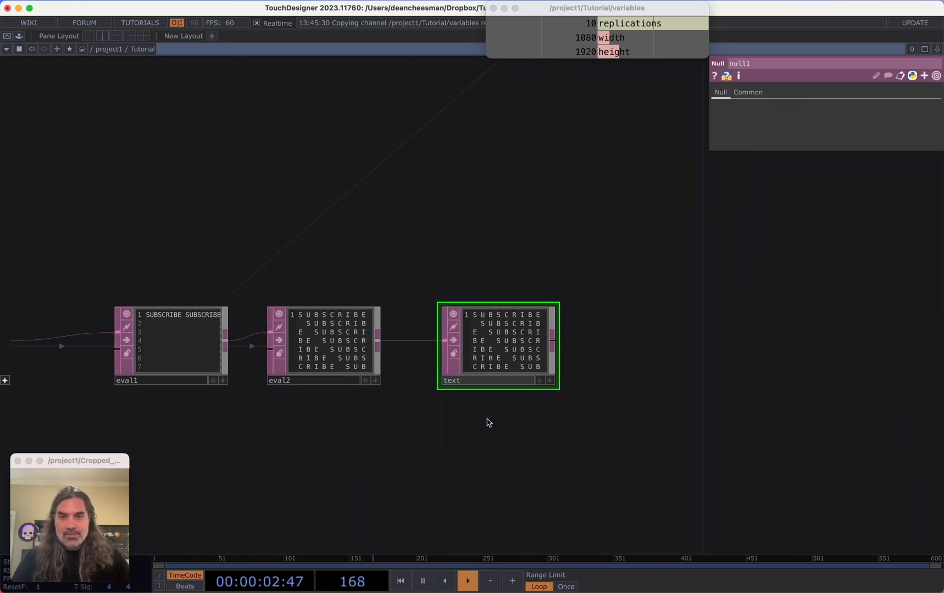
key("Return")
Examine the spaced, repeated text in the text Null DAT across the DAT chain
left_click_drag(635, 442, 556, 429)
scroll(556, 429, "down", 4)
scroll(557, 429, "up", 5)
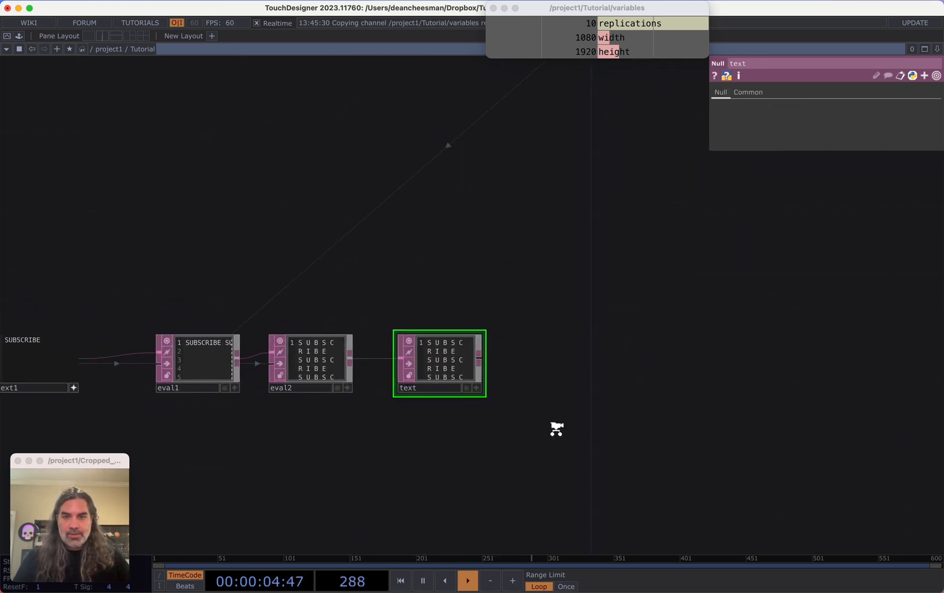
scroll(419, 346, "up", 4)
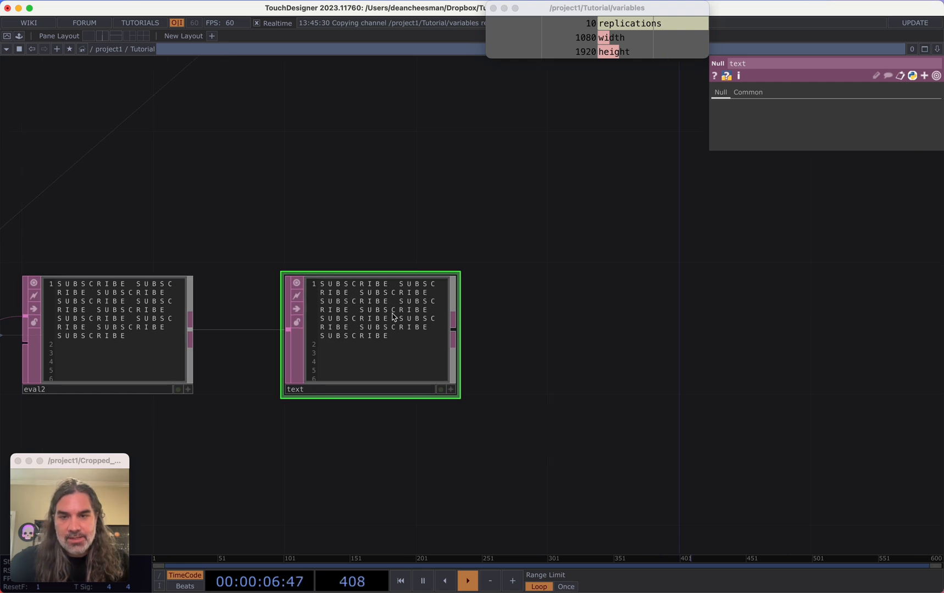
left_click_drag(579, 348, 596, 373)
scroll(597, 374, "down", 8)
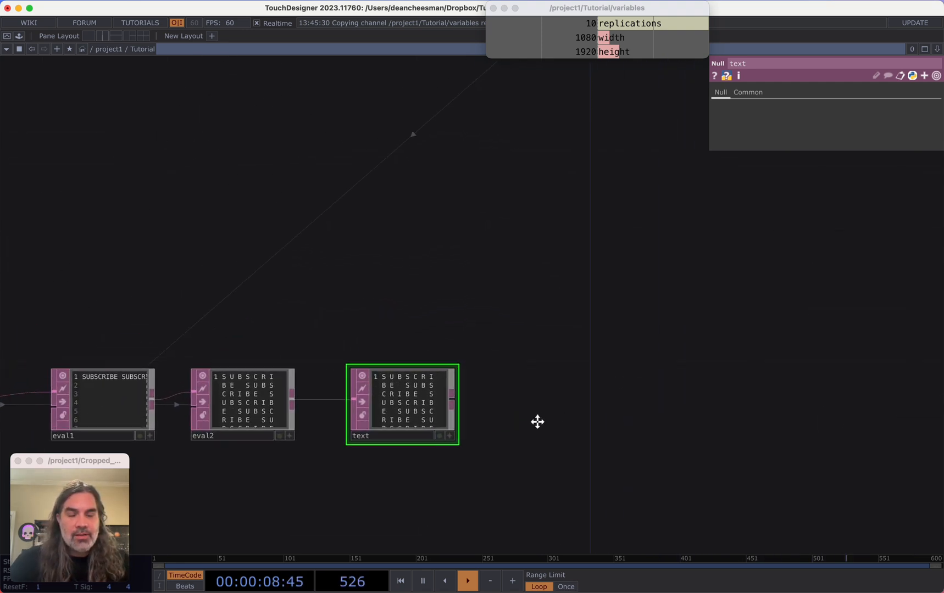
left_click_drag(674, 345, 707, 324)
right_click_drag(651, 414, 262, 313)
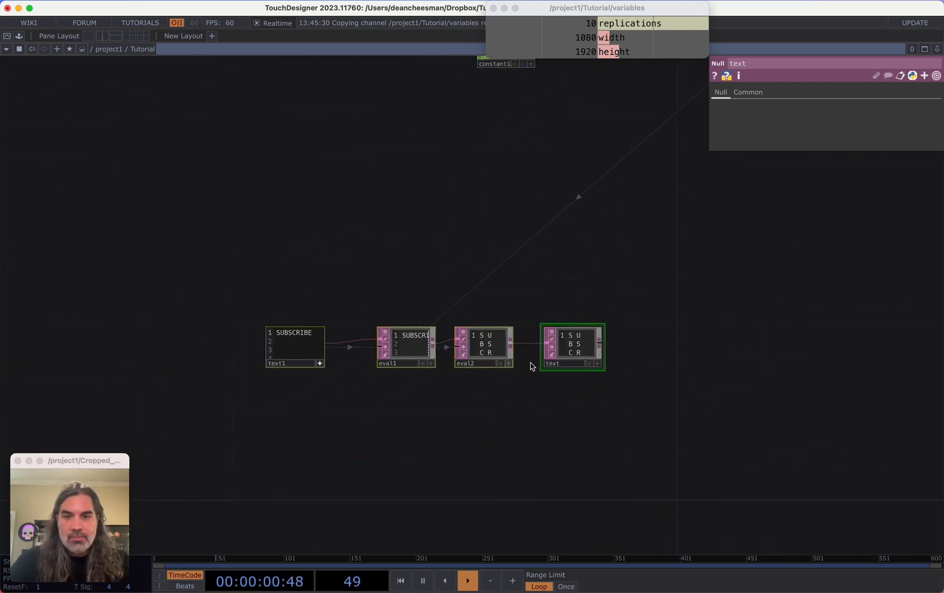
left_click_drag(546, 356, 281, 400)
left_click(413, 405)
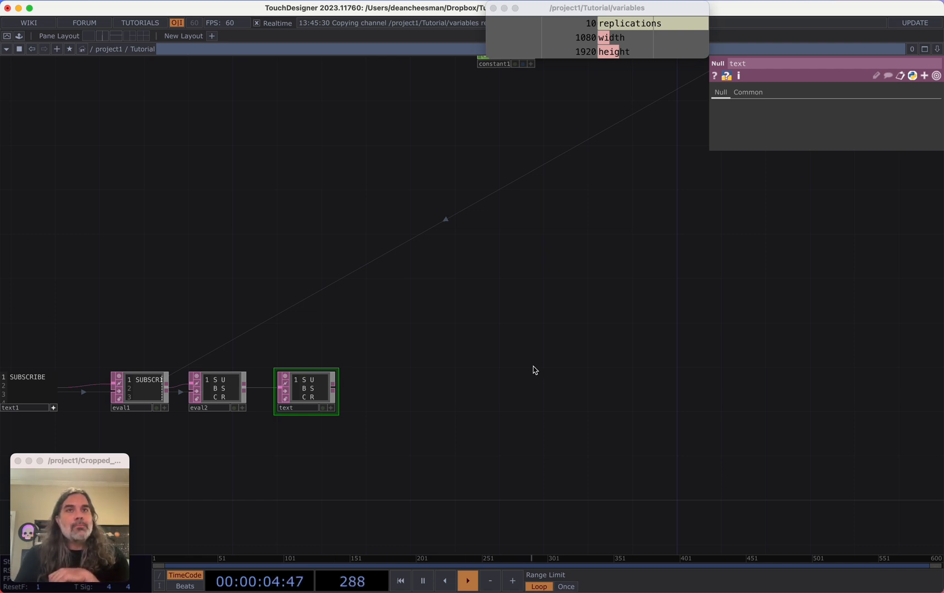
Add a Geo Text COMP to the network
key("Tab")
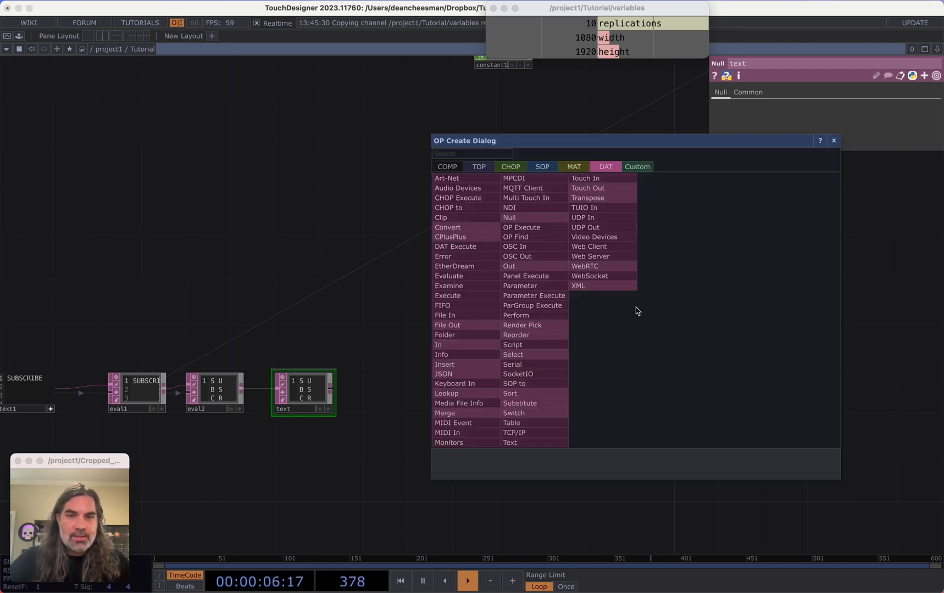
left_click(447, 167)
left_click(465, 266)
left_click(662, 264)
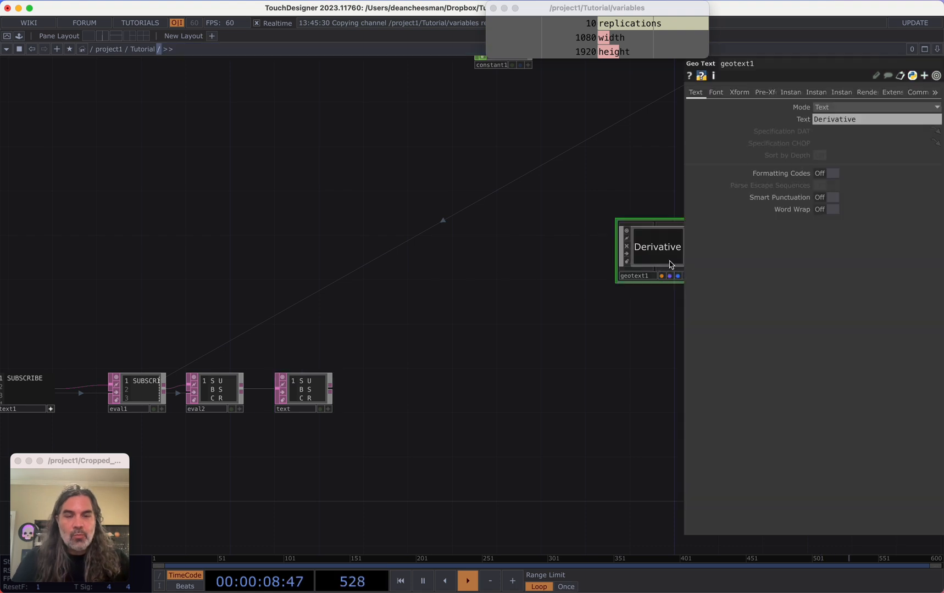
left_click_drag(642, 247, 575, 247)
left_click_drag(578, 317, 529, 365)
Add a Camera COMP next to the Geo Text COMP
scroll(495, 290, "up", 5)
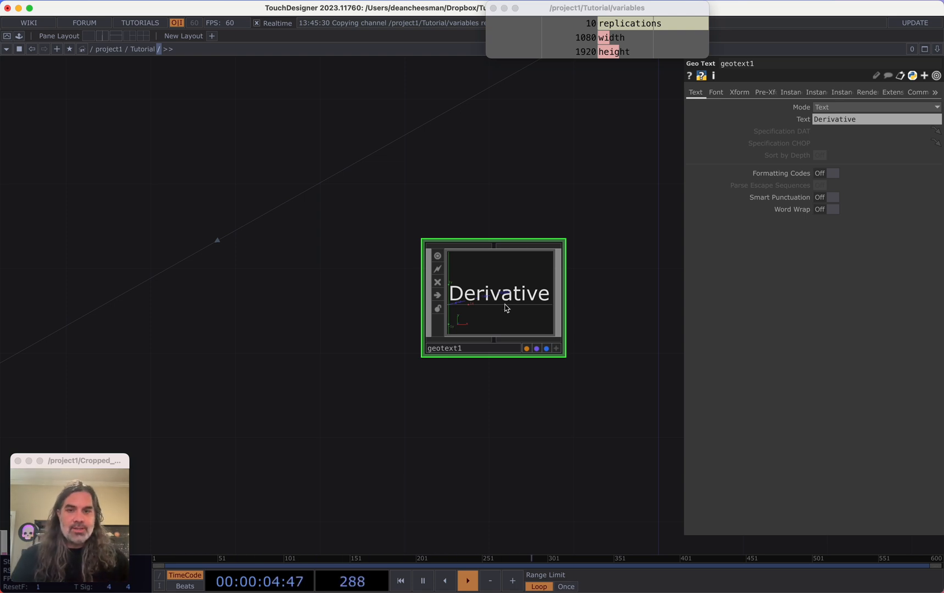
scroll(506, 357, "down", 3)
left_click_drag(468, 395, 394, 323)
scroll(425, 359, "down", 1)
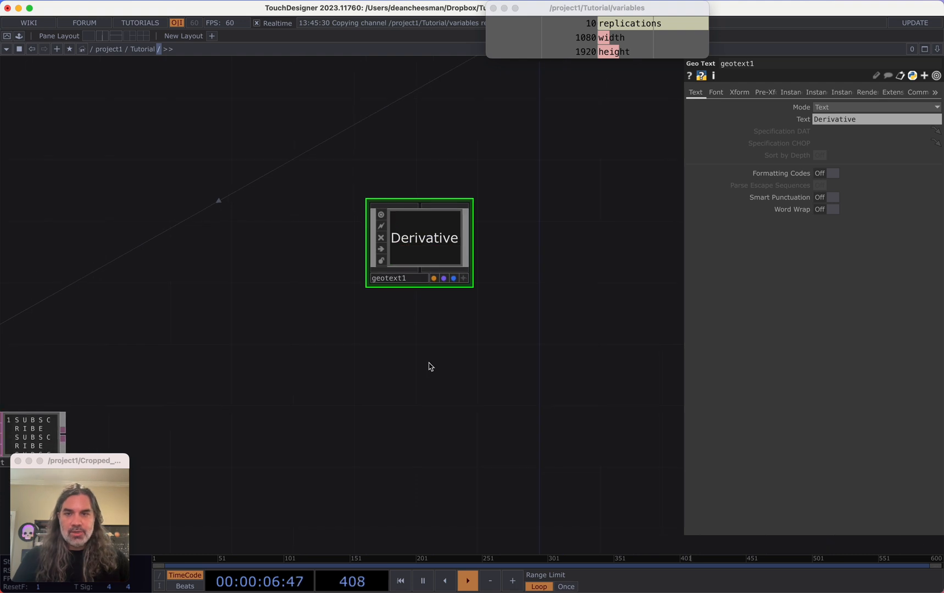
mouse_move(429, 363)
left_mouse_down()
mouse_move(465, 329)
mouse_move(372, 330)
left_mouse_up()
left_click_drag(440, 329, 383, 340)
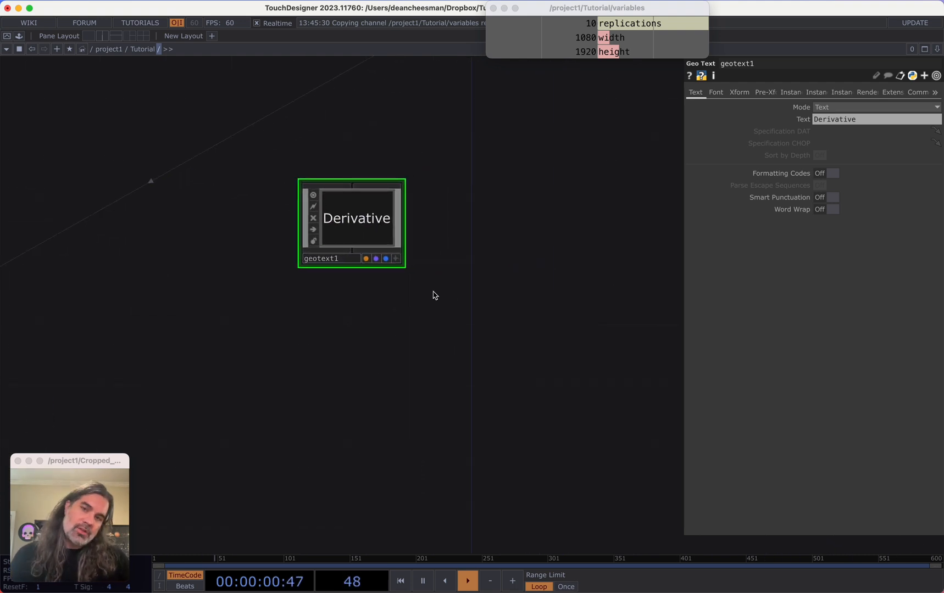
key("Tab")
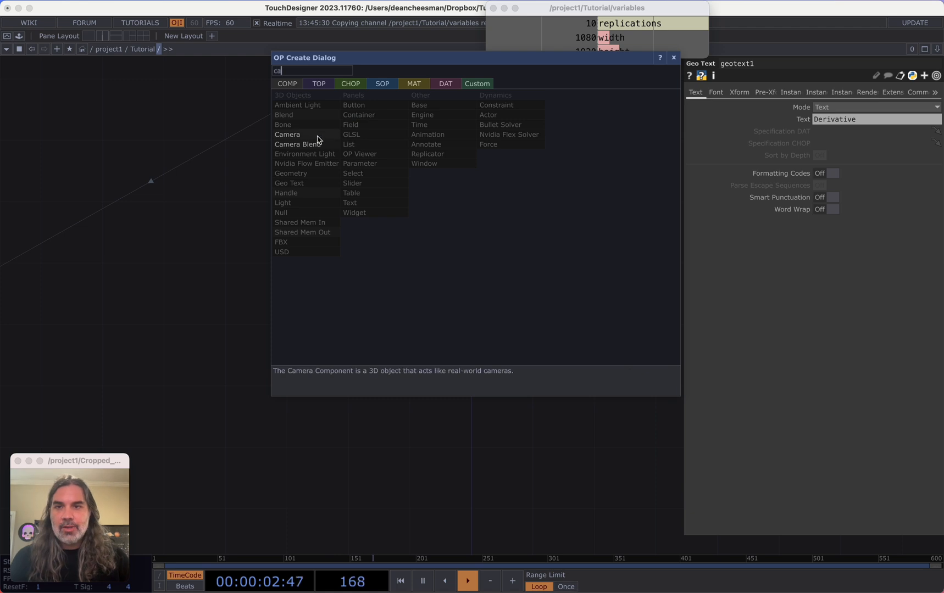
left_click(318, 139)
left_click(354, 156)
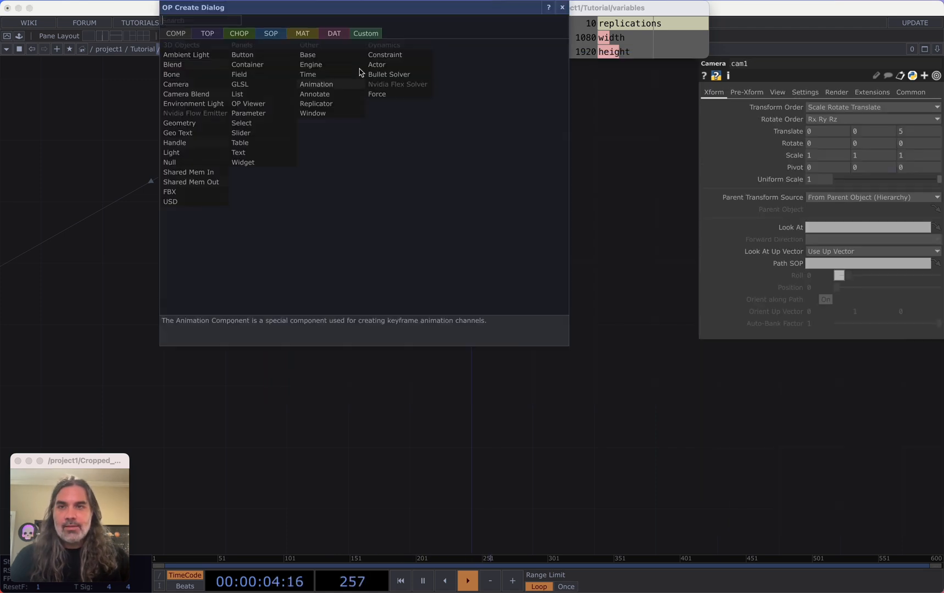
Add a Constant MAT and assign it as the Geo Text COMP's material
left_click(302, 33)
left_click(176, 55)
left_click(357, 143)
left_click_drag(319, 186, 322, 192)
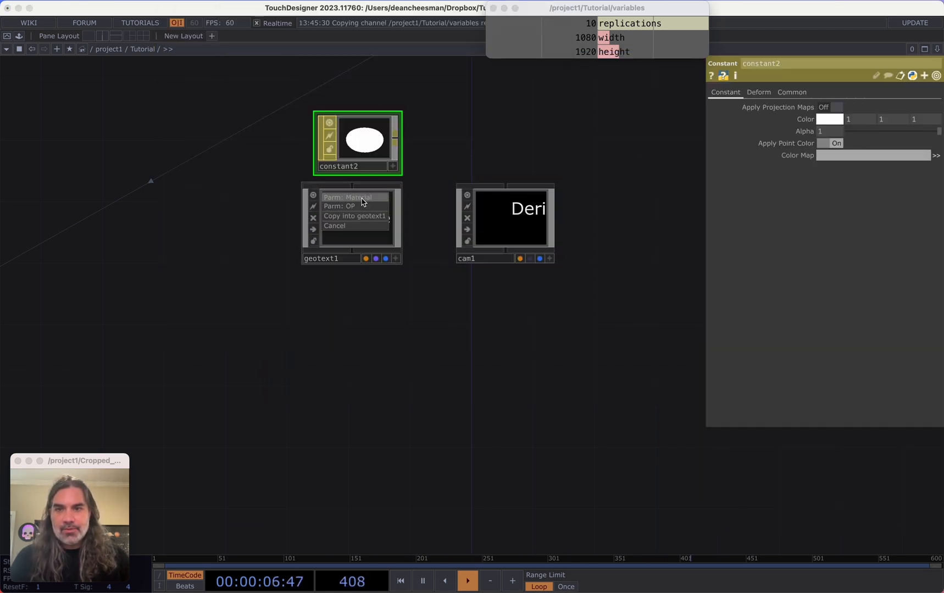
left_click(361, 200)
Add a Render TOP below the Geo Text and Camera COMPs
key("Tab")
type("re")
left_click(193, 231)
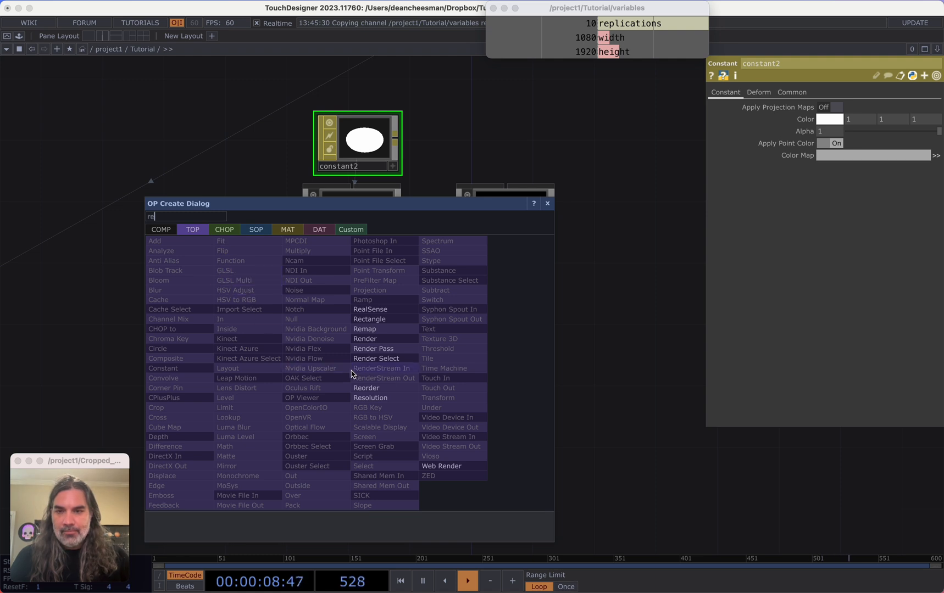
left_click(365, 339)
left_click(371, 401)
scroll(442, 386, "up", 3)
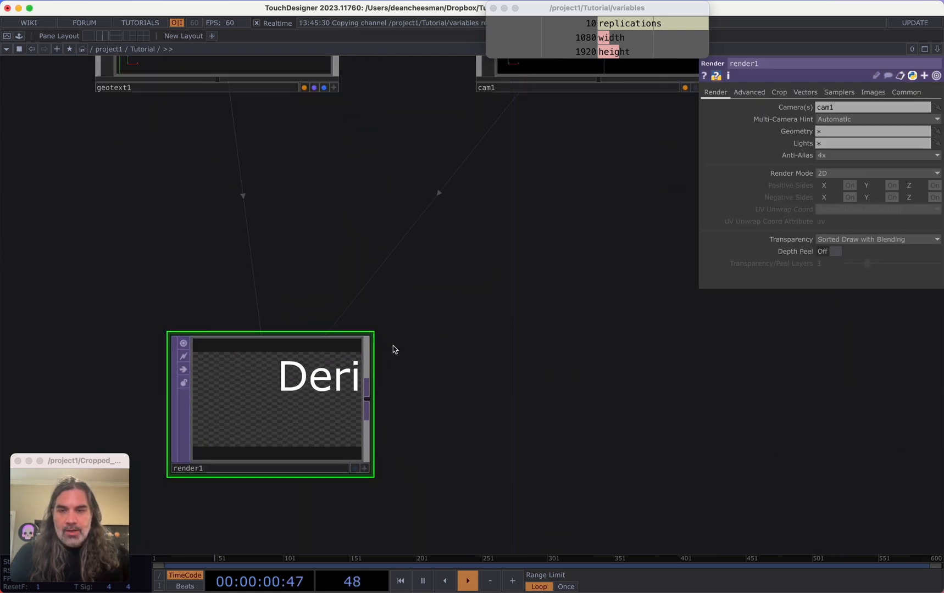
Link the Render TOP's resolution to the variables CHOP's width and height channels as CHOP references
scroll(392, 373, "left", 3)
scroll(574, 315, "down", 2)
scroll(574, 314, "down", 5)
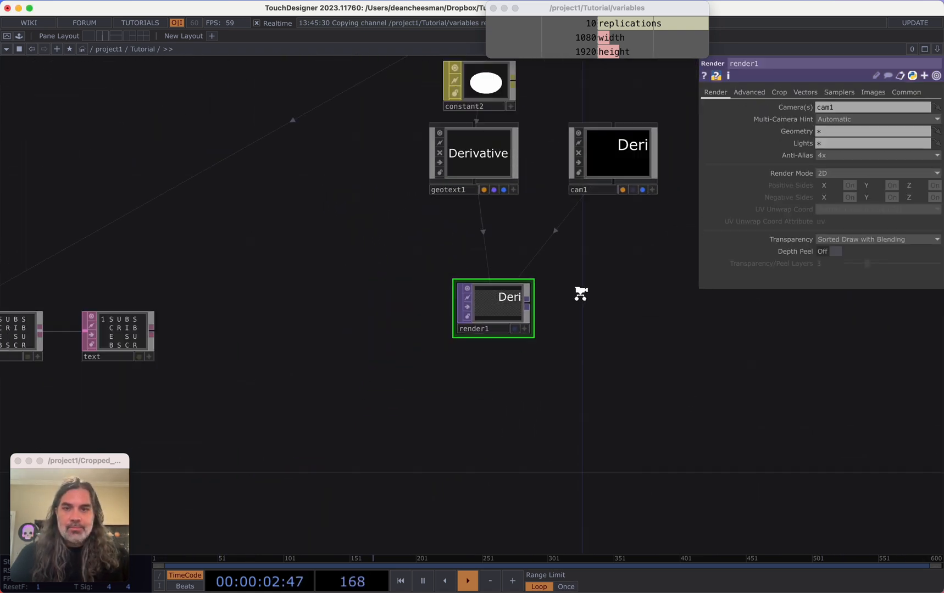
left_click_drag(555, 300, 563, 334)
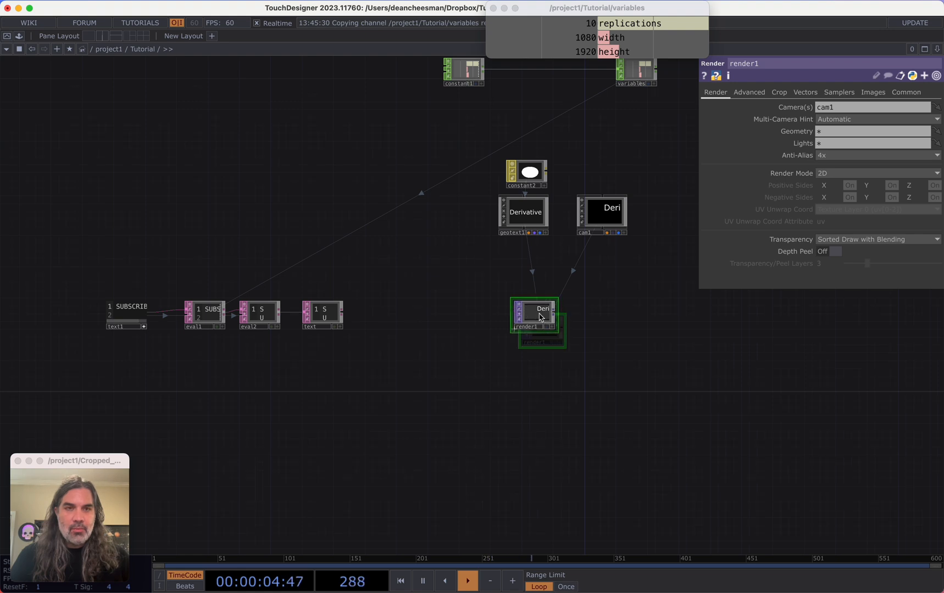
scroll(574, 319, "up", 5)
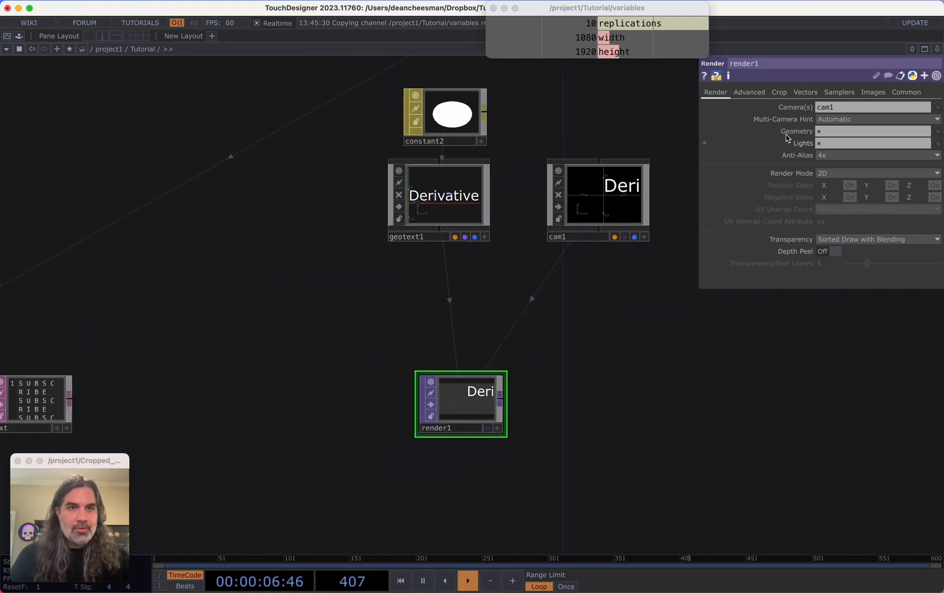
left_click(907, 92)
left_click(631, 41)
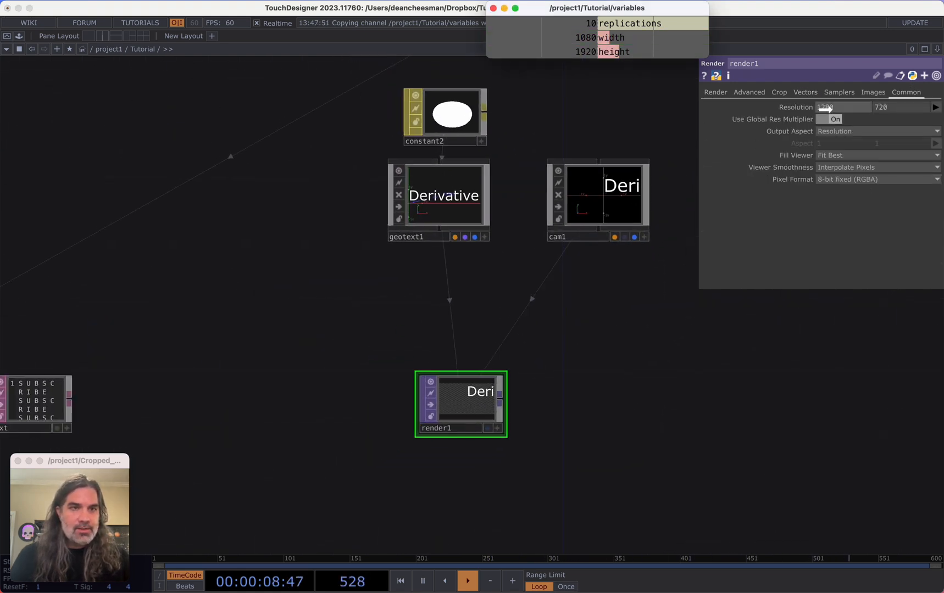
left_click_drag(824, 108, 892, 106)
left_click(669, 56)
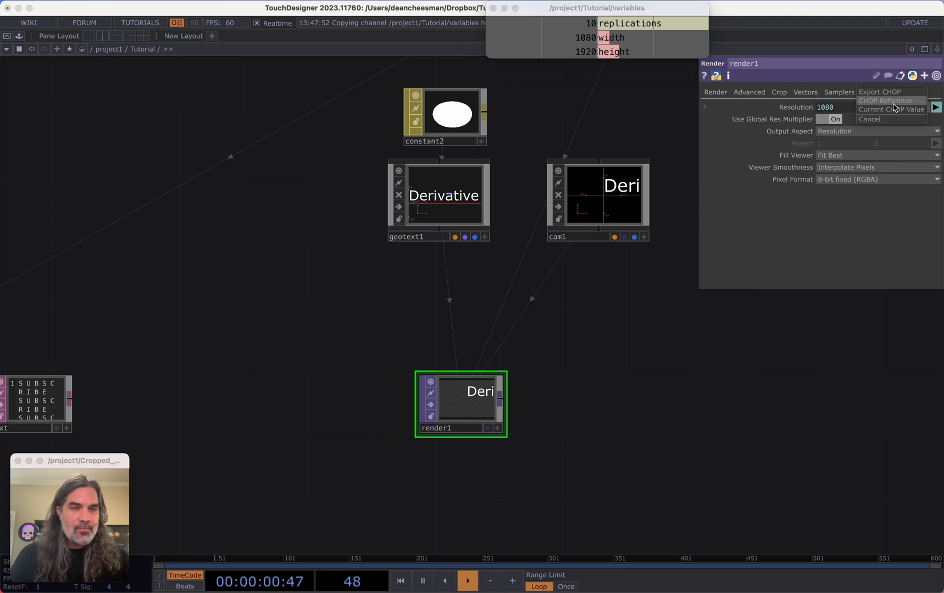
left_click(895, 104)
Open the Operator Snippets for the Geo Text COMP
left_click_drag(686, 335, 779, 345)
scroll(696, 342, "down", 3)
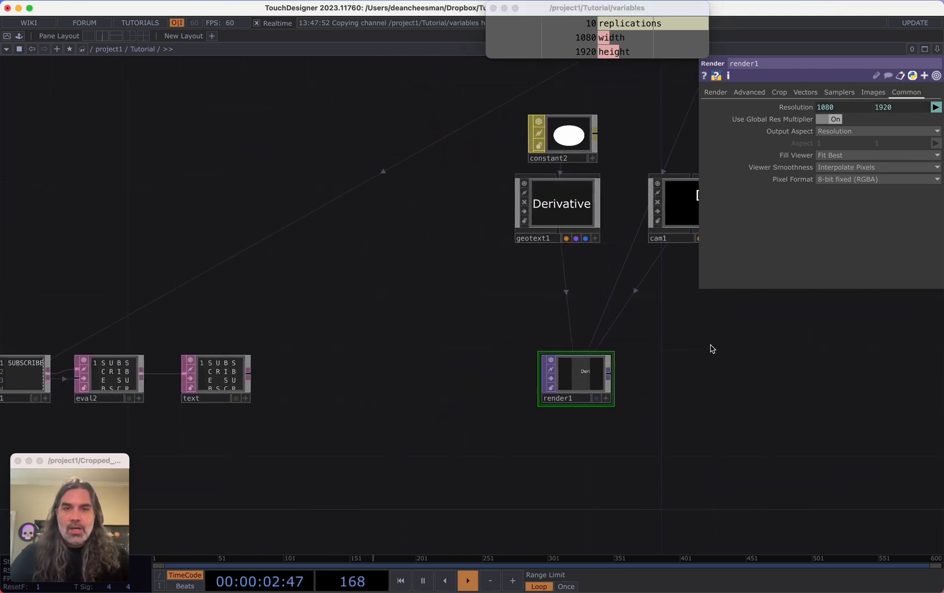
scroll(710, 346, "down", 3)
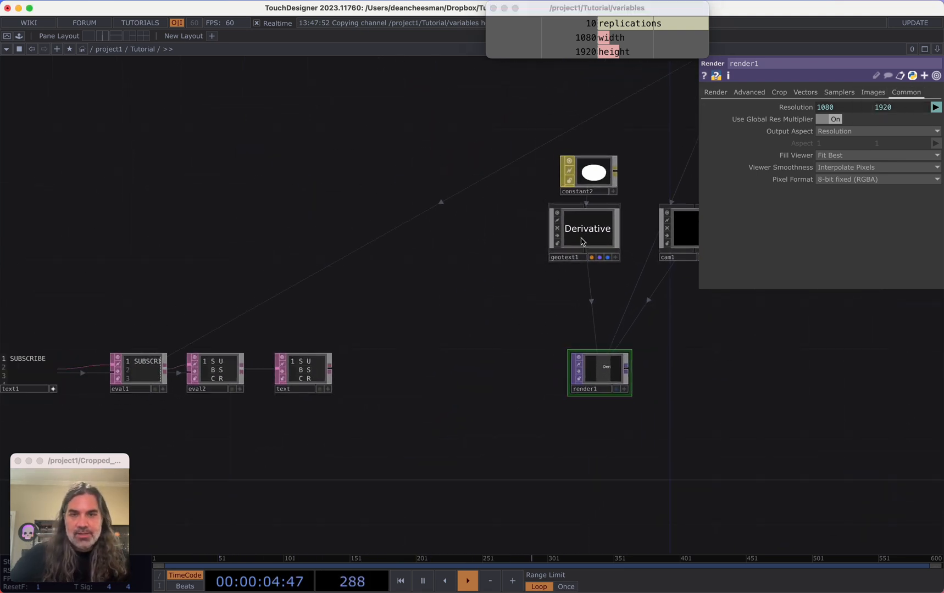
left_click(594, 230)
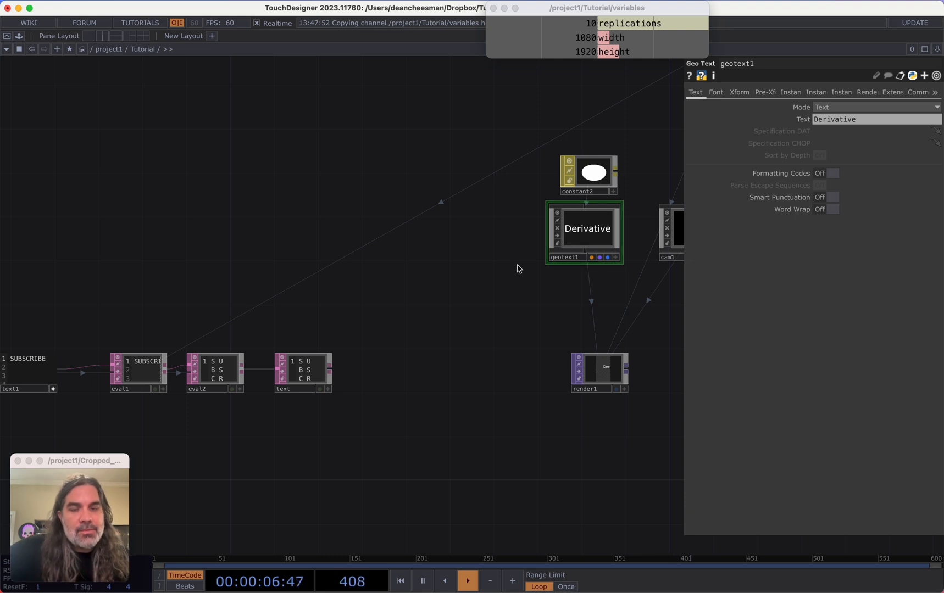
left_click_drag(518, 267, 404, 306)
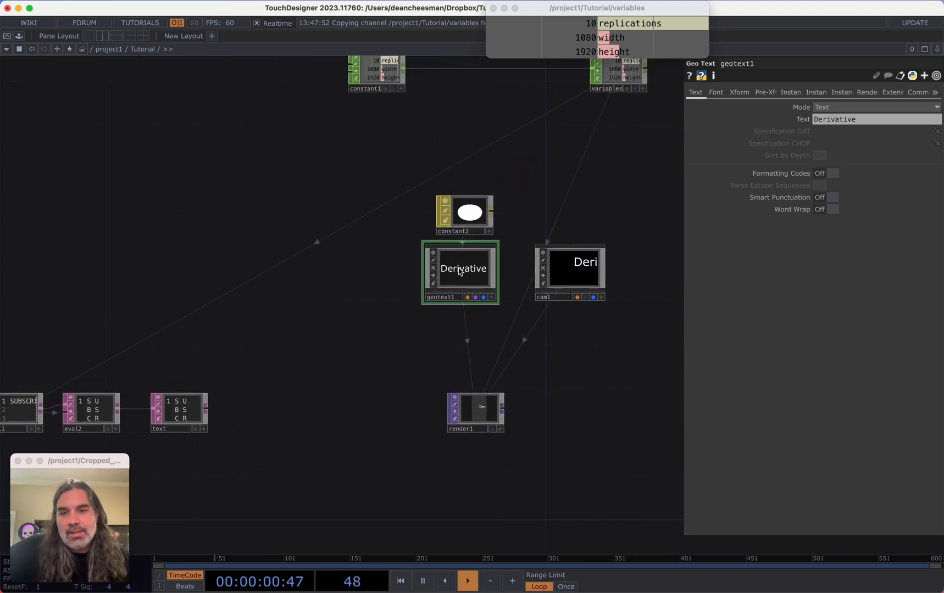
left_click_drag(369, 294, 330, 324)
scroll(374, 300, "up", 1)
right_click(428, 306)
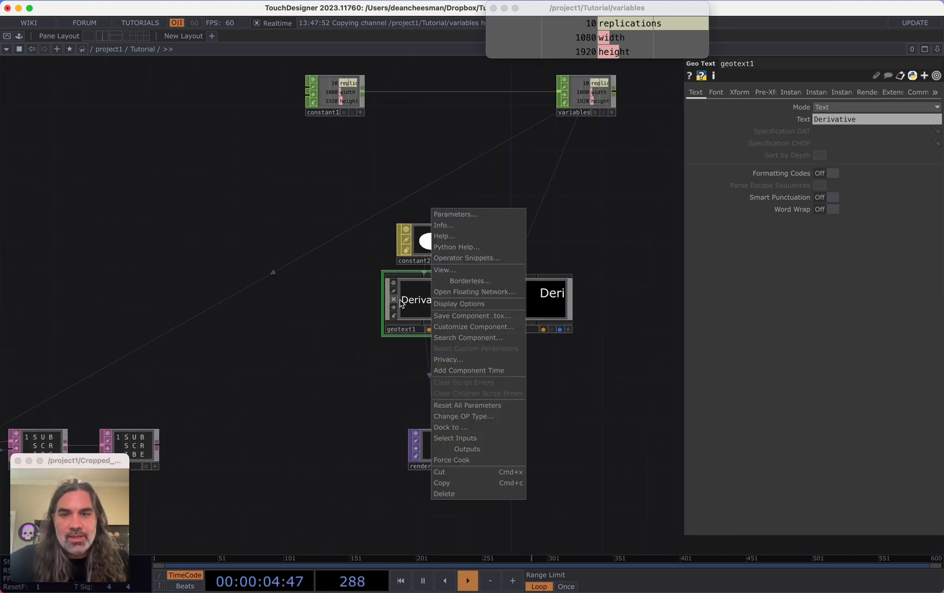
left_click(470, 262)
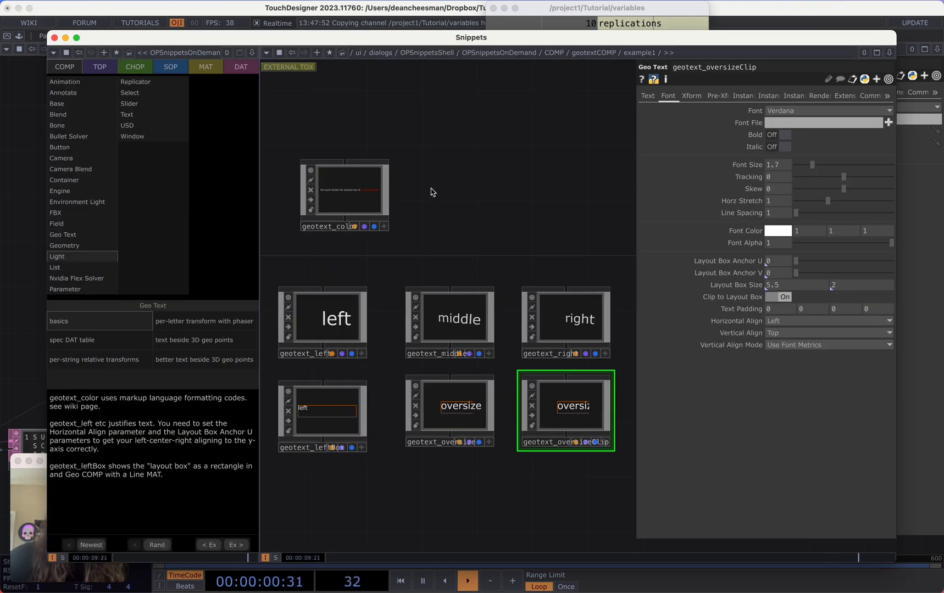
Browse the Geo Text snippet examples such as basics, spec DAT table and per-letter transform
left_click_drag(429, 39, 451, 18)
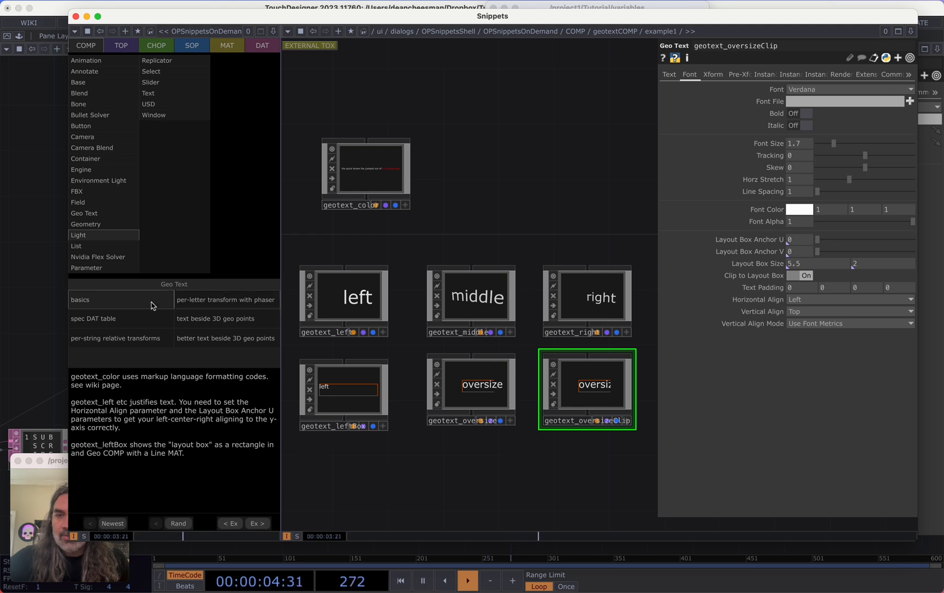
left_click(135, 317)
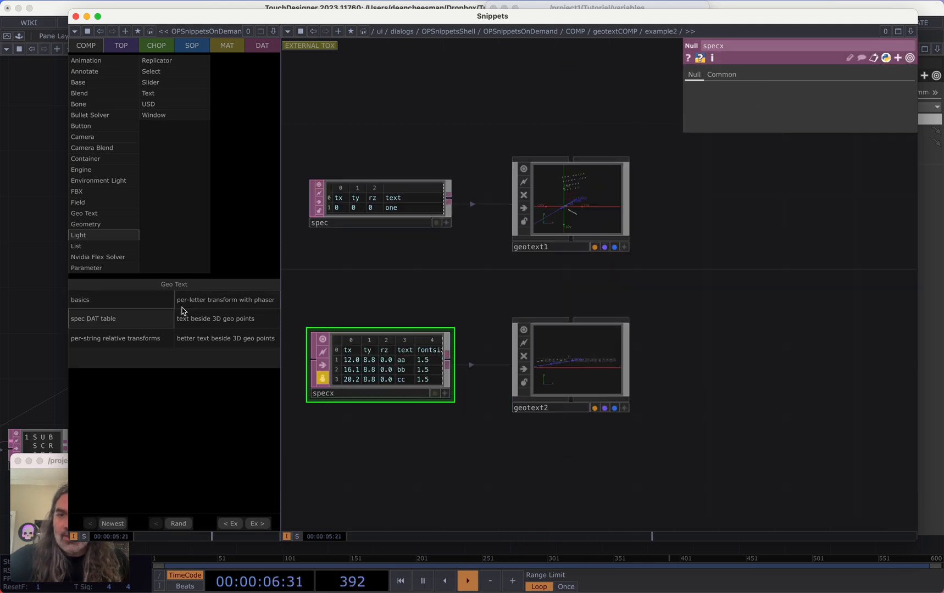
left_click(182, 306)
left_click(190, 320)
left_click(197, 333)
left_click(132, 310)
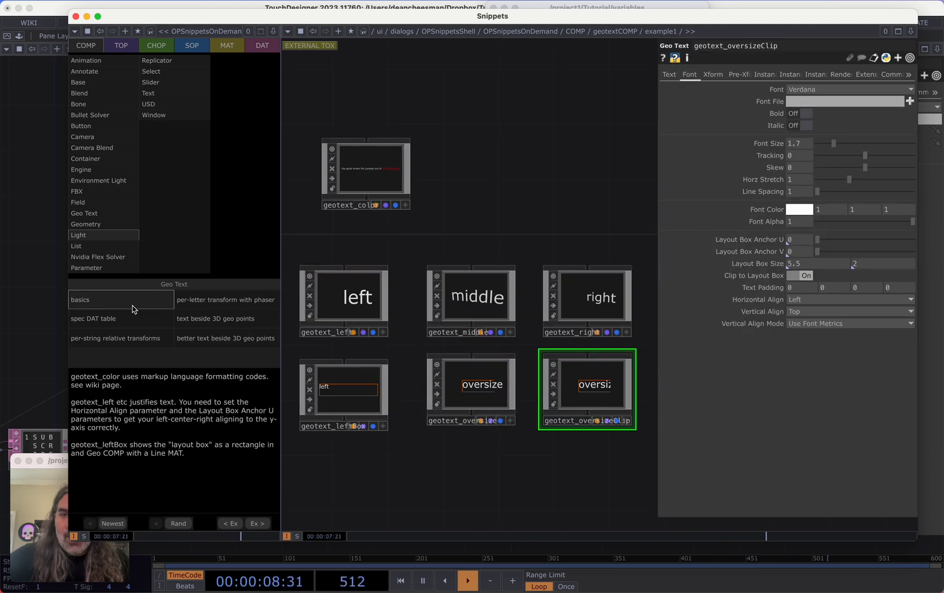
left_click(213, 307)
Examine the per-letter transform with phaser example network and its CHOPs
scroll(381, 241, "up", 10)
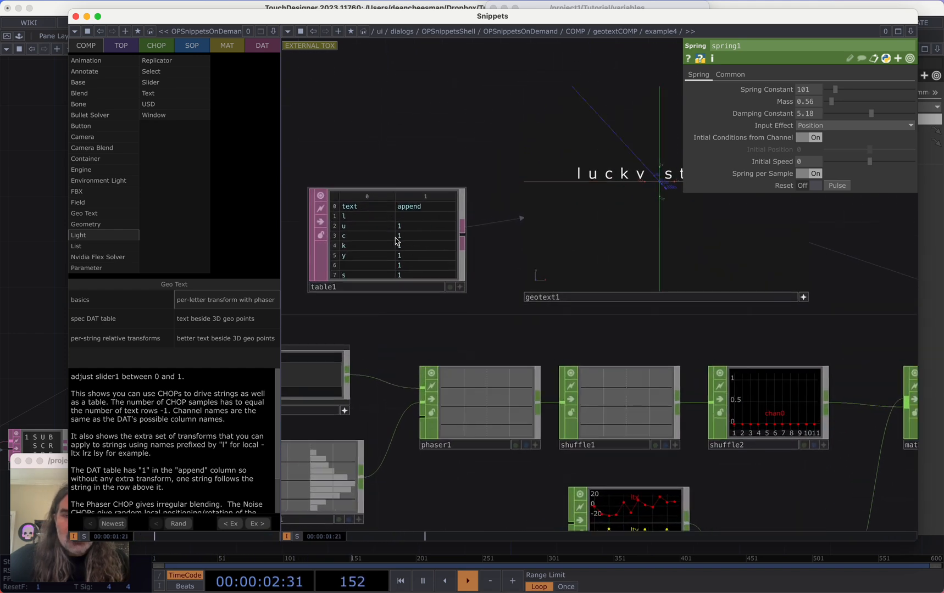
scroll(448, 280, "down", 1)
left_click_drag(573, 333, 494, 304)
scroll(492, 303, "down", 3)
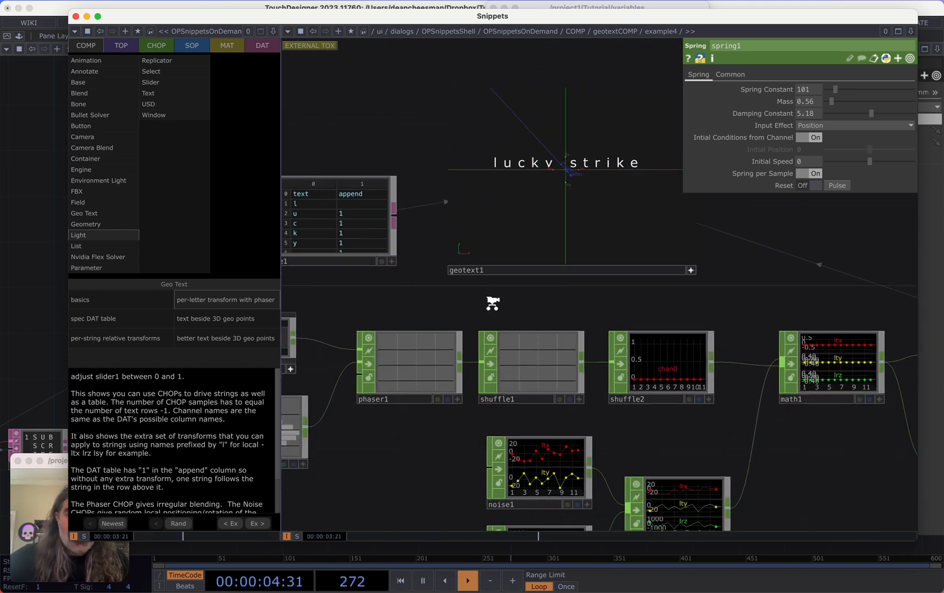
left_click_drag(774, 425, 744, 396)
scroll(745, 400, "down", 1)
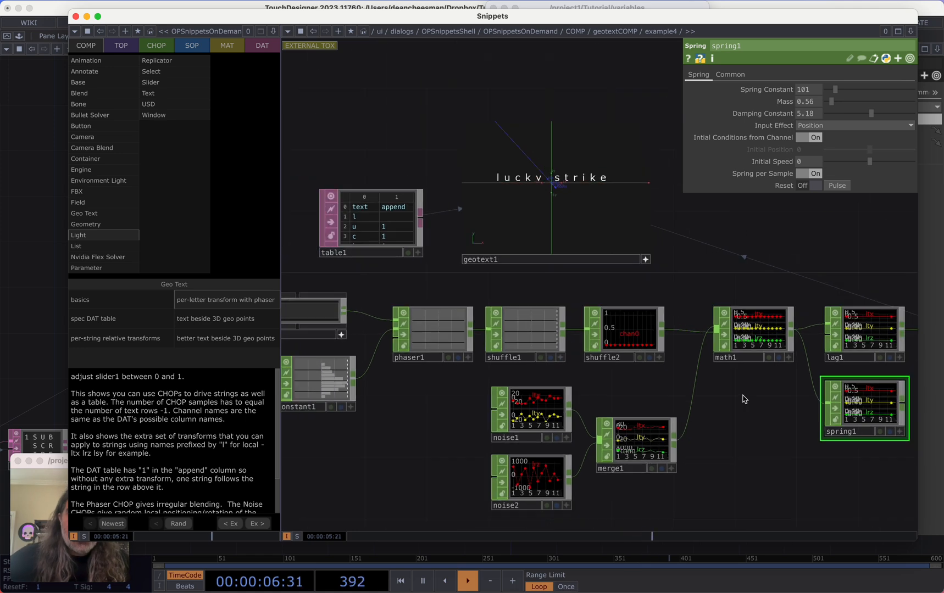
scroll(729, 331, "up", 5)
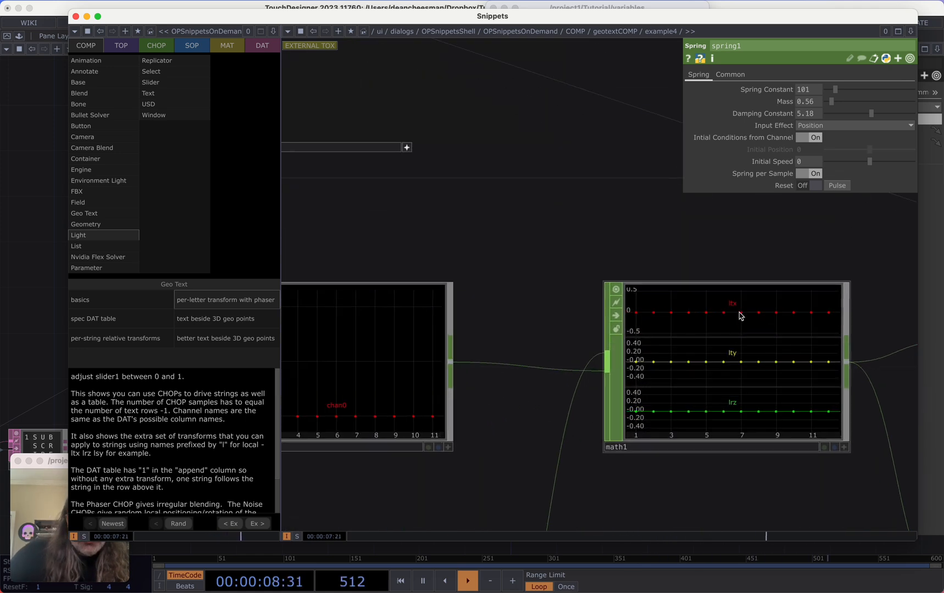
scroll(742, 324, "down", 6)
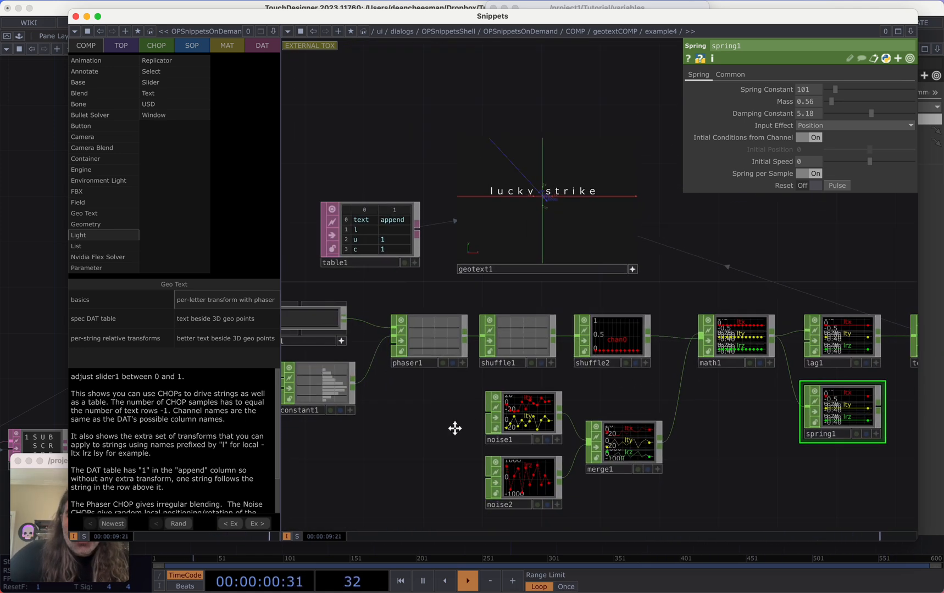
left_click_drag(370, 369, 453, 385)
scroll(453, 385, "down", 1)
mouse_move(325, 311)
left_mouse_down()
mouse_move(349, 308)
mouse_move(318, 305)
mouse_move(337, 318)
mouse_move(371, 314)
mouse_move(326, 318)
left_mouse_up()
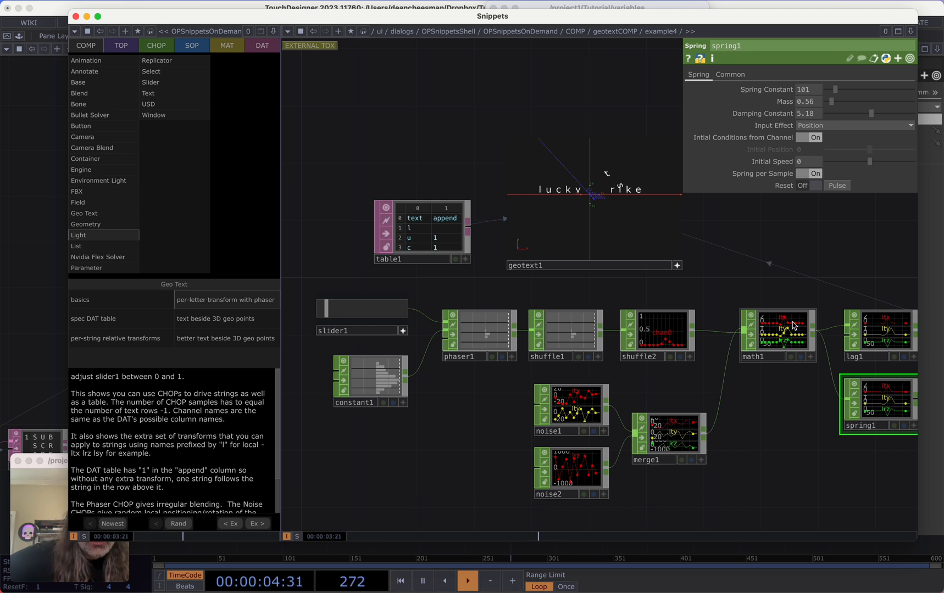
mouse_move(334, 318)
left_mouse_down()
mouse_move(371, 321)
mouse_move(305, 316)
mouse_move(339, 316)
mouse_move(330, 314)
left_mouse_up()
Examine the text beside 3D geo points and better text beside 3D geo points examples
left_click(235, 318)
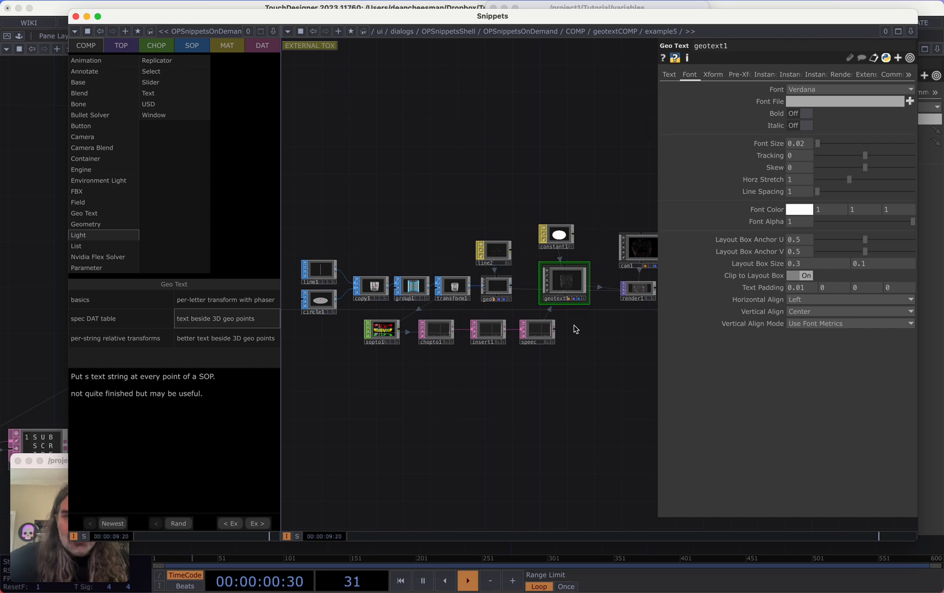
scroll(571, 319, "up", 10)
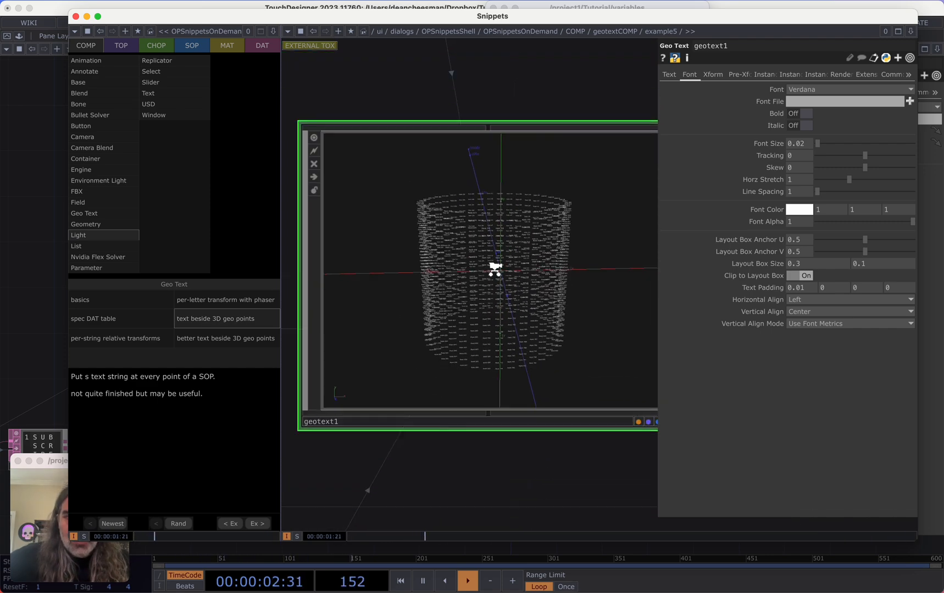
scroll(495, 269, "down", 5)
left_click(226, 338)
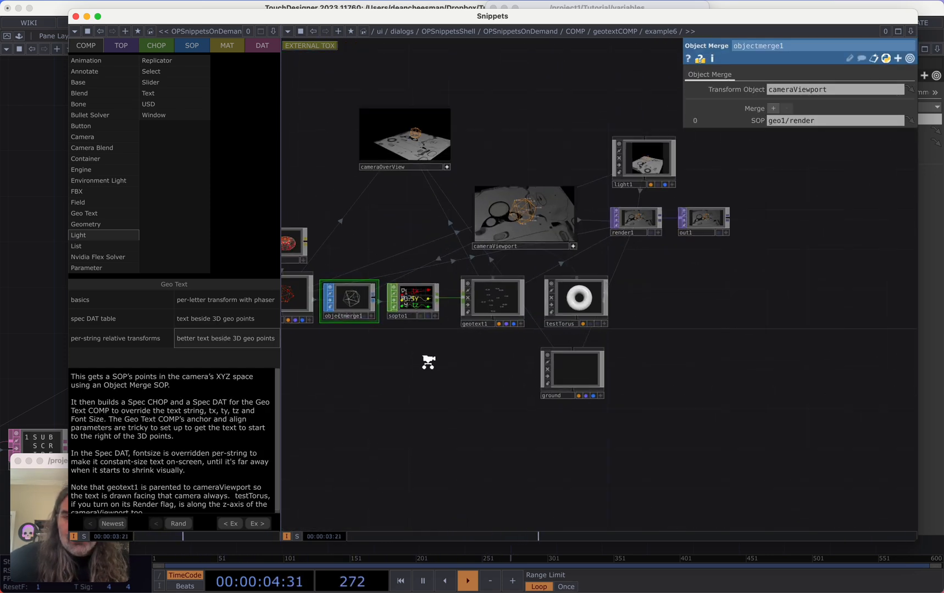
scroll(428, 362, "up", 3)
left_click_drag(442, 376, 497, 390)
scroll(571, 330, "up", 6)
scroll(588, 329, "down", 3)
left_click_drag(598, 381, 549, 517)
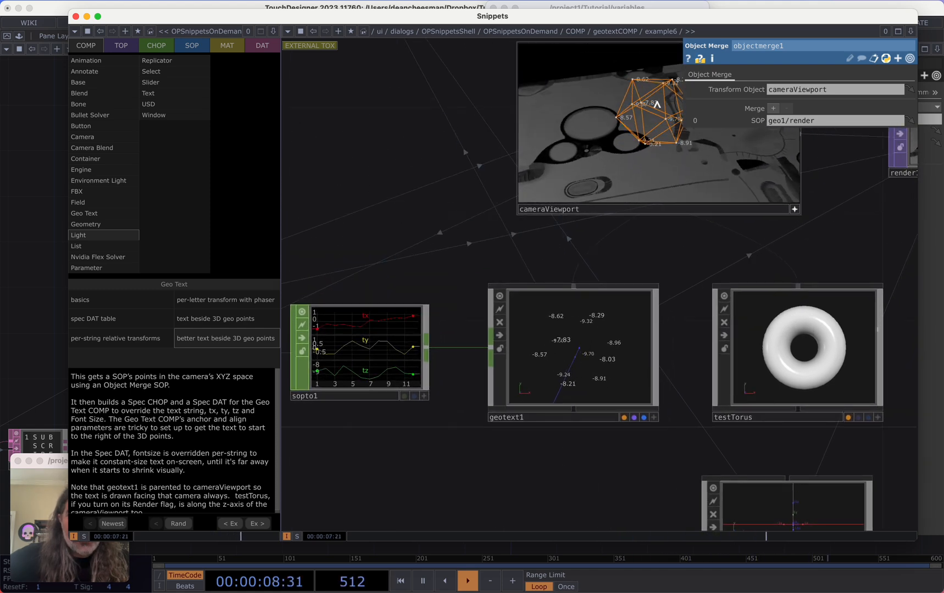
left_click_drag(323, 251, 348, 285)
scroll(398, 240, "down", 2)
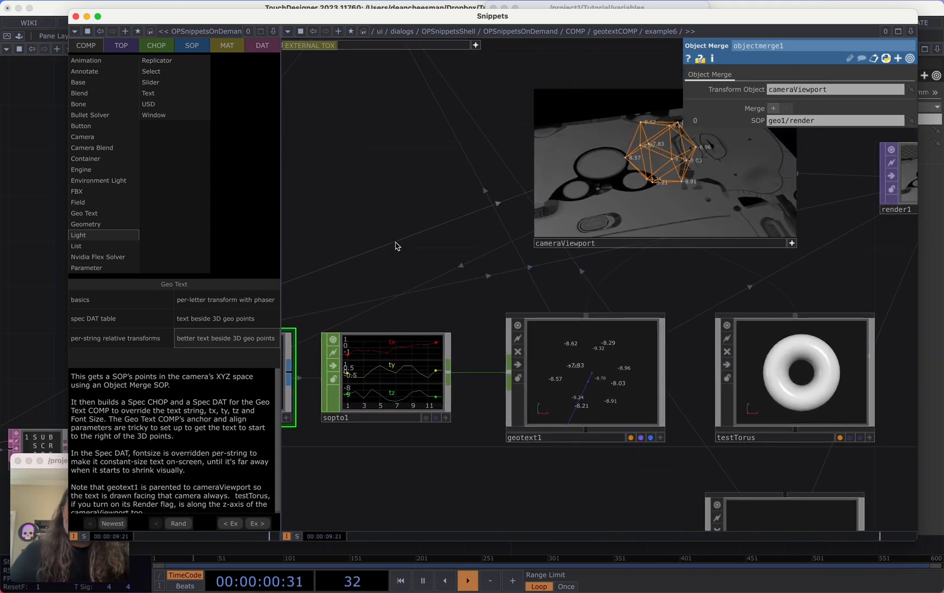
Examine the per-string relative transforms example, its spec DAT tables and layout script
left_click(85, 347)
left_click_drag(399, 350, 443, 378)
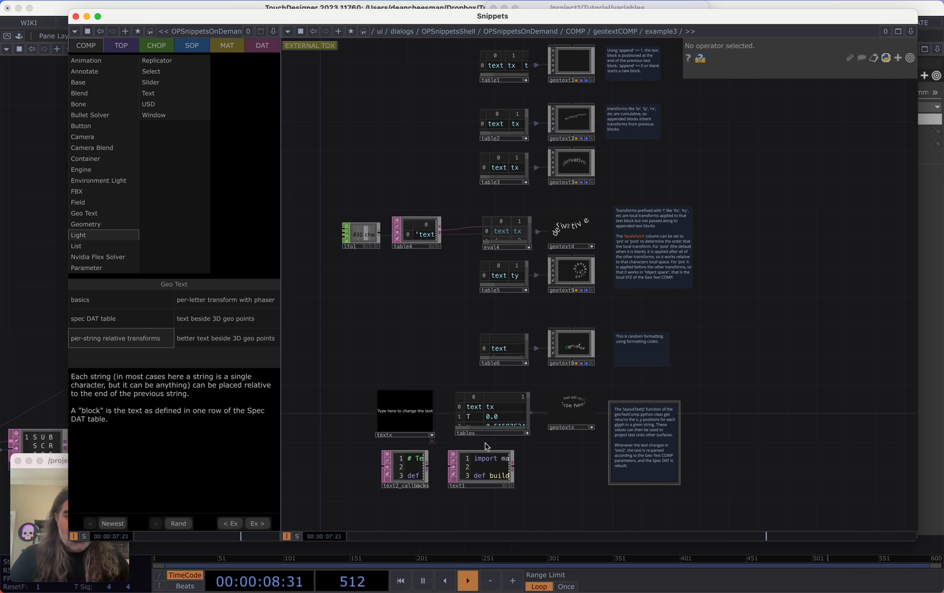
scroll(547, 446, "up", 5)
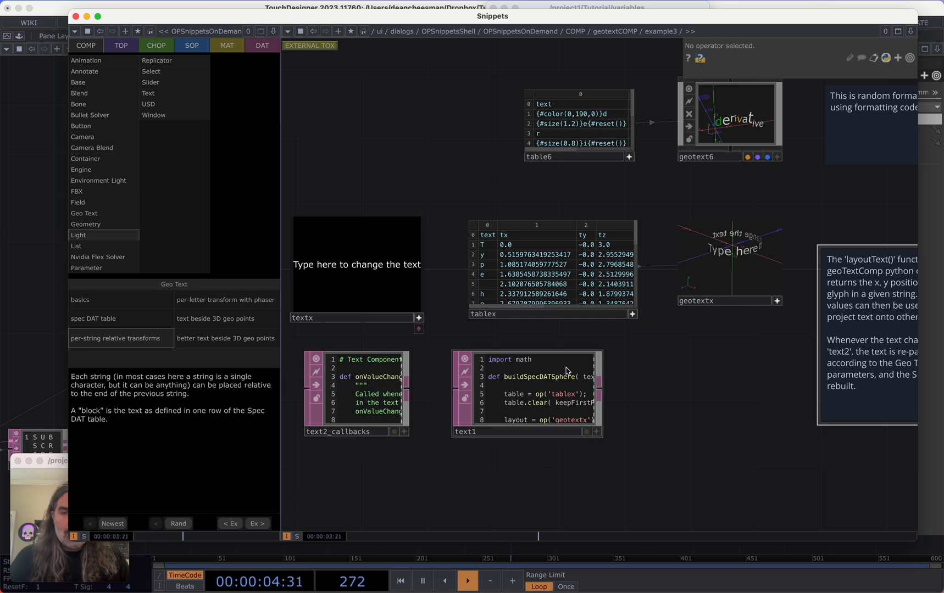
left_click(632, 314)
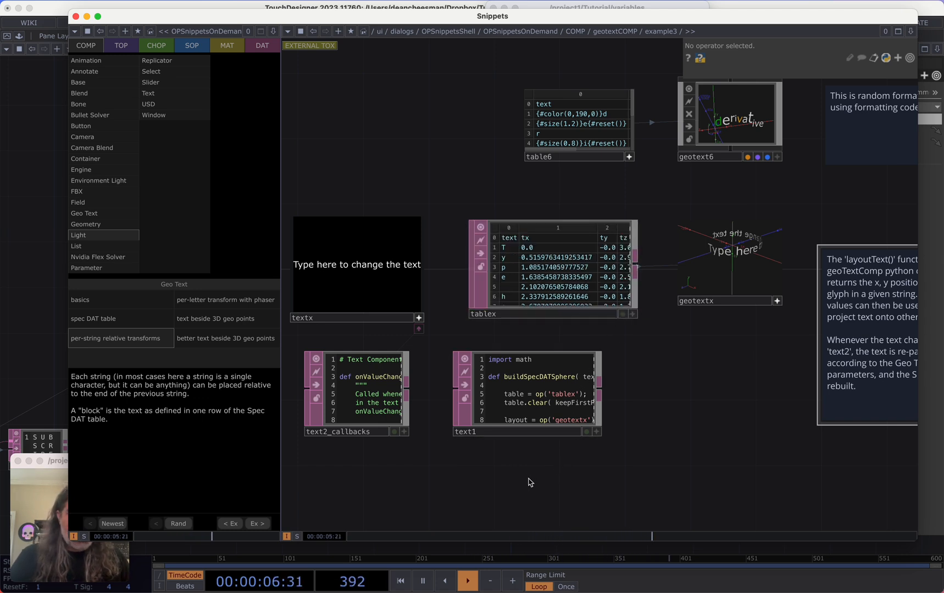
left_click_drag(529, 482, 606, 301)
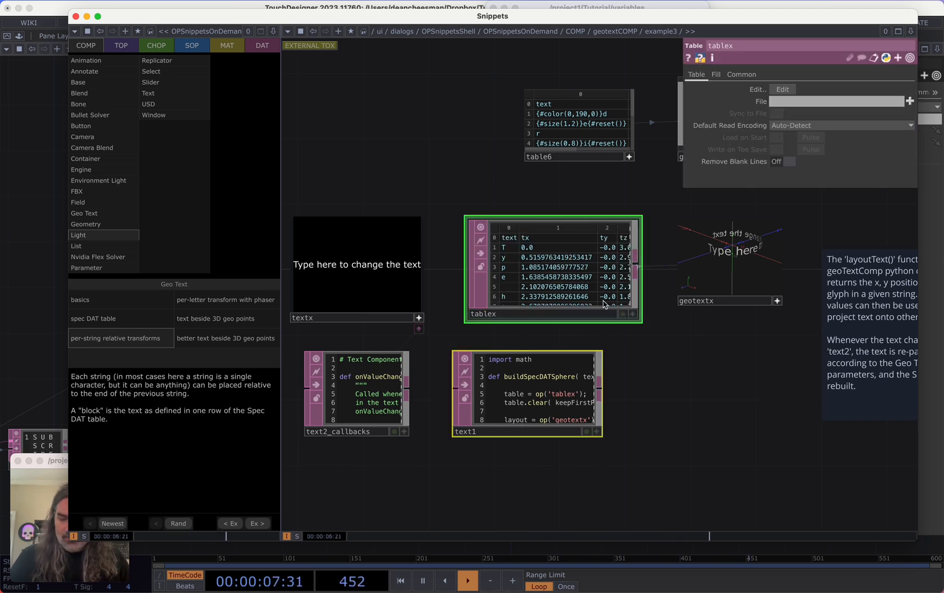
left_click(643, 365)
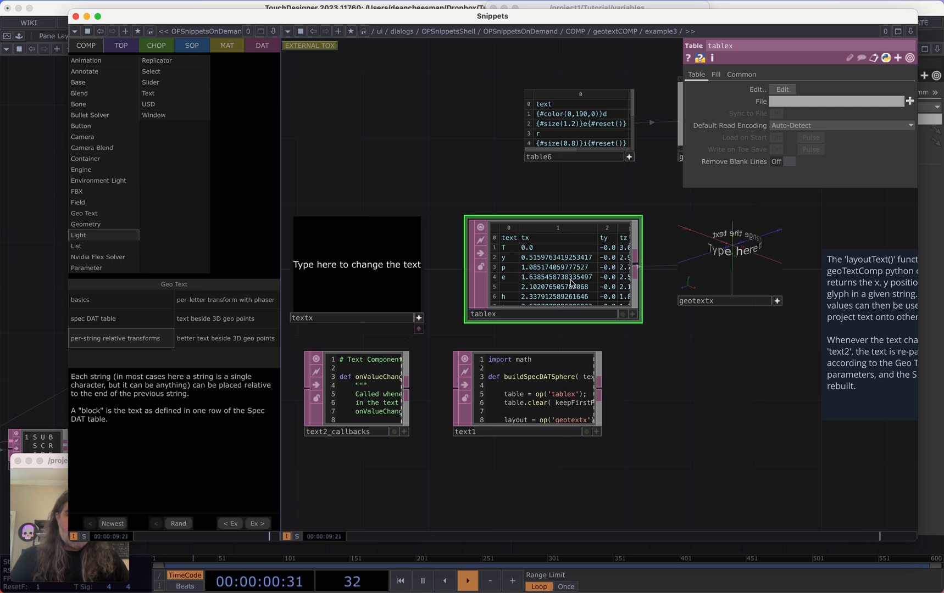
left_click_drag(658, 362, 682, 361)
left_click(441, 315)
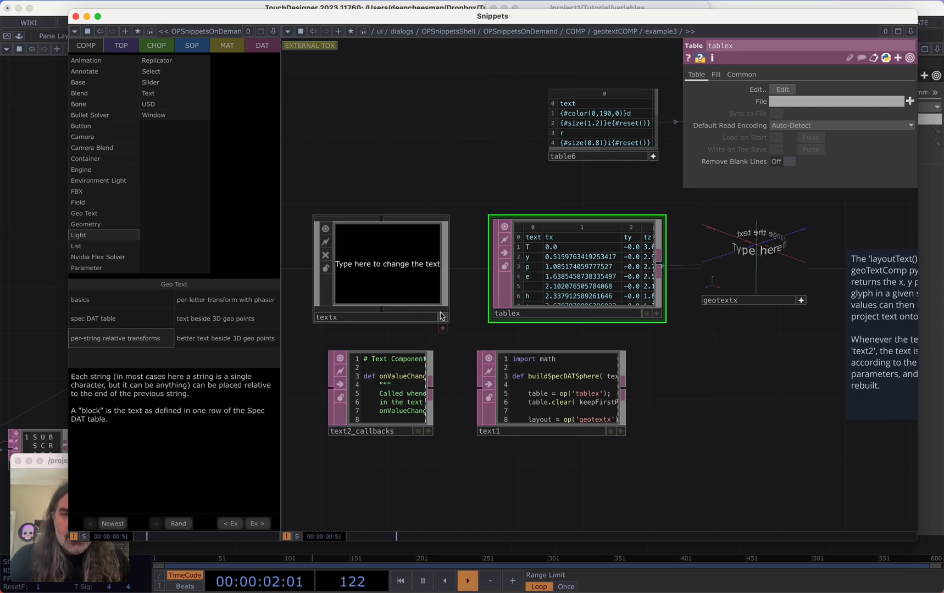
left_click(404, 272)
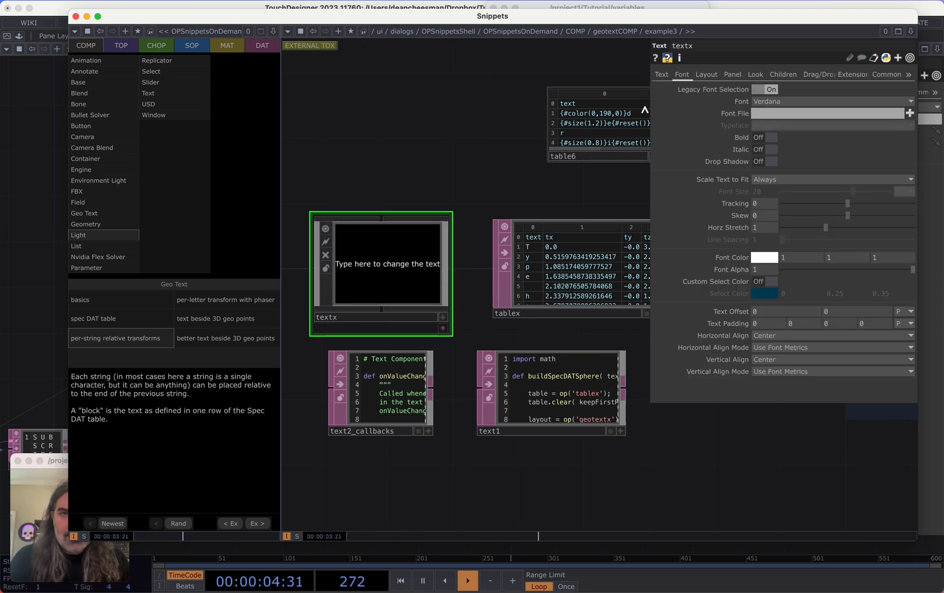
key("p")
scroll(411, 235, "up", 3)
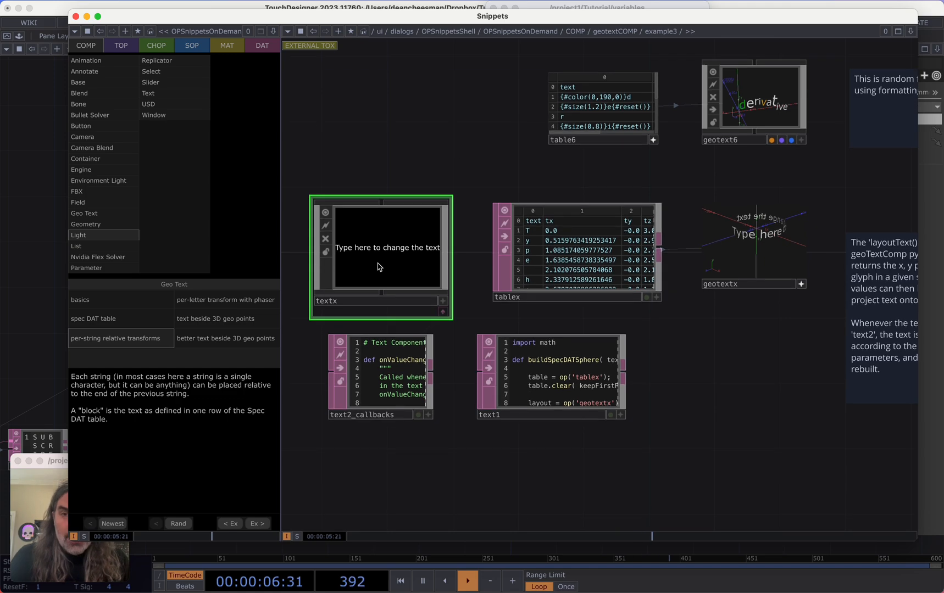
left_click_drag(766, 374, 683, 395)
scroll(682, 396, "down", 2)
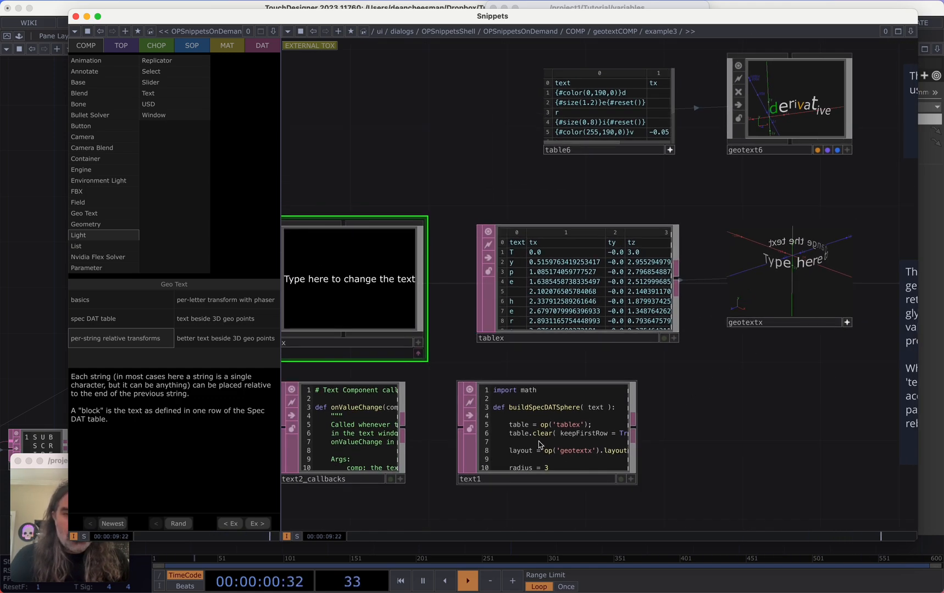
scroll(541, 441, "up", 5)
scroll(514, 399, "down", 1)
scroll(514, 399, "down", 4)
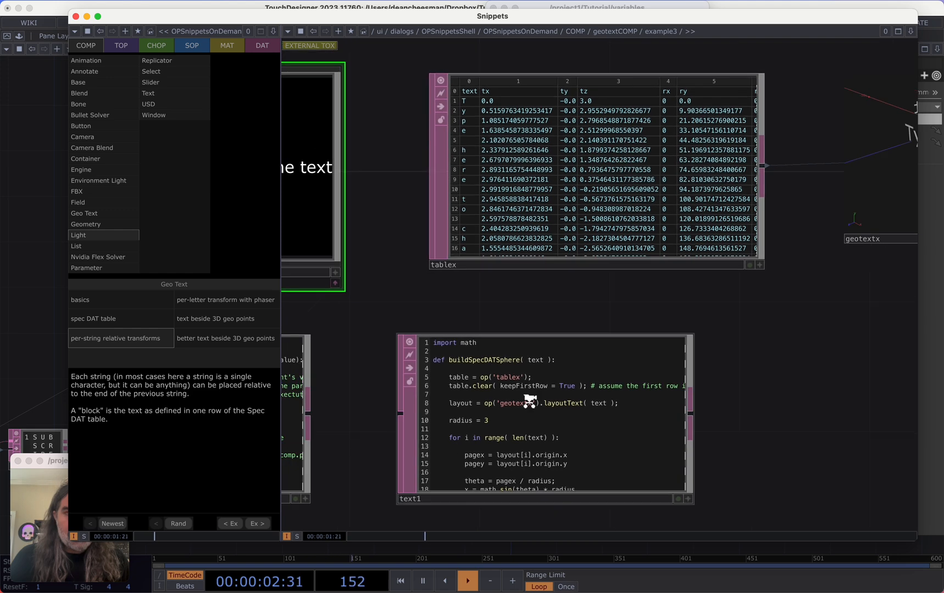
Inspect the geotextx node's Font parameters, including the layout box size expression, in the example network
left_click_drag(800, 339, 725, 351)
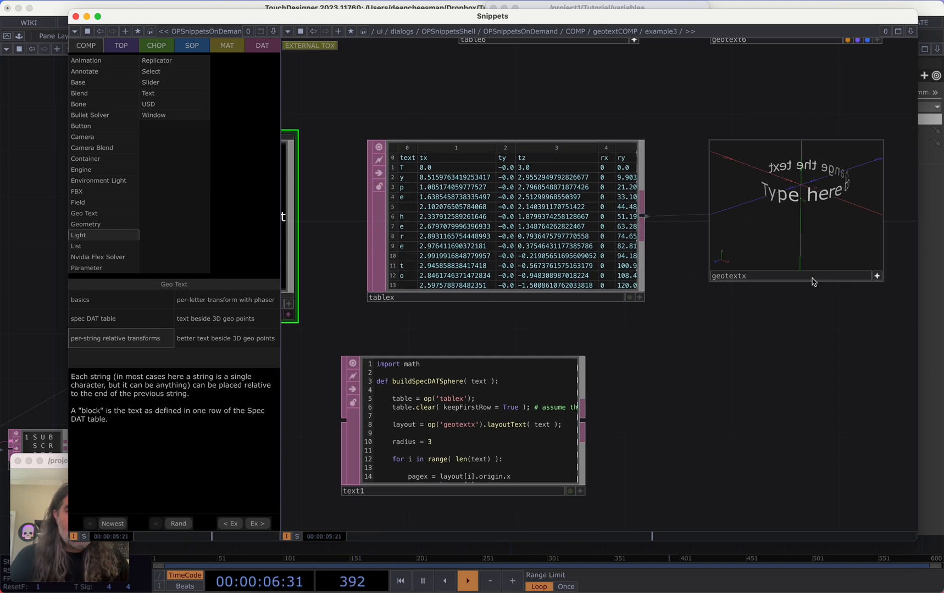
left_click(846, 276)
left_click_drag(824, 335, 695, 340)
key("p")
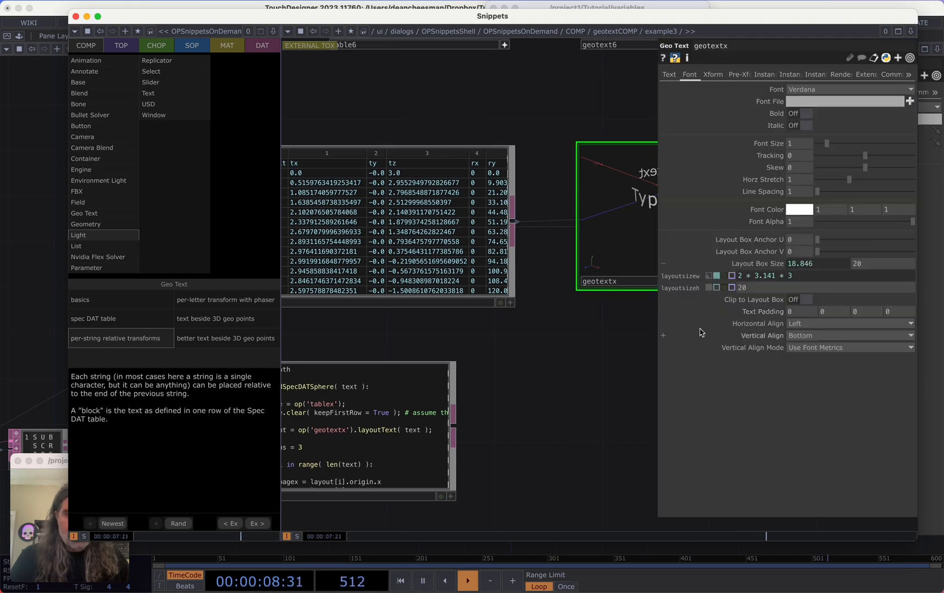
left_click_drag(580, 384, 707, 337)
scroll(585, 379, "down", 1)
key("p")
scroll(451, 402, "up", 5)
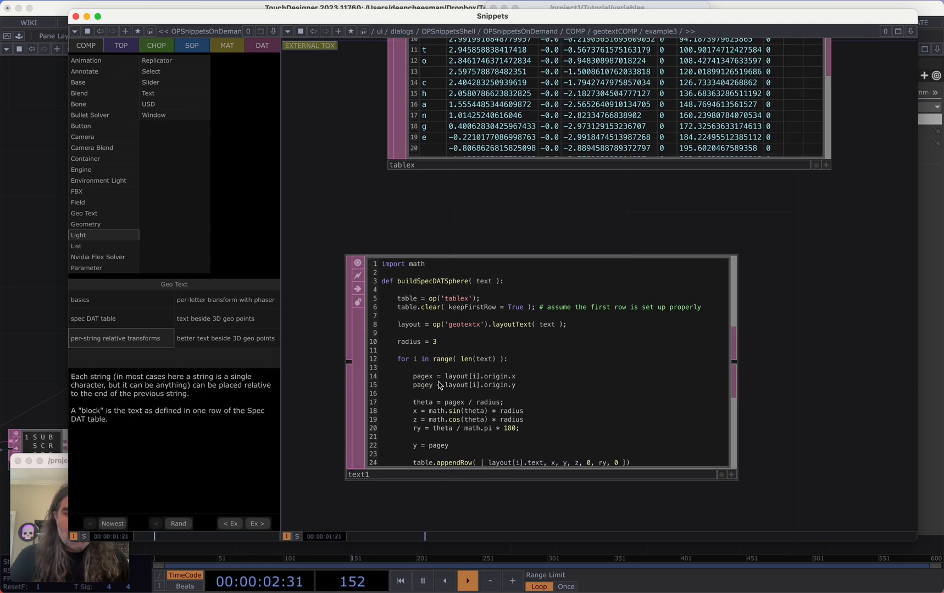
Read through the text1 layout script that fills tablex from the geotextx layout
scroll(440, 387, "down", 2)
scroll(449, 391, "down", 1)
left_click_drag(759, 294, 773, 254)
scroll(752, 357, "down", 1)
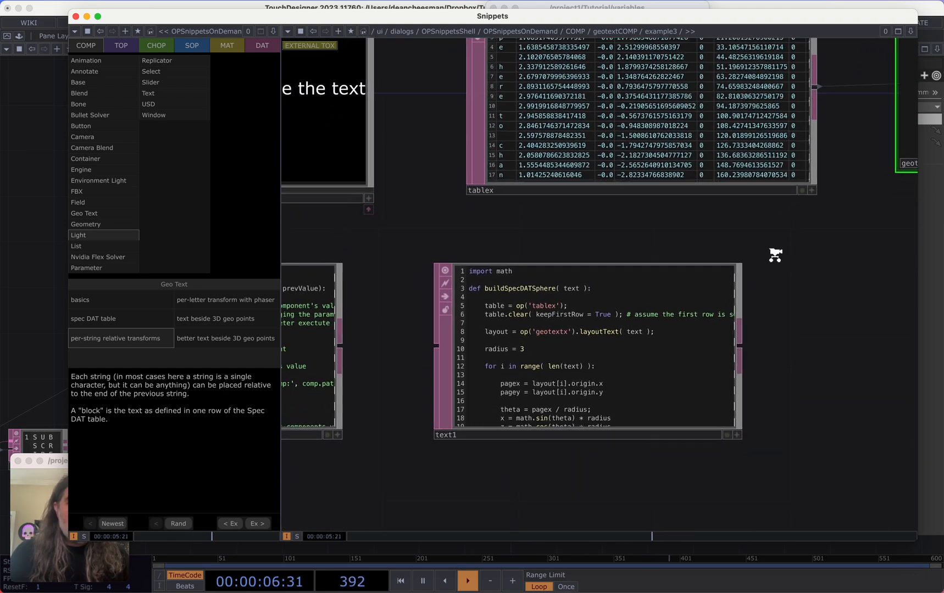
scroll(670, 277, "down", 2)
scroll(670, 277, "up", 4)
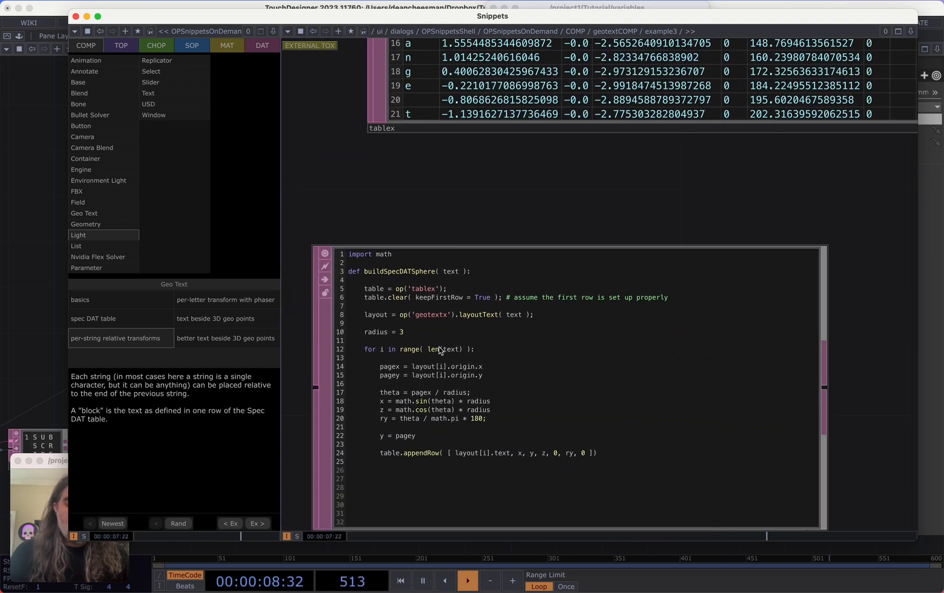
scroll(446, 345, "down", 6)
scroll(449, 342, "up", 1)
left_click_drag(652, 298, 721, 291)
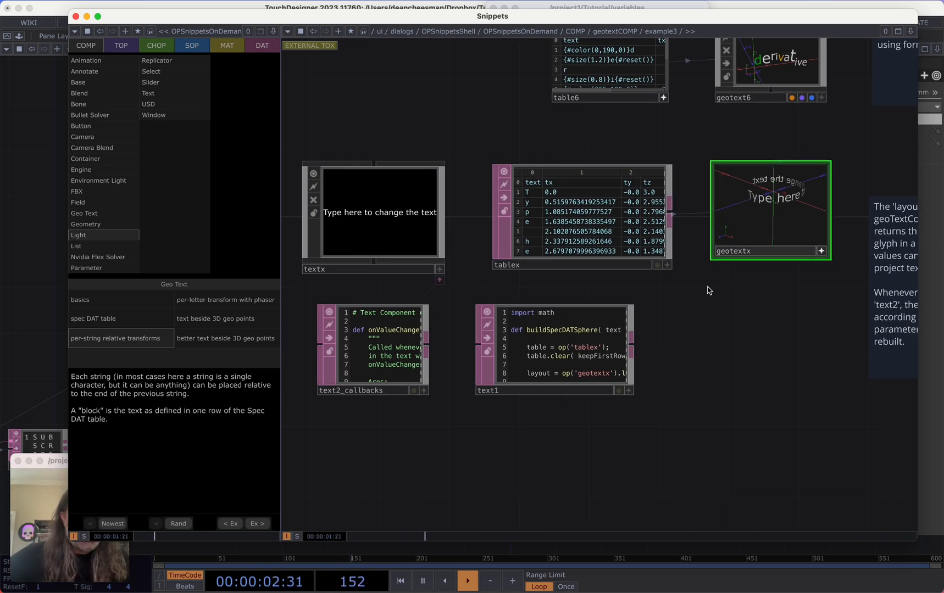
scroll(540, 317, "up", 3)
scroll(582, 357, "up", 2)
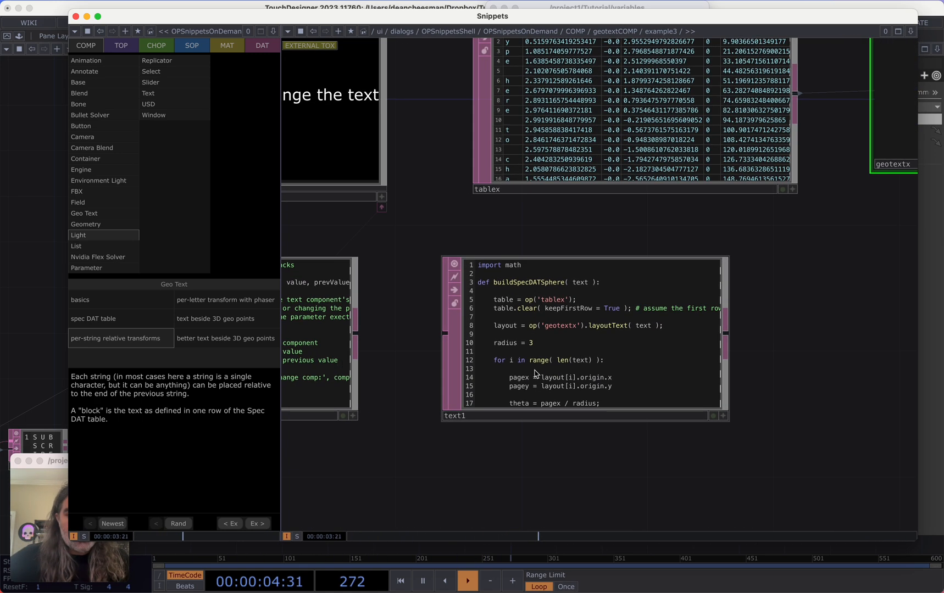
scroll(635, 333, "up", 5)
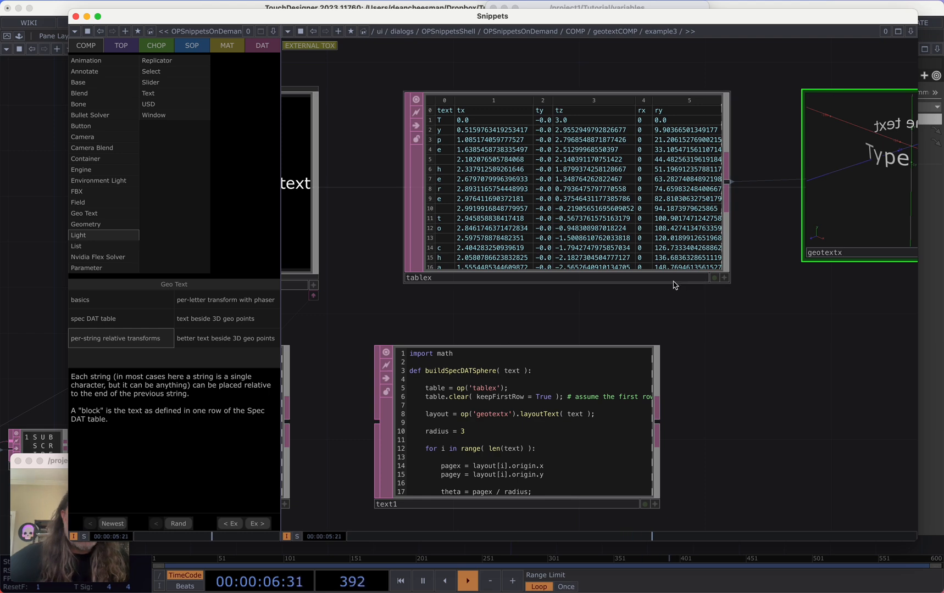
scroll(788, 341, "down", 3)
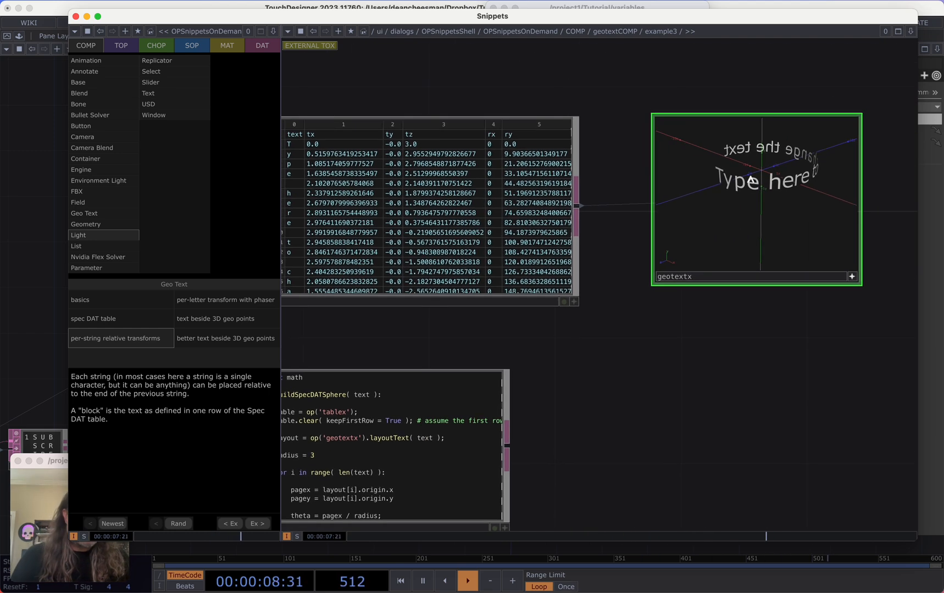
scroll(796, 376, "down", 3)
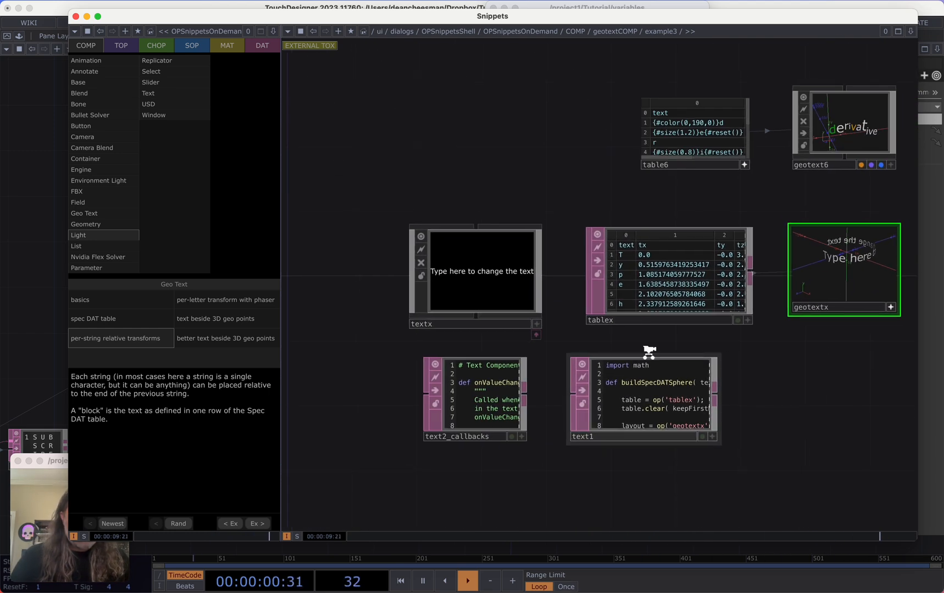
Append "If i add more on to the end" to the example's textx text component
left_click(503, 273)
left_click(503, 272)
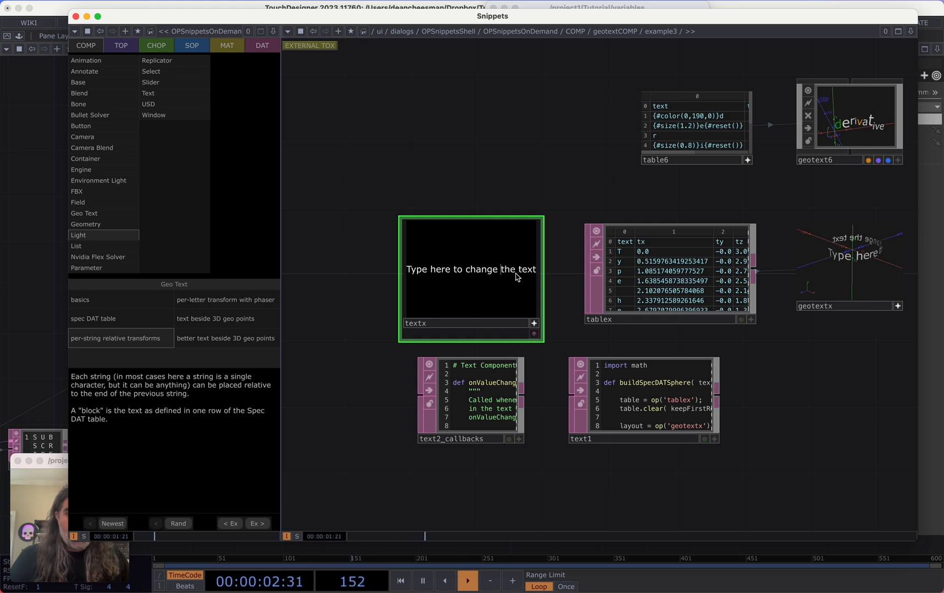
triple_click(535, 271)
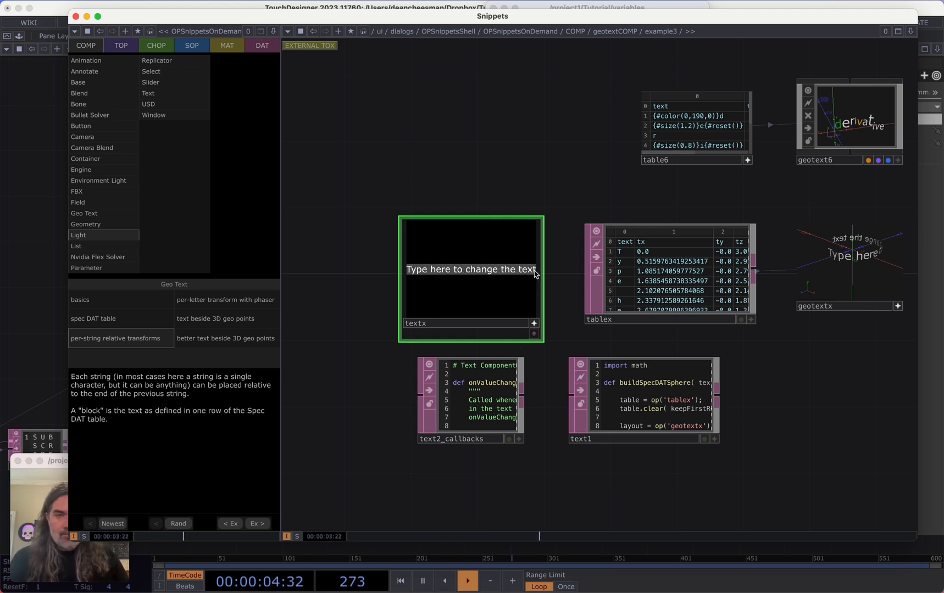
left_click(534, 273)
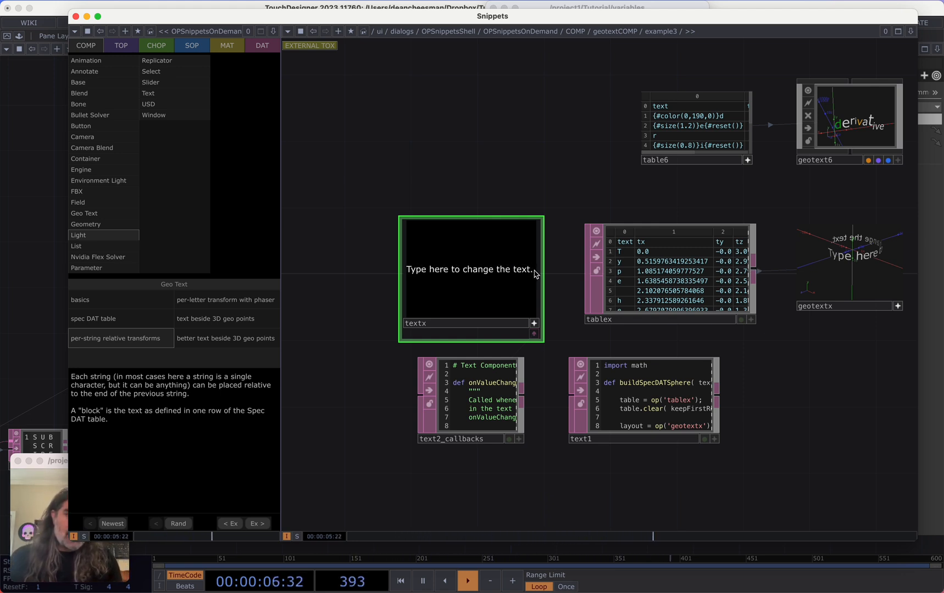
type("If i ad")
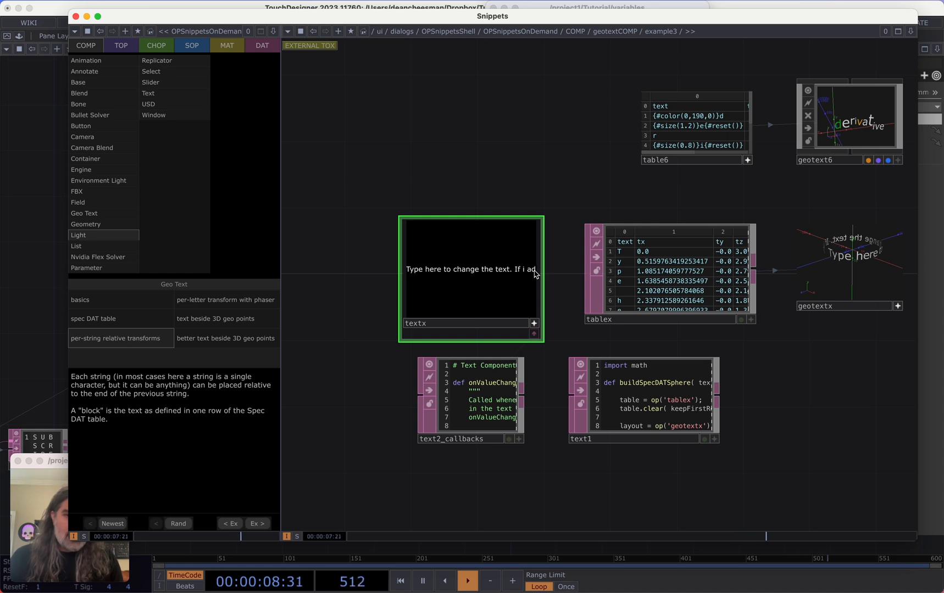
type("d more on to ")
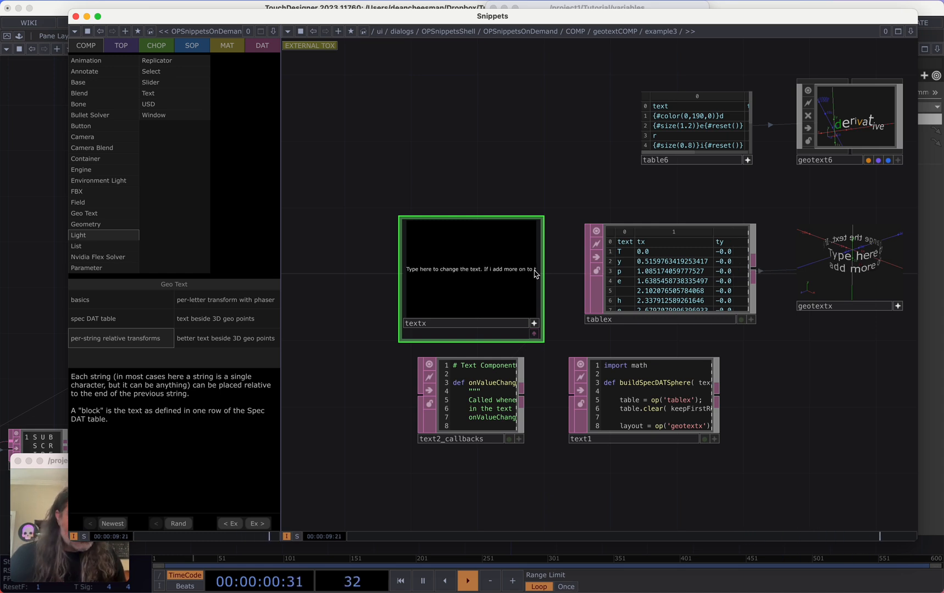
type("the end")
Examine the updated geotextx viewer and the surrounding example network
left_click_drag(751, 351, 646, 357)
mouse_move(771, 276)
left_mouse_down()
mouse_move(745, 269)
mouse_move(767, 272)
left_mouse_up()
scroll(767, 272, "down", 2)
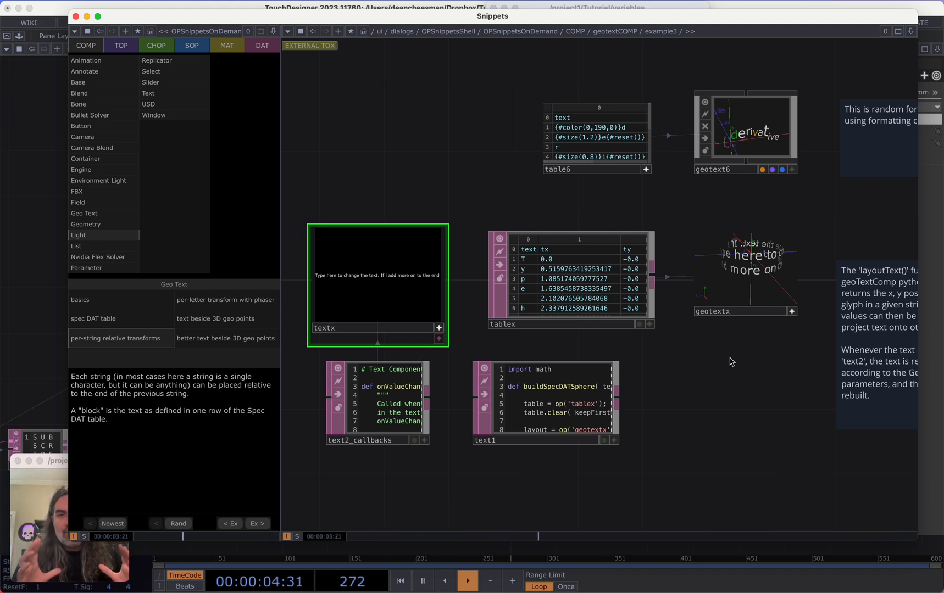
left_click_drag(688, 380, 743, 339)
scroll(697, 366, "up", 1)
scroll(685, 390, "up", 3)
scroll(584, 453, "up", 4)
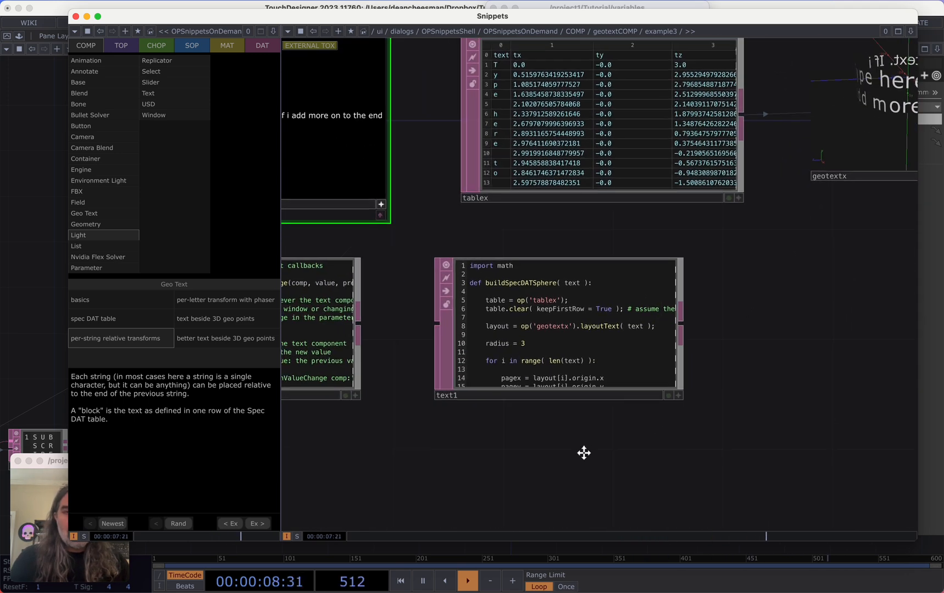
Copy the tablex table and text1 script from the example and paste them into the Tutorial network
left_click(576, 311)
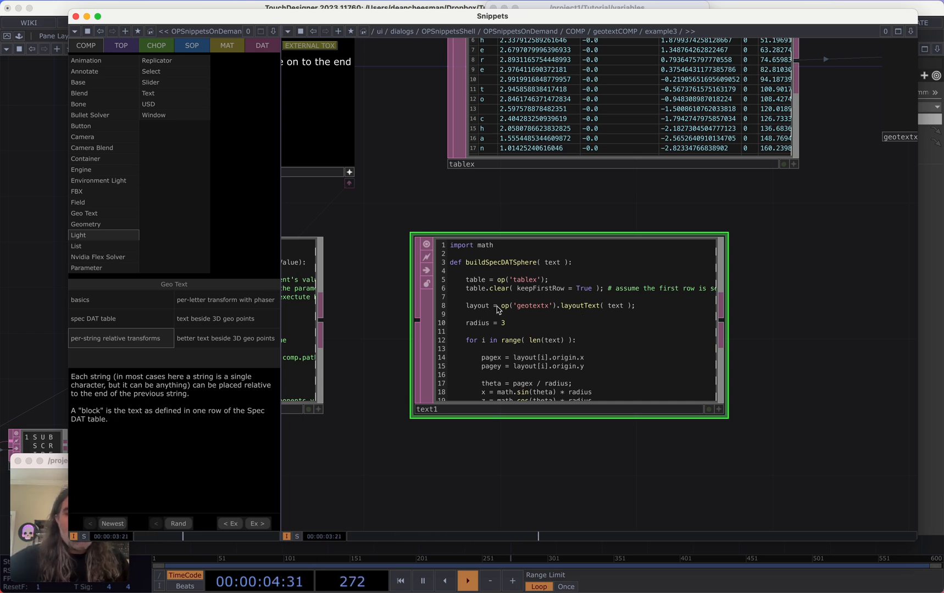
left_click_drag(792, 316, 697, 384)
scroll(696, 384, "down", 1)
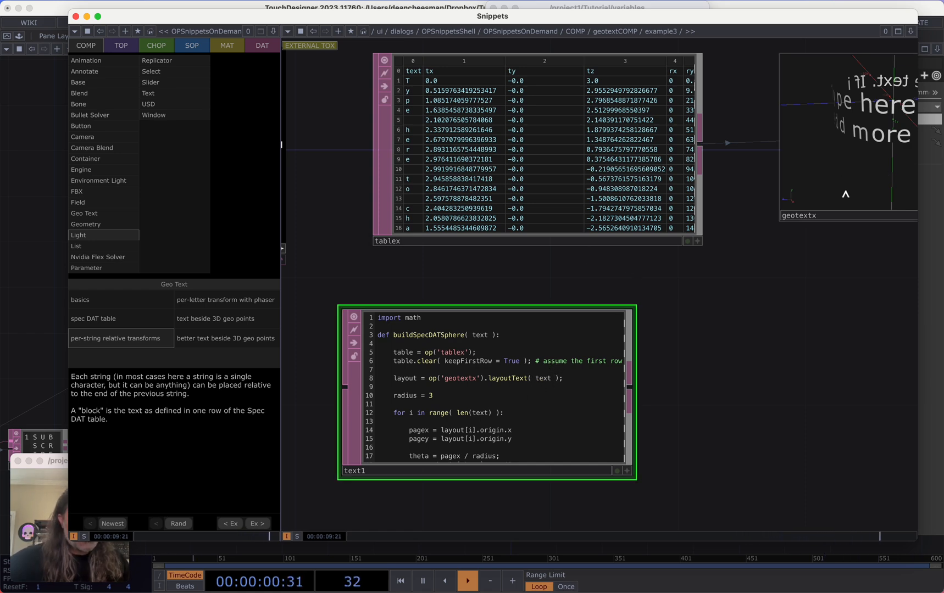
left_click_drag(520, 359, 527, 349)
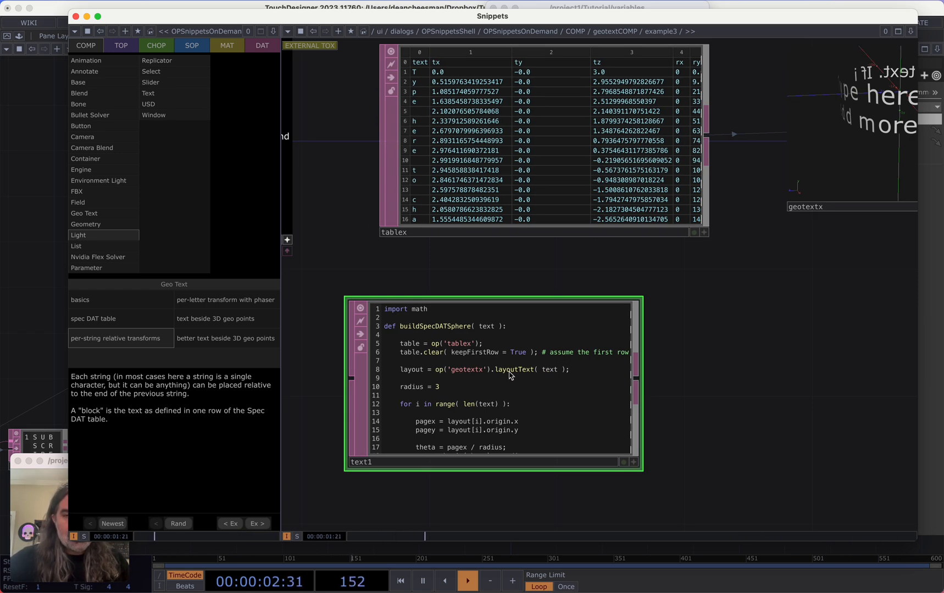
left_click_drag(704, 326, 700, 334)
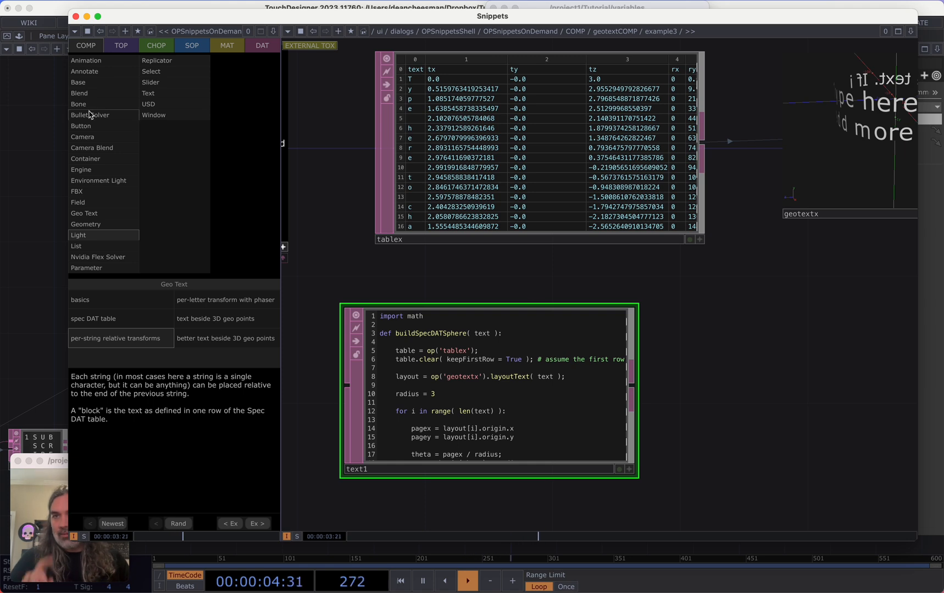
left_click(76, 16)
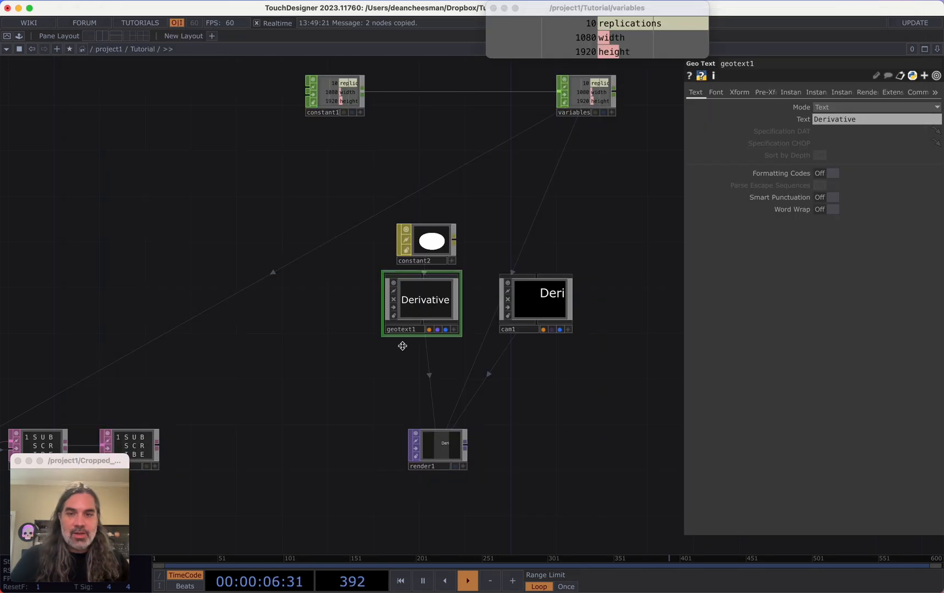
key("super+v")
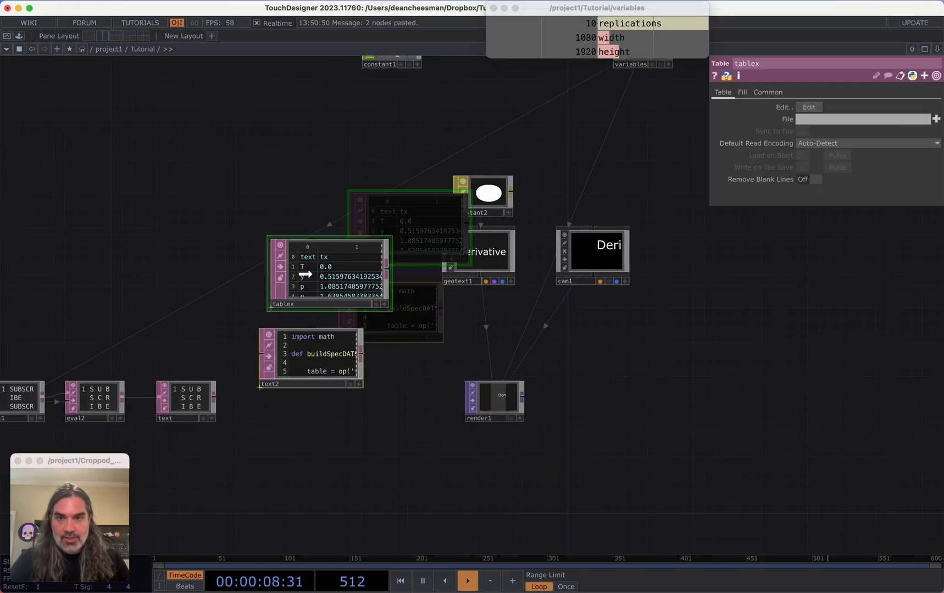
Arrange the pasted tablex and text2 nodes beside geotext1
left_click(276, 323)
left_click_drag(320, 415, 362, 399)
left_click_drag(449, 431, 579, 415)
scroll(578, 415, "down", 3)
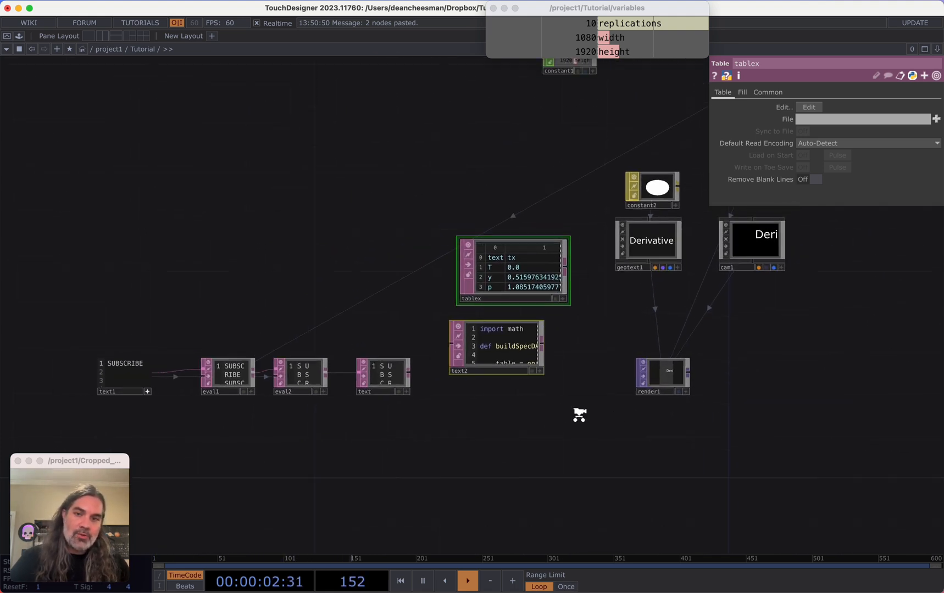
left_click_drag(499, 428, 527, 411)
right_click_drag(460, 415, 185, 361)
left_click_drag(400, 372, 343, 325)
left_click_drag(499, 405, 538, 281)
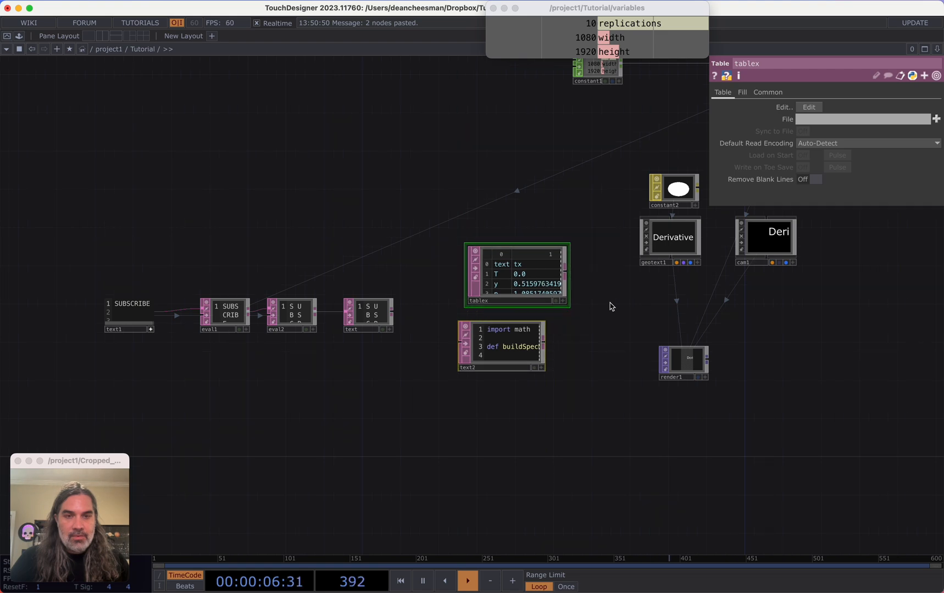
scroll(604, 285, "right", 3)
scroll(556, 274, "up", 3)
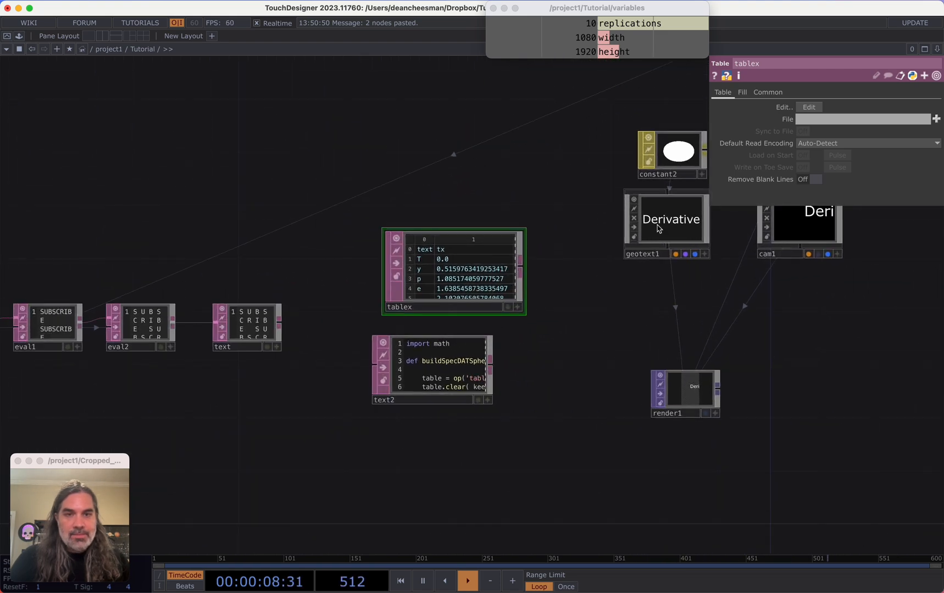
Set geotext1's Text parameter to THIS BOX
left_click(660, 225)
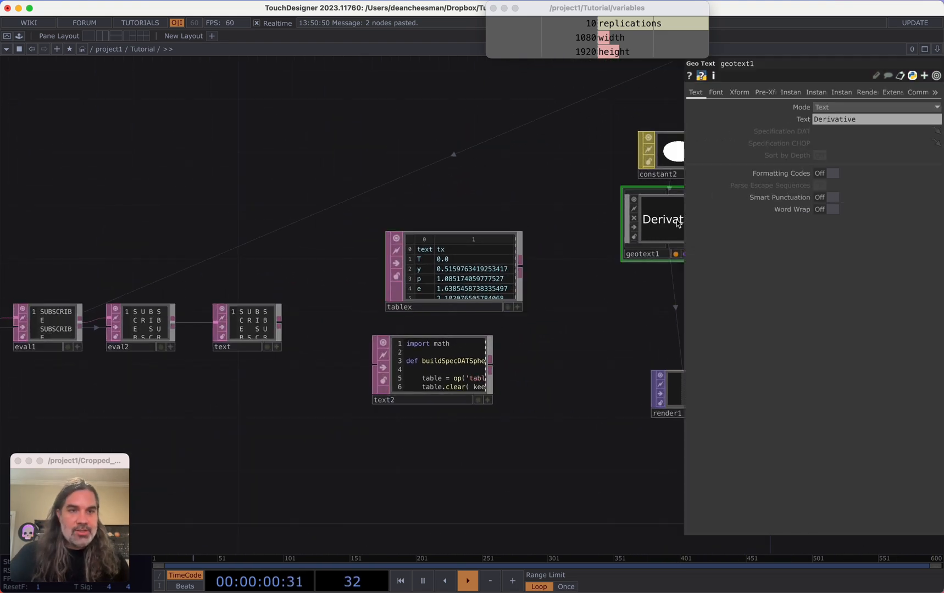
scroll(462, 160, "right", 8)
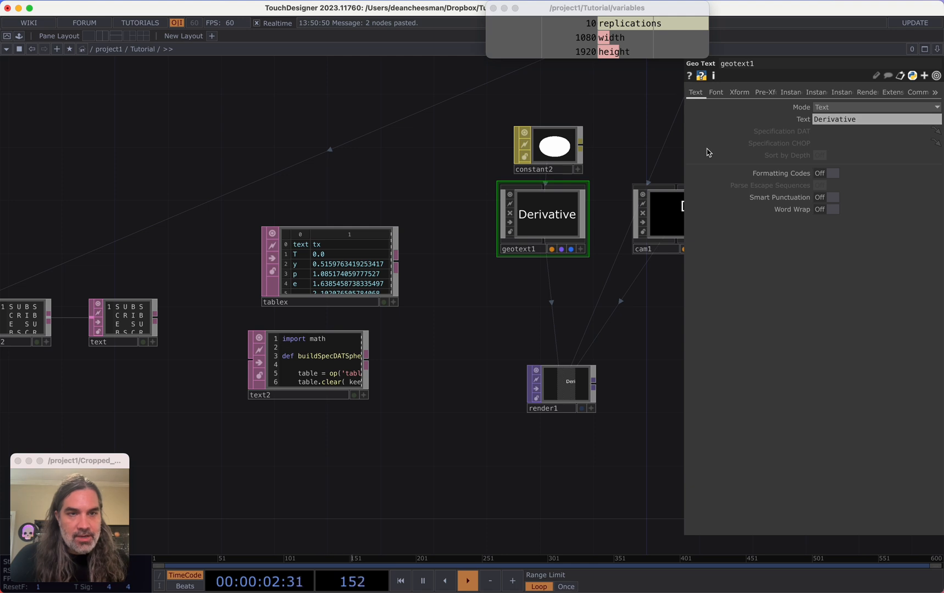
left_click(845, 121)
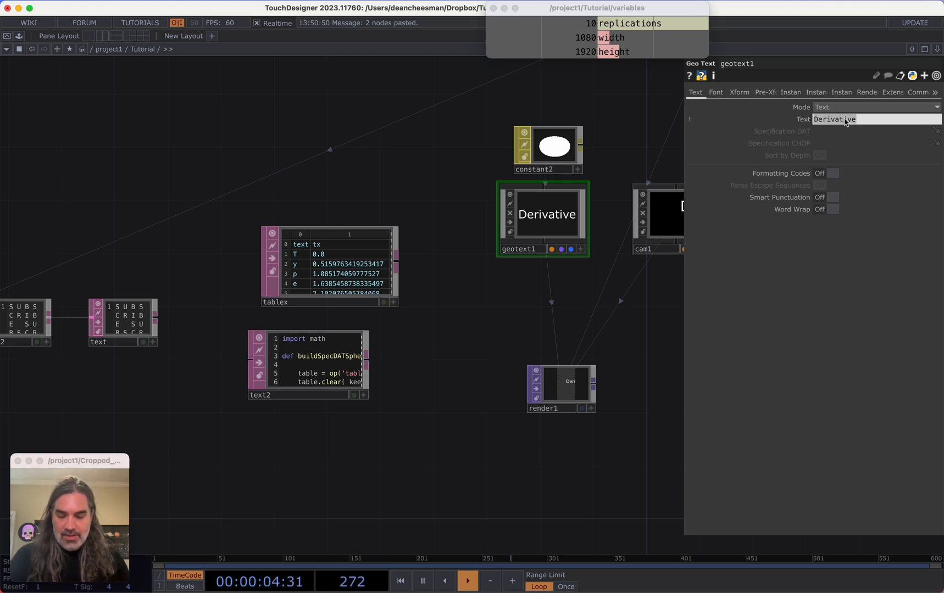
type("T")
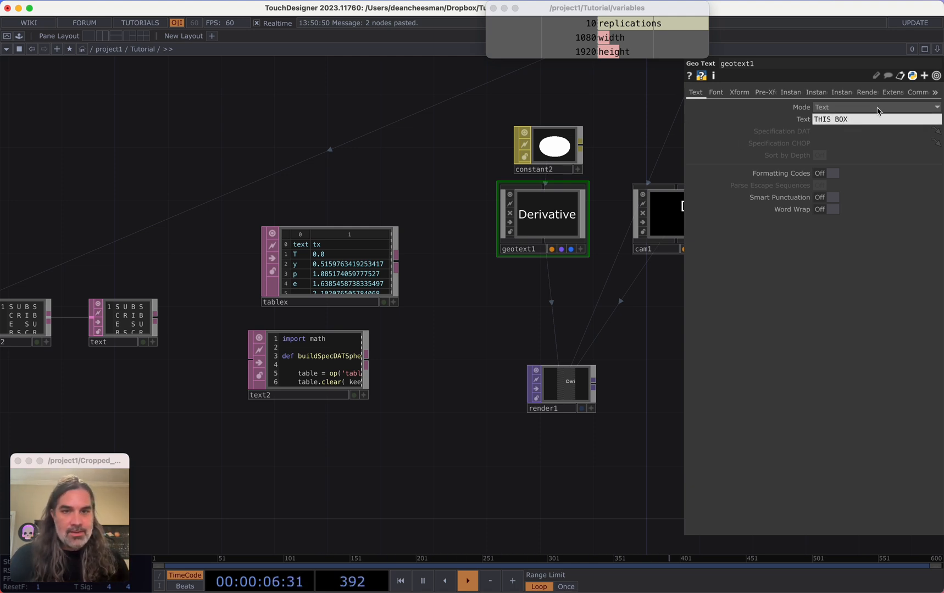
type("HIS BOX")
key("Return")
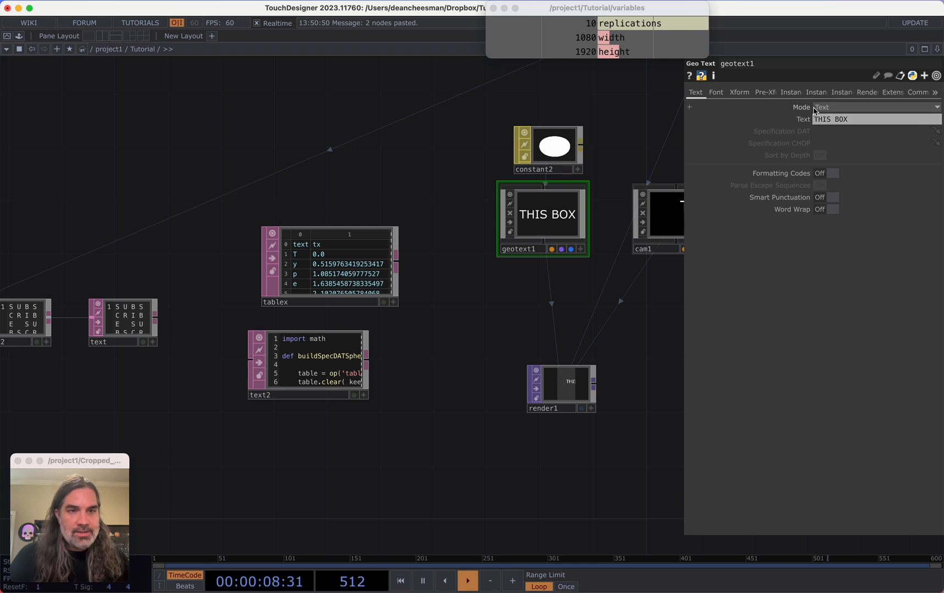
Switch geotext1's Mode to Specification DAT/CHOP
left_click(833, 109)
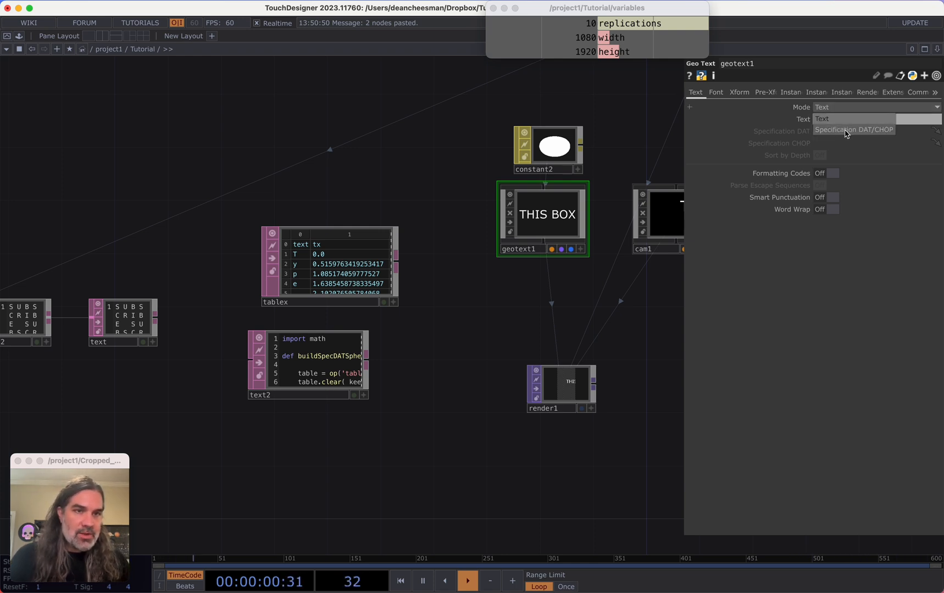
left_click(846, 134)
scroll(495, 263, "down", 2)
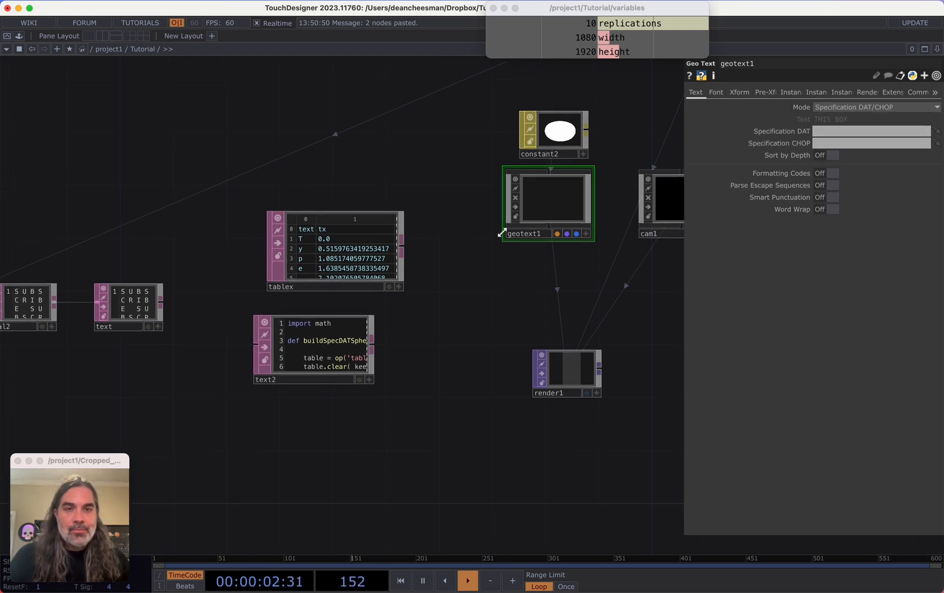
scroll(478, 245, "up", 2)
scroll(456, 269, "right", 3)
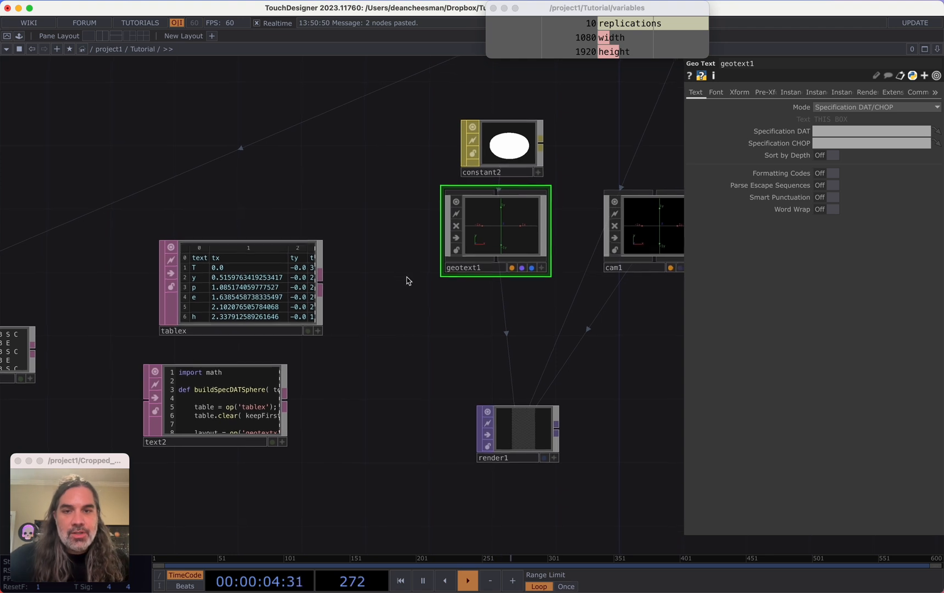
scroll(407, 280, "right", 1)
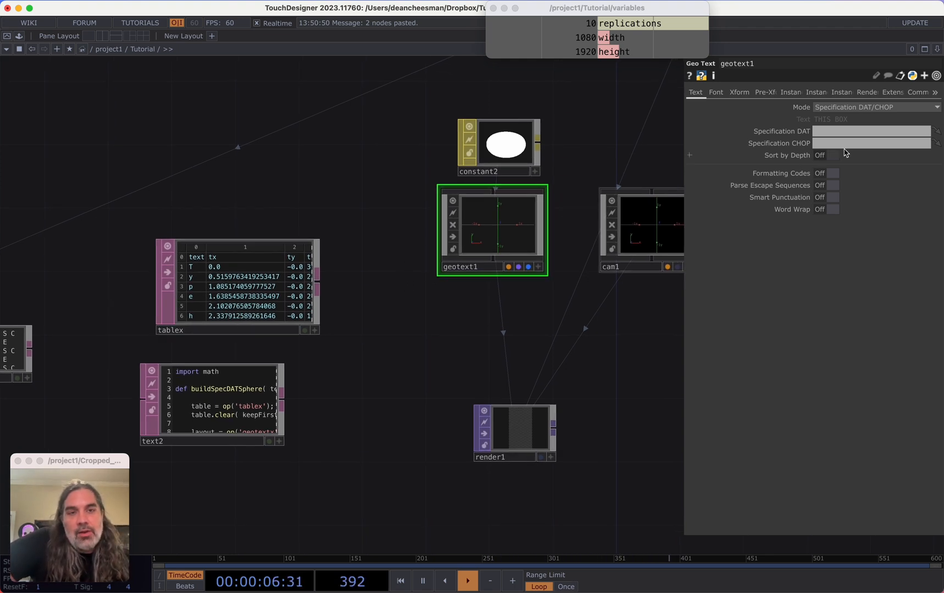
Open the Geo Text COMP help page and read its Summary on the Specification DAT and its columns
left_click_drag(386, 326, 421, 338)
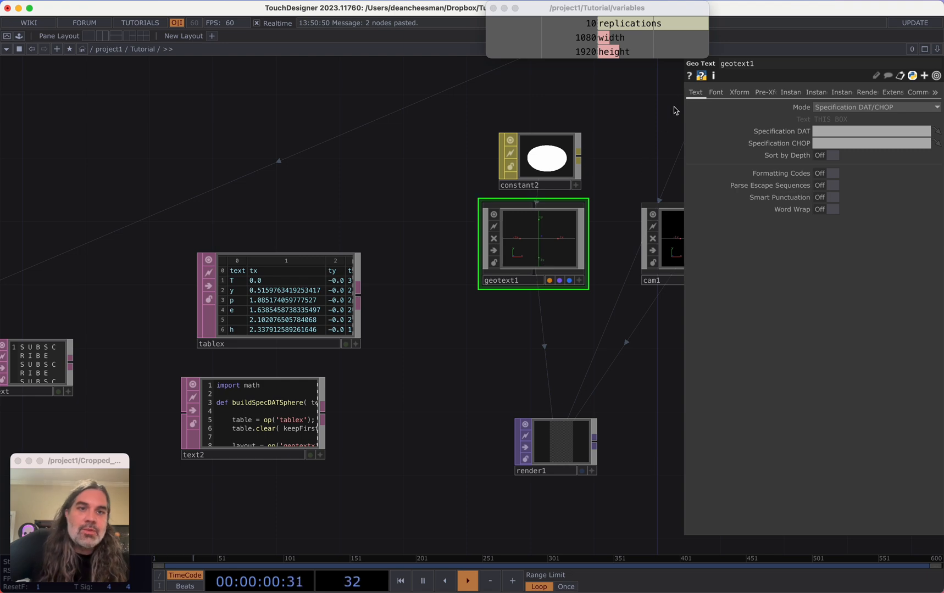
left_click(689, 76)
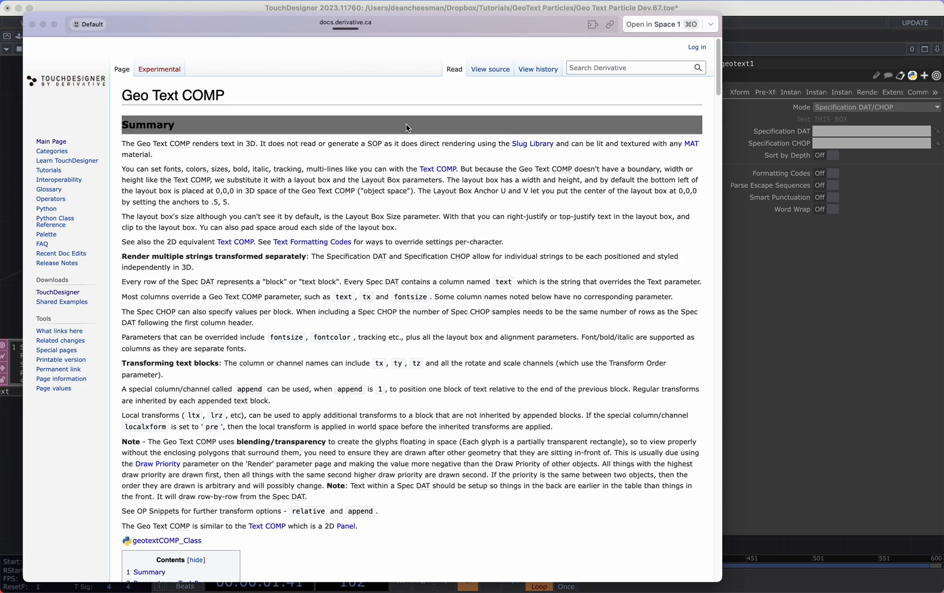
double_click(345, 300)
double_click(374, 301)
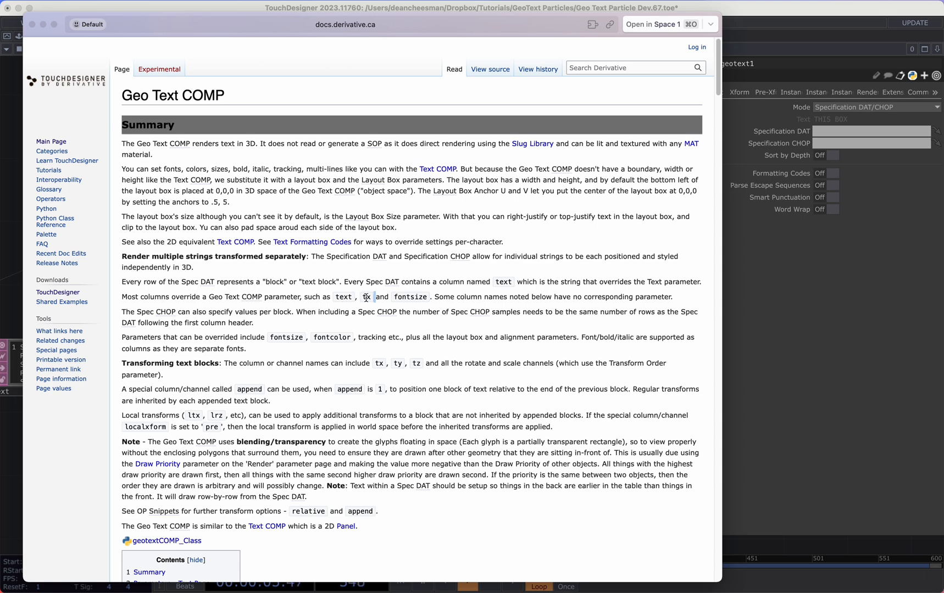
double_click(366, 298)
double_click(415, 298)
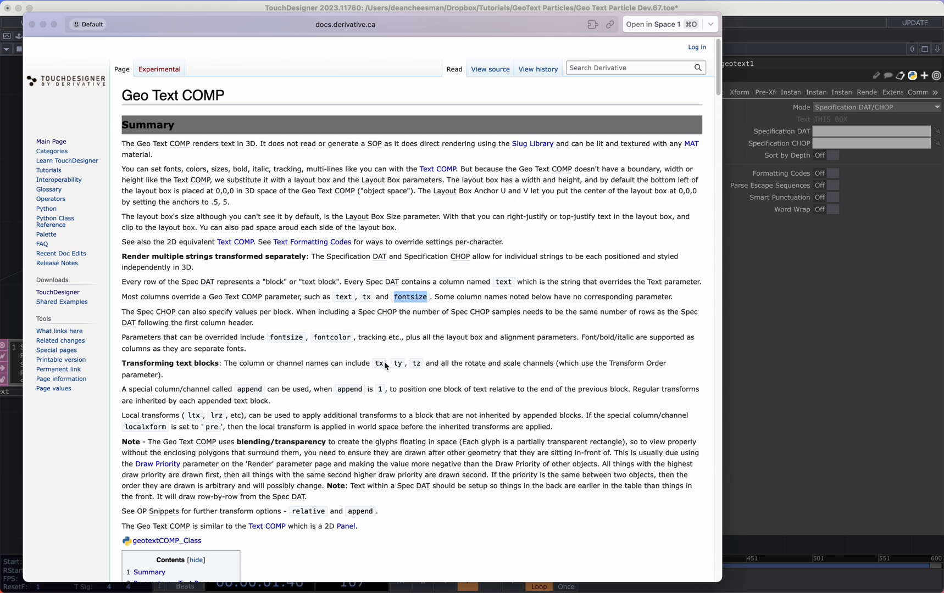
double_click(289, 338)
double_click(330, 339)
left_click(228, 396)
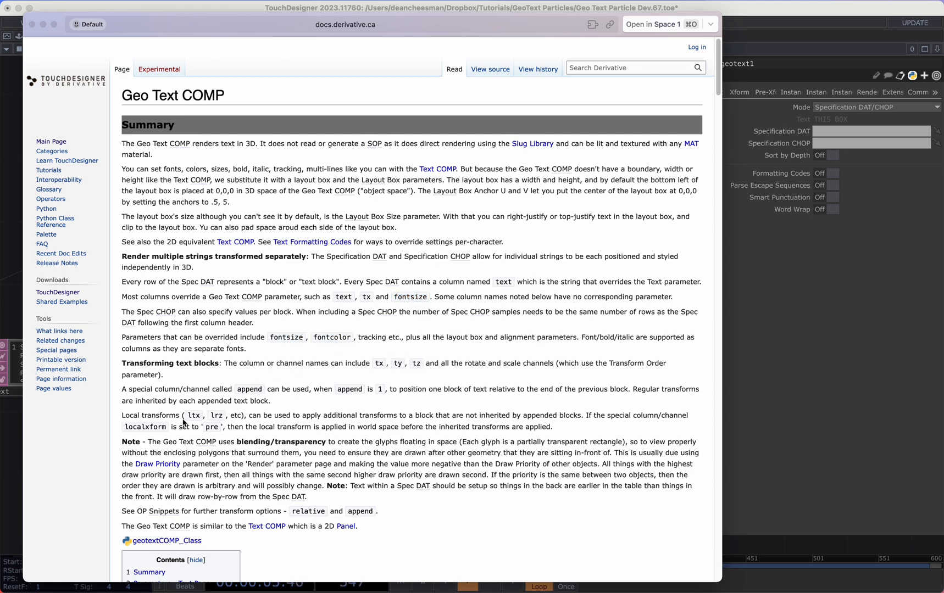
double_click(196, 416)
double_click(217, 415)
left_click(309, 216)
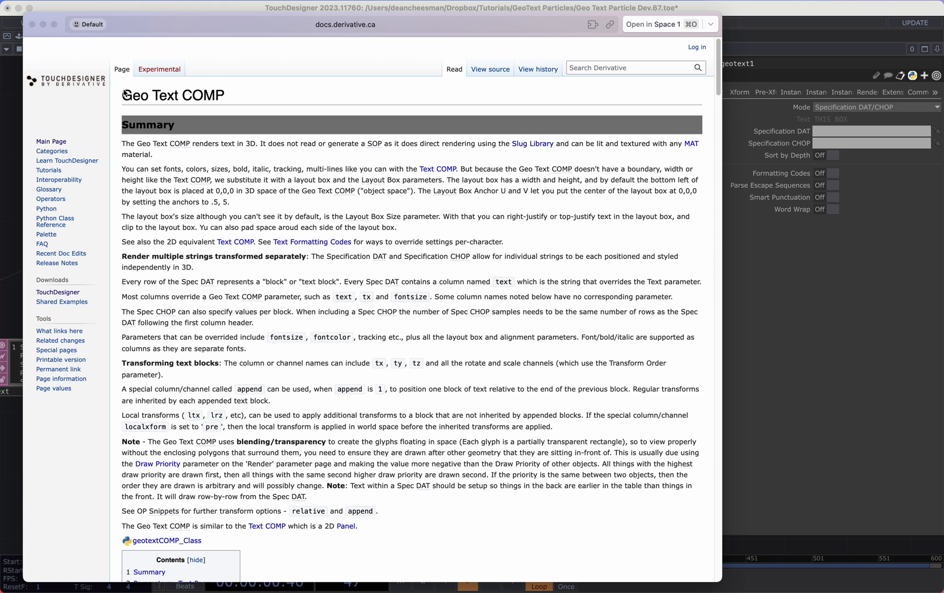
left_click(32, 27)
Assign the tablex table as geotext1's Specification DAT
left_click_drag(385, 226, 387, 209)
middle_click_drag(429, 216, 415, 267)
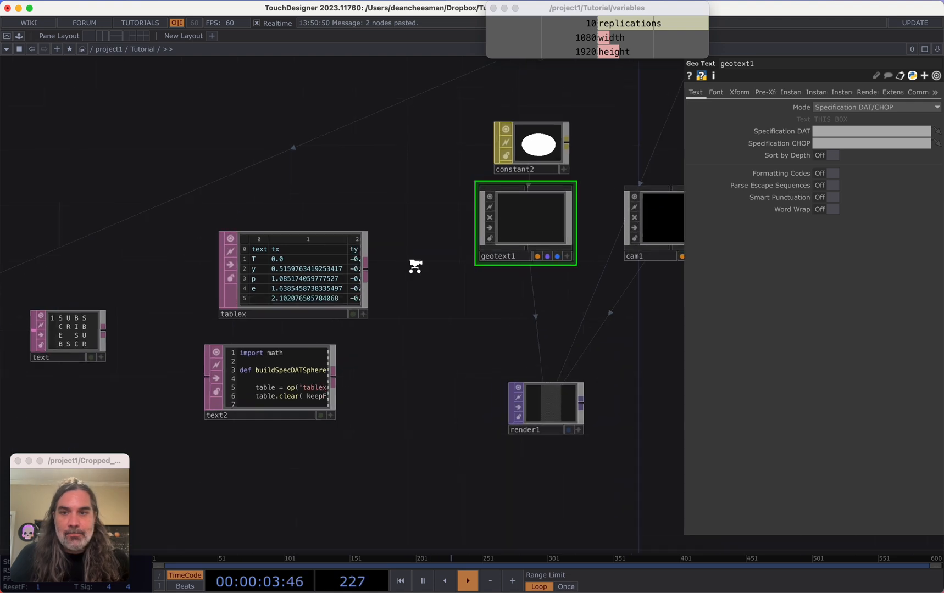
scroll(415, 267, "up", 5)
left_click_drag(512, 238, 506, 243)
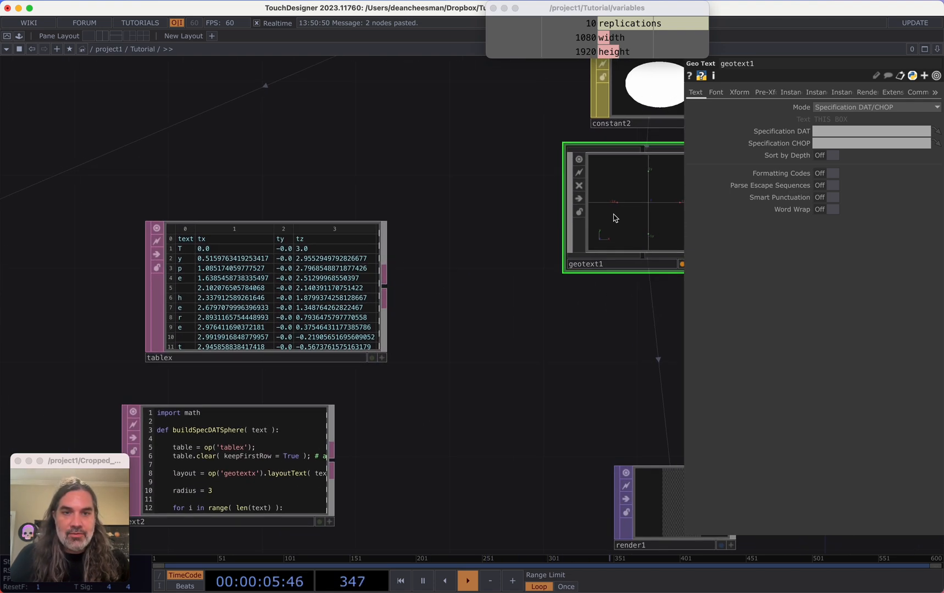
middle_click_drag(192, 268, 266, 254)
middle_click_drag(361, 299, 338, 296)
middle_click_drag(264, 242, 259, 236)
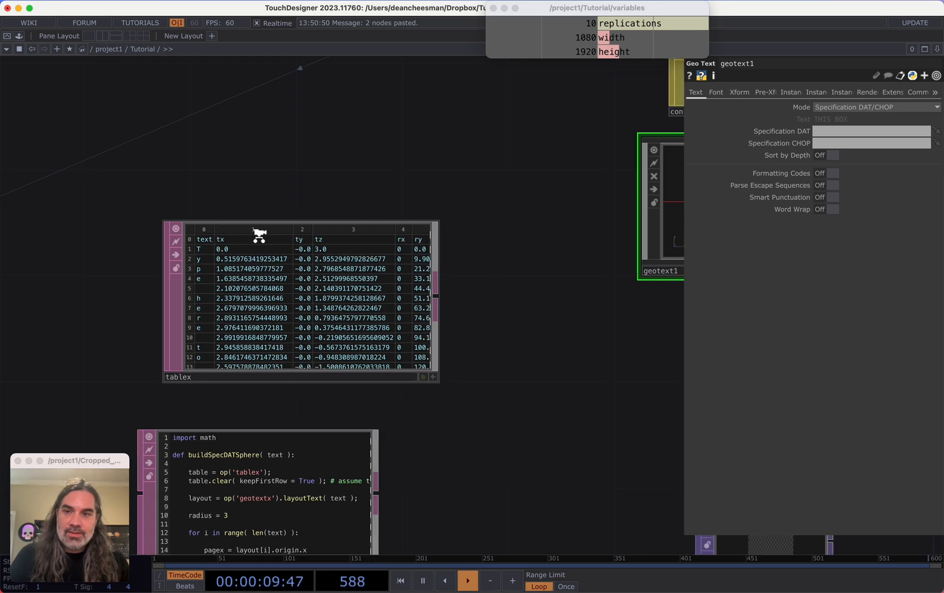
scroll(260, 239, "up", 1)
scroll(410, 286, "down", 3)
left_click_drag(493, 313, 412, 335)
left_click_drag(290, 320, 871, 131)
Delete the import math and buildSpecDATSphere function definition lines from the top of the text2 script
scroll(582, 253, "up", 3)
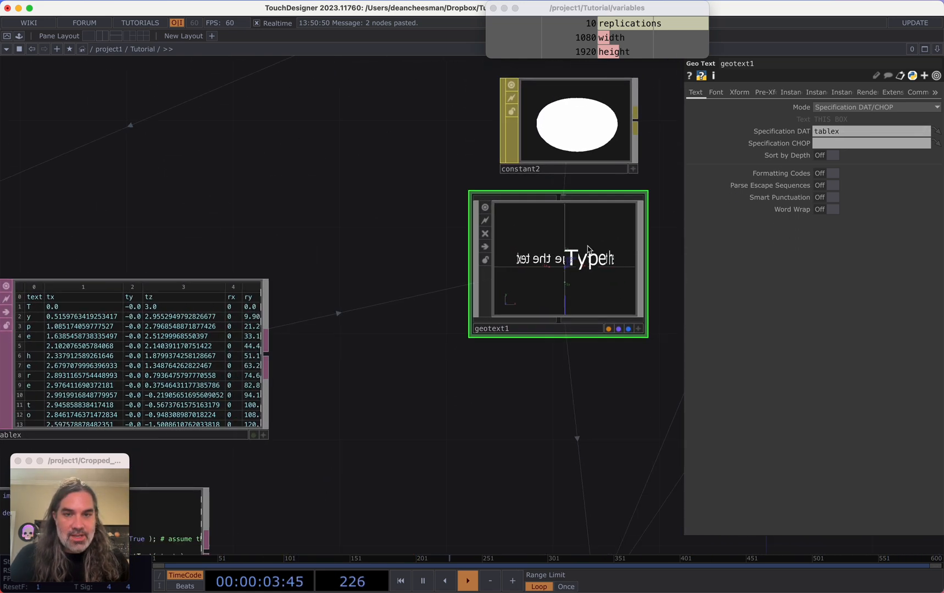
scroll(468, 408, "down", 5)
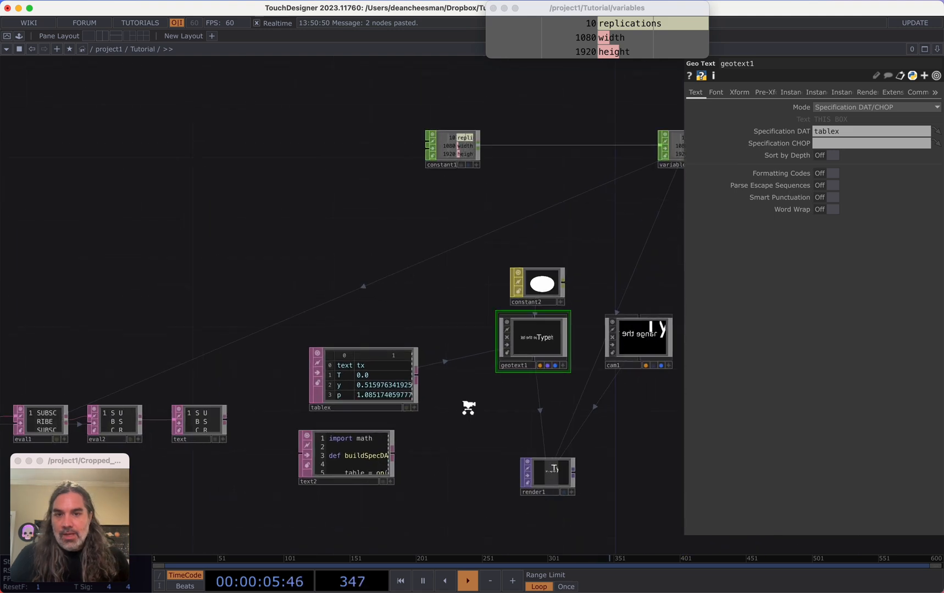
scroll(468, 408, "up", 2)
scroll(495, 362, "up", 5)
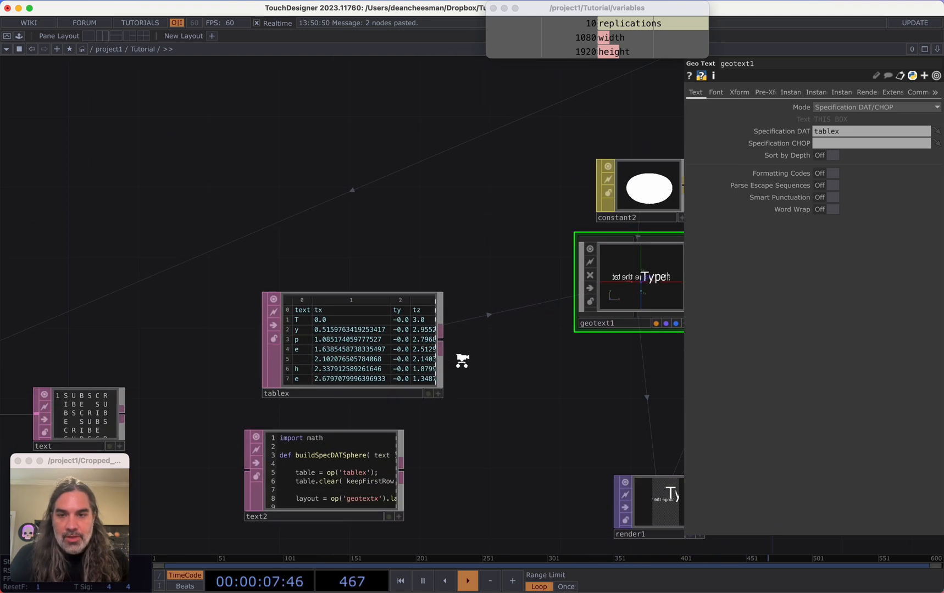
left_click_drag(532, 347, 381, 342)
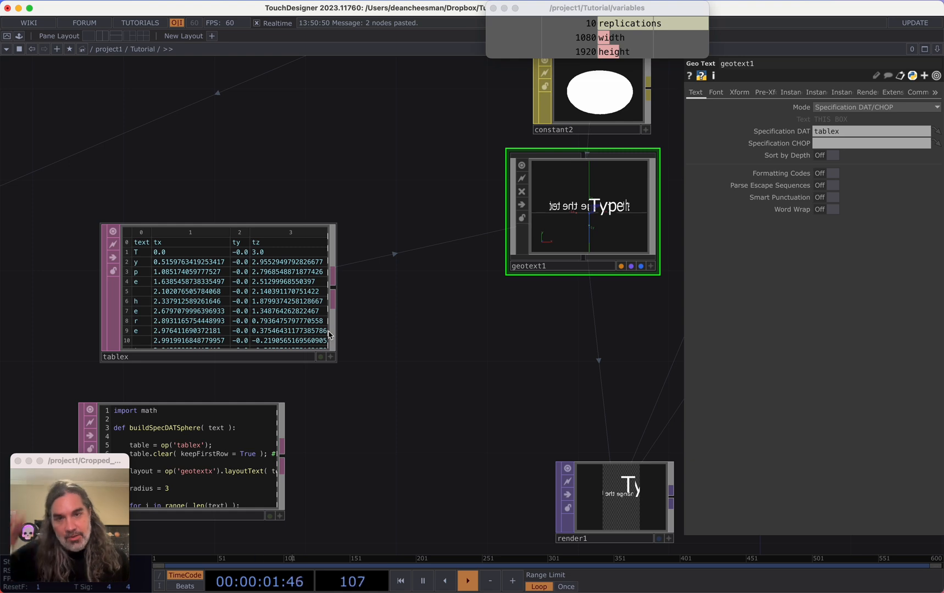
left_click_drag(346, 375, 542, 299)
scroll(200, 366, "up", 3)
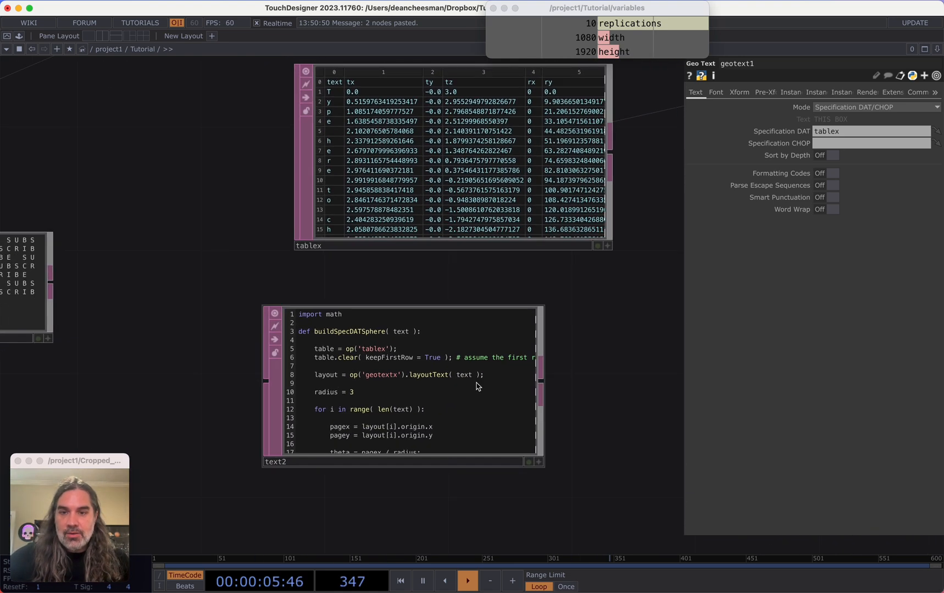
scroll(421, 379, "up", 1)
scroll(236, 345, "up", 3)
left_click_drag(236, 346, 192, 265)
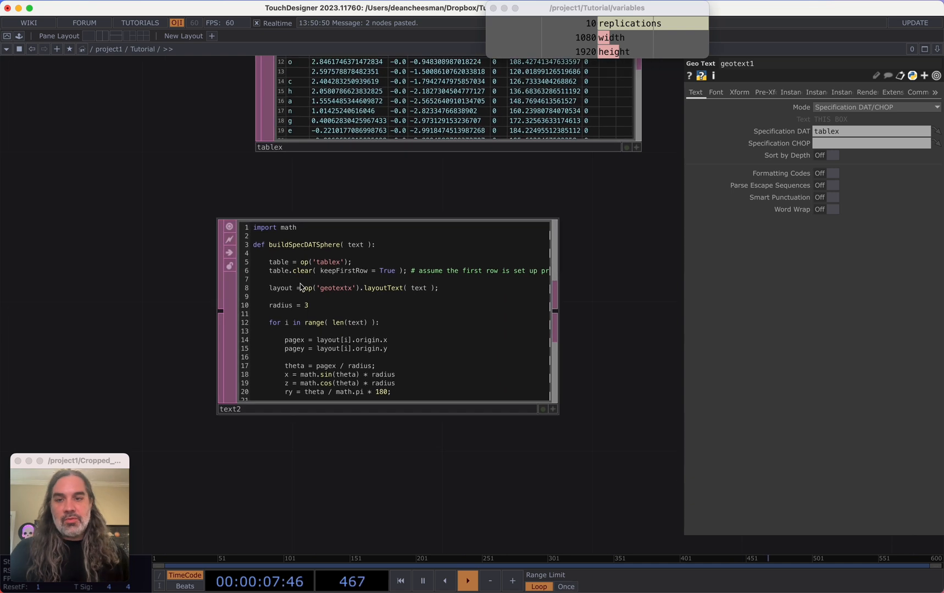
scroll(301, 287, "up", 2)
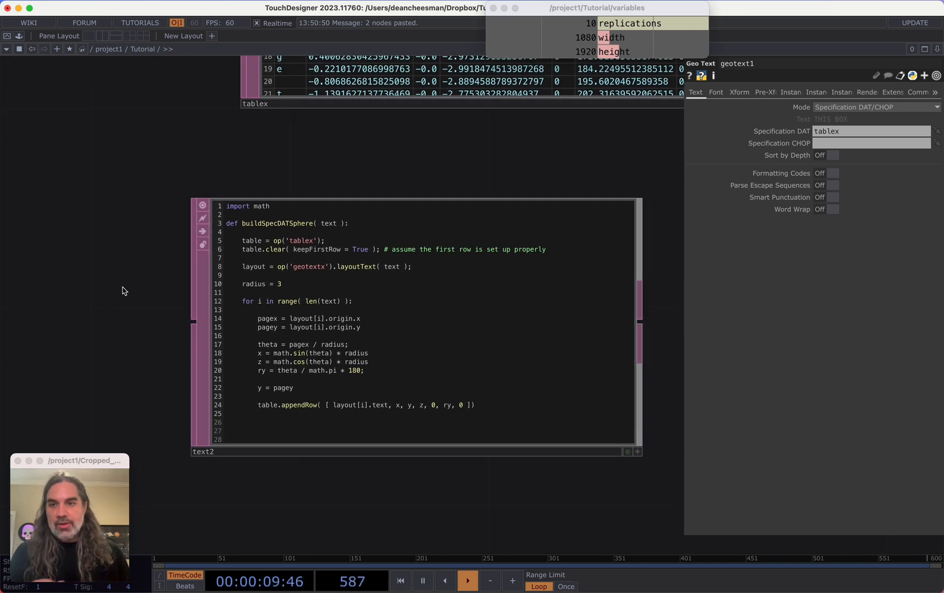
left_click(372, 282)
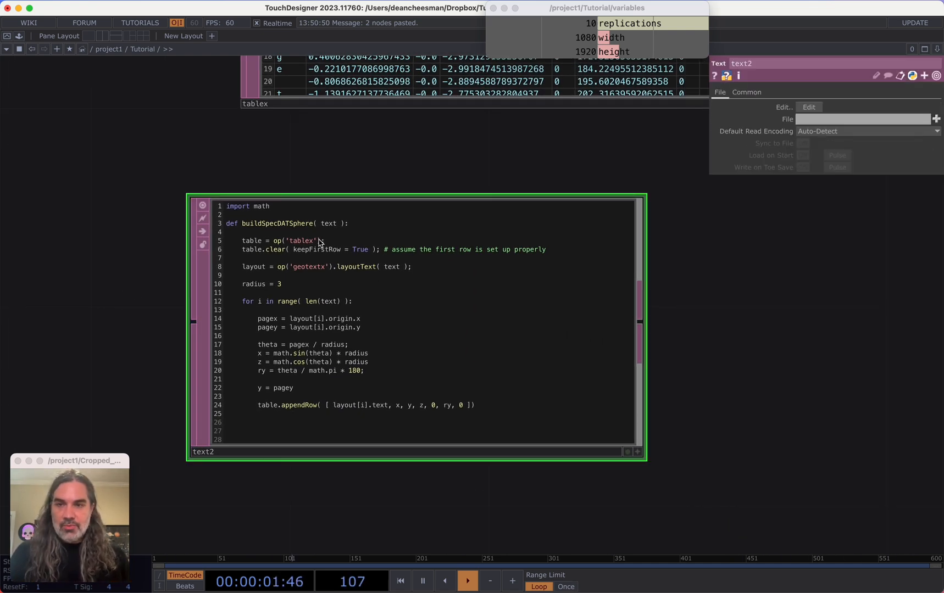
key("a")
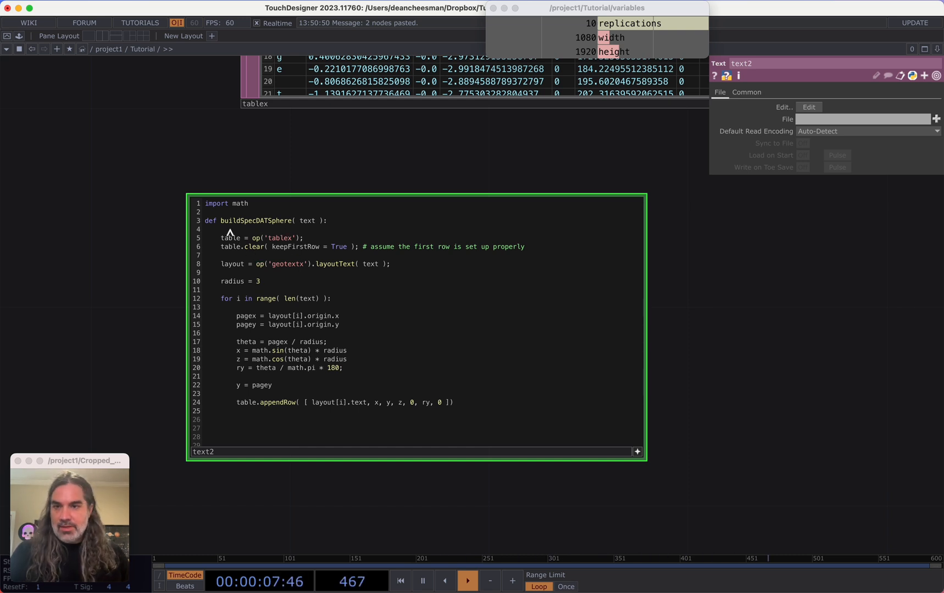
left_click_drag(229, 232, 195, 208)
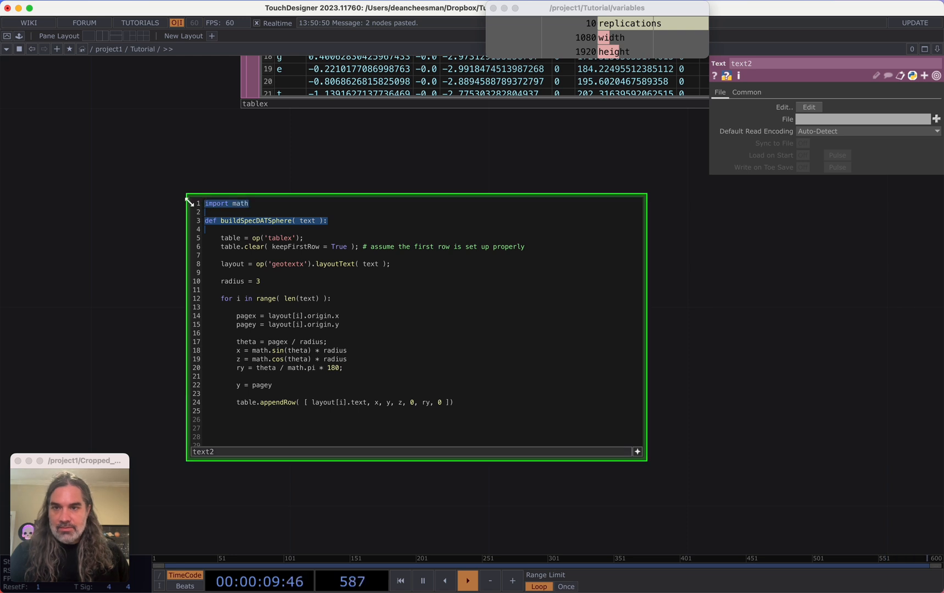
key("BackSpace")
Unindent the table, layout, radius, for-loop and pagex/pagey lines of the text2 script
key("BackSpace")
key("BackSpace")
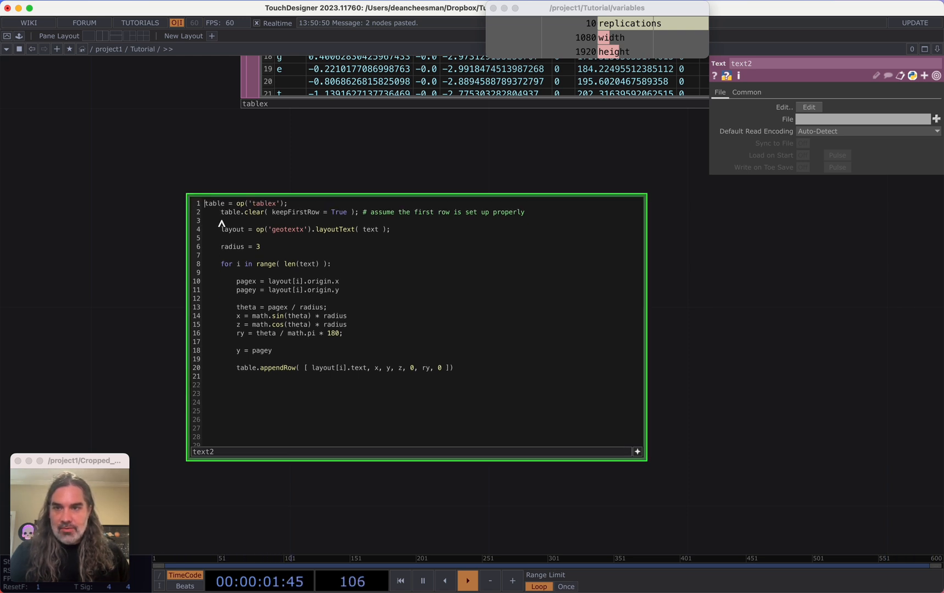
left_click(220, 212)
key("BackSpace")
left_click(220, 230)
key("BackSpace")
left_click(220, 247)
key("BackSpace")
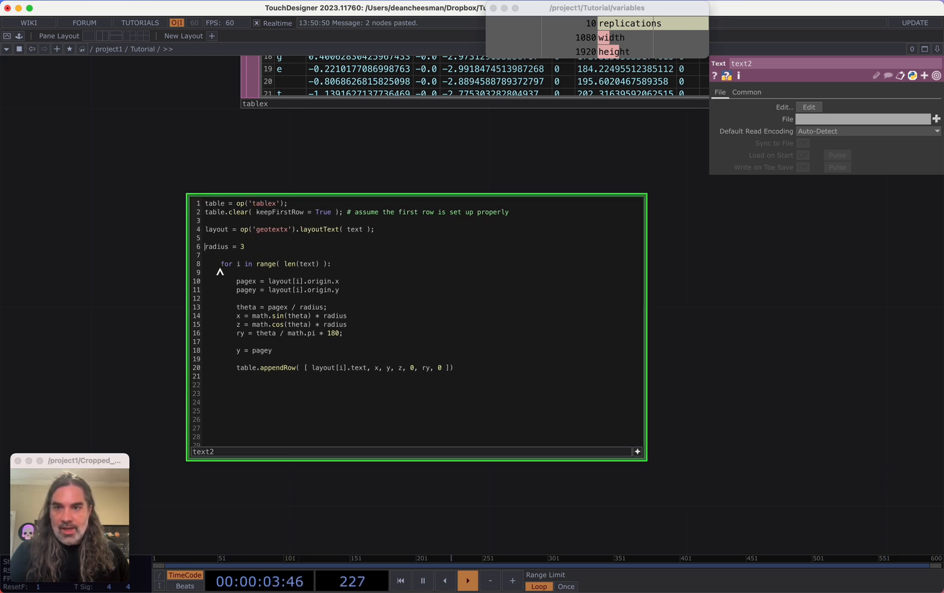
left_click(220, 265)
key("BackSpace")
left_click(235, 281)
key("BackSpace")
left_click(236, 290)
key("BackSpace")
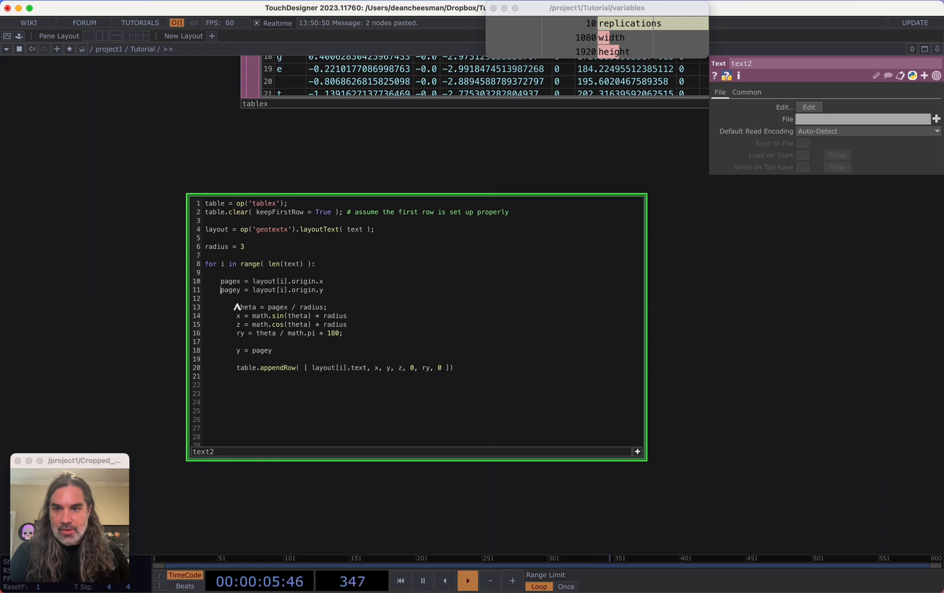
Delete the theta, x, z, ry, y and radius = 3 lines from the text2 script
left_click_drag(237, 307, 296, 352)
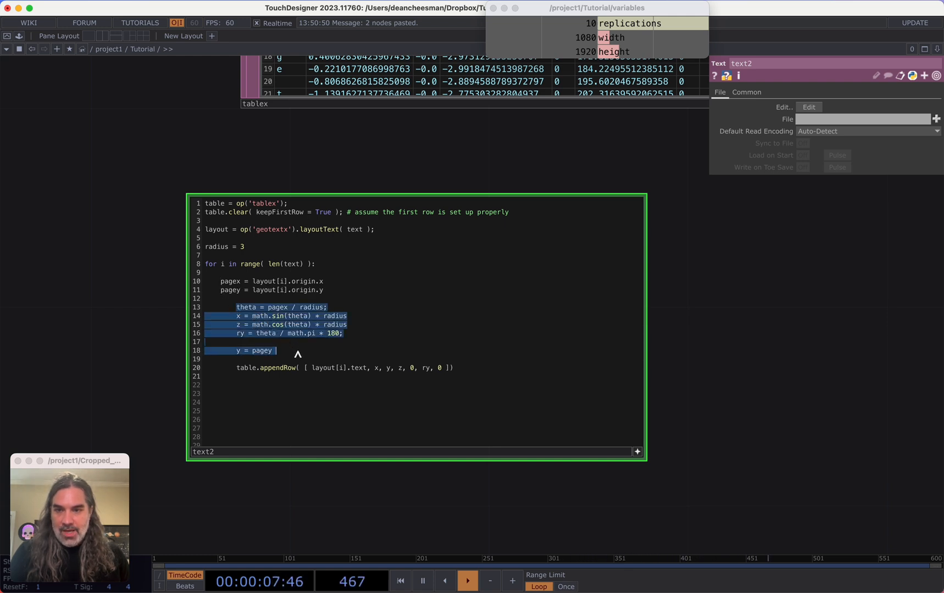
key("Return")
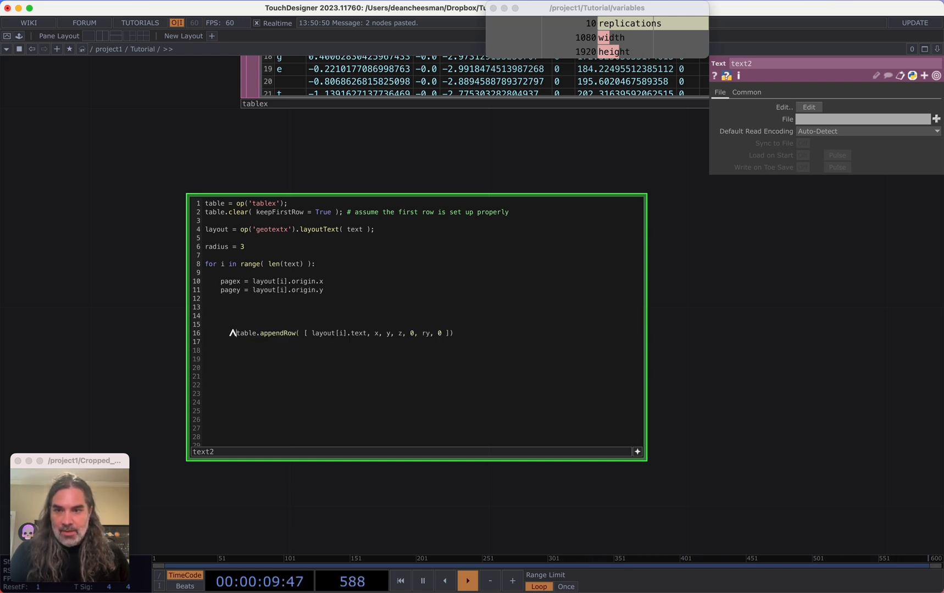
key("BackSpace")
key("BackSpace")
key("BackSpace")
key("BackSpace")
key("BackSpace")
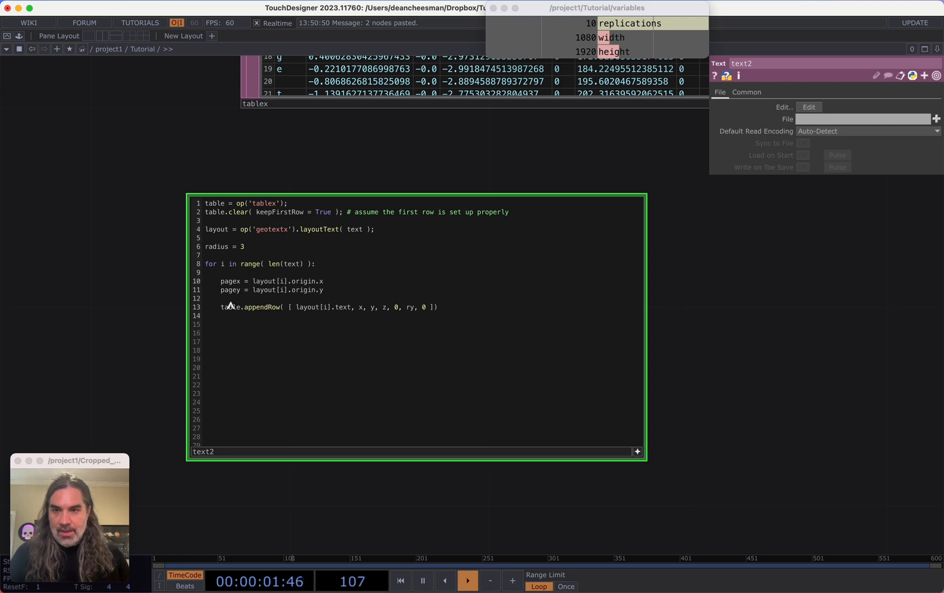
left_click_drag(245, 246, 196, 240)
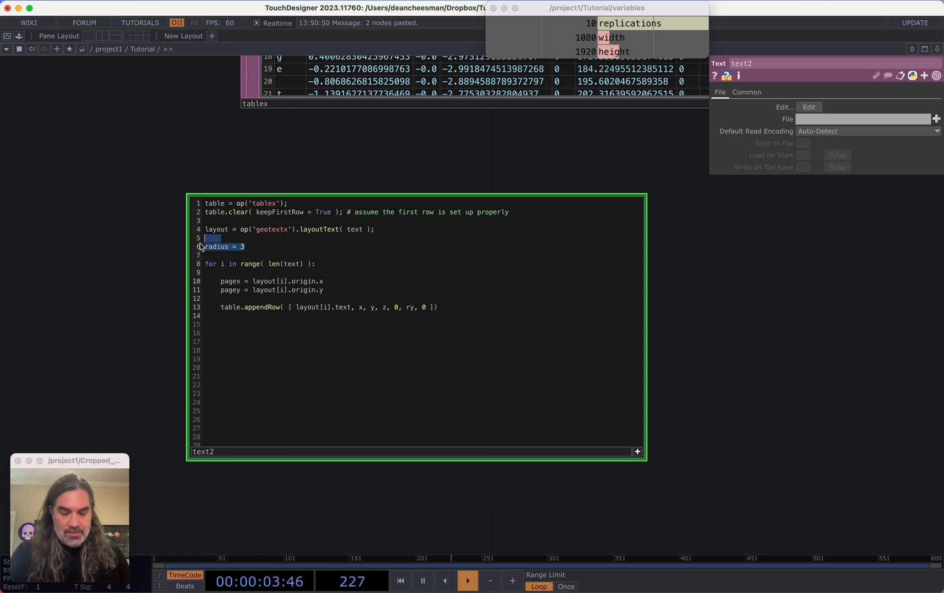
key("BackSpace")
Delete the rx and ry columns from the tablex table
left_click_drag(126, 253, 247, 294)
scroll(201, 292, "down", 5)
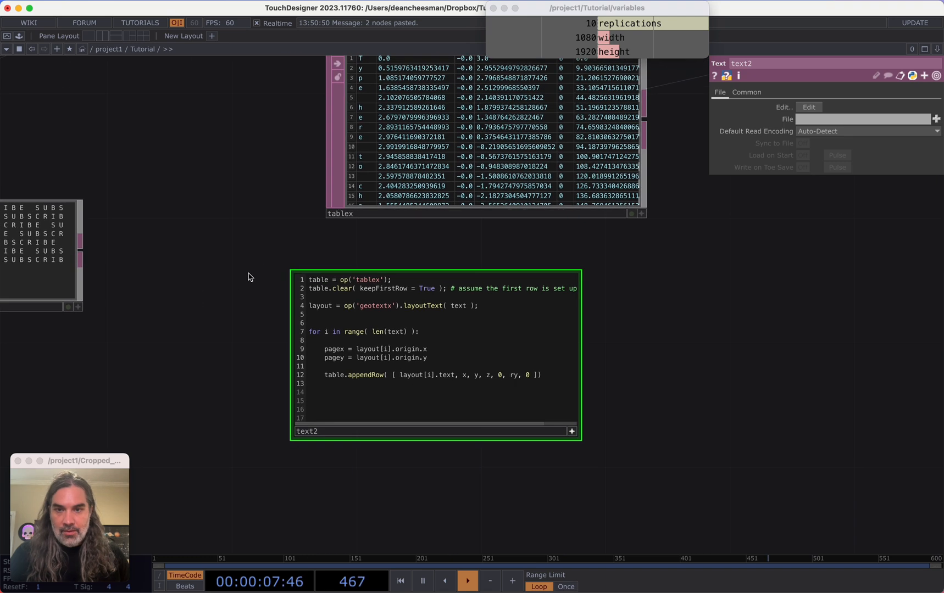
scroll(380, 219, "up", 1)
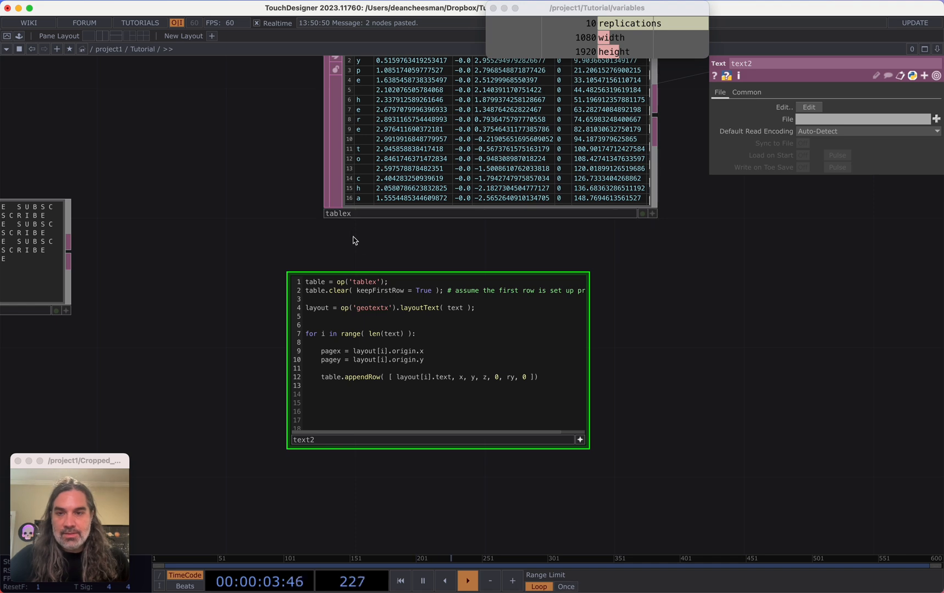
scroll(337, 286, "up", 1)
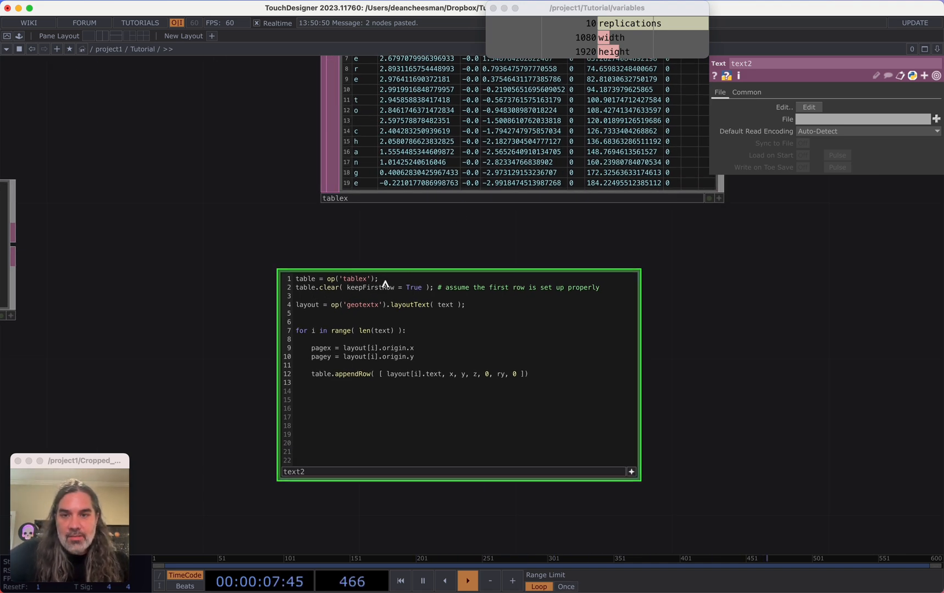
left_click_drag(441, 234, 353, 364)
scroll(366, 325, "down", 2)
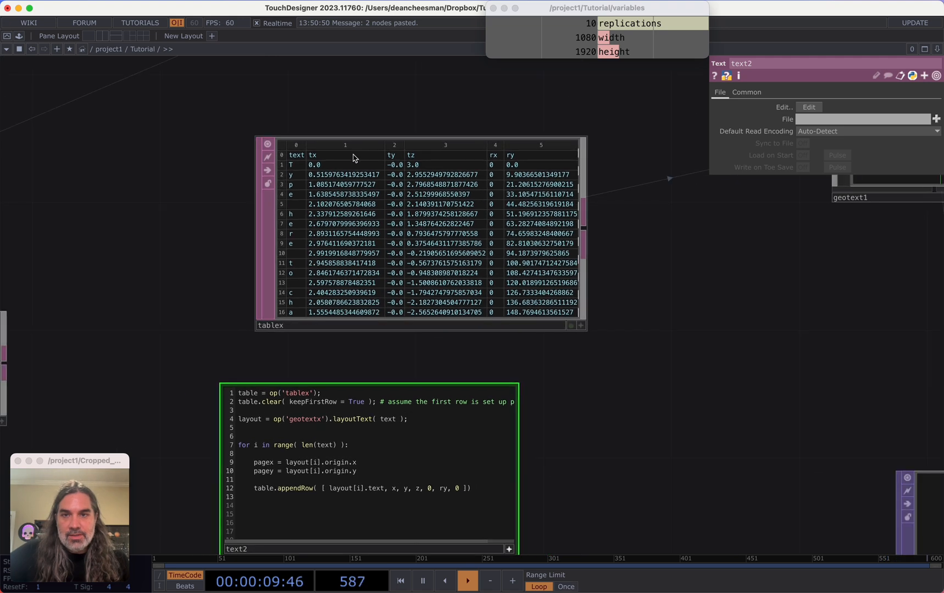
scroll(470, 139, "up", 1)
scroll(469, 140, "up", 2)
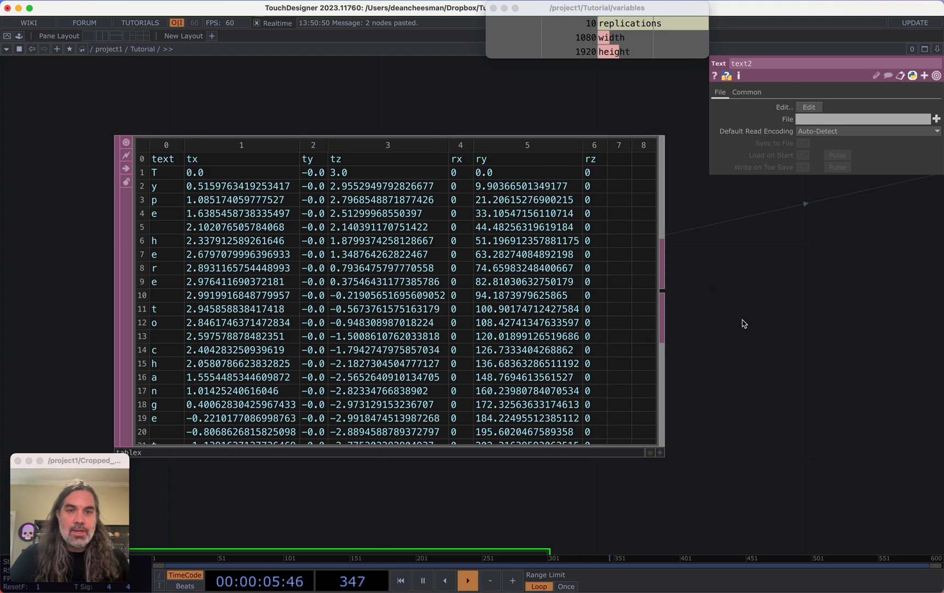
left_click_drag(742, 322, 664, 252)
scroll(595, 221, "down", 2)
left_click(440, 97)
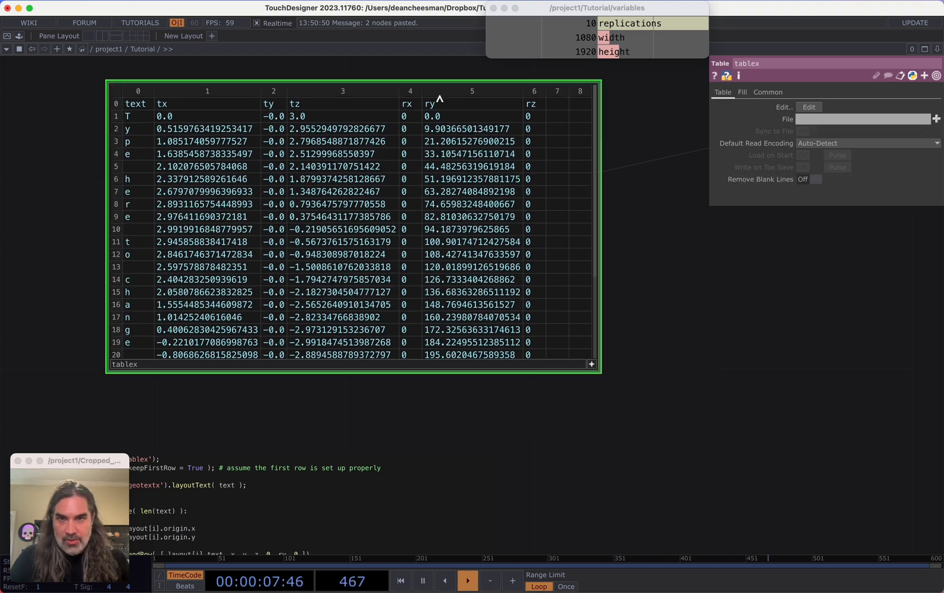
right_click(410, 93)
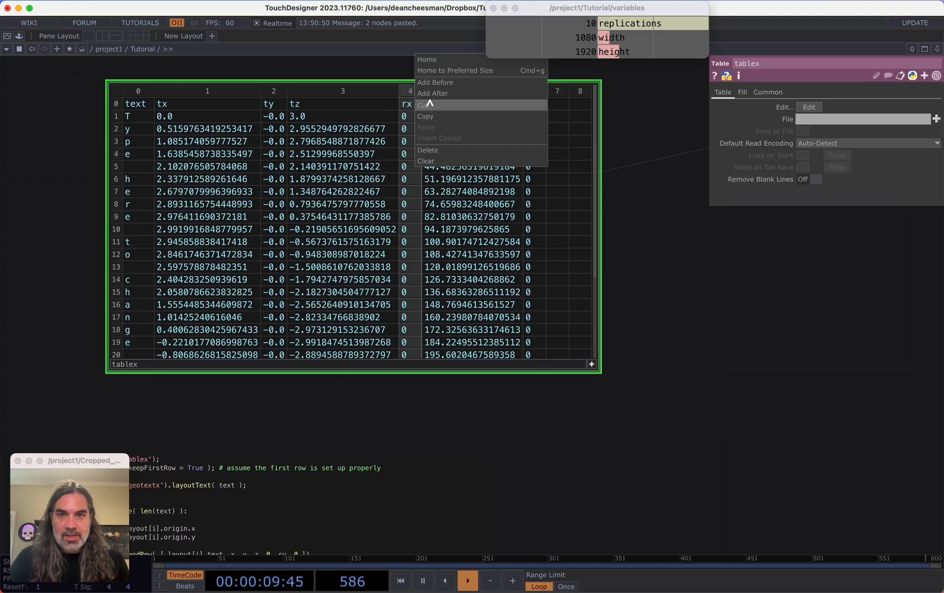
left_click(440, 151)
right_click(438, 95)
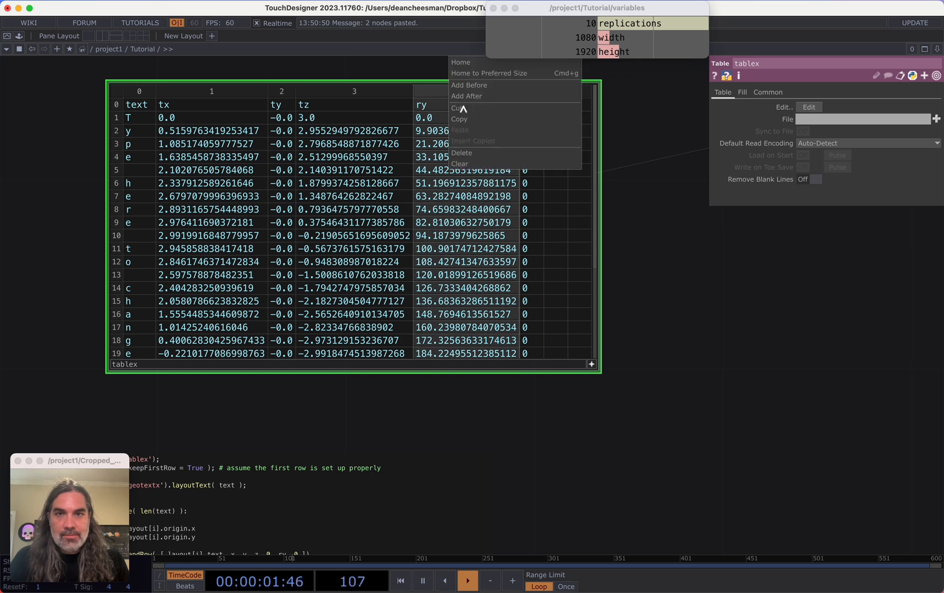
left_click(467, 153)
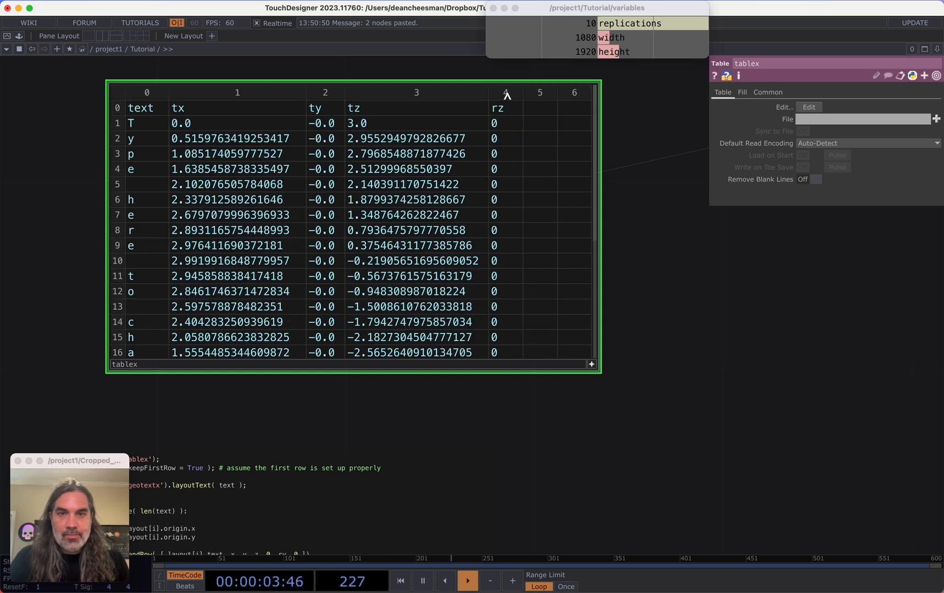
Delete the rz column and the remaining trailing columns from tablex
right_click(504, 93)
left_click(534, 152)
right_click(532, 97)
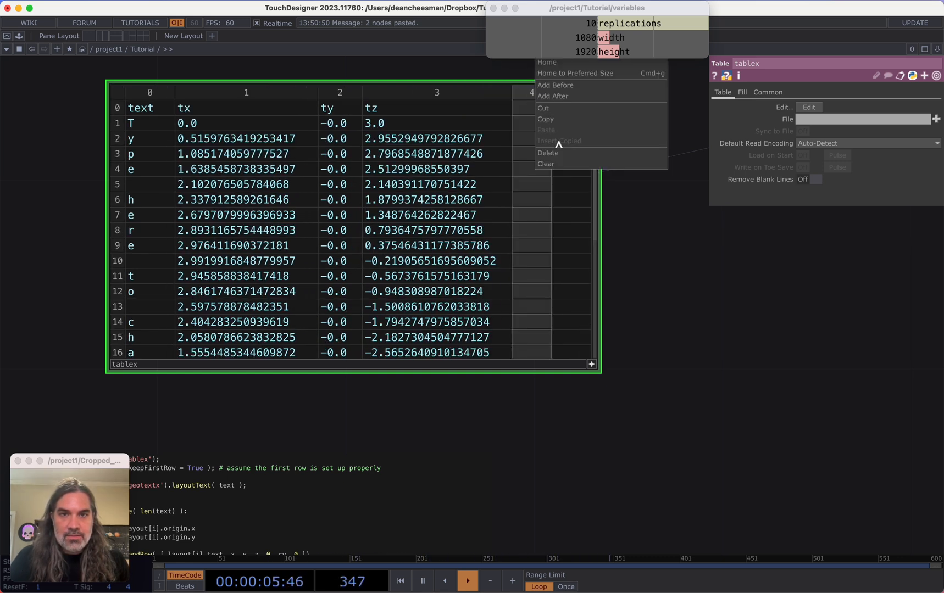
left_click(558, 151)
right_click(560, 98)
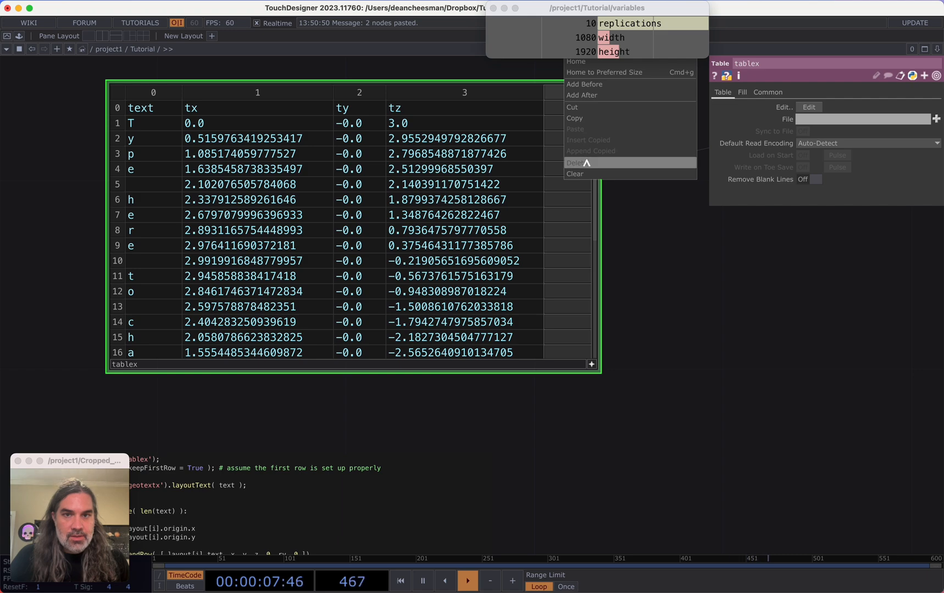
left_click(585, 162)
scroll(653, 246, "down", 5)
scroll(605, 350, "up", 3)
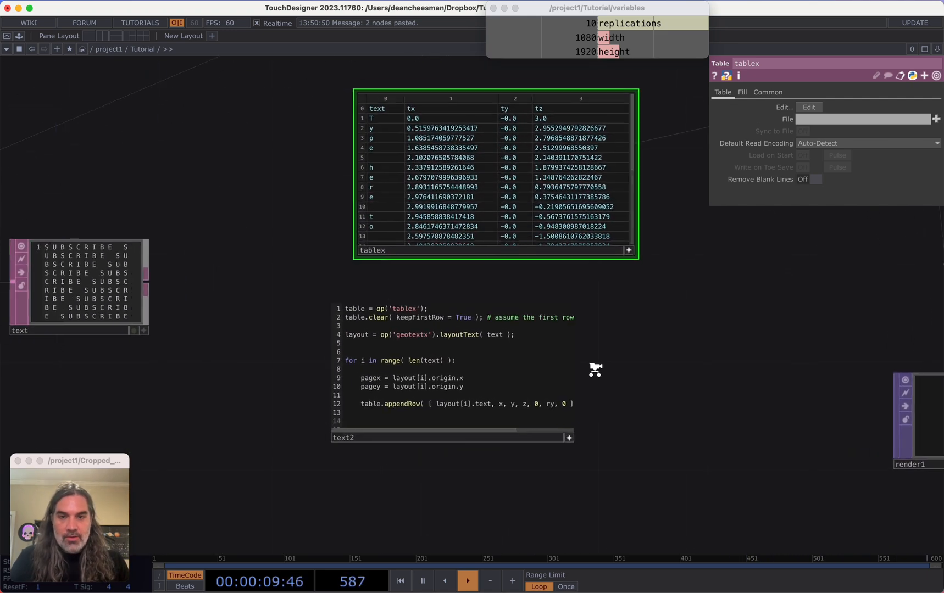
scroll(360, 321, "up", 3)
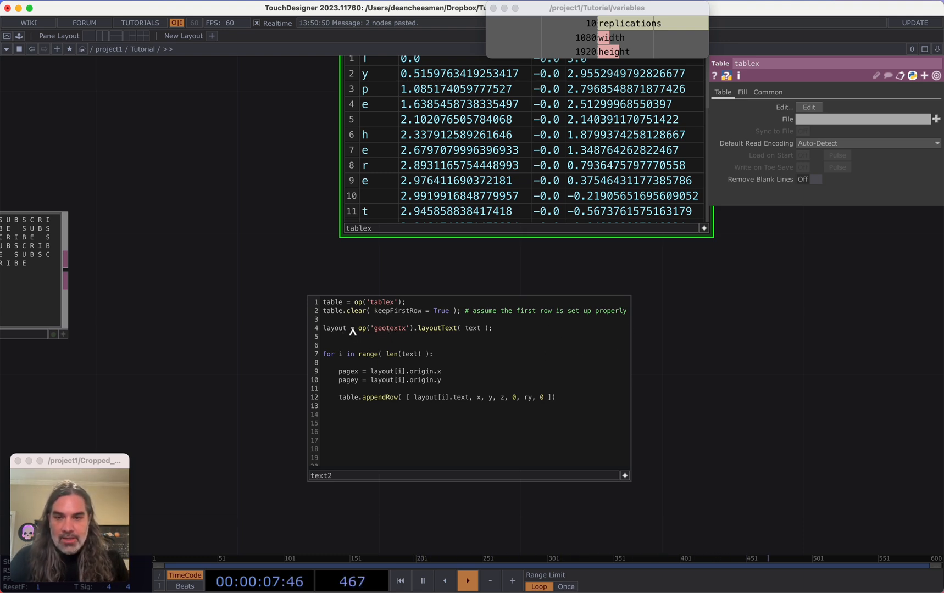
Change the operator referenced in the text2 script's layout line from geotextx to geotext1
left_click_drag(708, 330, 507, 360)
scroll(508, 361, "down", 3)
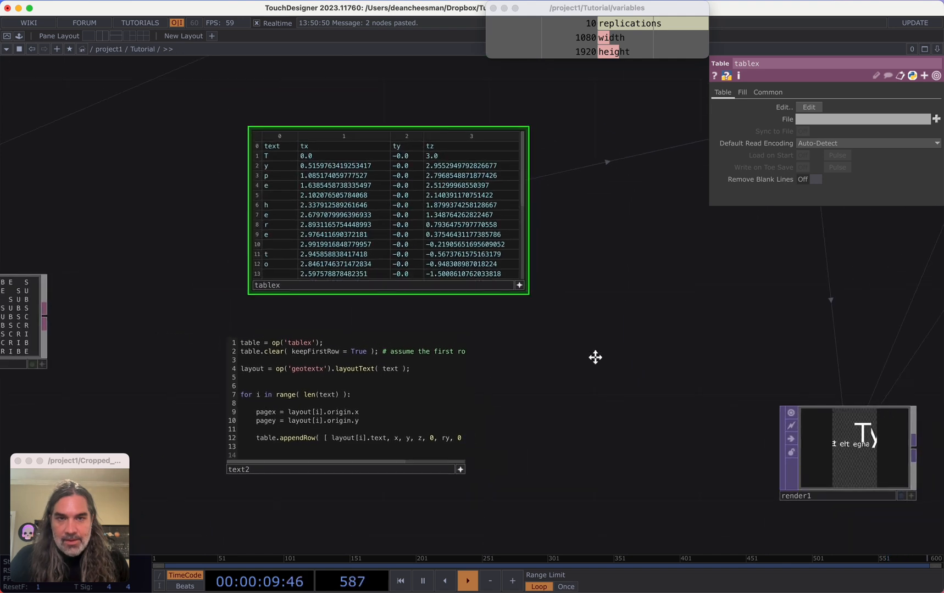
left_click_drag(595, 357, 414, 407)
left_click_drag(640, 267, 840, 162)
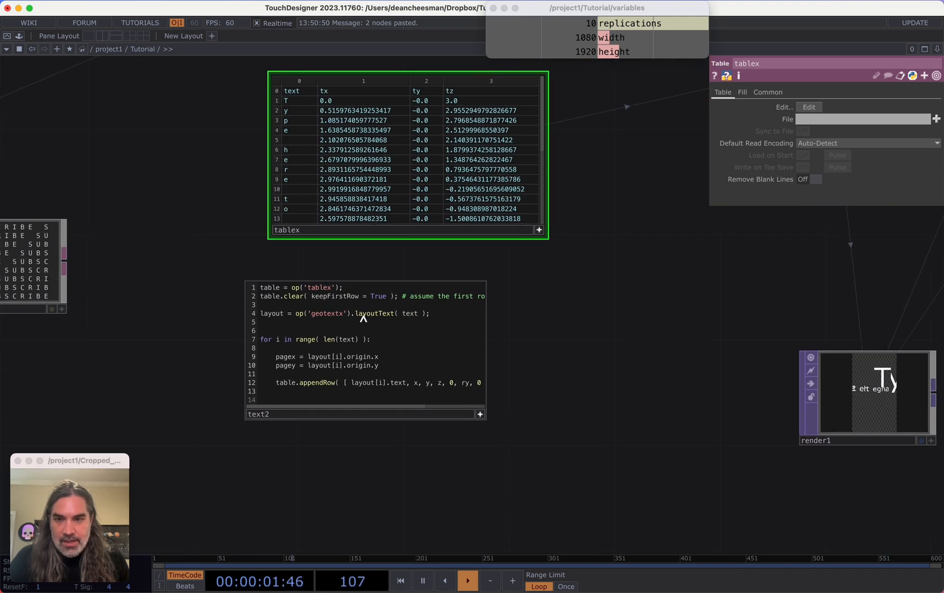
scroll(336, 317, "up", 5)
left_click(268, 294)
left_click(276, 291)
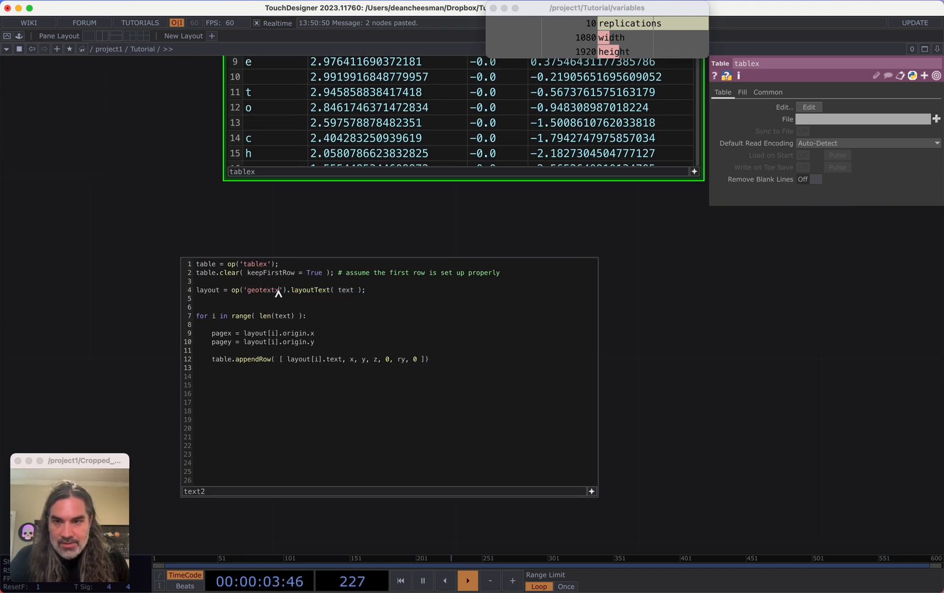
double_click(277, 293)
key("BackSpace")
key("super+z")
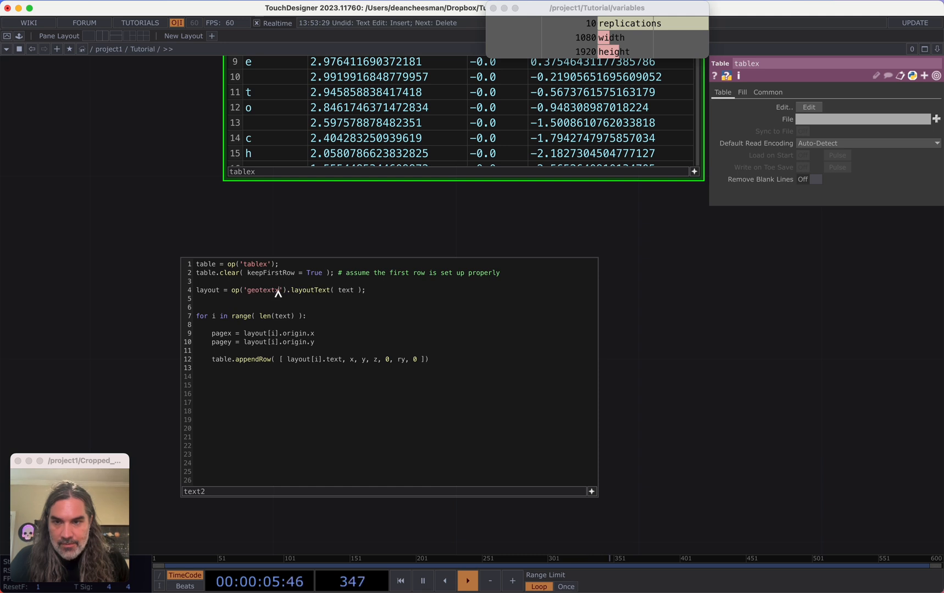
type("1")
Insert a line text = op('text').text below the table.clear line in the script
scroll(659, 338, "right", 3)
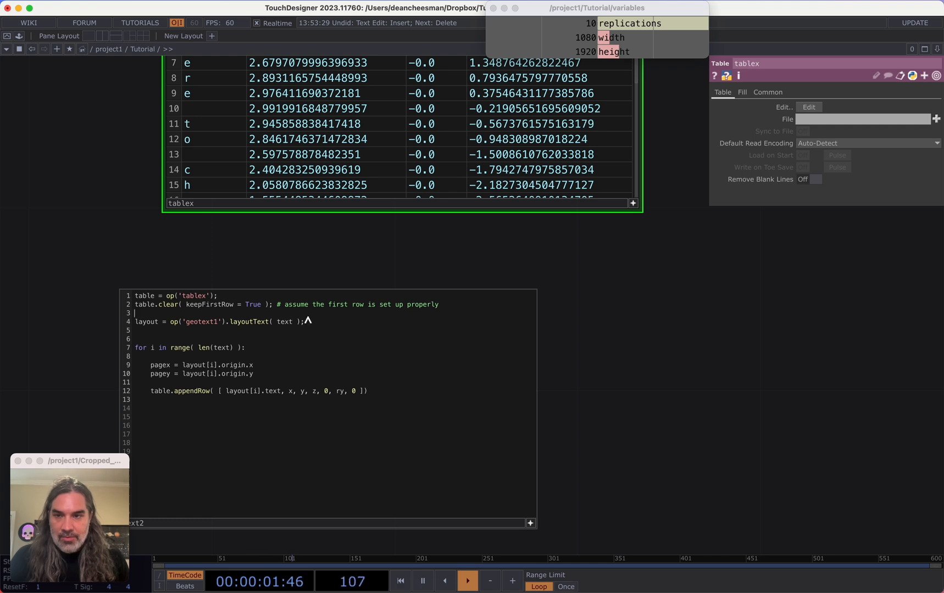
key("Return")
key("Return")
key("Up")
key("Up")
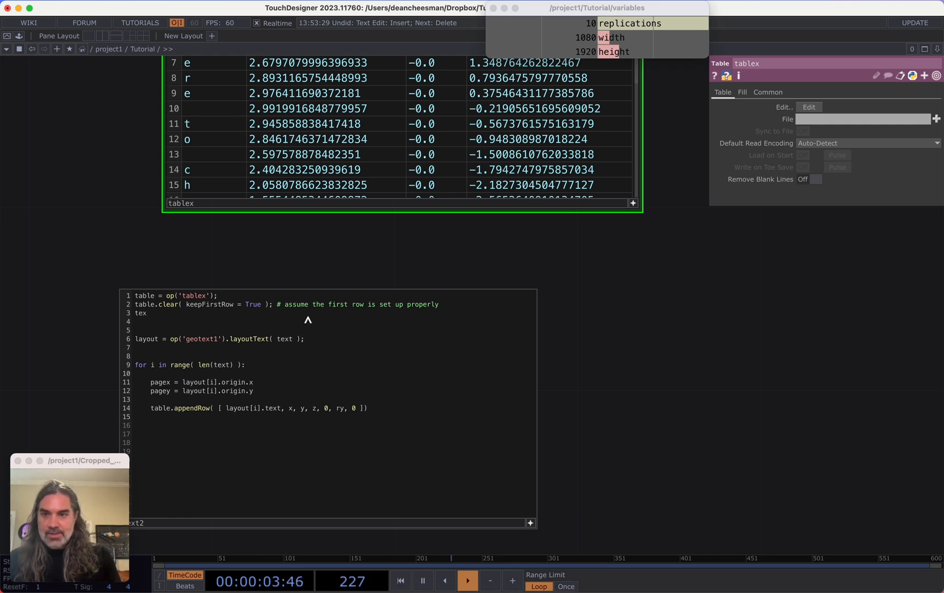
scroll(337, 240, "left", 15)
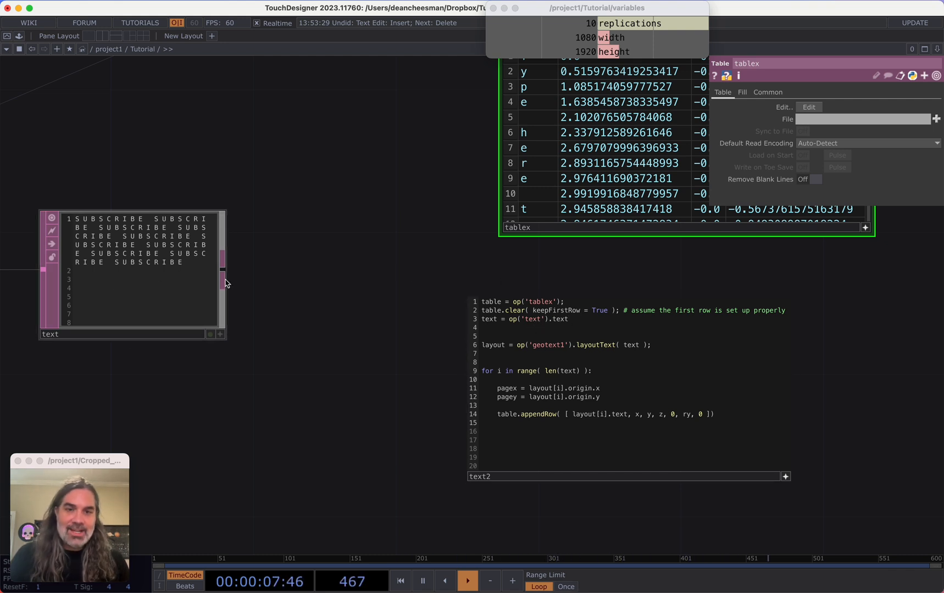
Rename the pagex and pagey variables to x and y, and add a z = 0 line below them
scroll(358, 337, "down", 3)
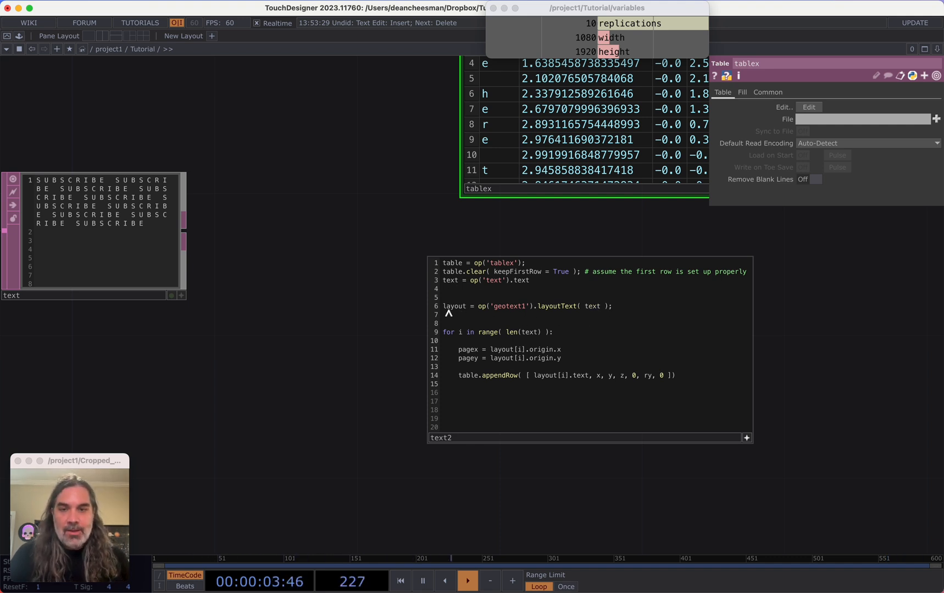
scroll(326, 295, "right", 5)
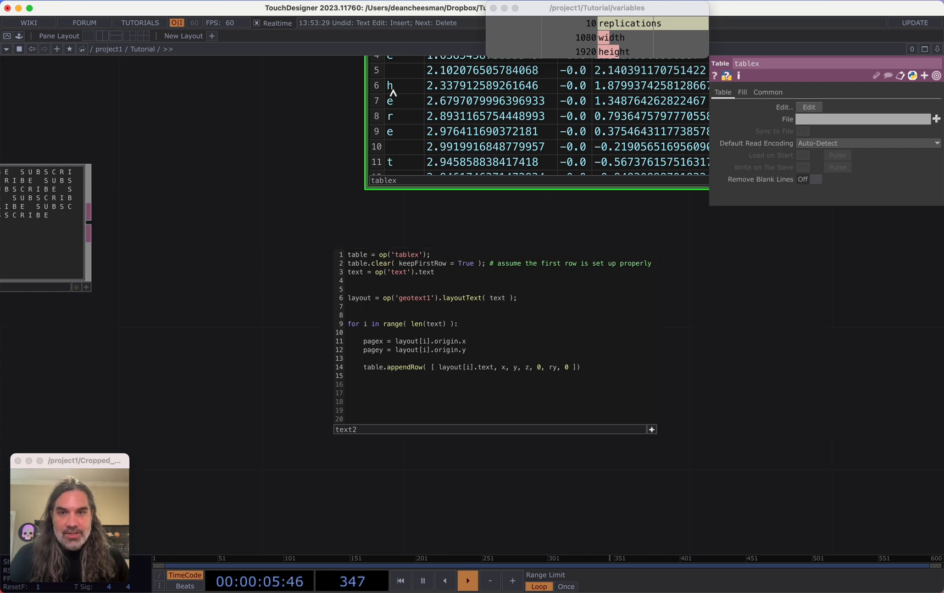
left_click_drag(231, 199, 370, 220)
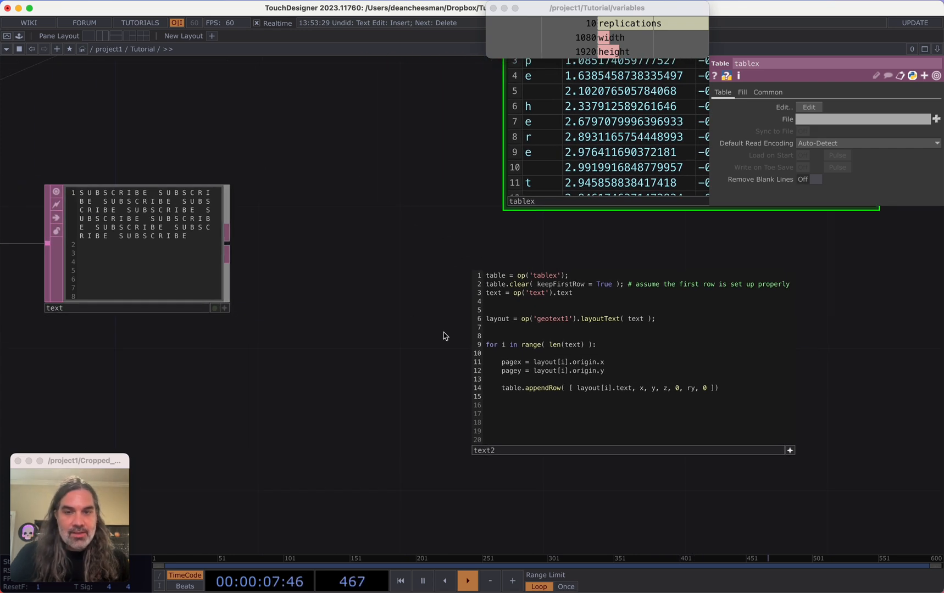
left_click_drag(429, 333, 258, 312)
scroll(259, 315, "up", 2)
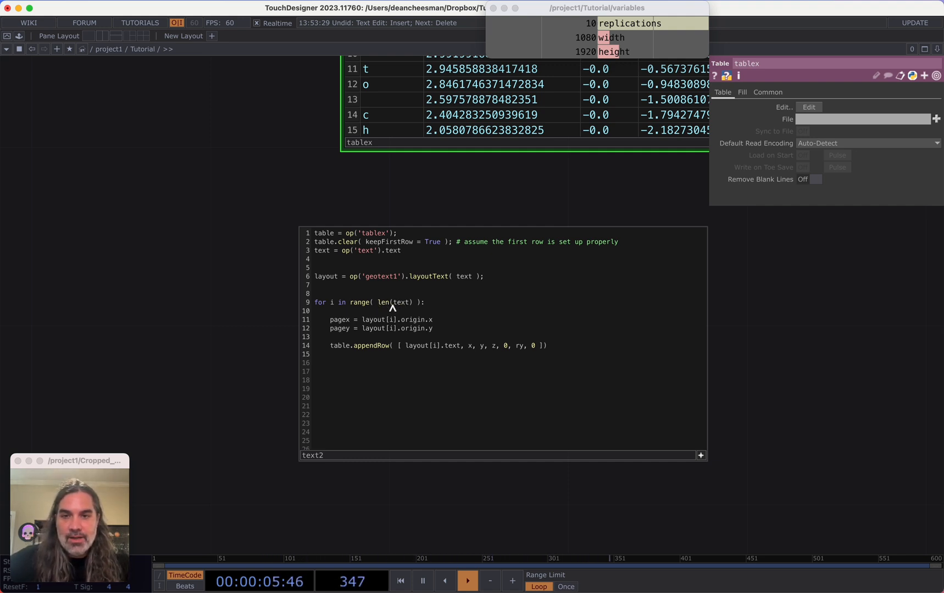
double_click(341, 320)
type("x")
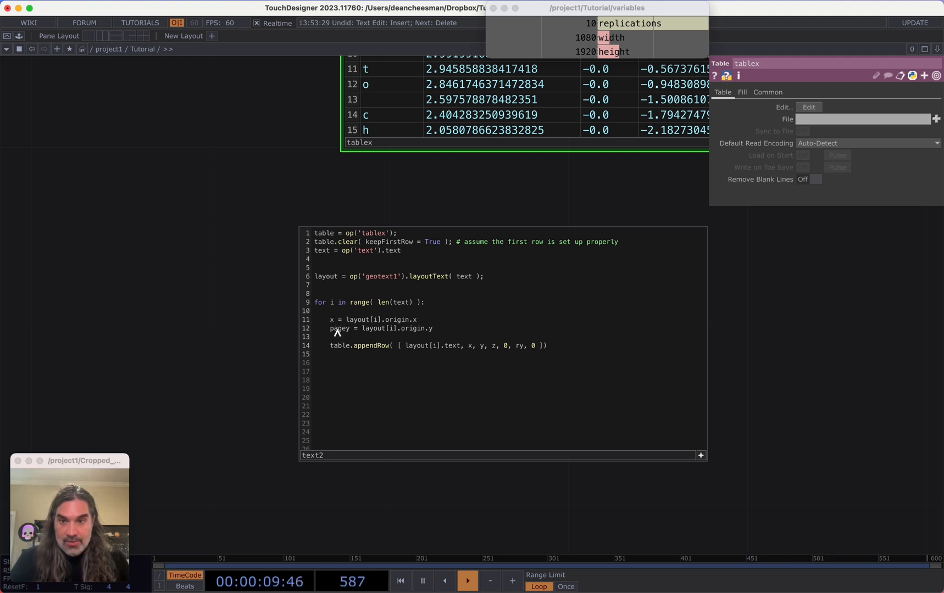
double_click(339, 328)
type("y")
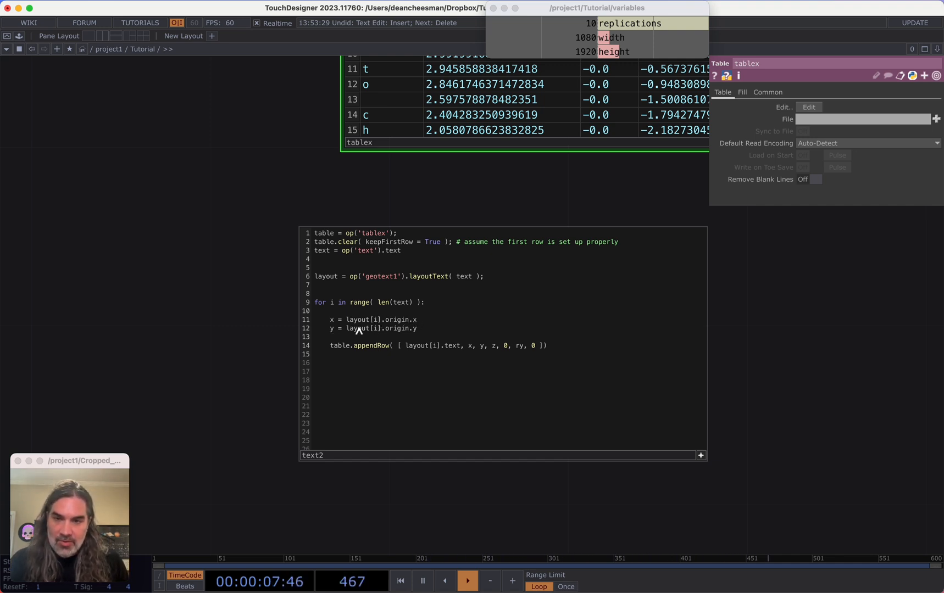
key("Return")
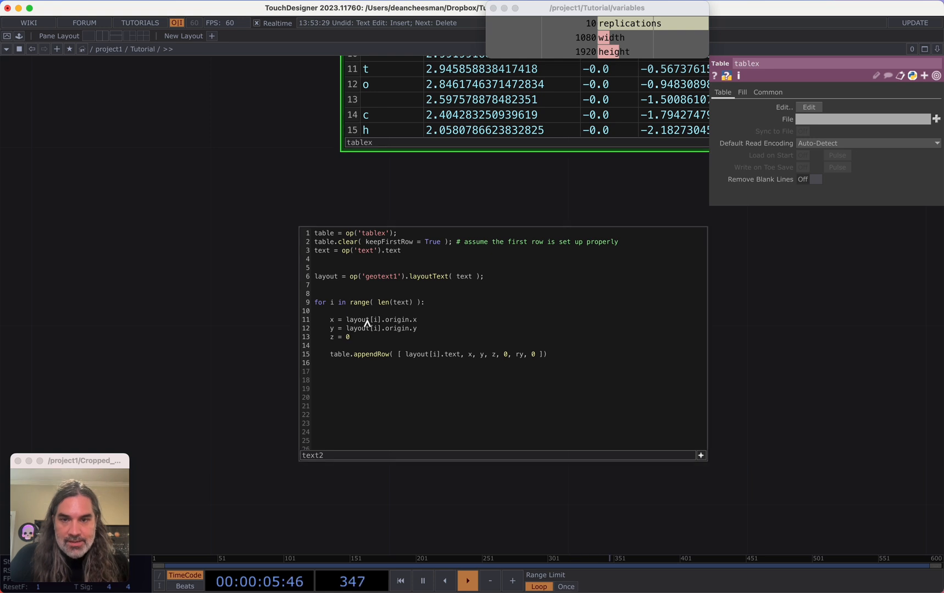
Remove the trailing 0, ry, 0 entries from the appendRow list so it ends with z
left_click_drag(200, 344, 105, 349)
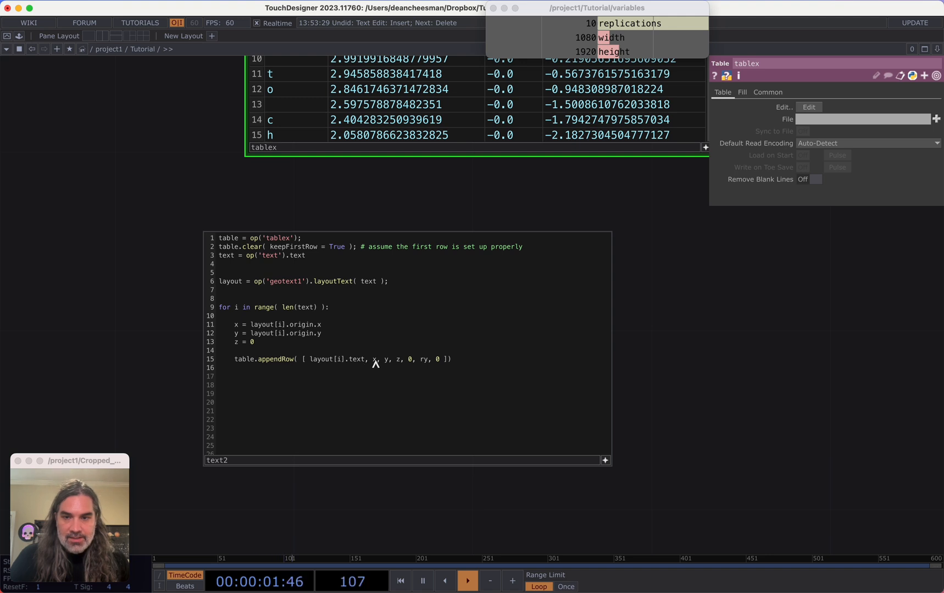
left_click_drag(409, 360, 436, 360)
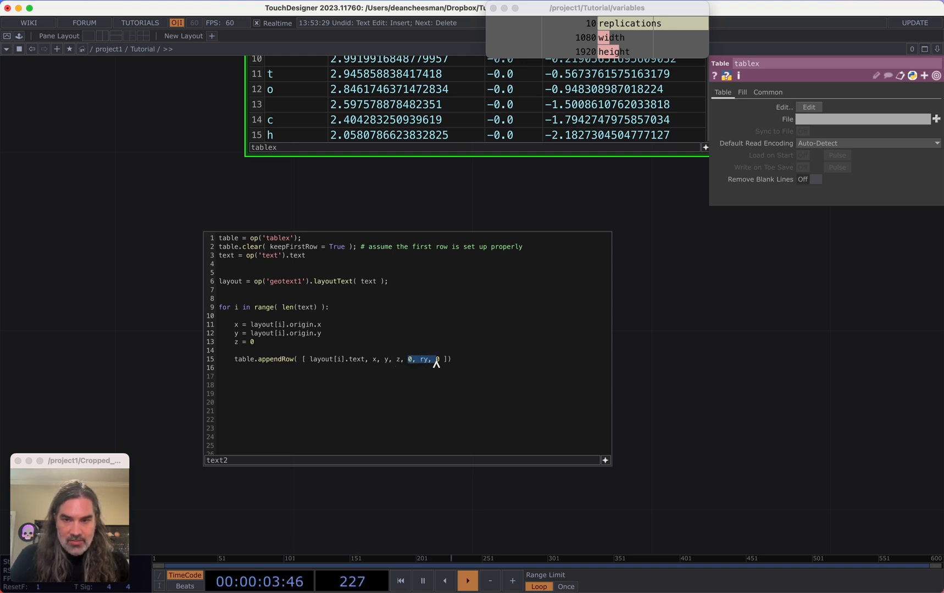
key("BackSpace")
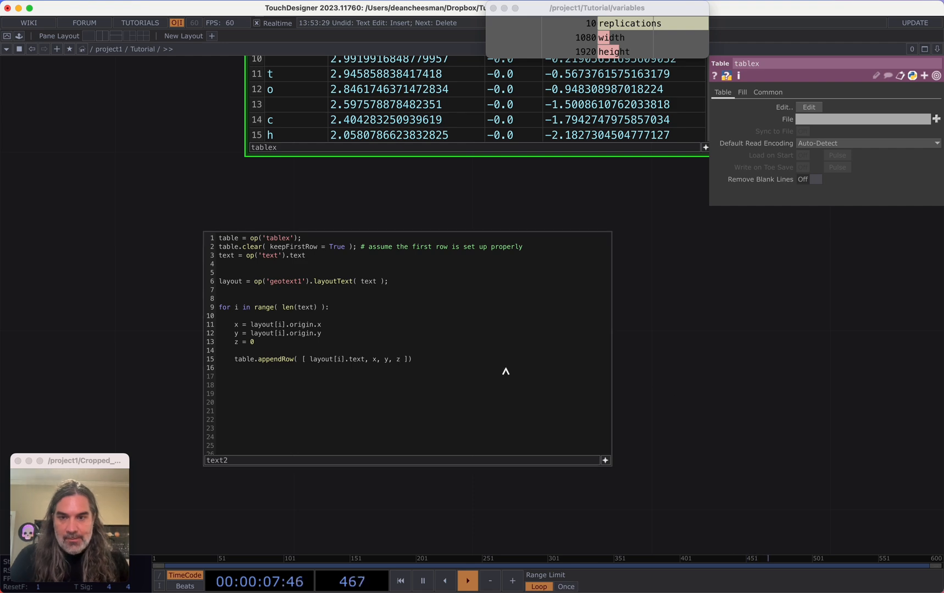
Run the text2 script to refill the tablex table
left_click(606, 460)
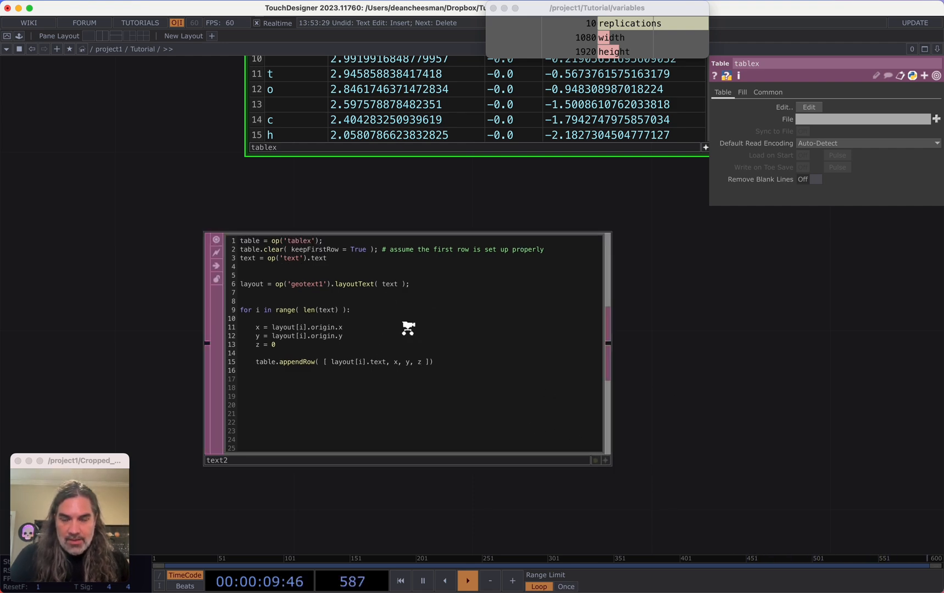
scroll(406, 326, "down", 6)
scroll(496, 350, "up", 5)
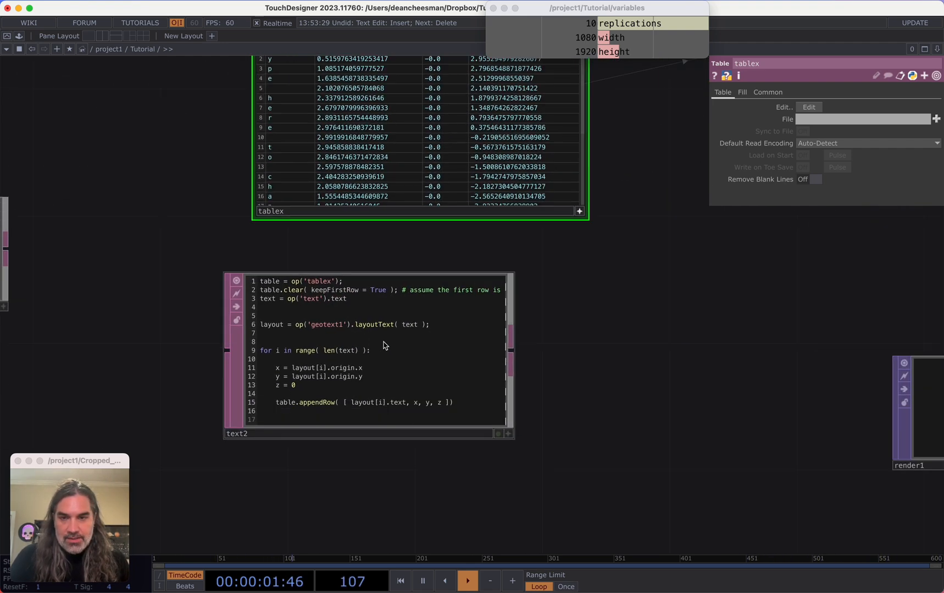
scroll(318, 311, "down", 2)
left_click_drag(103, 255, 144, 263)
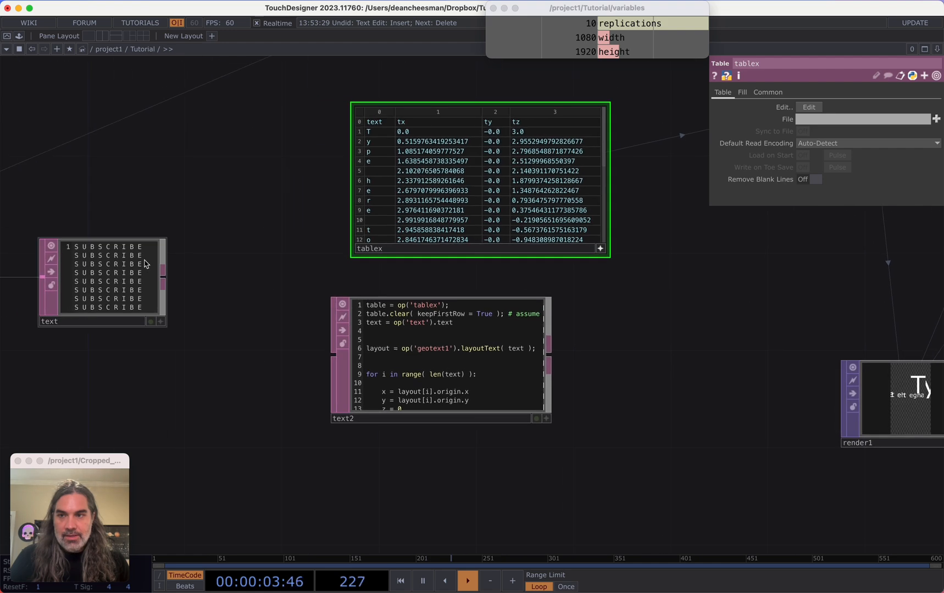
left_click_drag(634, 387, 533, 400)
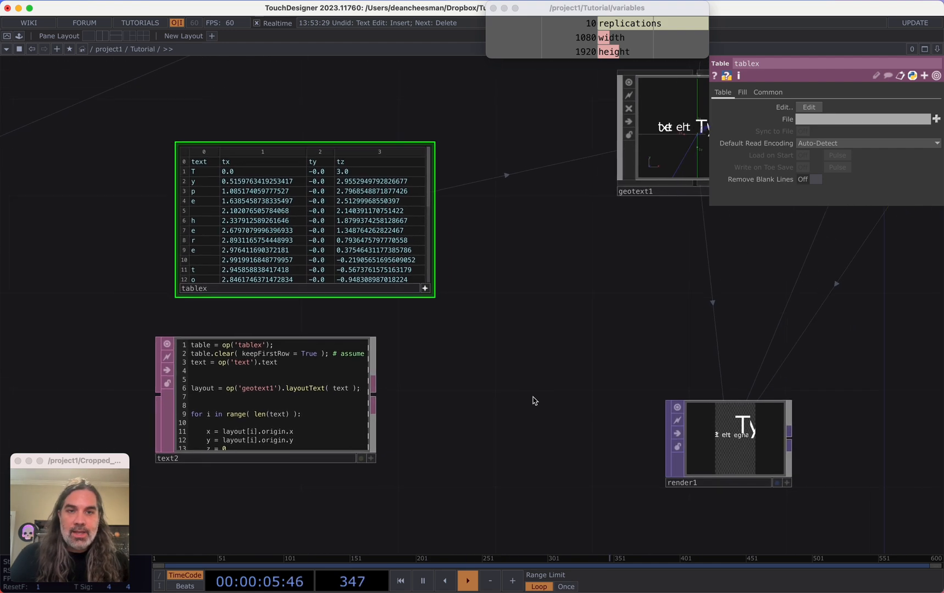
scroll(532, 401, "down", 2)
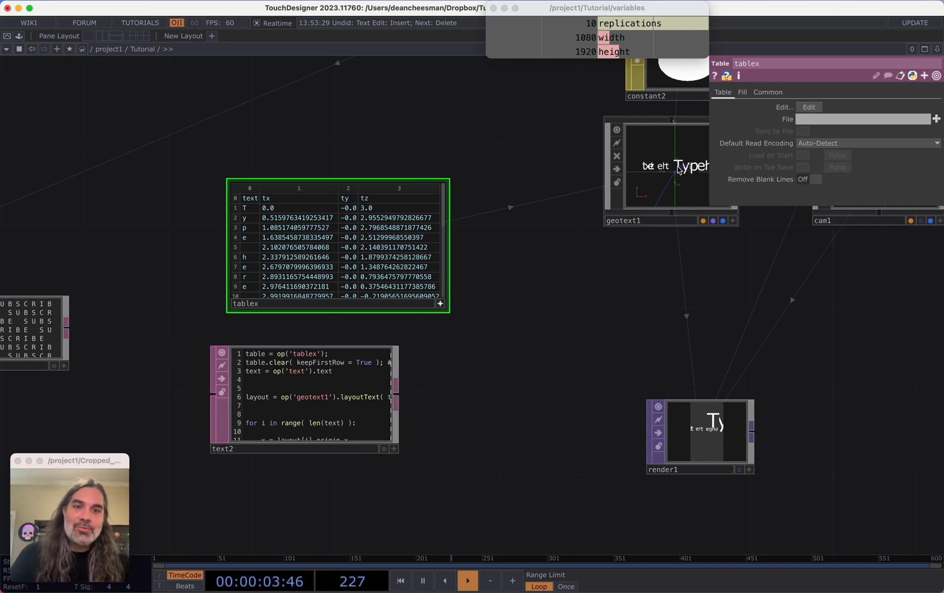
scroll(621, 247, "right", 3)
scroll(621, 247, "up", 1)
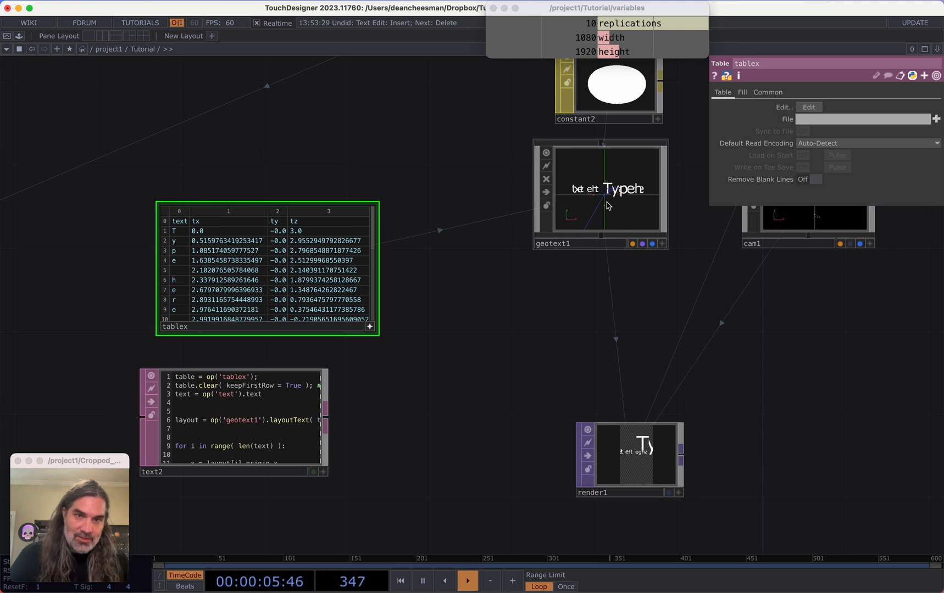
scroll(562, 272, "down", 1)
scroll(563, 272, "left", 1)
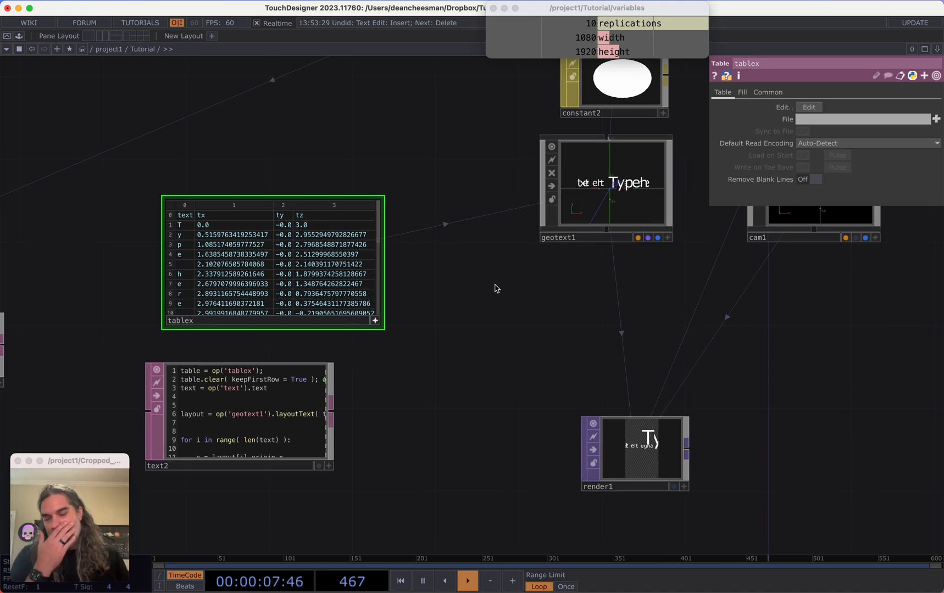
scroll(496, 288, "left", 2)
scroll(496, 289, "down", 1)
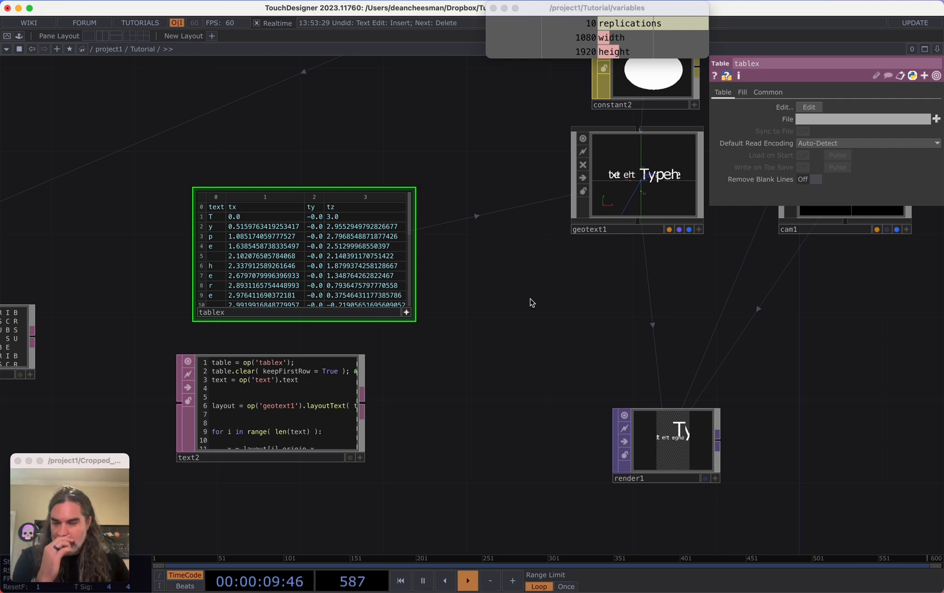
left_click_drag(533, 298, 556, 281)
middle_click_drag(556, 281, 538, 295)
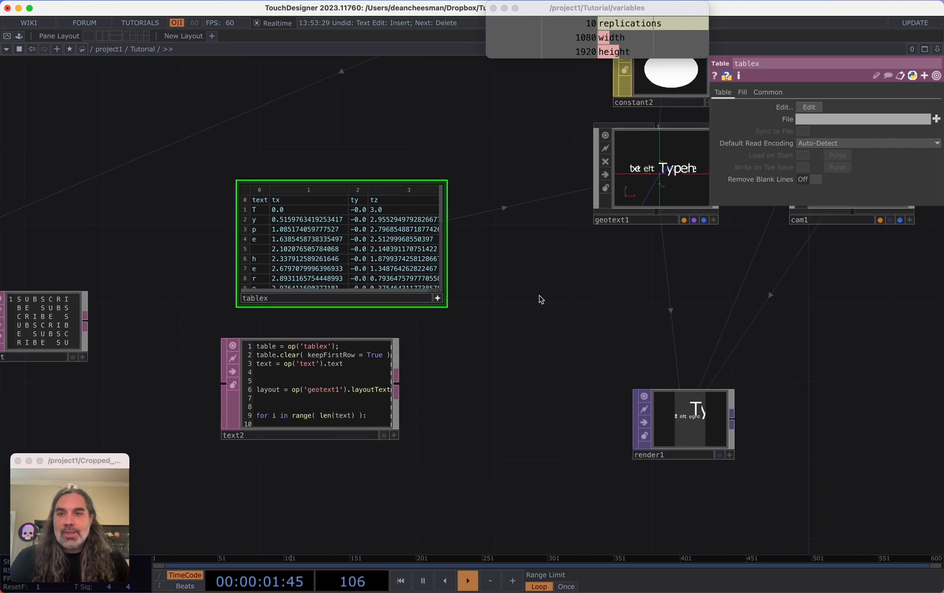
left_click(317, 388)
left_click_drag(475, 364, 496, 357)
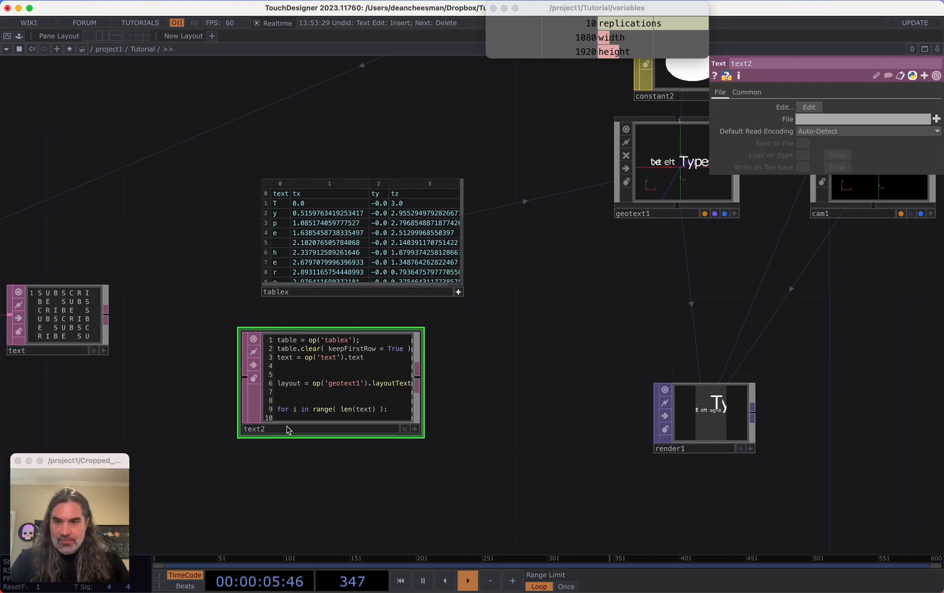
key("ctrl+r")
Rename the text2 DAT to update_start_positions
left_click_drag(565, 295, 558, 319)
scroll(693, 189, "up", 10)
scroll(659, 230, "down", 4)
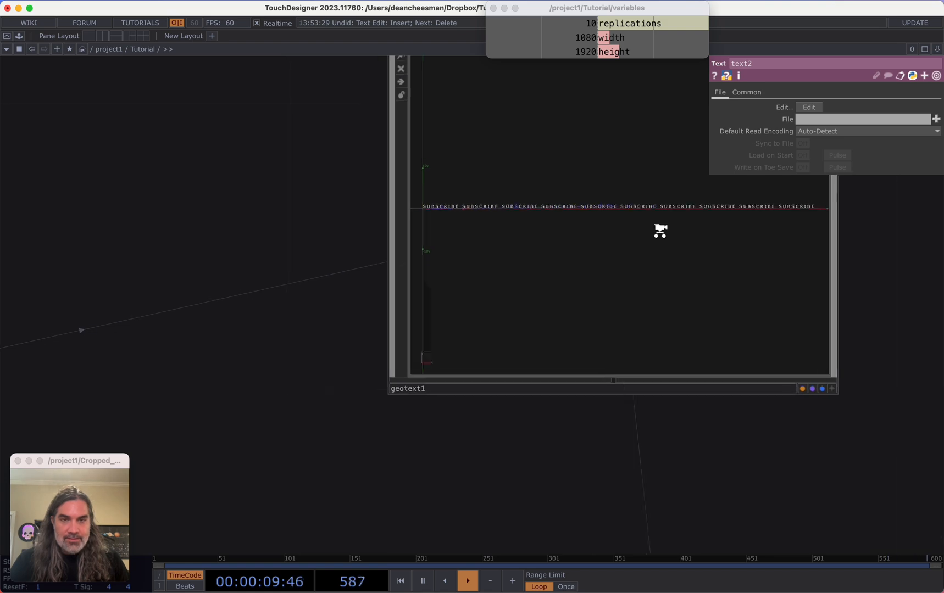
left_click_drag(385, 333, 510, 332)
scroll(510, 332, "down", 8)
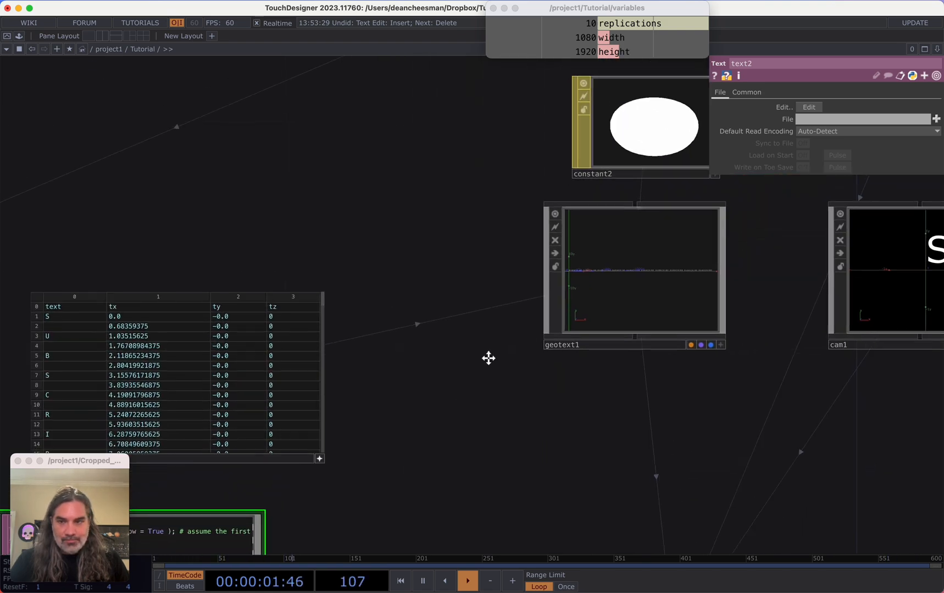
left_click_drag(522, 406, 563, 365)
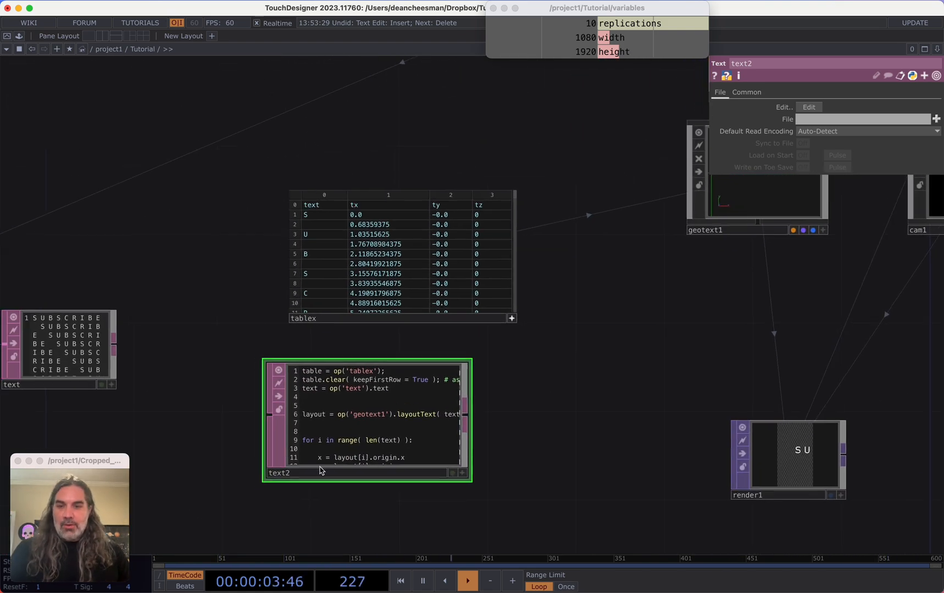
left_click(317, 473)
type("update_start_positions")
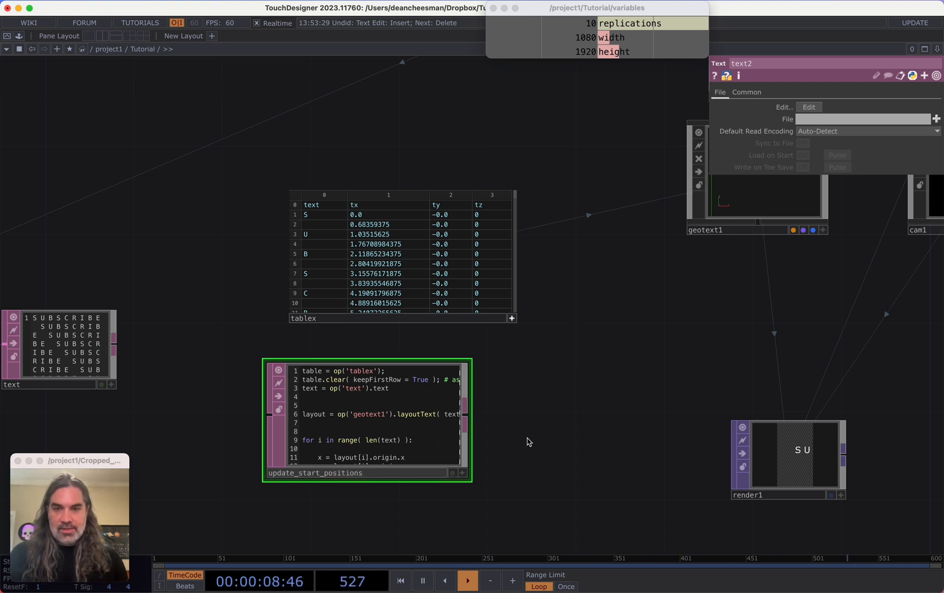
key("Return")
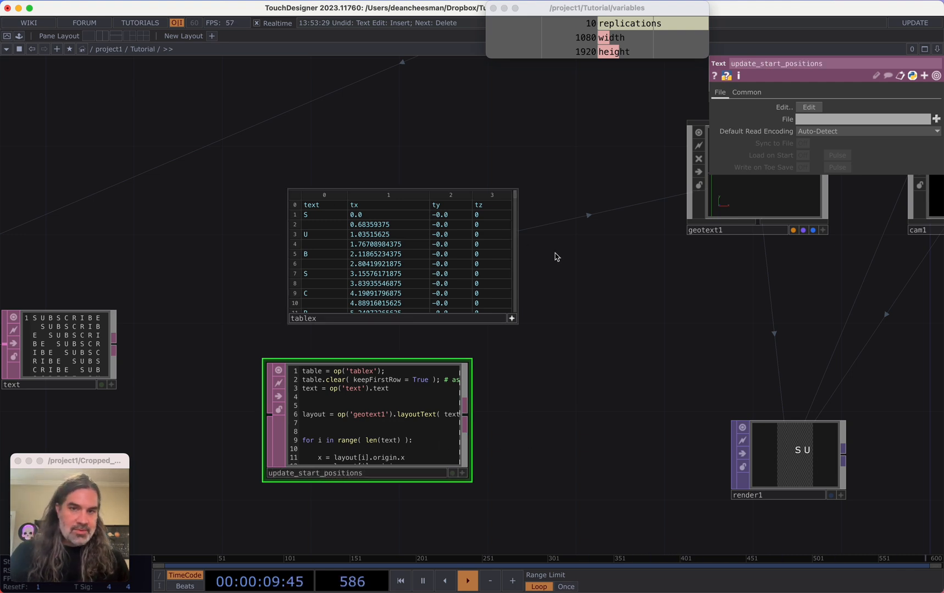
Inspect the geotext1 viewer and its Specification DAT parameters
left_click_drag(470, 357, 508, 315)
left_click_drag(410, 348, 433, 348)
left_click_drag(558, 350, 470, 369)
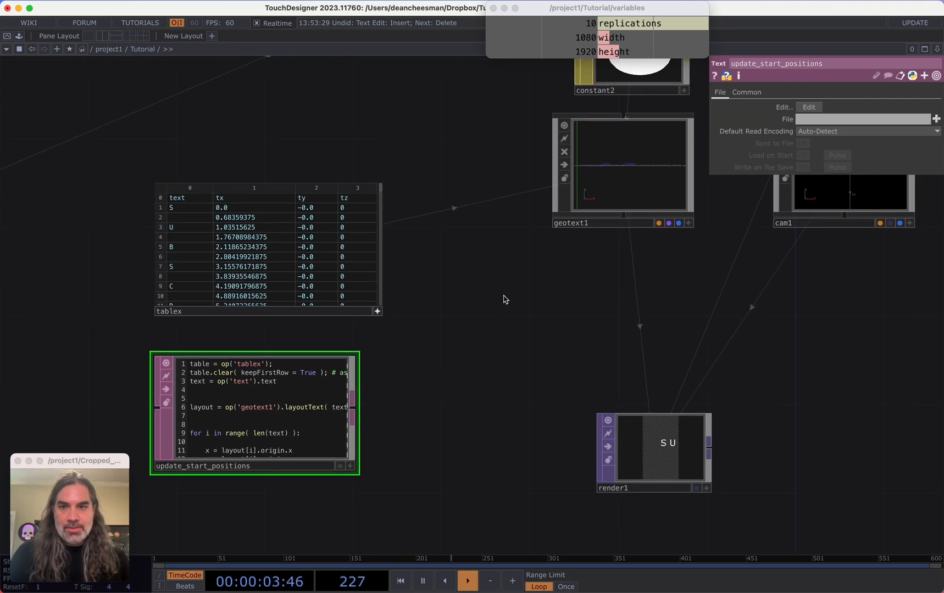
left_click_drag(504, 296, 597, 271)
scroll(598, 272, "down", 3)
left_click_drag(564, 305, 486, 370)
left_click(604, 256)
scroll(582, 263, "up", 10)
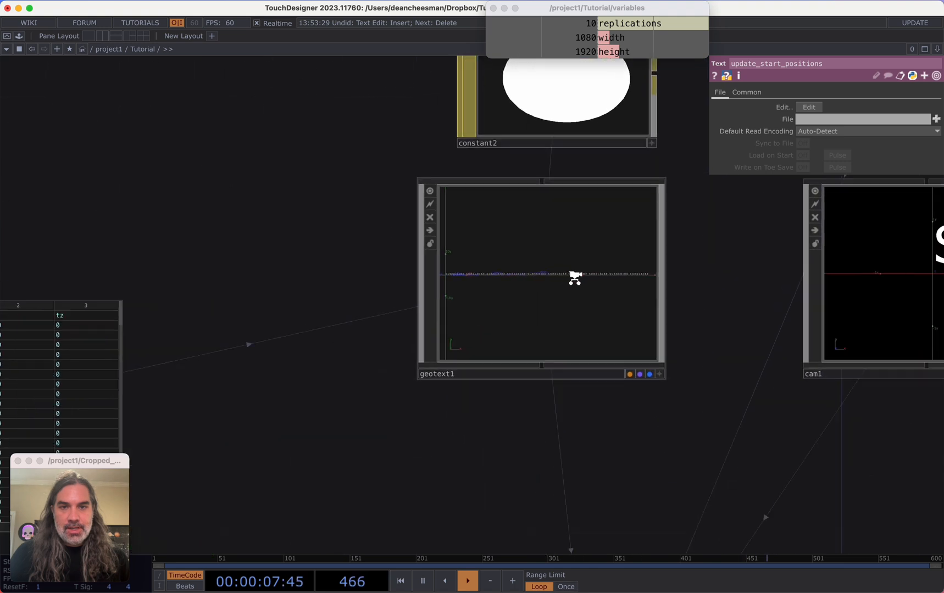
left_click_drag(121, 238, 6, 188)
scroll(103, 242, "down", 3)
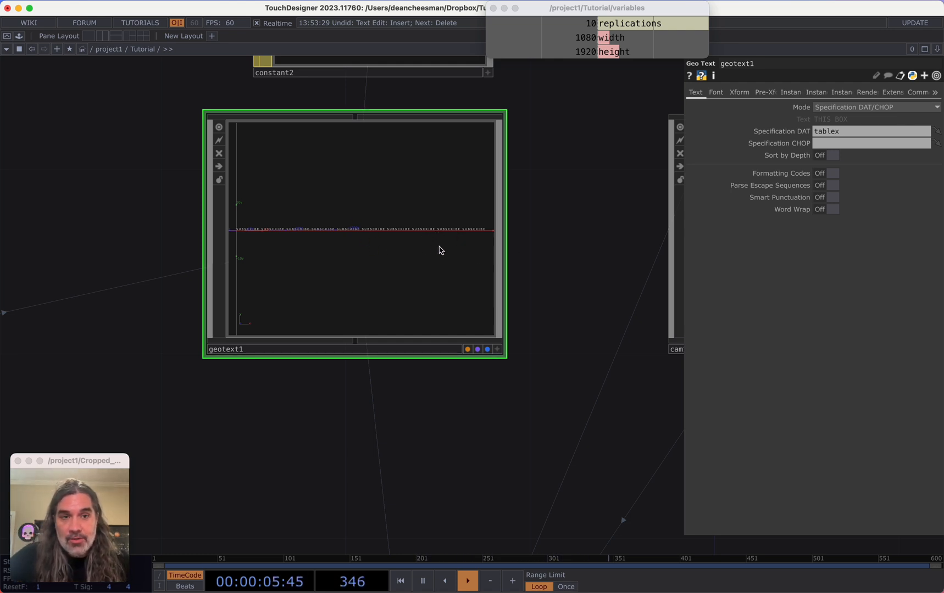
Turn on Word Wrap in geotext1's text settings
left_click(832, 211)
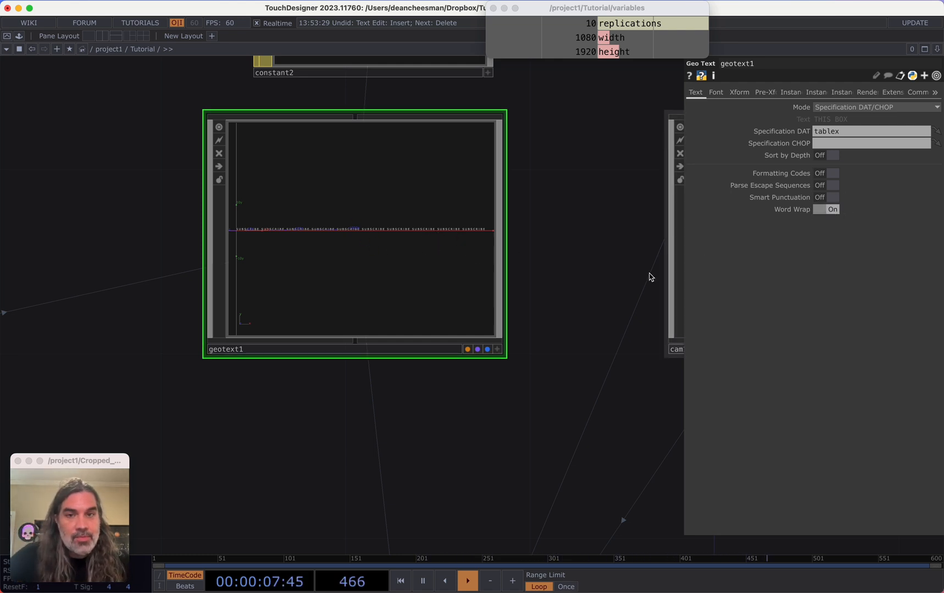
scroll(451, 393, "down", 5)
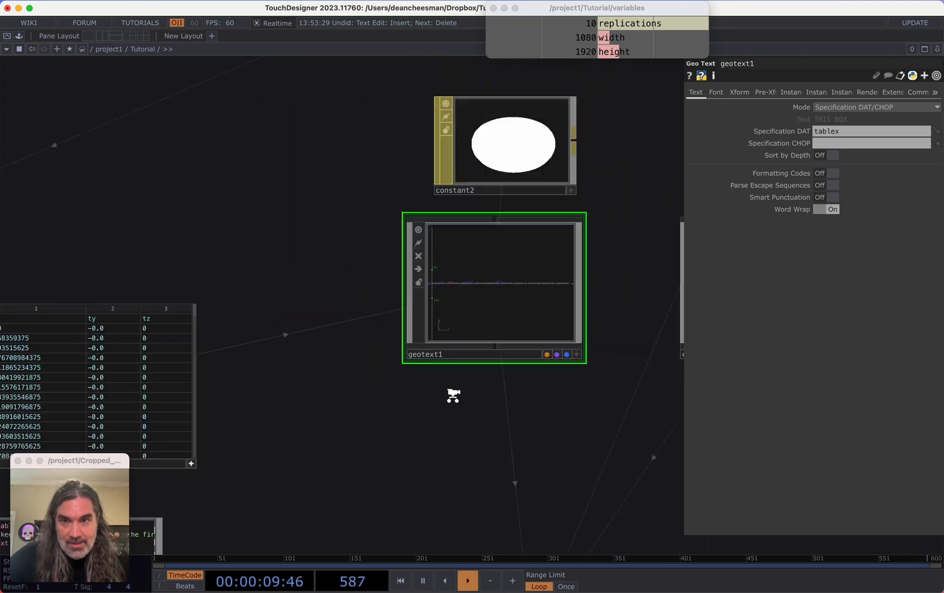
scroll(478, 379, "up", 1)
left_click_drag(380, 439, 405, 402)
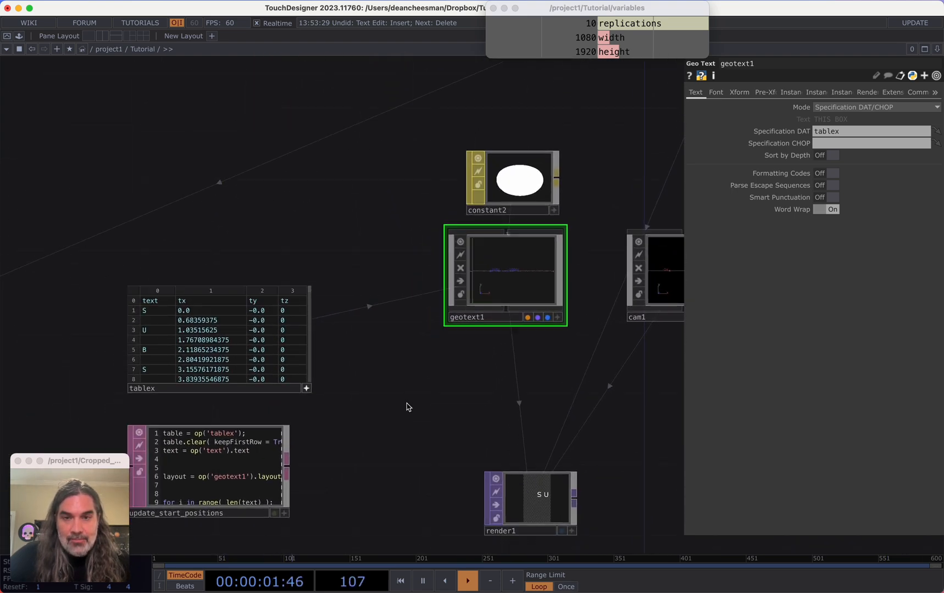
scroll(511, 271, "up", 6)
scroll(522, 257, "up", 1)
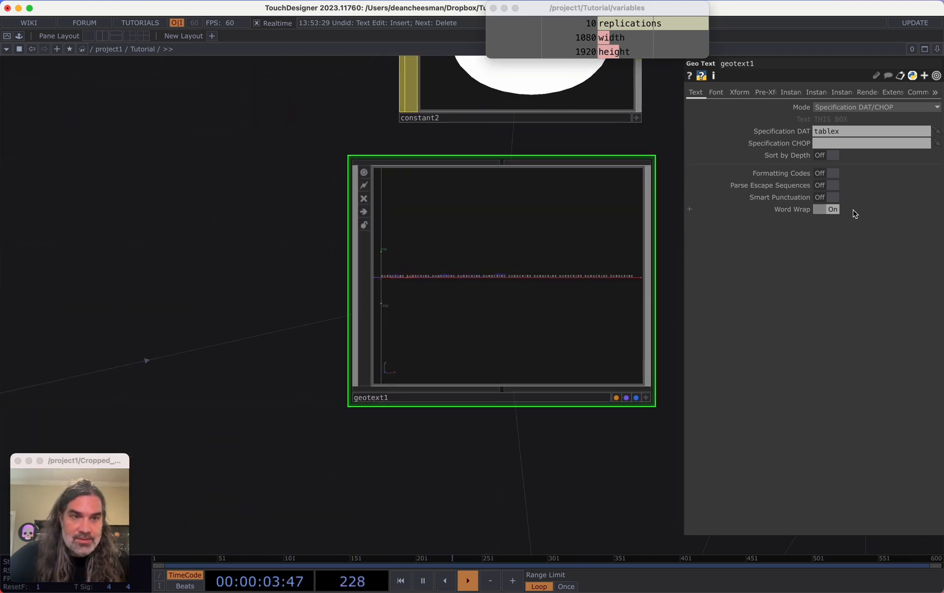
left_click_drag(423, 413, 675, 327)
scroll(610, 334, "down", 2)
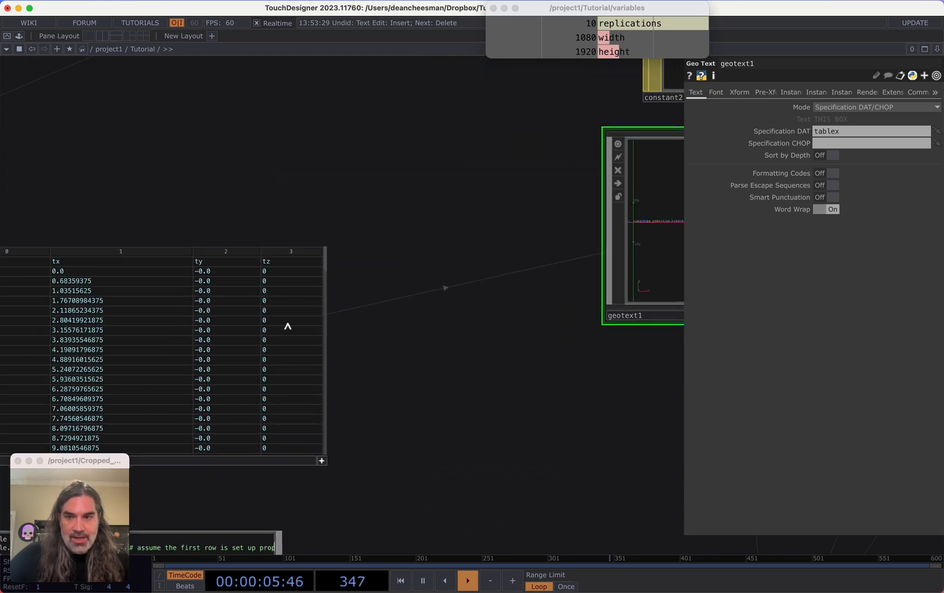
left_click_drag(521, 334, 597, 178)
scroll(472, 305, "down", 2)
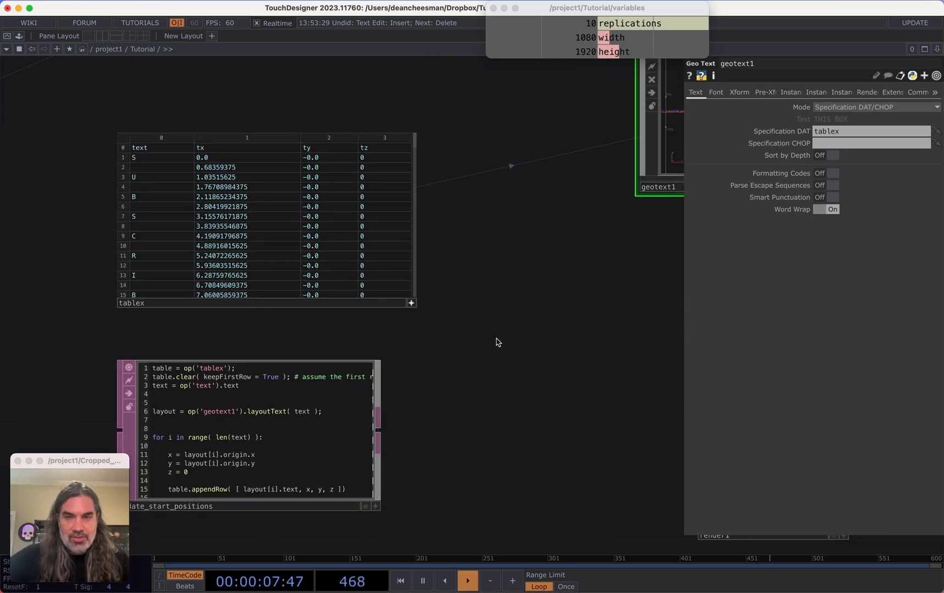
left_click_drag(531, 323, 481, 409)
scroll(481, 409, "down", 2)
scroll(491, 412, "down", 1)
left_click_drag(487, 368, 410, 310)
scroll(455, 352, "down", 3)
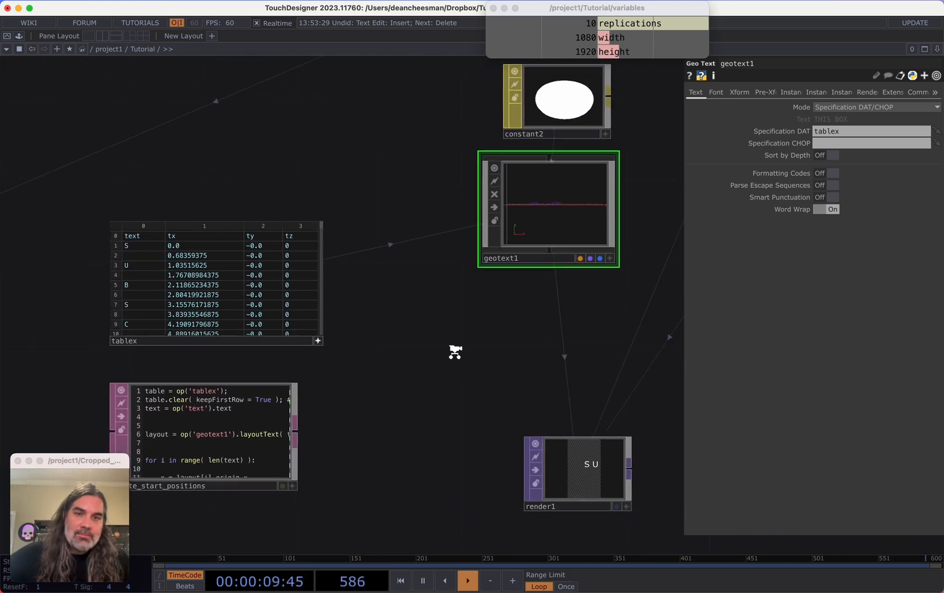
left_click_drag(436, 361, 457, 382)
scroll(468, 359, "down", 1)
scroll(467, 359, "down", 1)
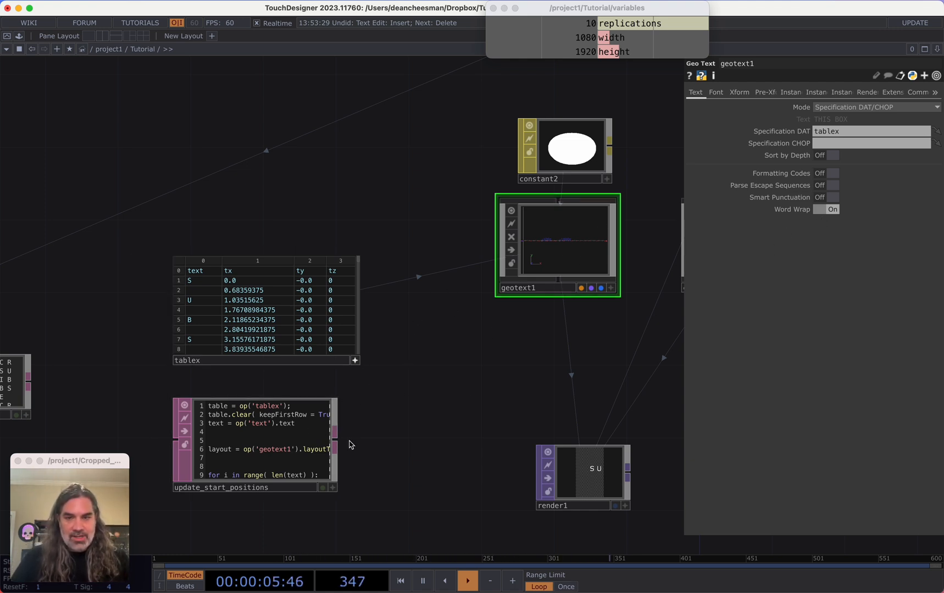
Select the update_start_positions DAT and examine the wrapped text in the geotext1 viewer
left_click(252, 459)
scroll(506, 312, "up", 6)
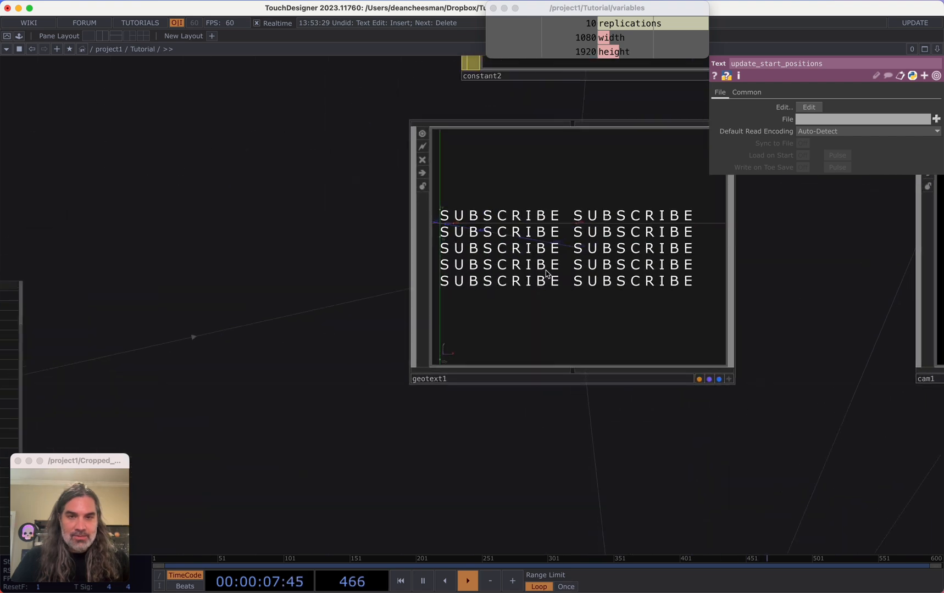
scroll(429, 429, "down", 8)
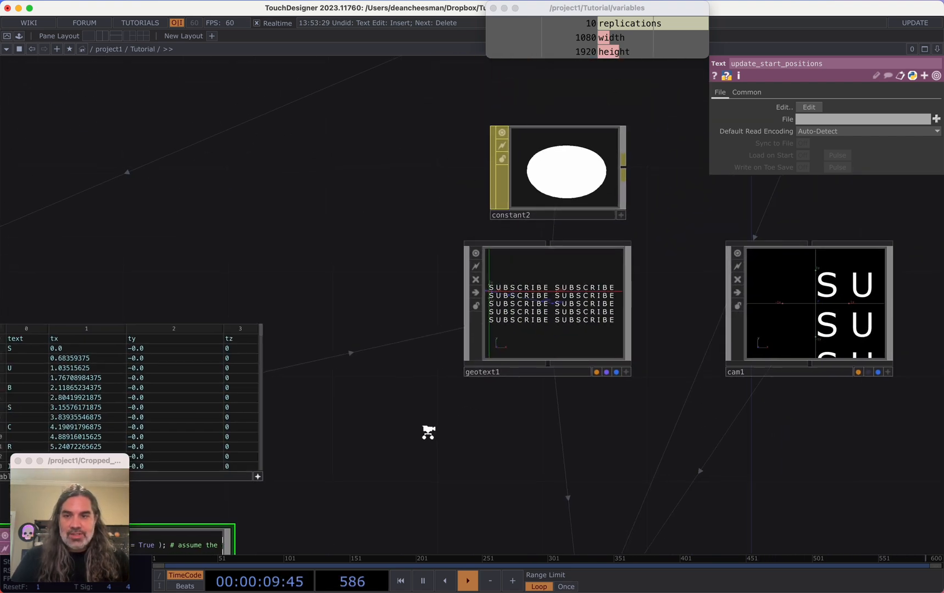
scroll(465, 417, "down", 4)
scroll(423, 381, "up", 6)
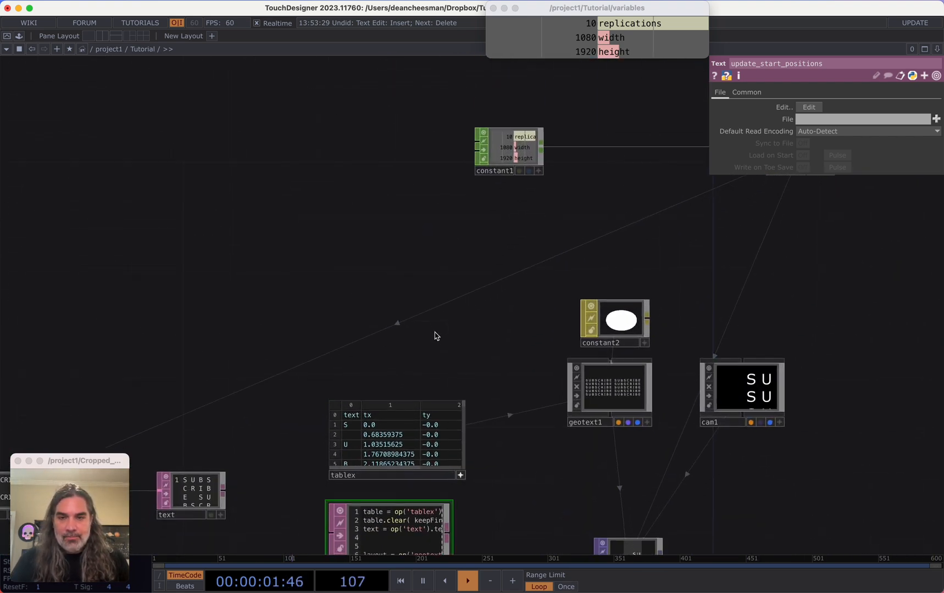
Add a Parameter Execute DAT to the network
key("Tab")
left_click(405, 192)
type("p")
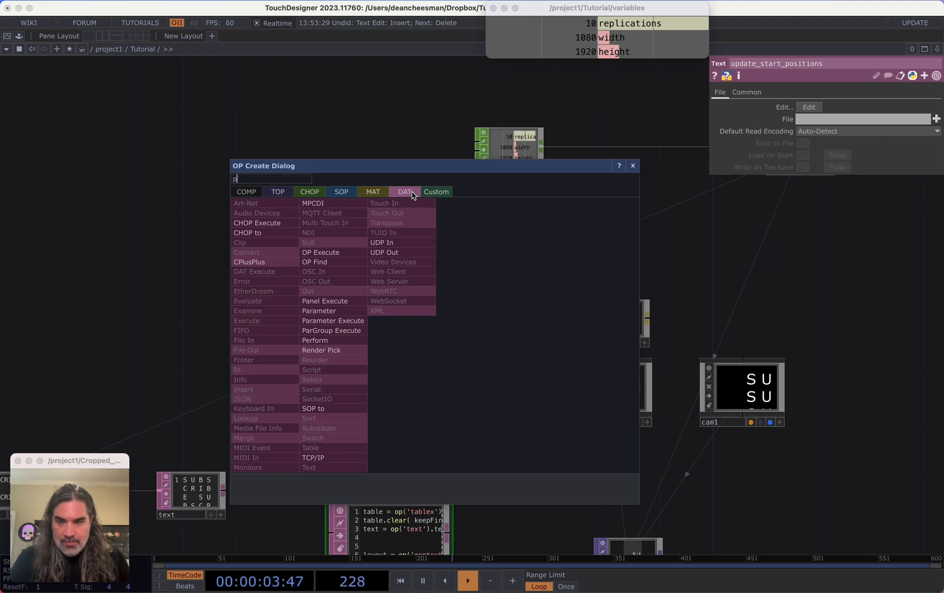
type("a")
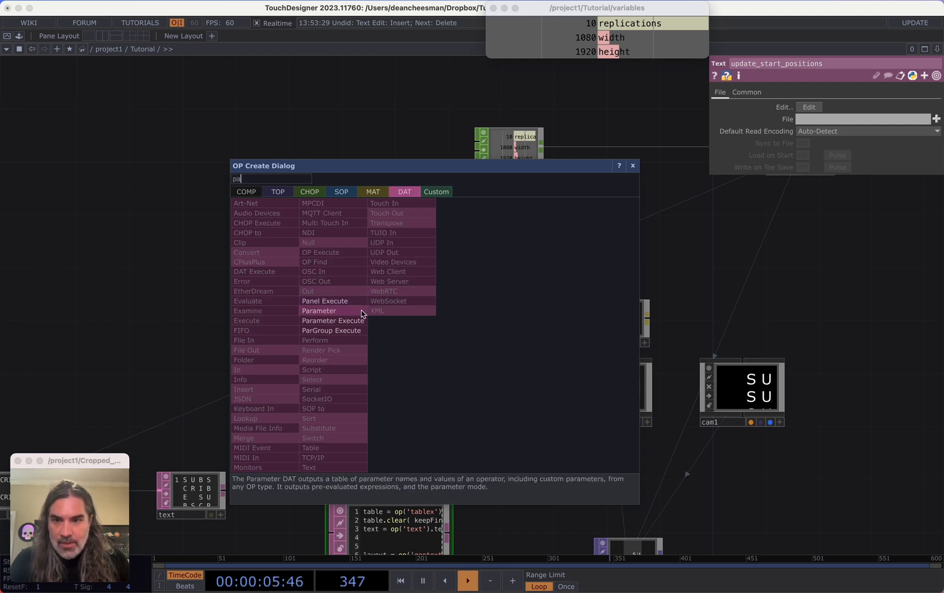
left_click(337, 321)
left_click(423, 337)
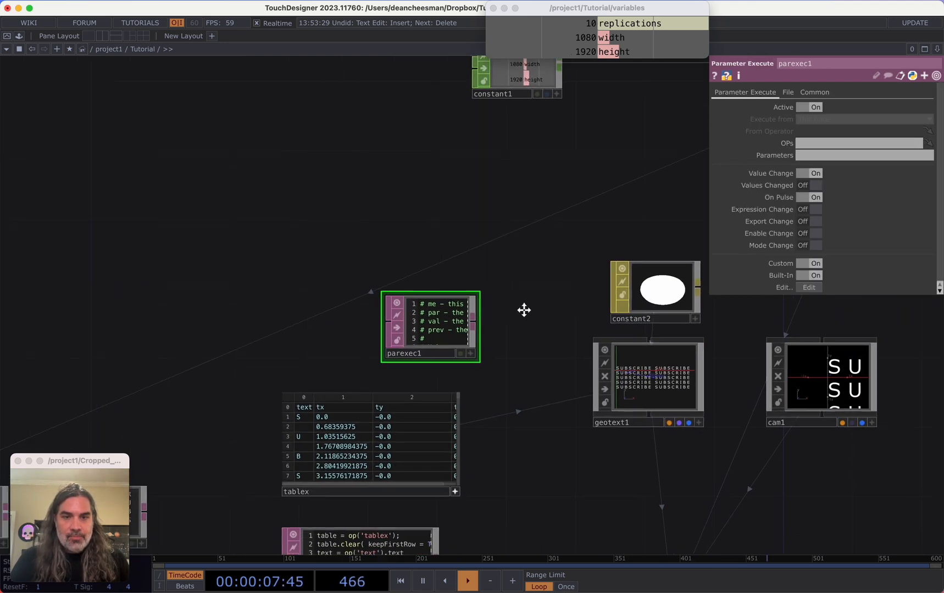
Move parexec1 beside geotext1, set its OPs to geotext1 and its Parameters to *
left_click_drag(524, 311, 492, 283)
left_click_drag(412, 305, 464, 288)
left_click_drag(650, 347, 838, 144)
left_click(817, 156)
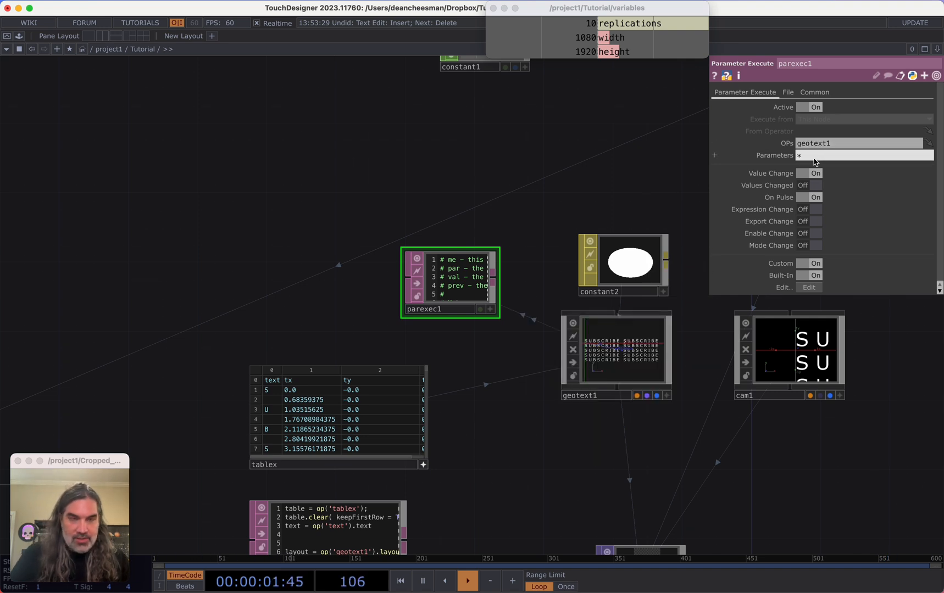
left_click(666, 188)
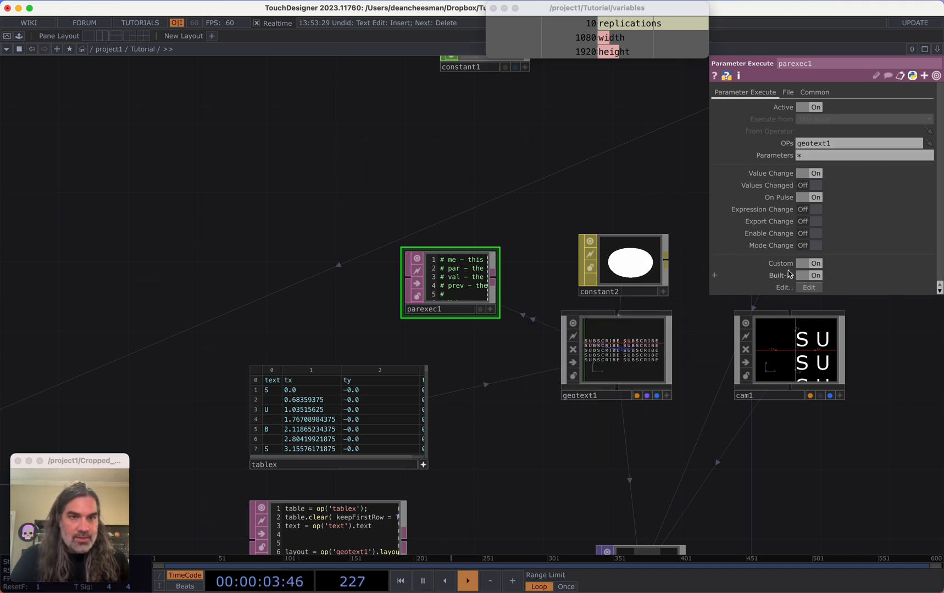
In parexec1's onValueChange callback, add op('update_start_positions').run() to rerun the layout script
scroll(676, 181, "up", 1)
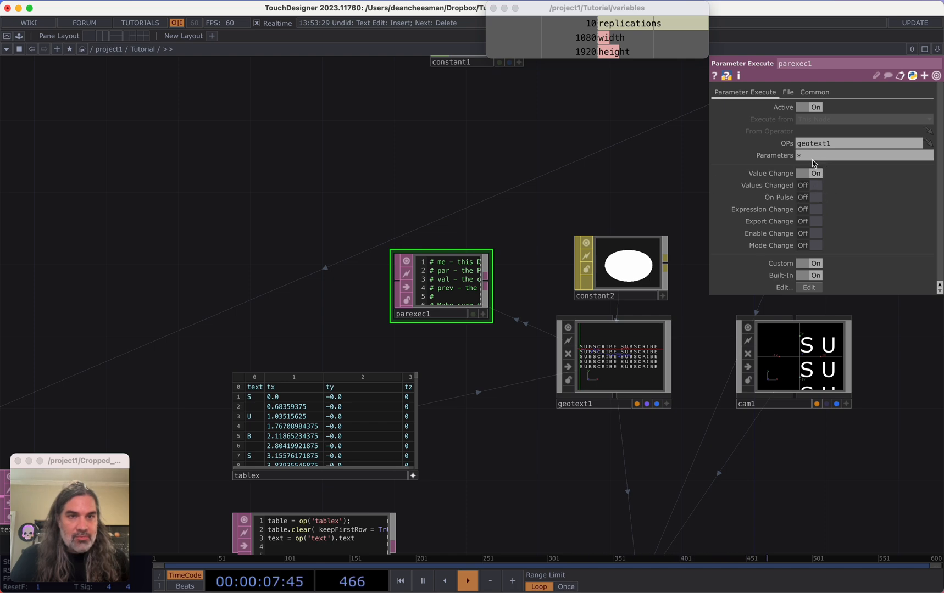
scroll(508, 254, "up", 5)
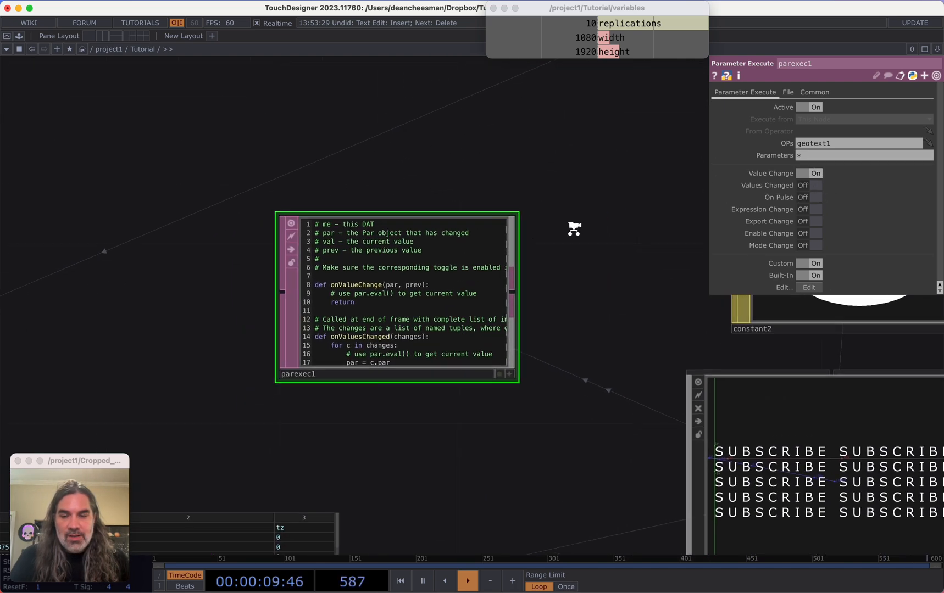
scroll(574, 228, "down", 6)
left_click(425, 461)
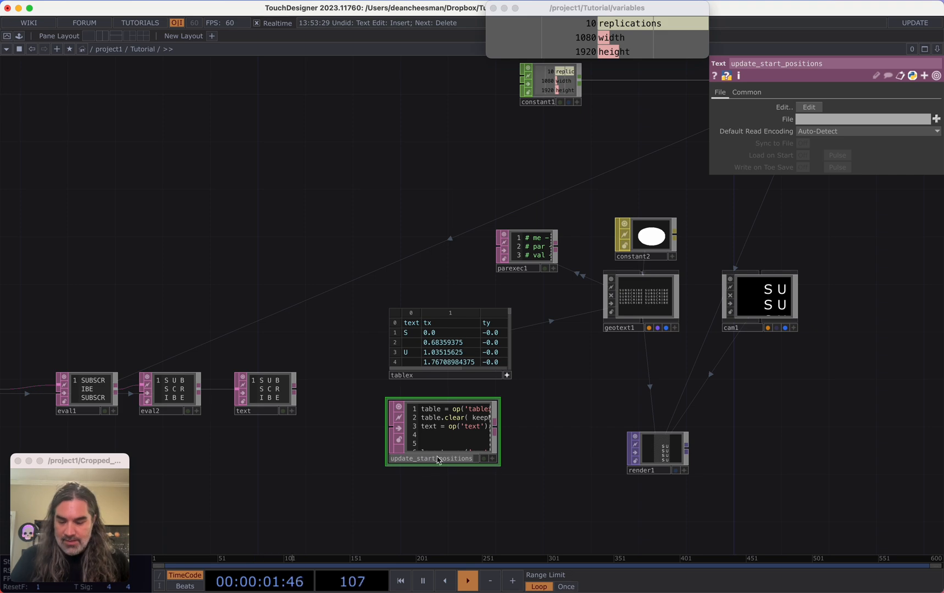
scroll(543, 290, "up", 6)
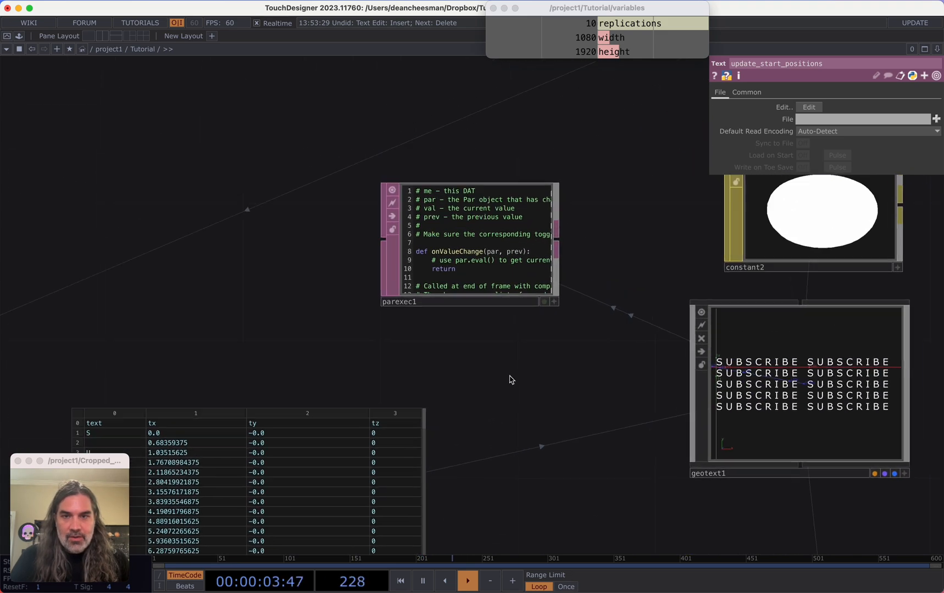
left_click(407, 254)
scroll(401, 254, "up", 2)
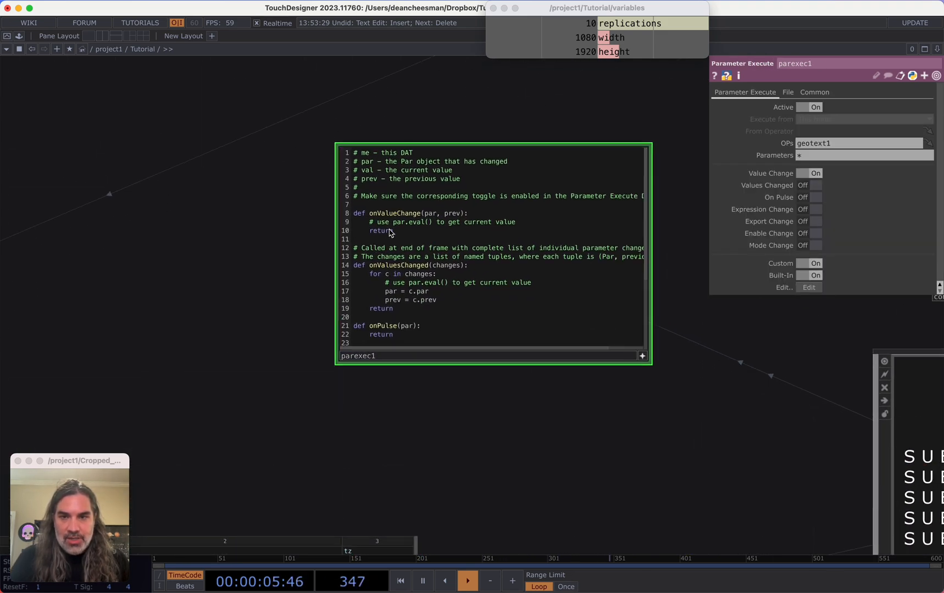
key("Return")
key("Return")
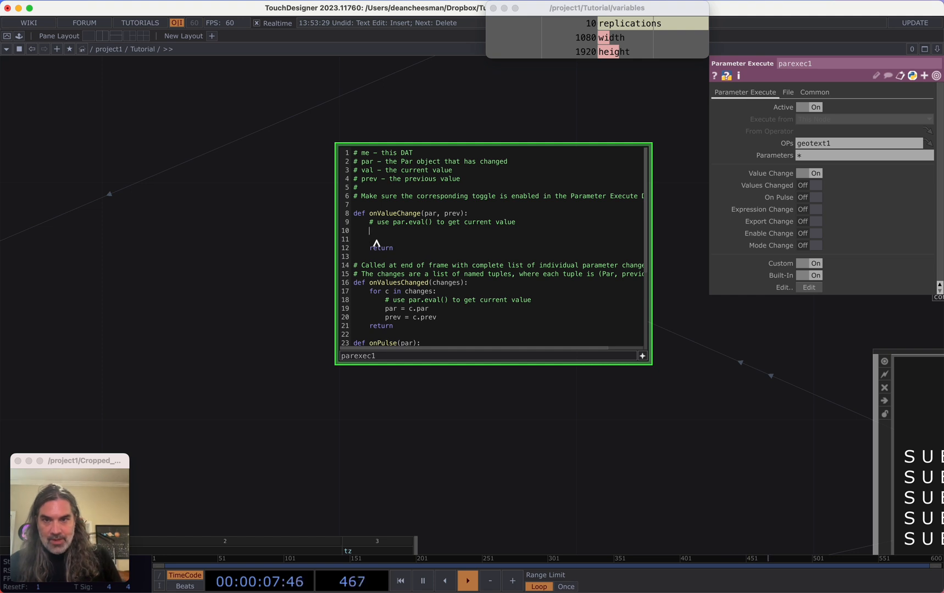
key("Return")
type("op('")
type("update_start_positions")
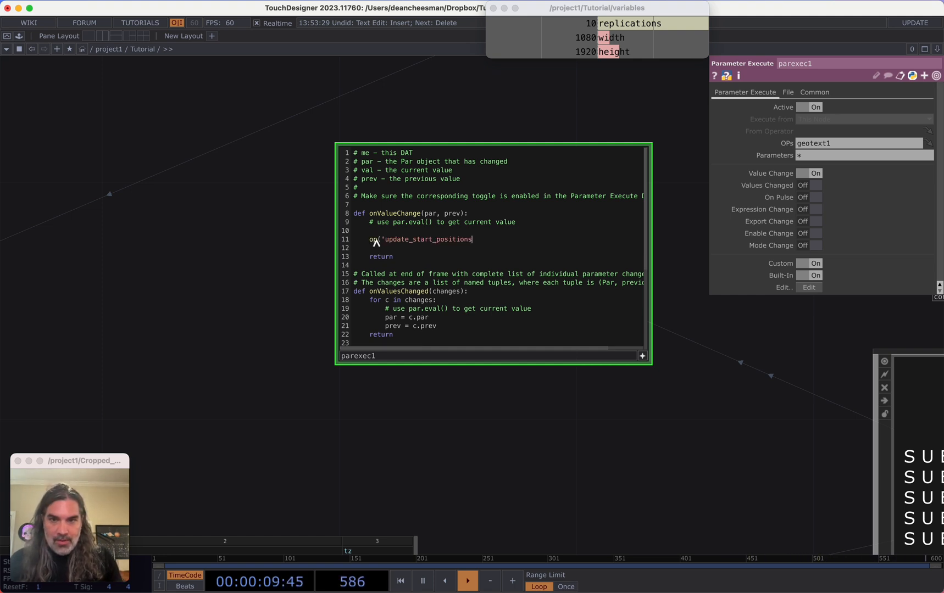
type("').run(")
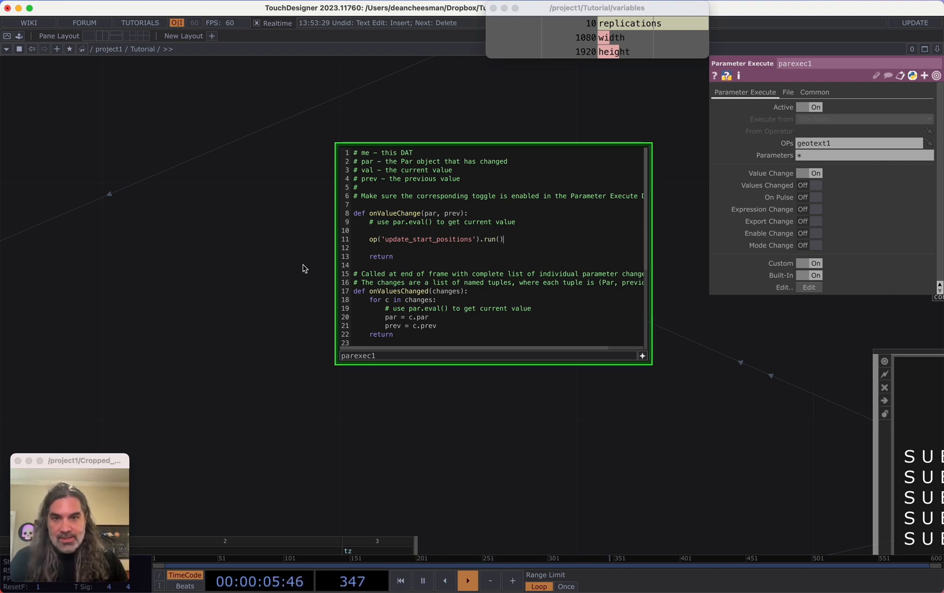
Drag geotext1's Font Size to about 0.83 to test the callback, then undo the change
left_click_drag(308, 271, 358, 246)
scroll(358, 246, "down", 5)
left_click_drag(300, 297, 415, 186)
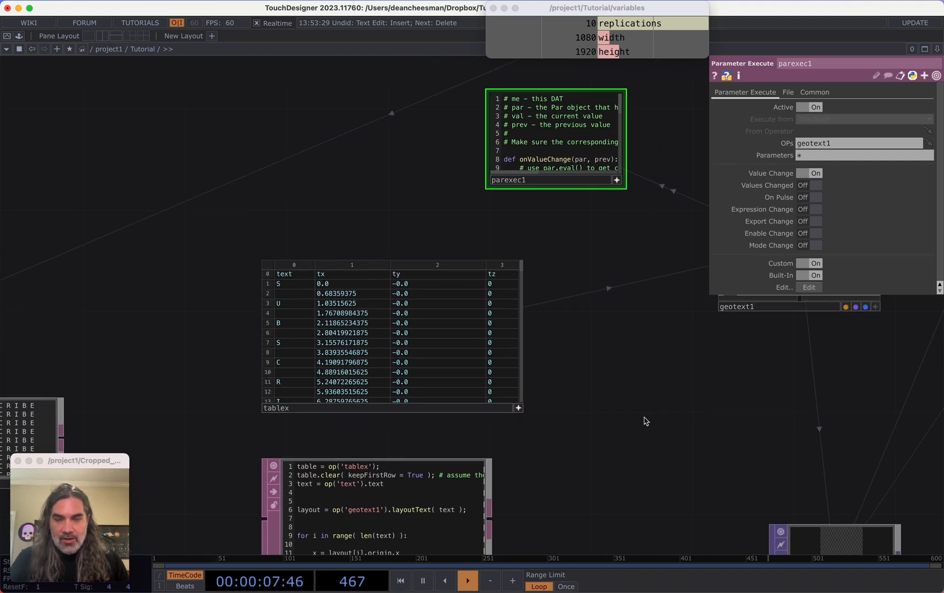
left_click_drag(642, 421, 512, 400)
left_click(578, 300)
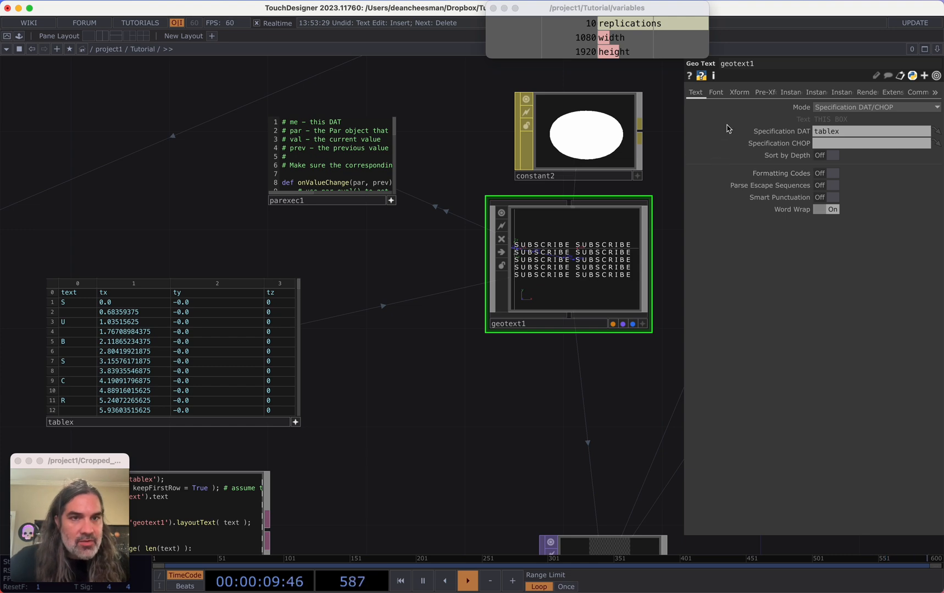
left_click(715, 93)
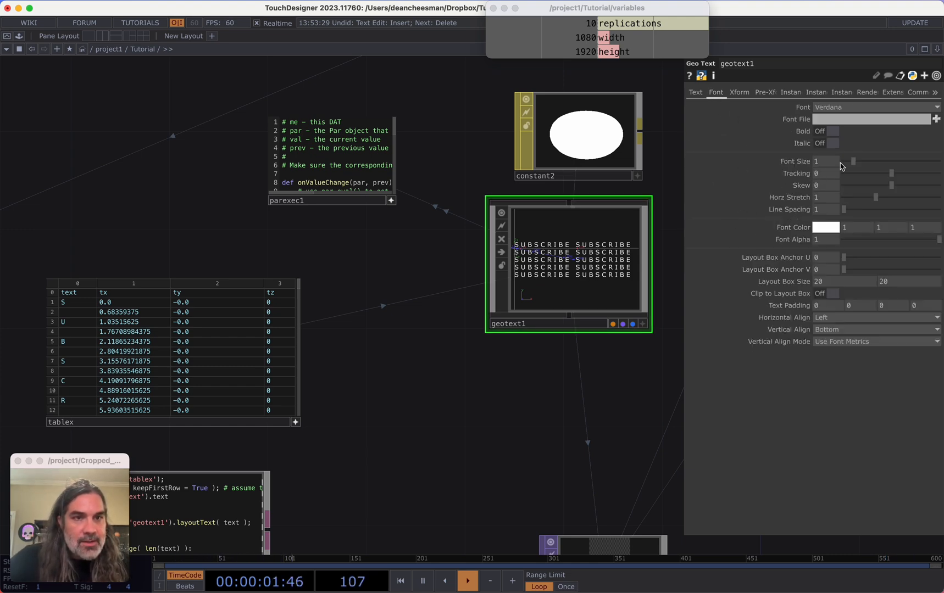
left_click_drag(853, 162, 834, 169)
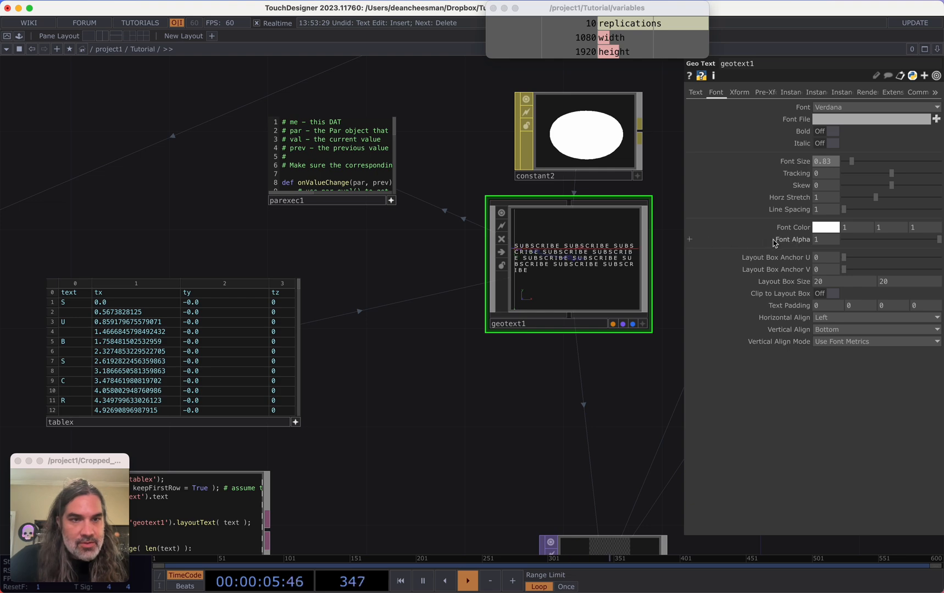
key("super+z")
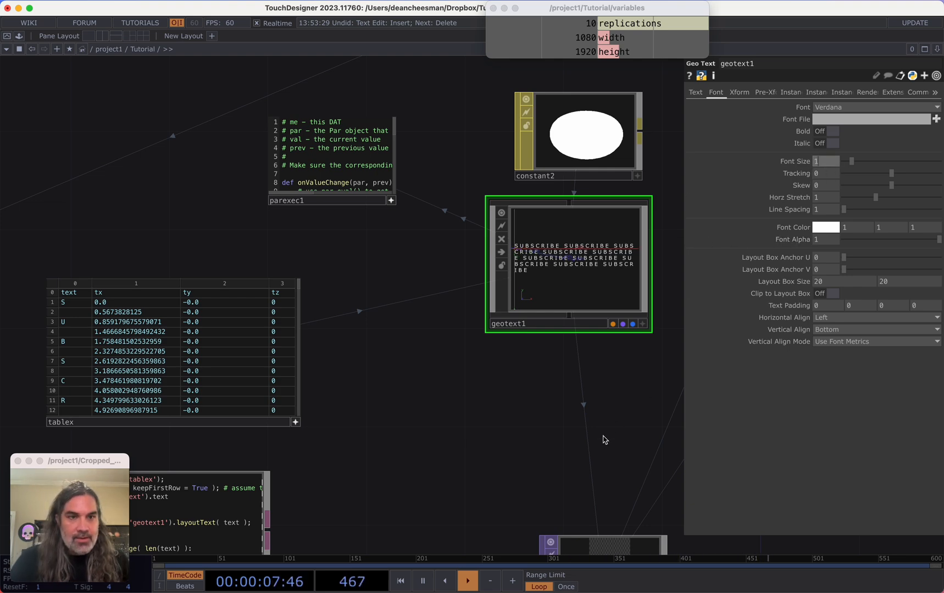
Add a DAT Execute DAT below the text DAT and set its DATs to text
scroll(532, 375, "down", 5)
scroll(572, 351, "left", 10)
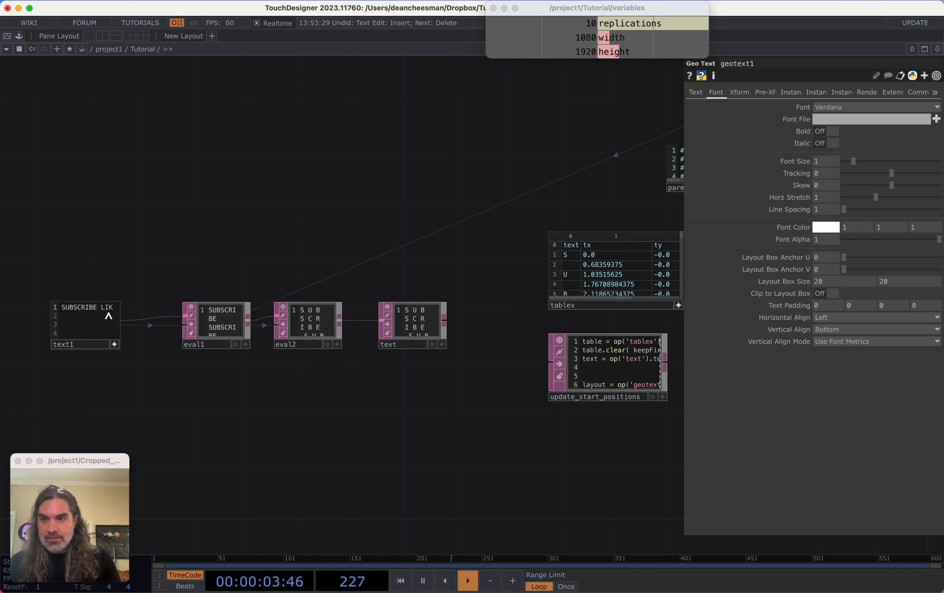
scroll(289, 230, "right", 10)
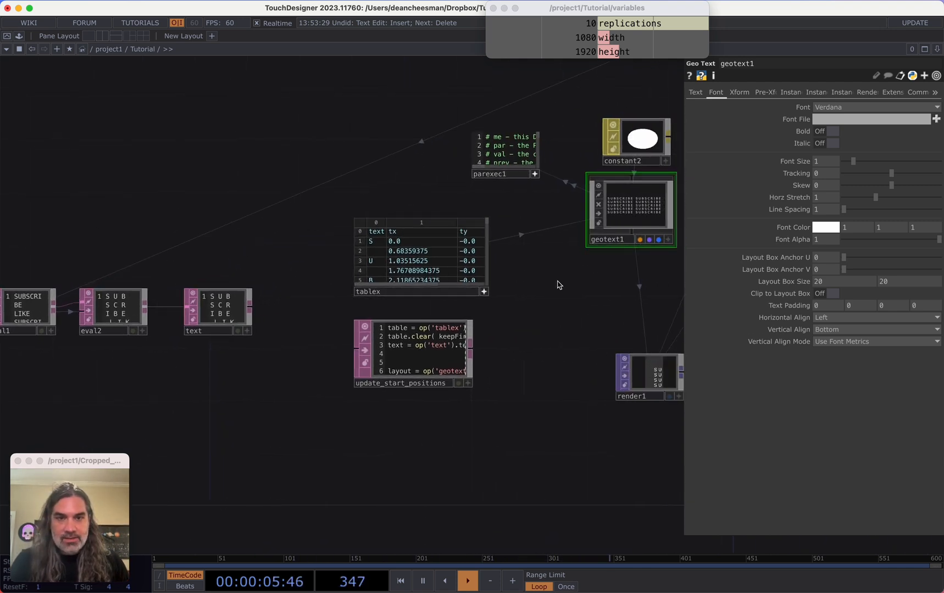
scroll(240, 339, "left", 10)
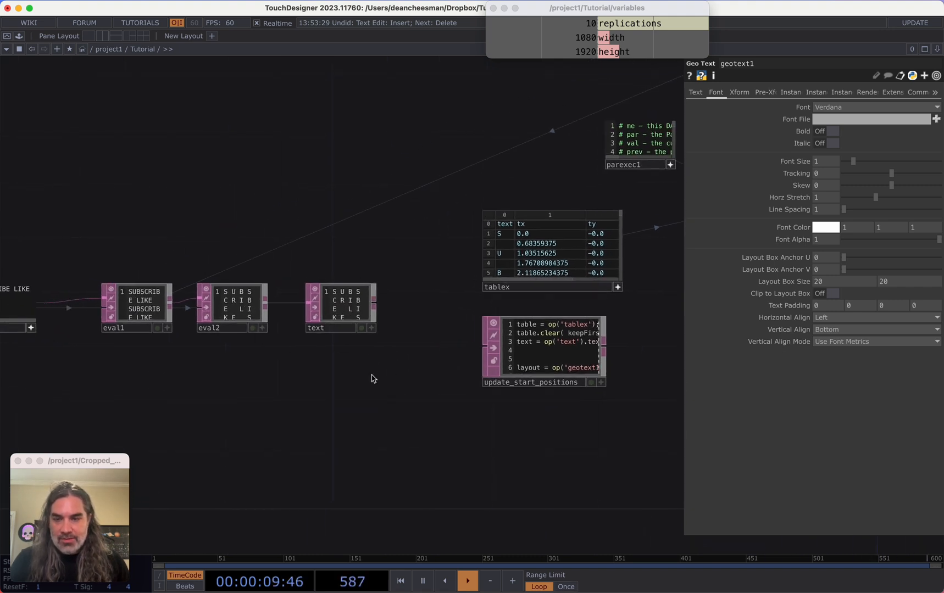
key("Tab")
left_click(208, 313)
left_click(341, 374)
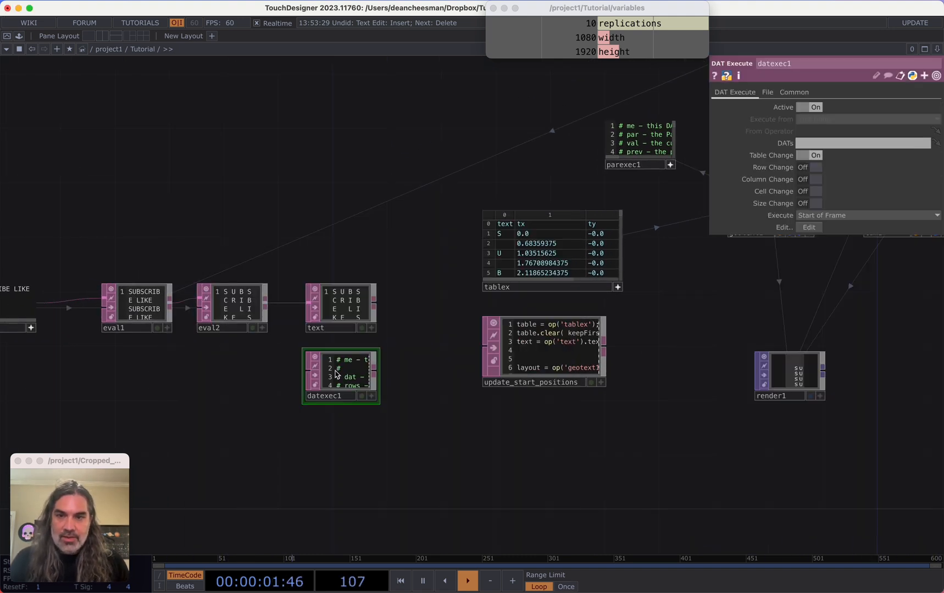
left_click_drag(350, 317, 813, 144)
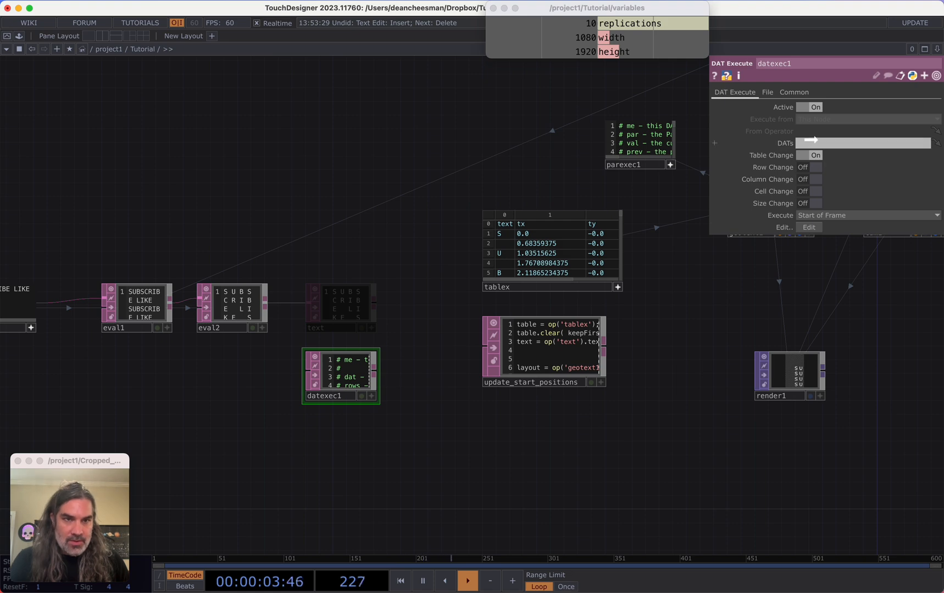
scroll(332, 374, "up", 5)
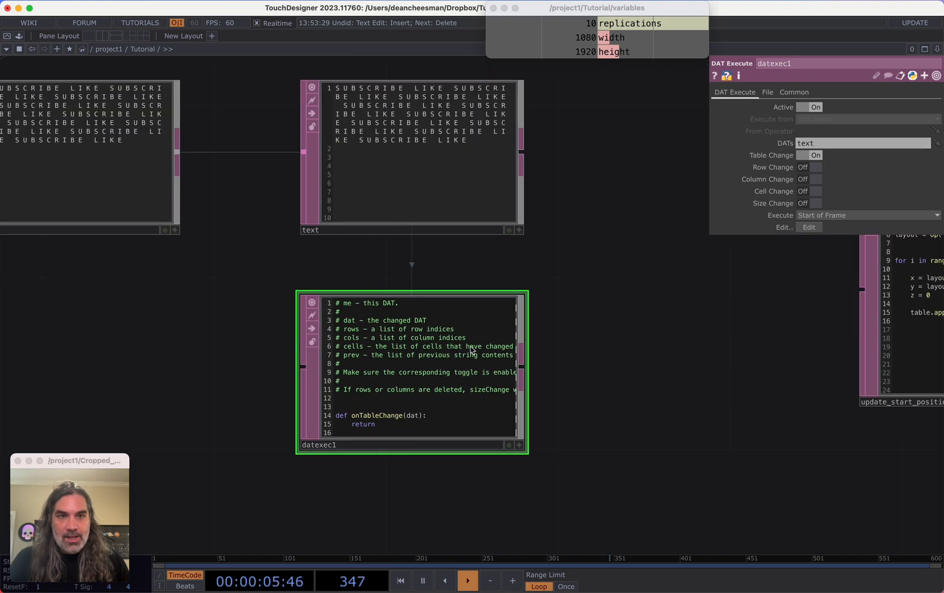
In datexec1's onTableChange callback, add op('update_start_positions').run() to rerun the layout script
scroll(350, 418, "up", 1)
scroll(340, 404, "up", 1)
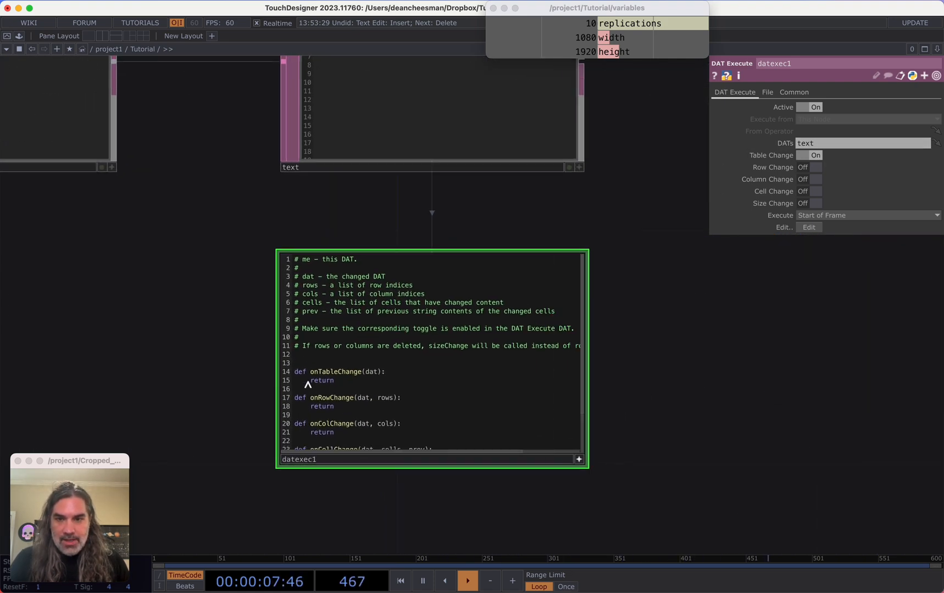
key("Return")
key("Return")
key("Return")
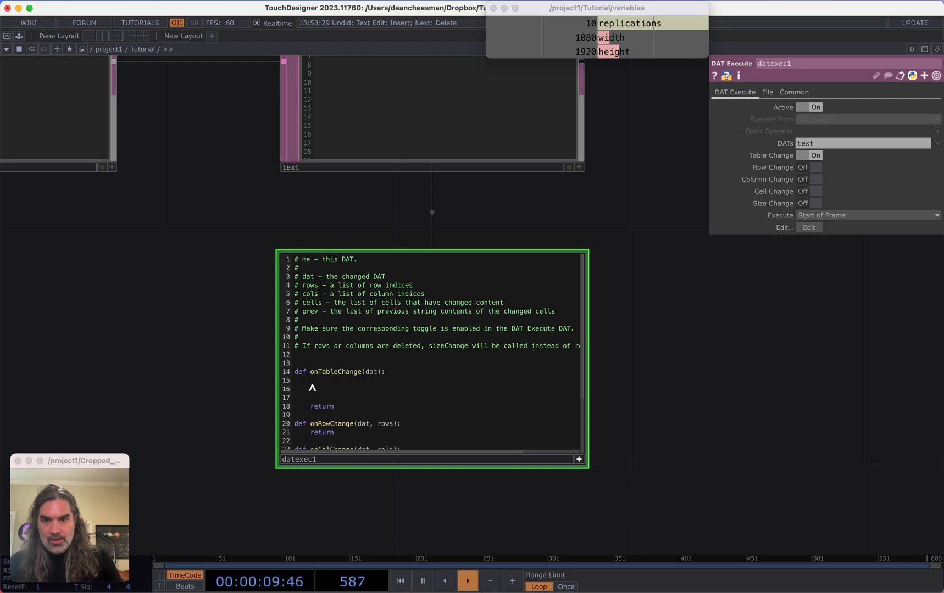
type("op('update_start_positions').run(")
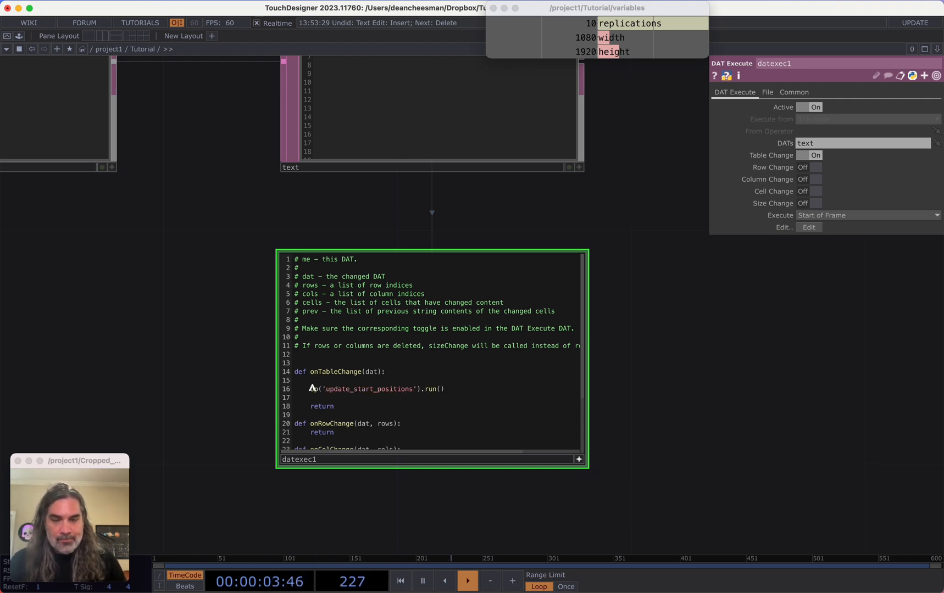
Append COMMENT to the phrase in text1 to test the DAT Execute callback
scroll(653, 401, "down", 5)
left_click_drag(698, 372, 292, 426)
scroll(463, 421, "down", 5)
scroll(337, 431, "down", 2)
left_click_drag(72, 365, 442, 364)
type("COMMENT")
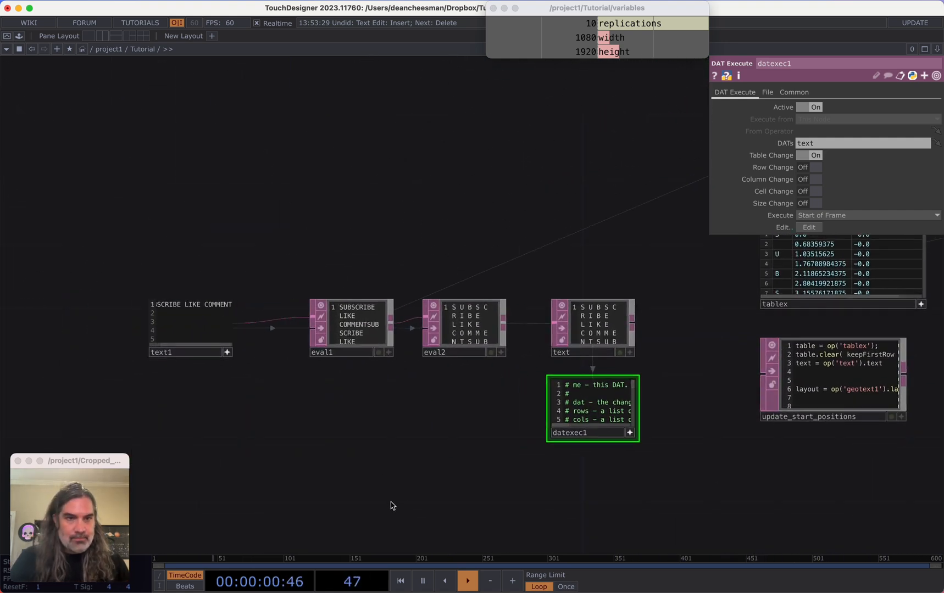
Inspect geotext1 and its Font parameters after the text change
left_click_drag(389, 505, 98, 488)
left_click_drag(59, 457, 2, 456)
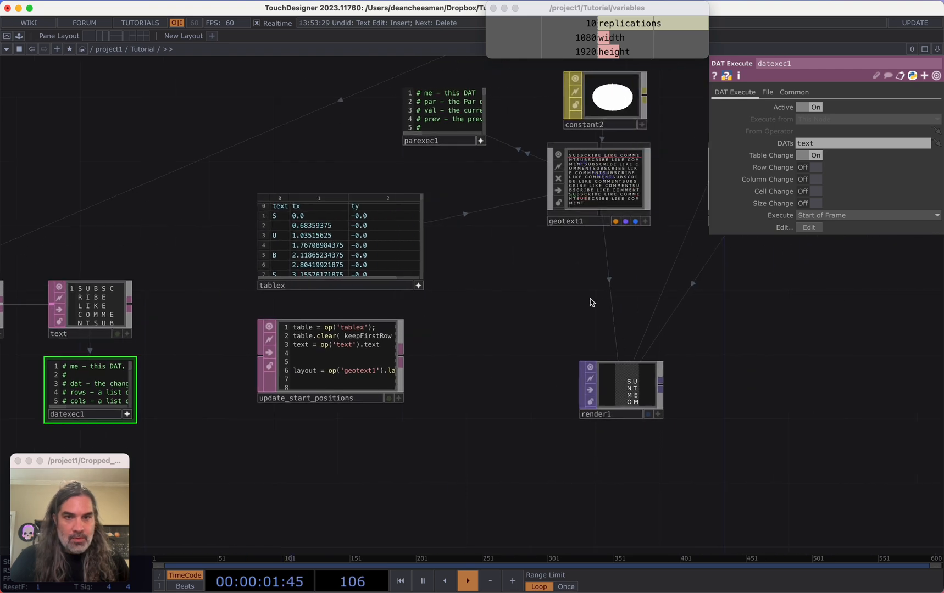
left_click_drag(591, 233, 537, 288)
scroll(539, 277, "up", 8)
scroll(580, 223, "down", 5)
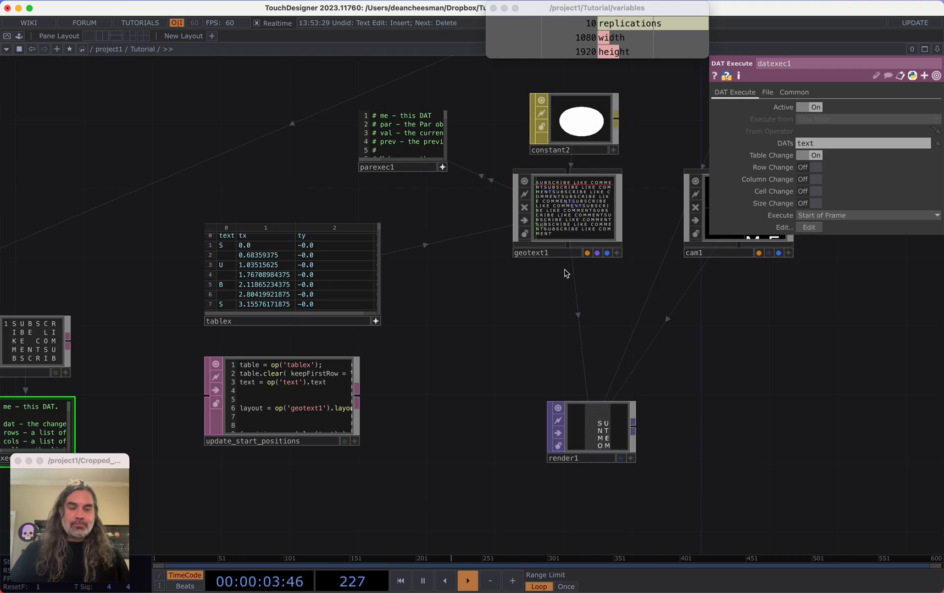
left_click_drag(511, 297, 425, 265)
scroll(428, 263, "down", 2)
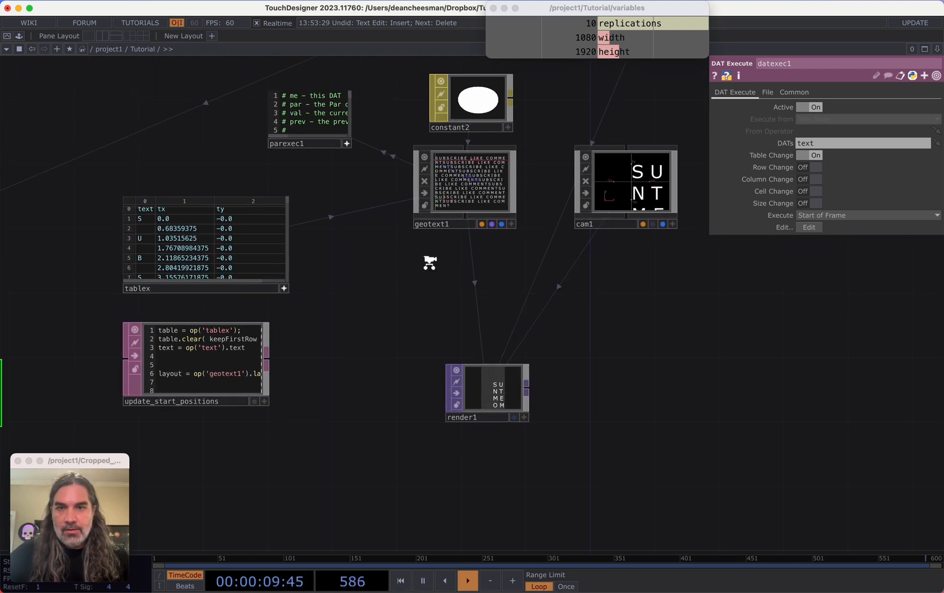
left_click(467, 199)
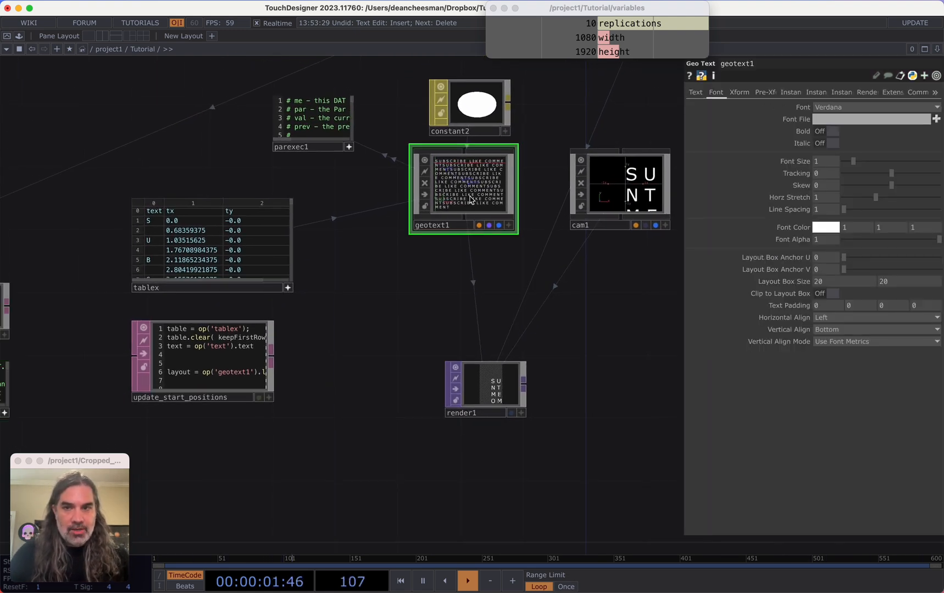
Move tablex down above update_start_positions and narrow its node tile
left_click_drag(364, 345, 405, 275)
scroll(408, 269, "down", 2)
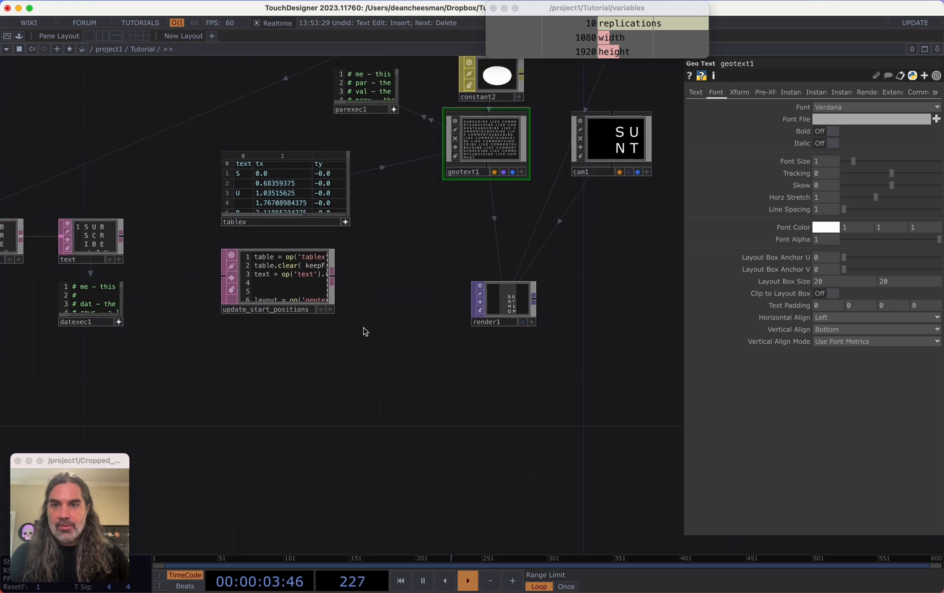
left_click(281, 216)
left_click_drag(281, 215, 281, 334)
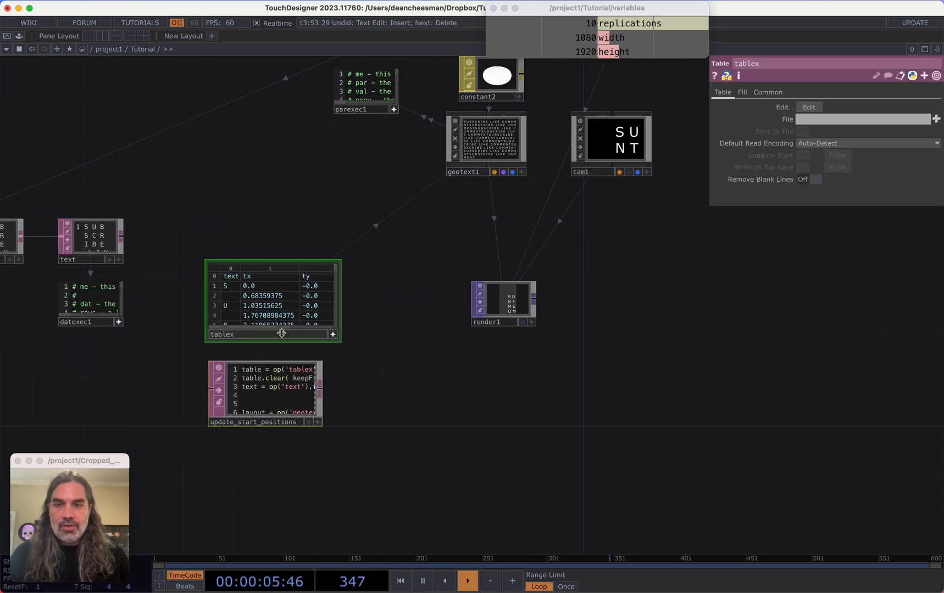
left_click(333, 334)
left_click_drag(340, 316, 329, 321)
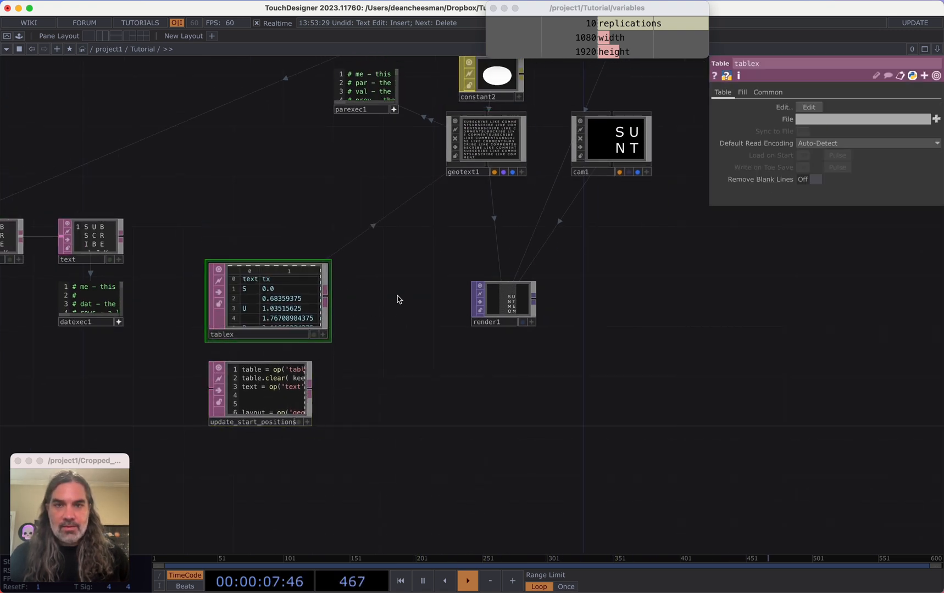
left_click_drag(450, 252, 415, 305)
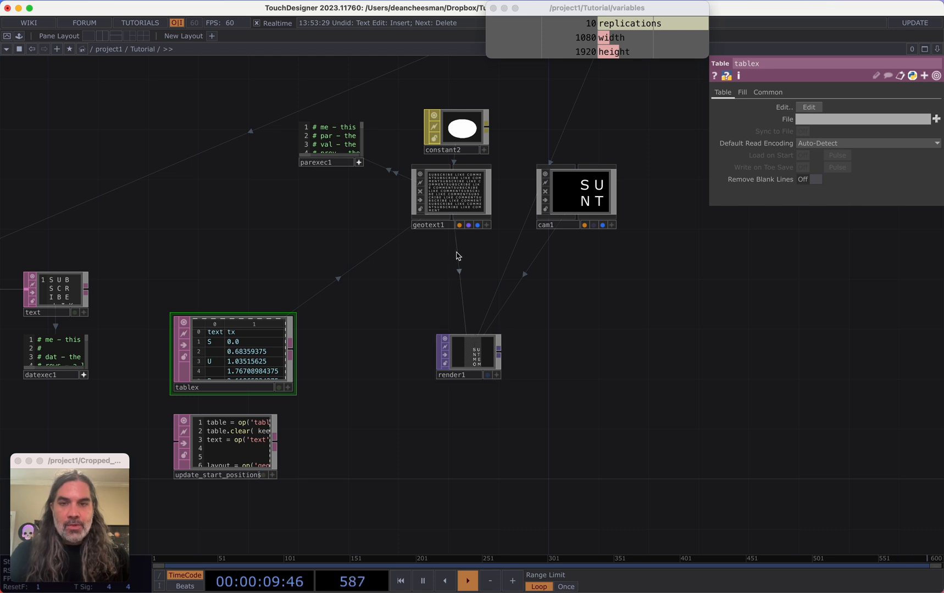
Append an Out TOP to render1 and open out1 in a floating viewer window
left_click(498, 351)
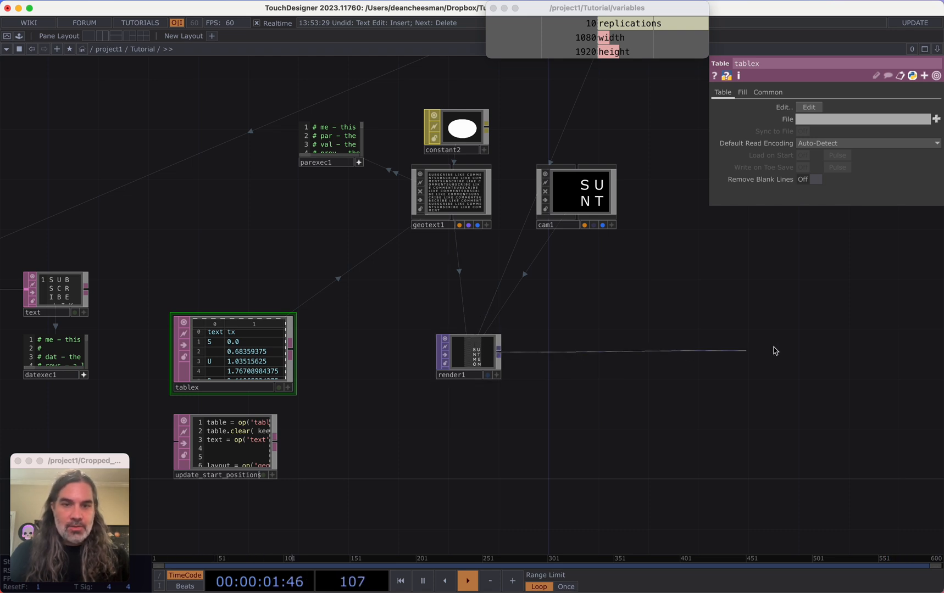
left_click(775, 351)
left_click(681, 454)
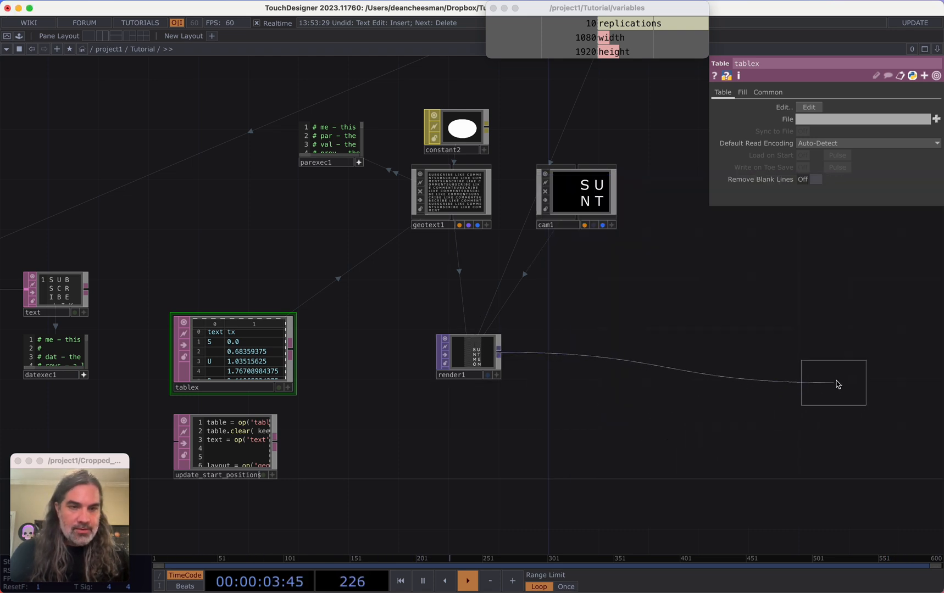
left_click(839, 357)
right_click(855, 357)
left_click(870, 359)
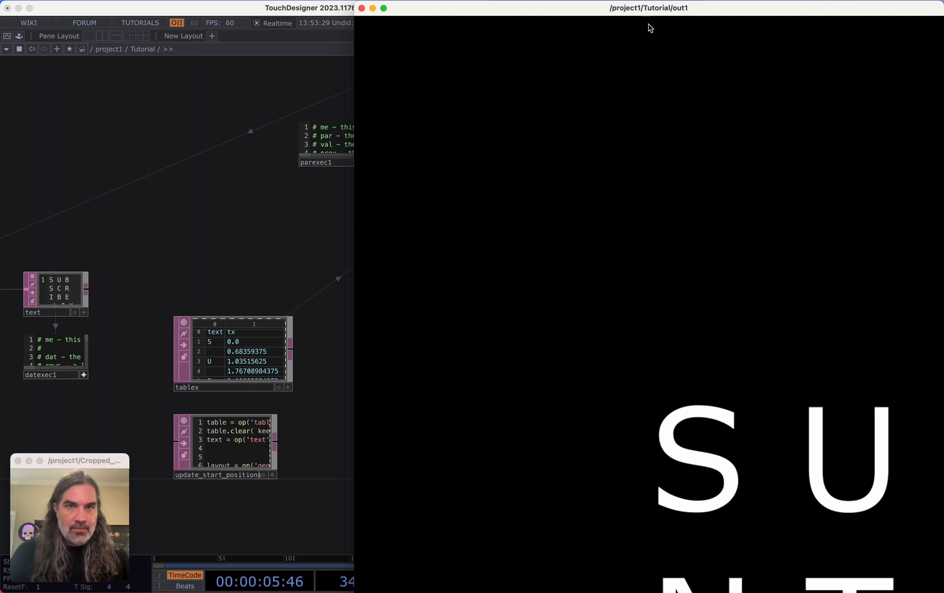
Resize the out1 viewer window to a small portrait size and move it aside from the network
double_click(663, 11)
left_click_drag(678, 51, 531, 181)
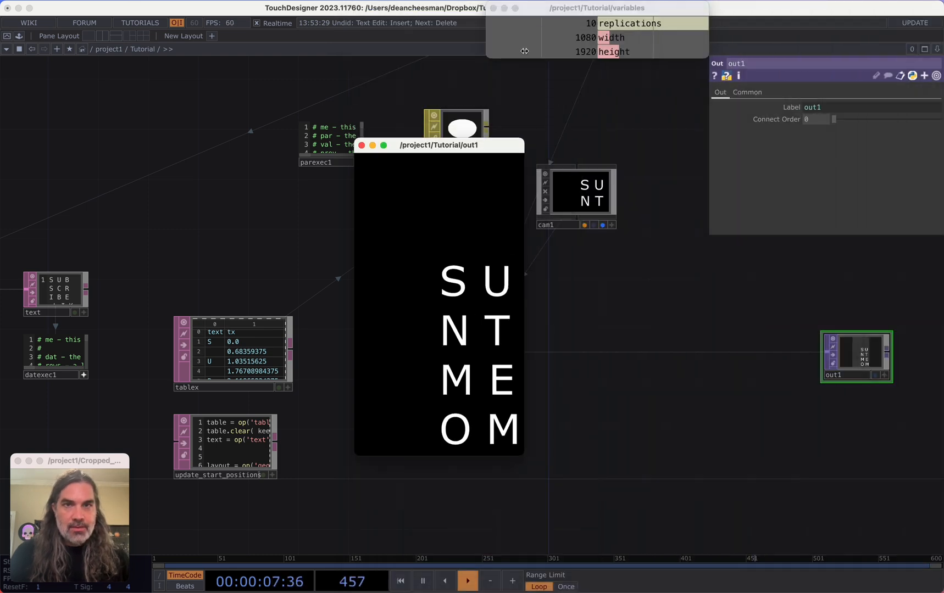
left_click_drag(480, 149, 121, 32)
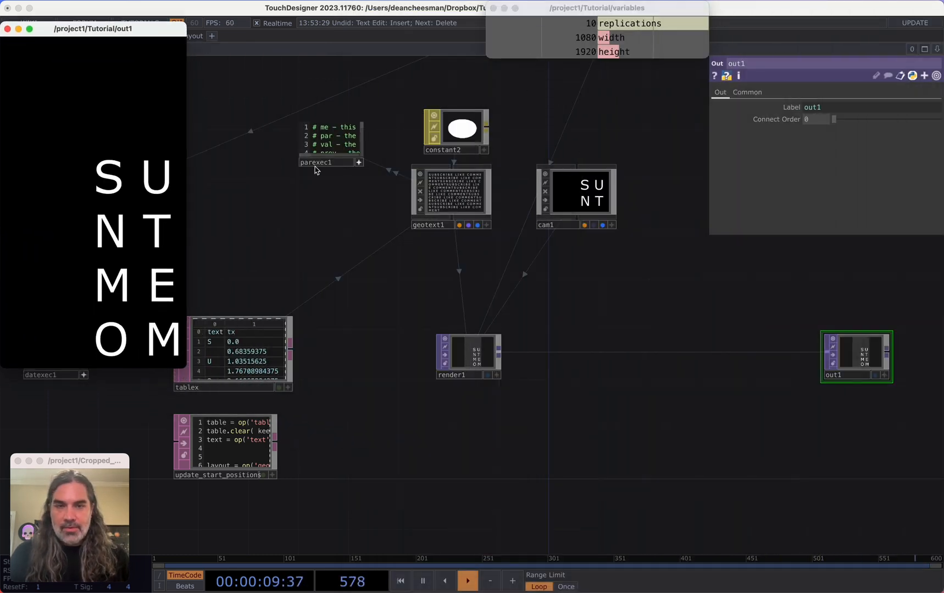
Select geotext1 and zoom into its interactive viewer to examine the 3D text geometry
left_click_drag(598, 264, 638, 308)
scroll(639, 308, "up", 1)
scroll(639, 308, "up", 3)
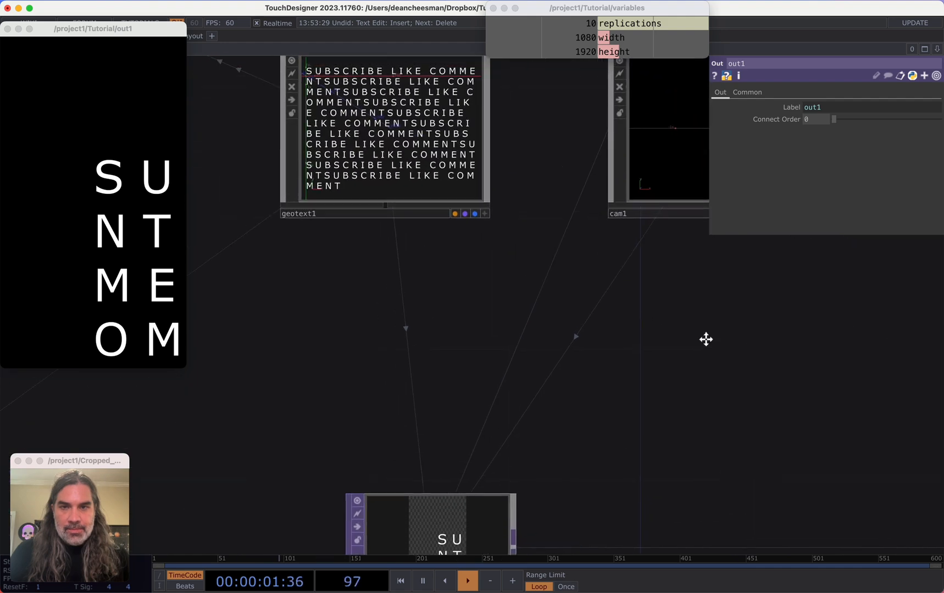
left_click(527, 211)
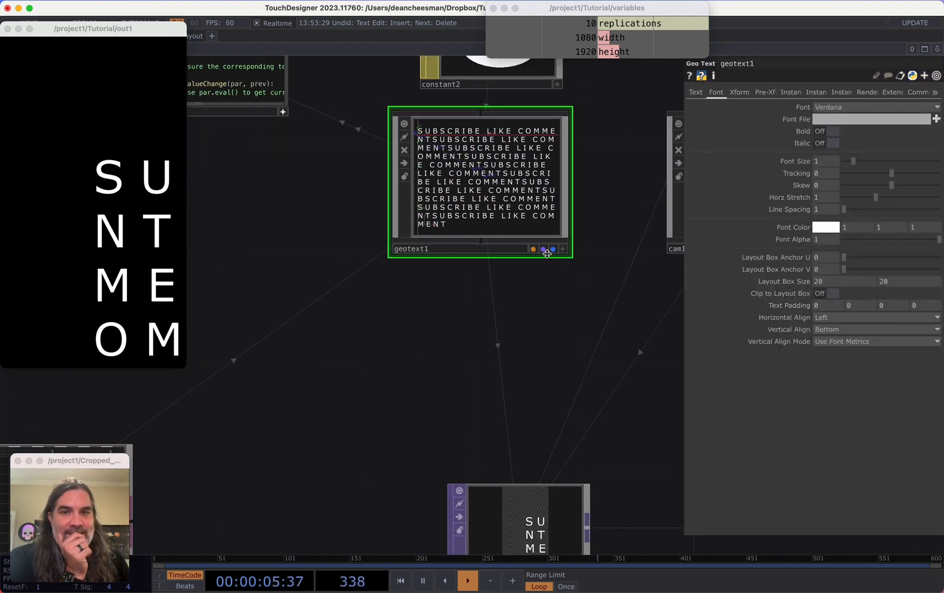
key("a")
scroll(485, 175, "down", 5)
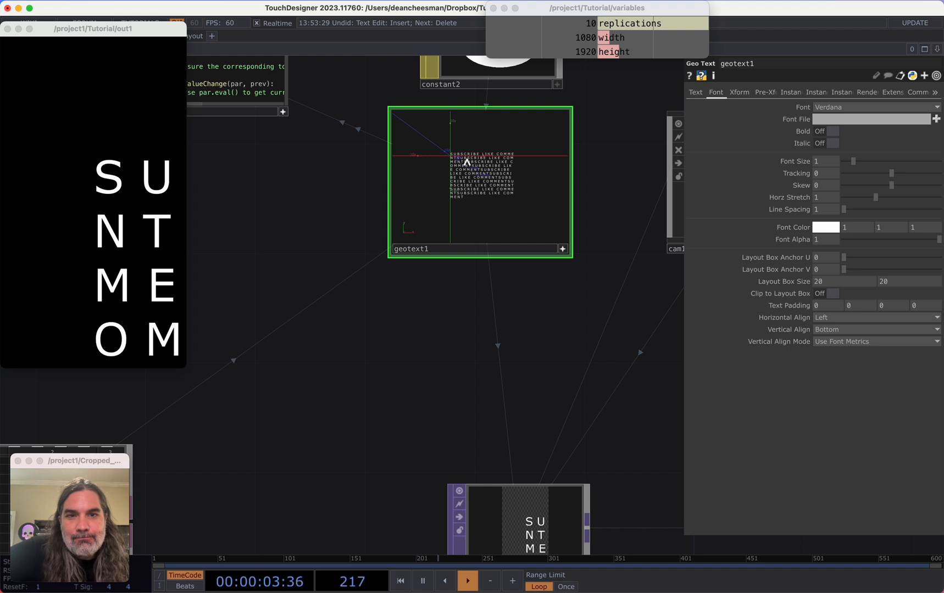
left_click_drag(541, 300, 500, 378)
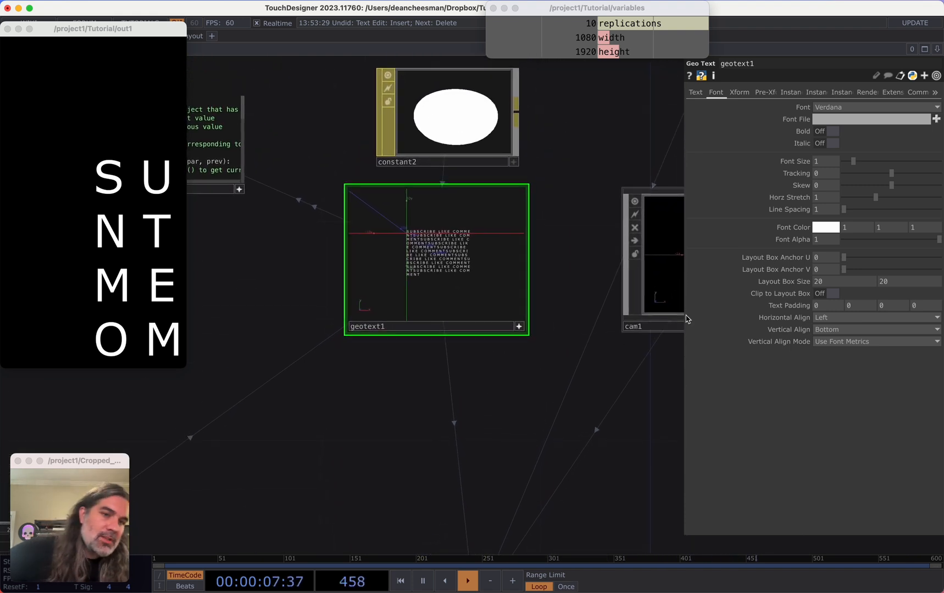
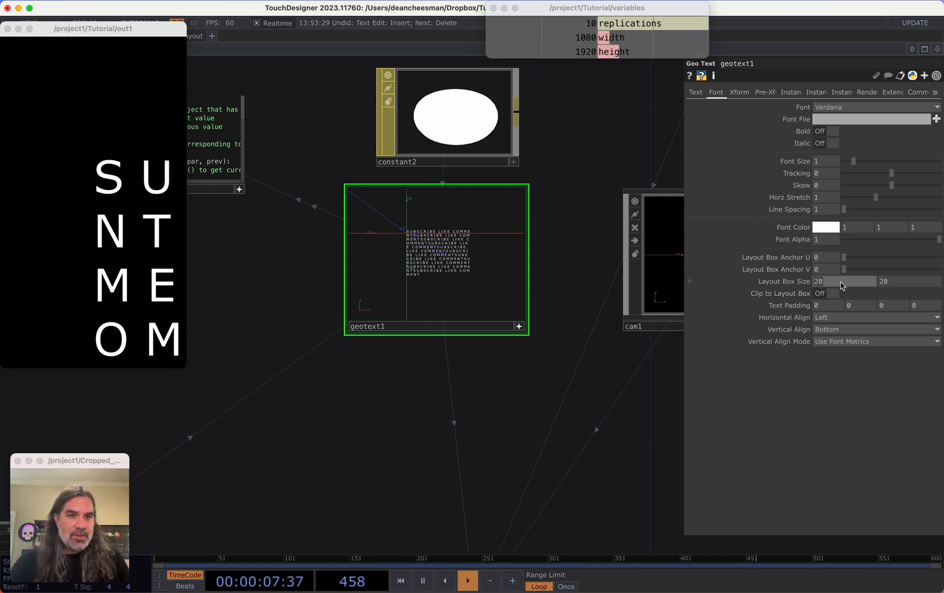
Set geotext1's layout box size to 9 by 16 and lower its font size to 0.54
key("Tab")
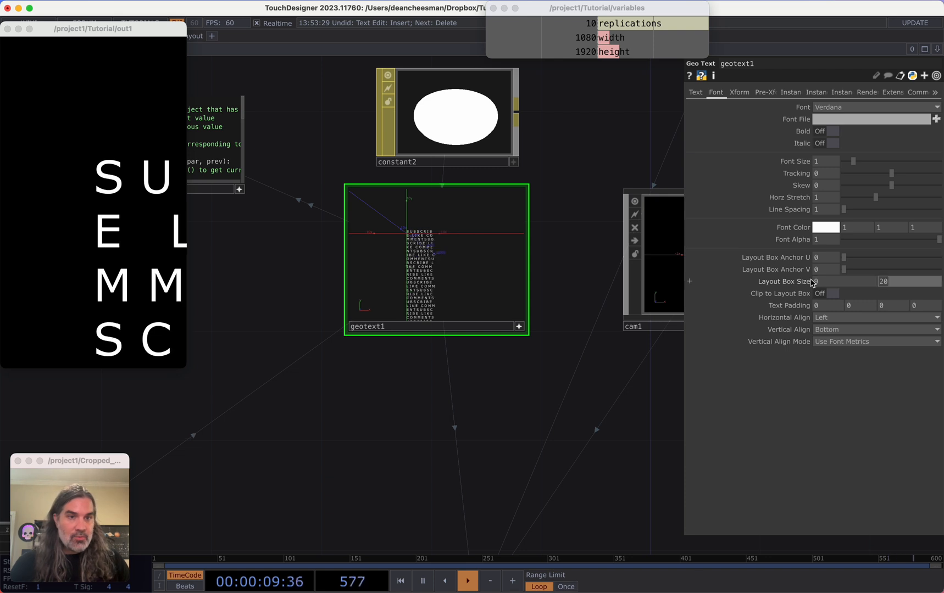
type("16")
key("Tab")
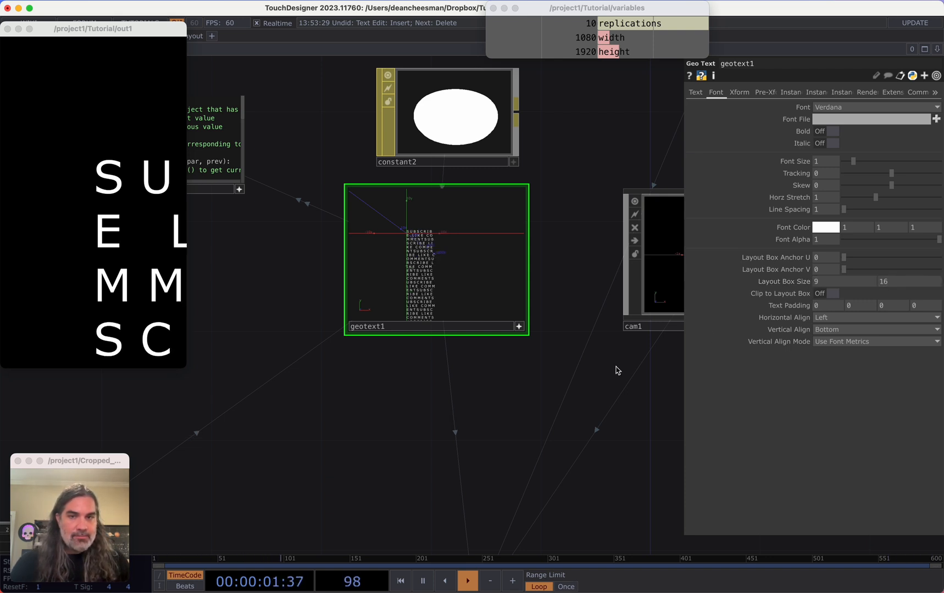
left_click_drag(614, 360, 573, 389)
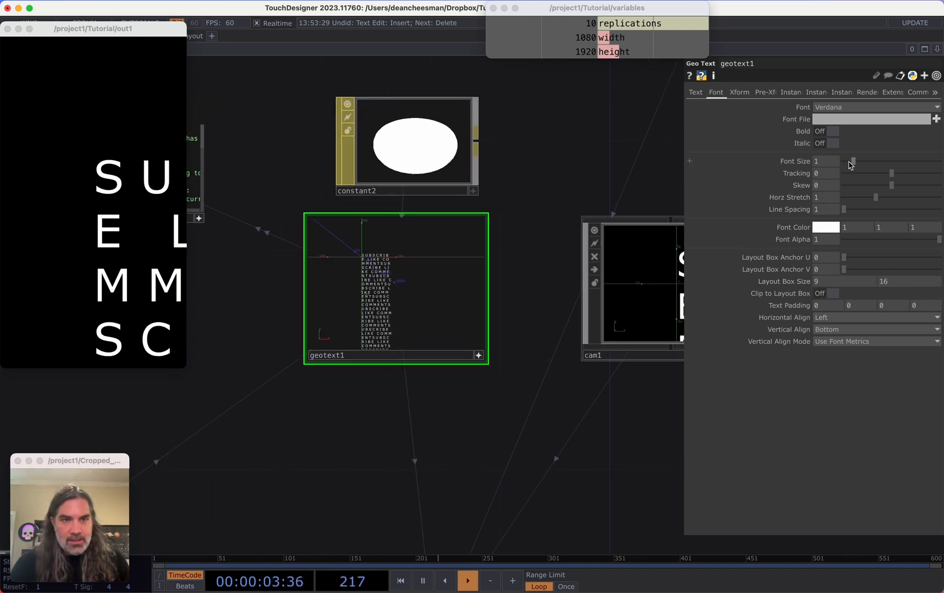
left_click_drag(852, 163, 850, 163)
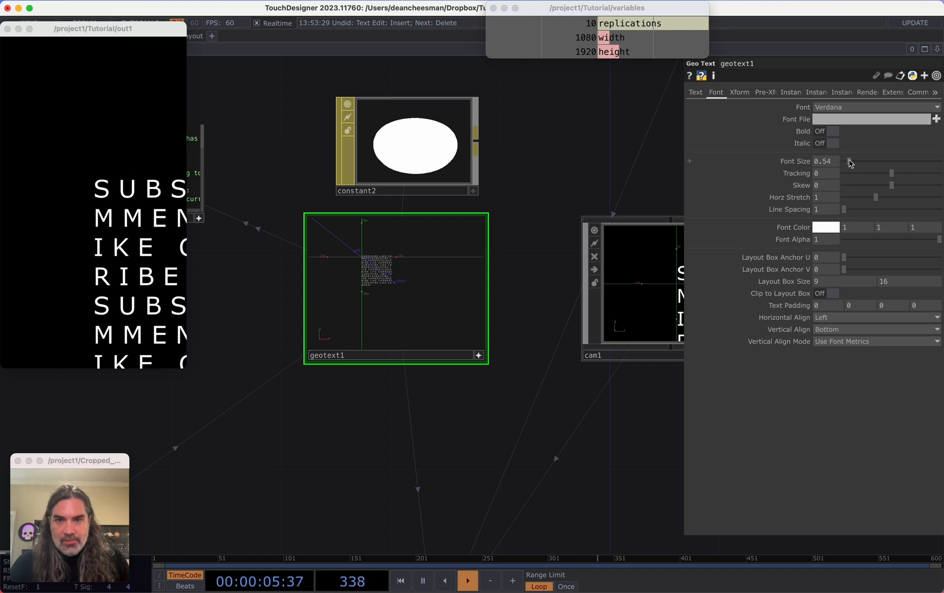
Orbit and zoom cam1's interactive view so the text lines fill the rendered output
left_click_drag(559, 439, 413, 459)
left_click_drag(496, 446, 584, 444)
left_click(620, 304)
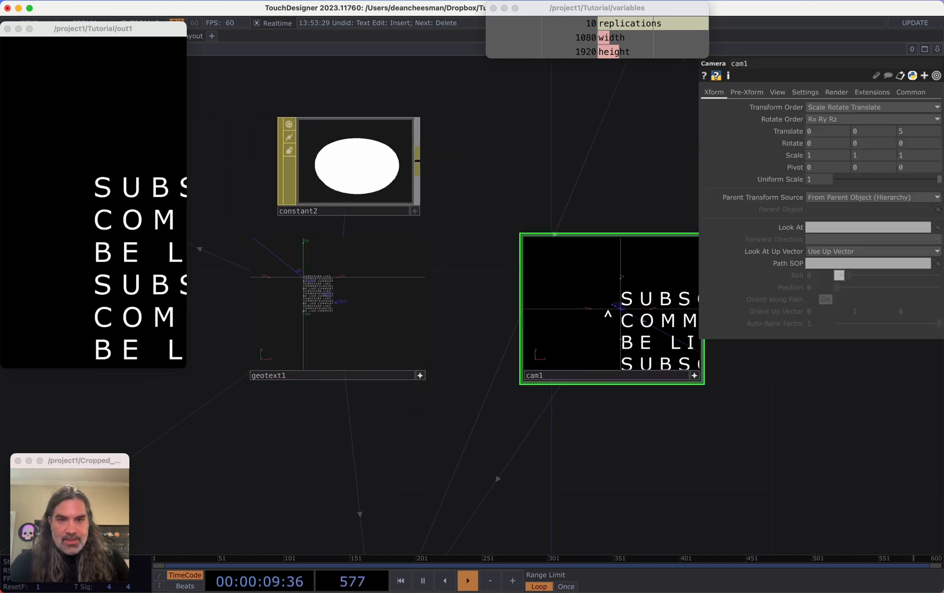
right_click_drag(638, 328, 610, 301)
scroll(614, 308, "down", 5)
scroll(600, 296, "down", 3)
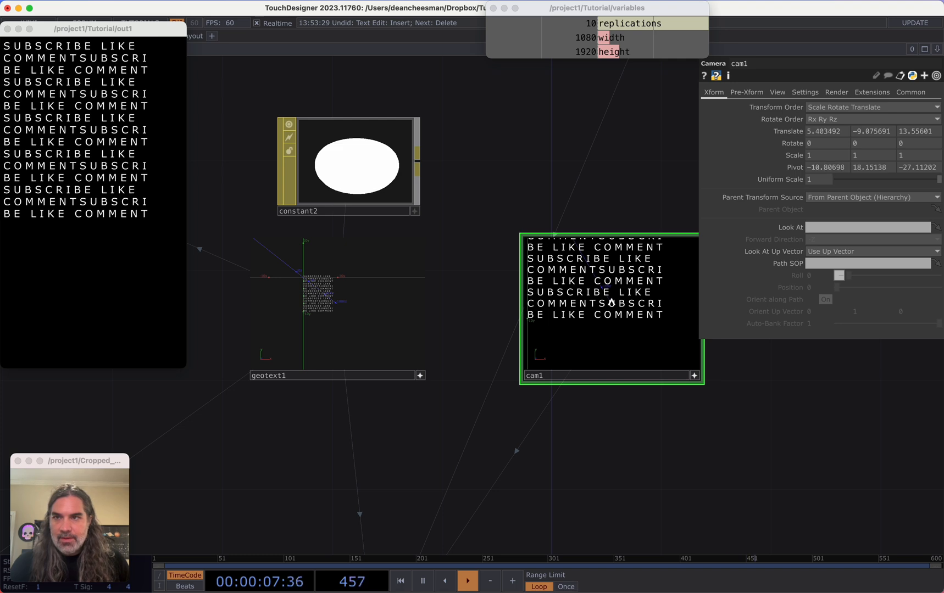
left_click_drag(561, 231, 594, 262)
scroll(577, 256, "down", 10)
scroll(556, 254, "up", 5)
left_click_drag(510, 187, 502, 271)
Set constant1's replications value to 16
left_click(439, 173)
left_click_drag(885, 123, 937, 112)
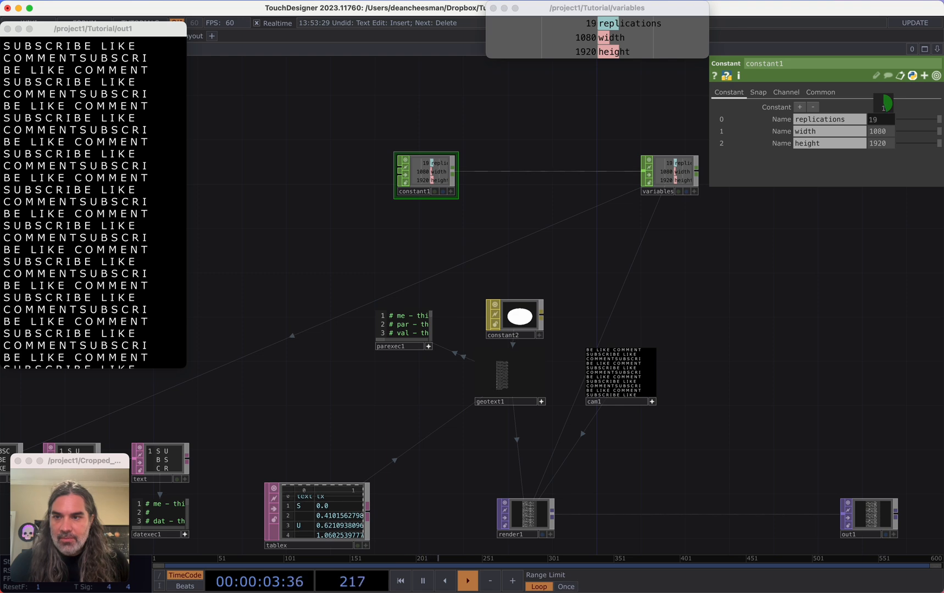
left_click_drag(792, 301, 731, 286)
scroll(637, 318, "up", 4)
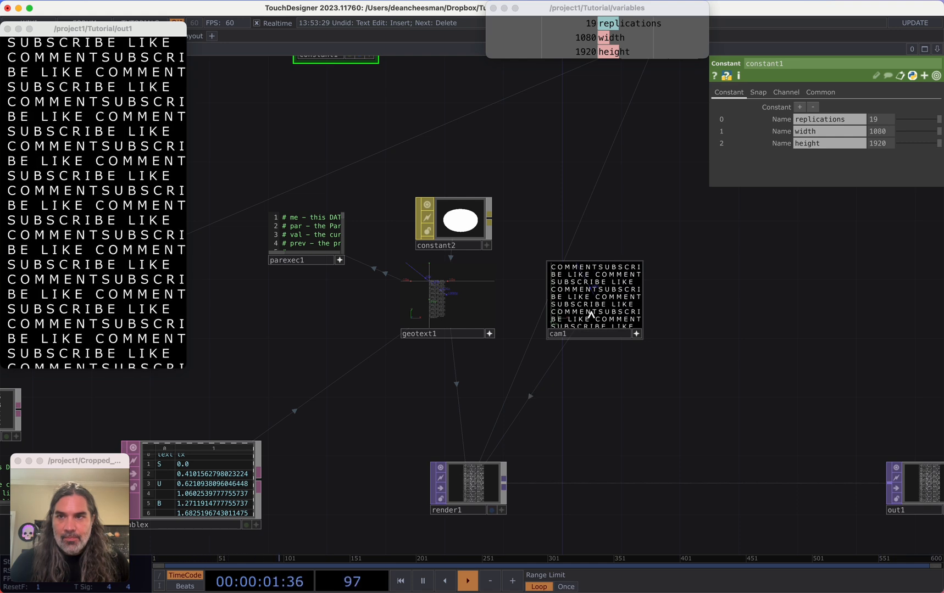
left_click_drag(614, 244, 663, 320)
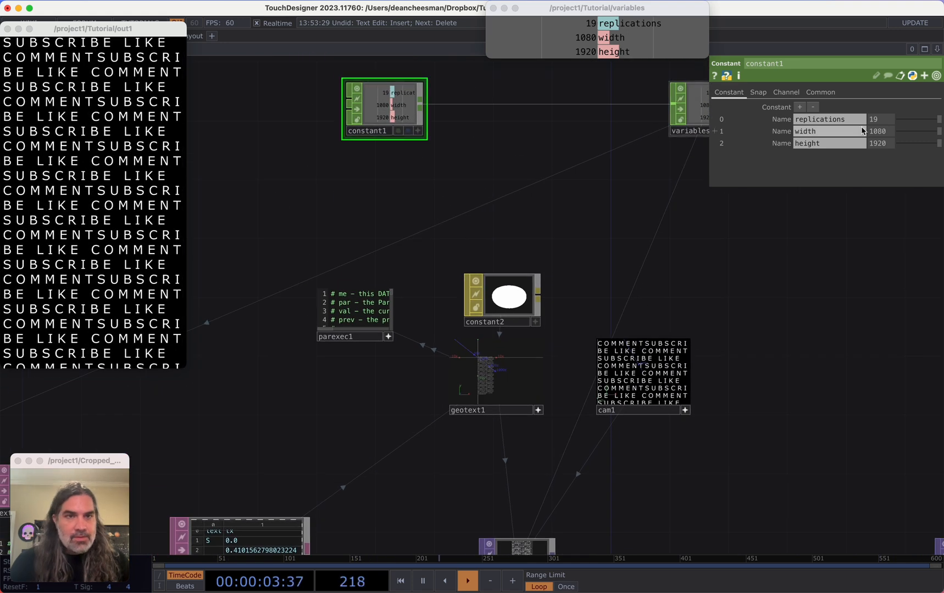
middle_click_drag(884, 120, 886, 103)
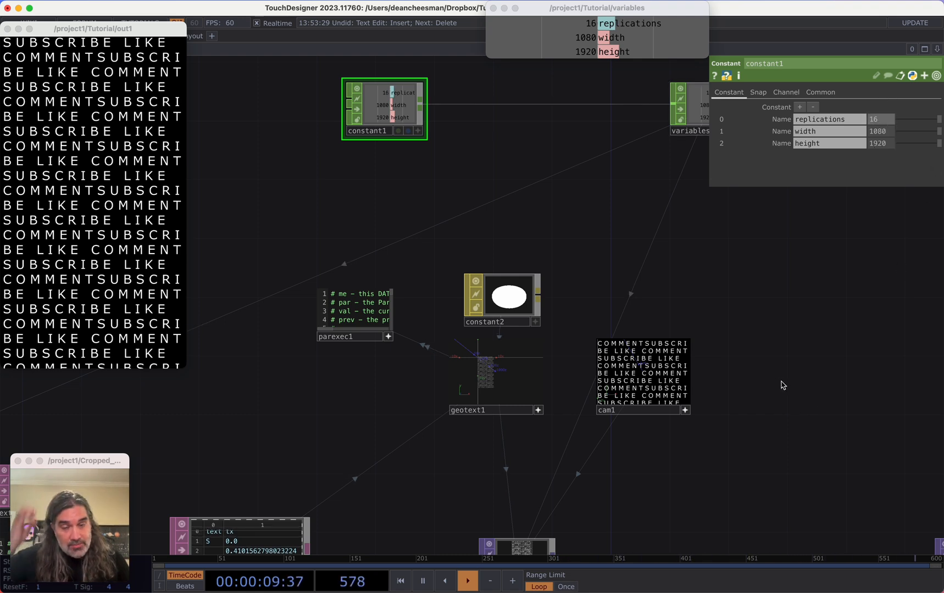
Select geotext1 and reduce its font size further
left_click_drag(780, 381, 829, 315)
scroll(587, 342, "up", 2)
left_click_drag(526, 387, 559, 441)
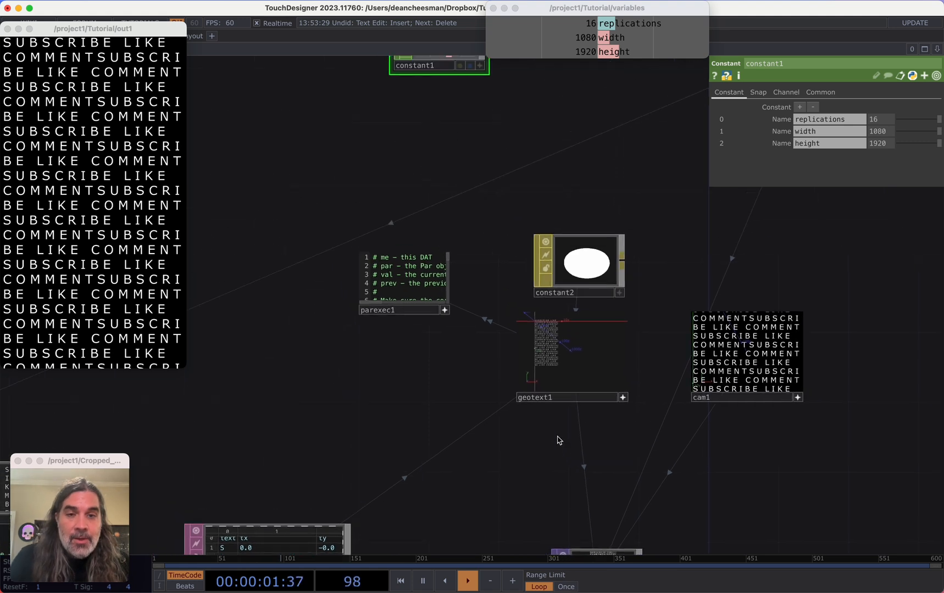
scroll(560, 408, "up", 4)
middle_click_drag(567, 311, 588, 329)
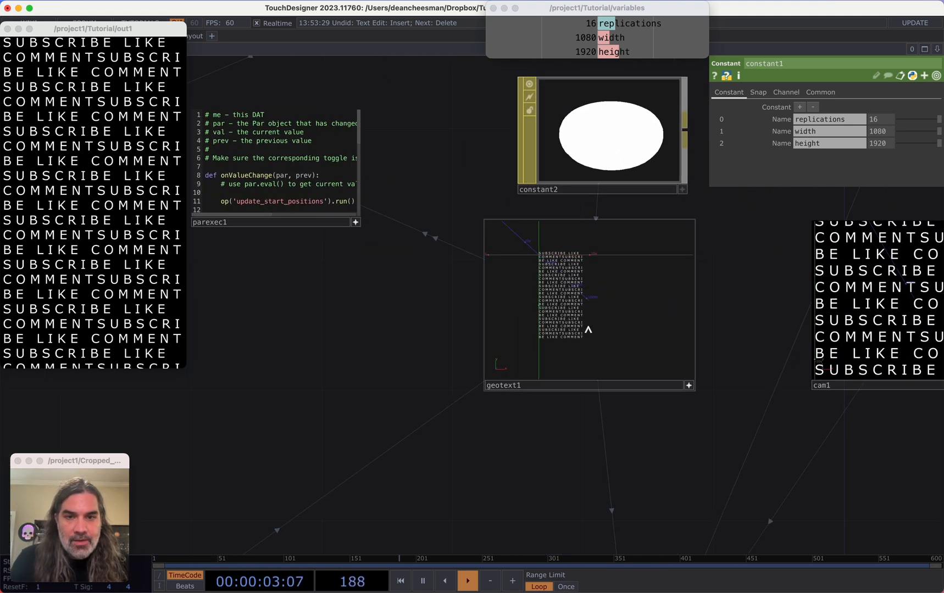
left_click(573, 384)
left_click_drag(854, 166, 850, 167)
Set constant1's replications value to 31
middle_click_drag(361, 395, 386, 357)
left_click_drag(411, 240, 385, 457)
left_click(345, 172)
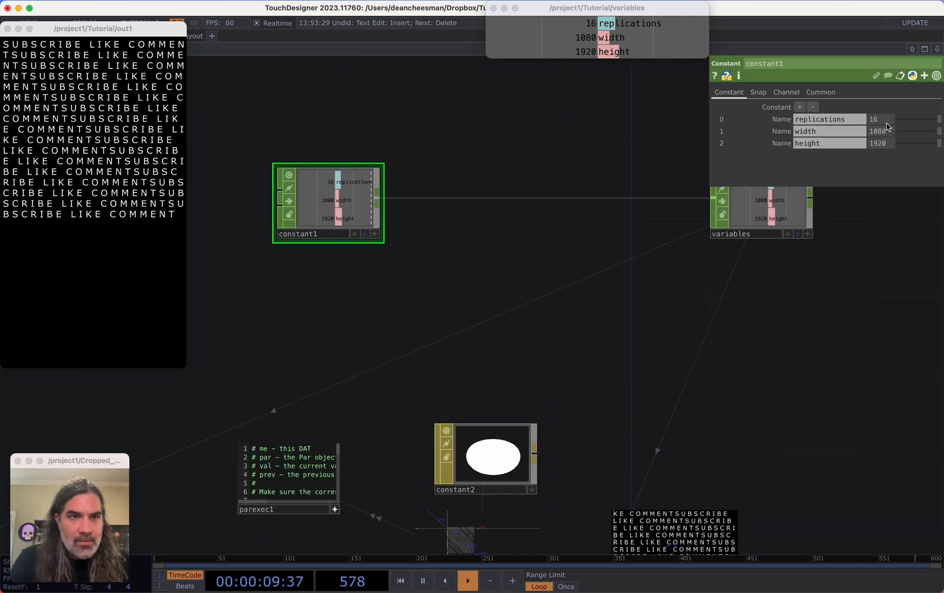
middle_click_drag(885, 120, 884, 103)
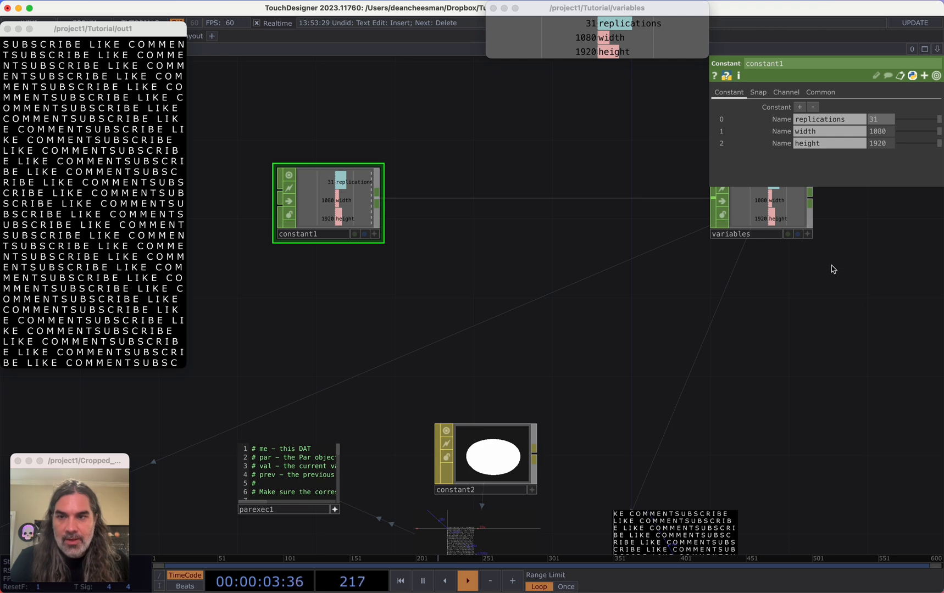
Zoom into the tablex spec table to examine its text and tx, ty, tz columns
scroll(734, 295, "down", 5)
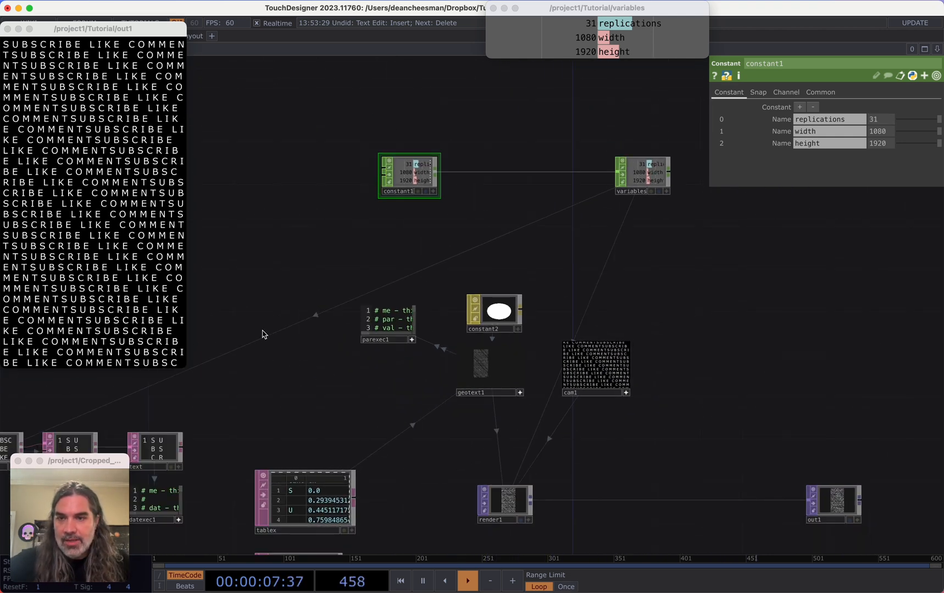
scroll(341, 301, "up", 8)
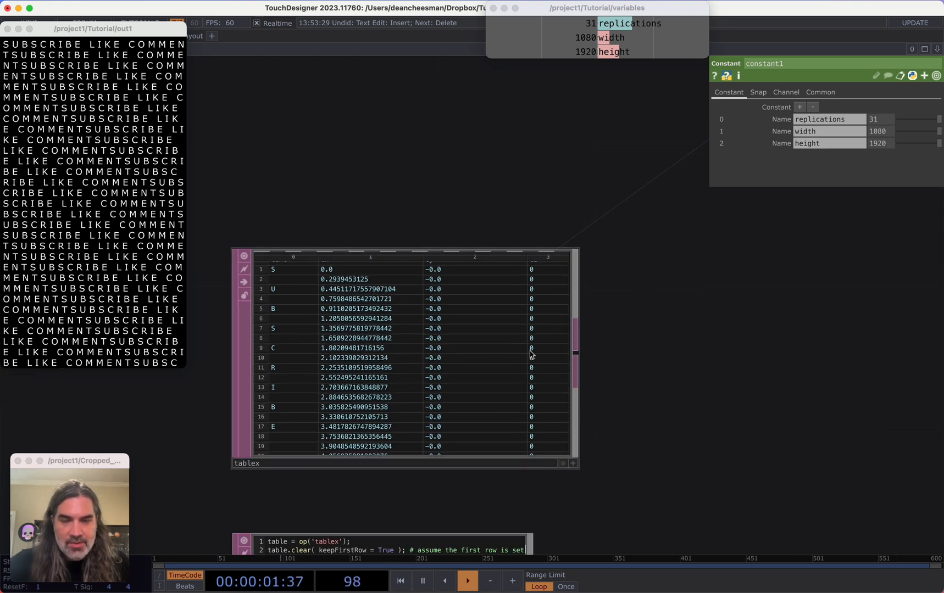
scroll(446, 305, "up", 2)
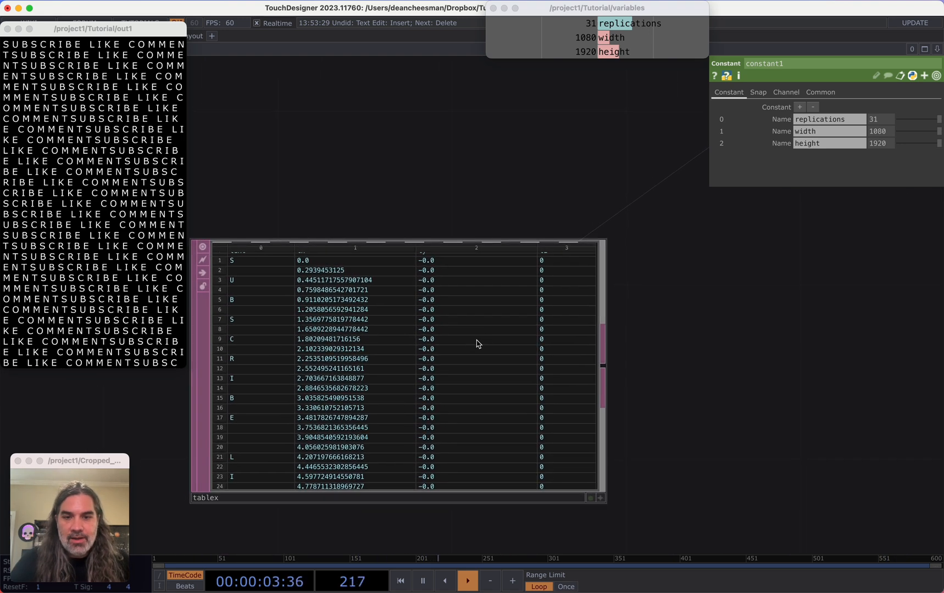
left_click(459, 345)
scroll(445, 346, "up", 2)
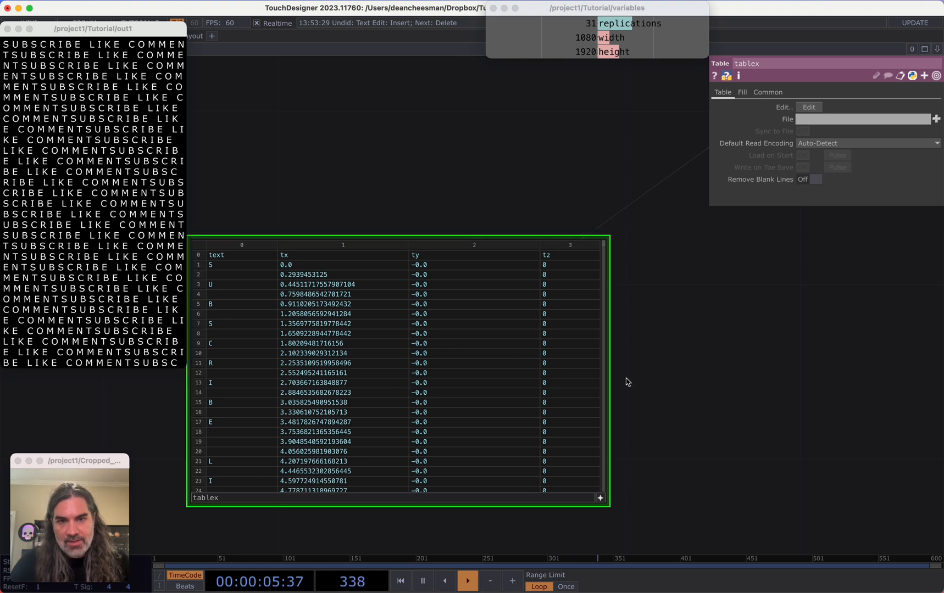
scroll(653, 371, "down", 10)
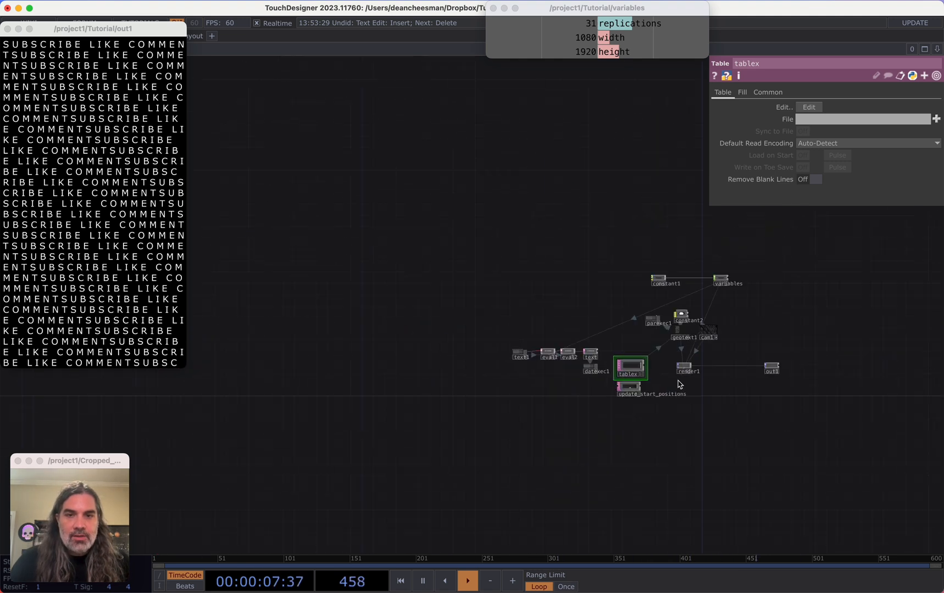
scroll(660, 384, "up", 2)
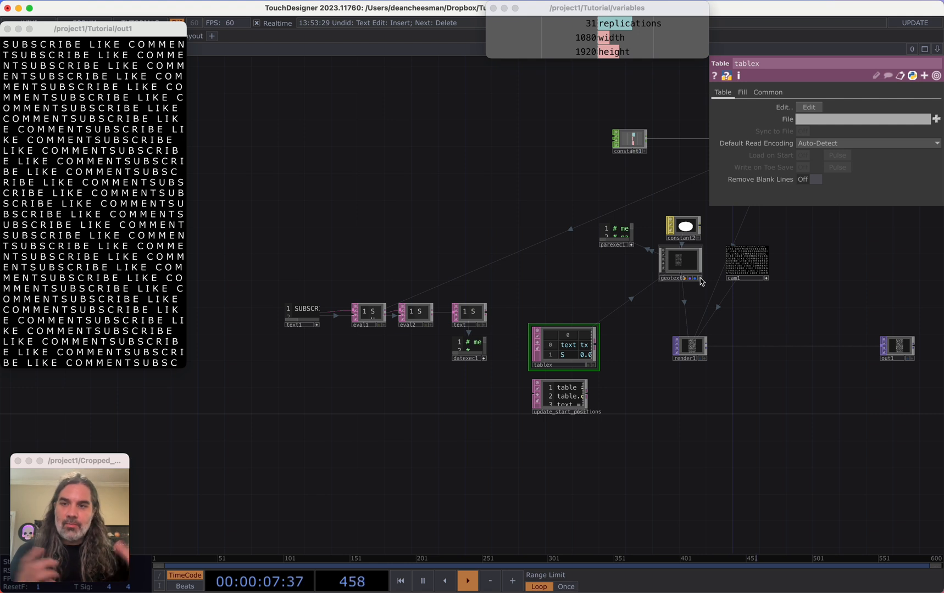
Append a Null DAT to tablex and place it below the table
left_click_drag(634, 389, 610, 330)
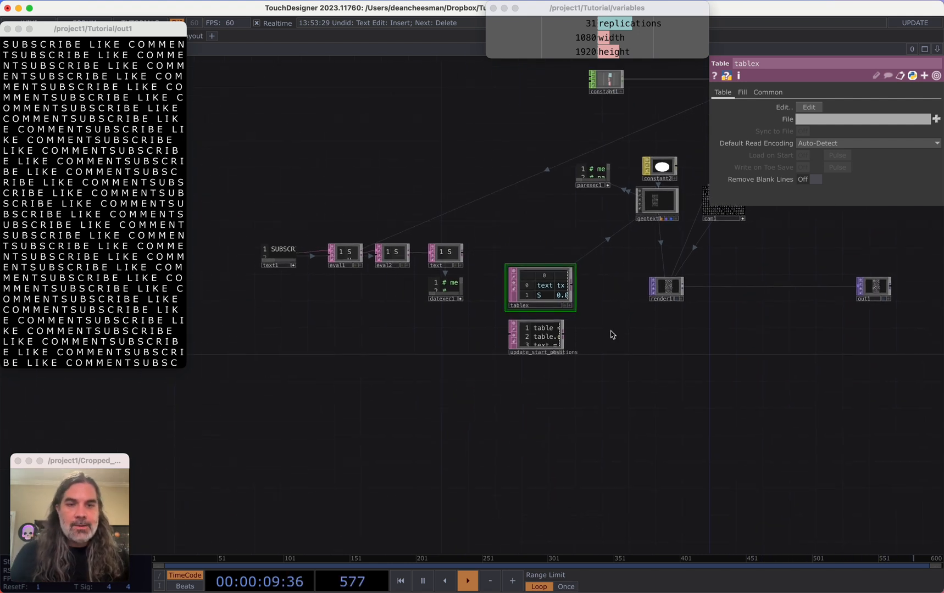
scroll(610, 330, "up", 3)
right_click_drag(601, 360, 516, 282)
left_click_drag(515, 284, 488, 284)
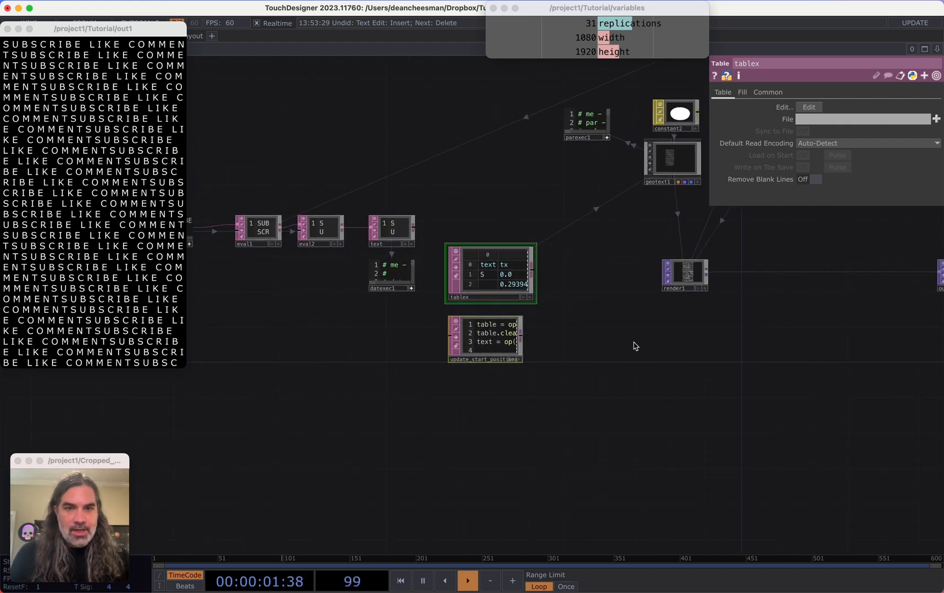
left_click_drag(560, 282, 501, 329)
left_click(503, 334)
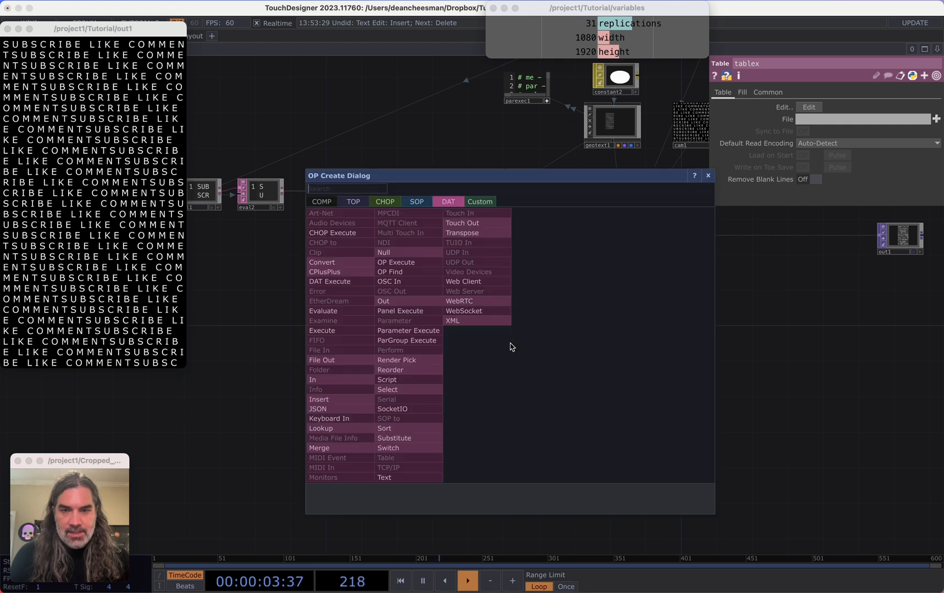
left_click(406, 251)
left_click(499, 396)
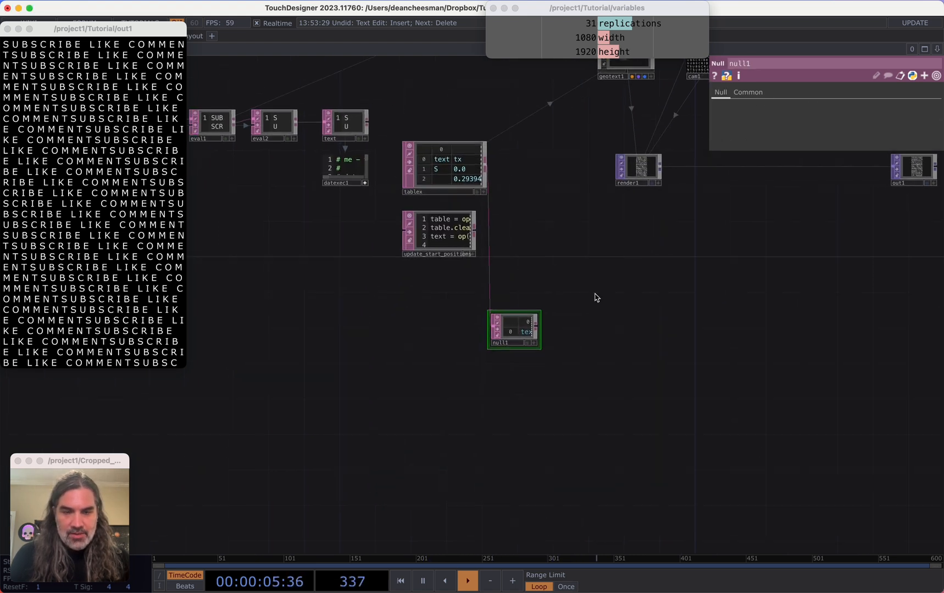
Append a DAT to CHOP to the null DAT's output
key("shift+h")
scroll(521, 284, "down", 3)
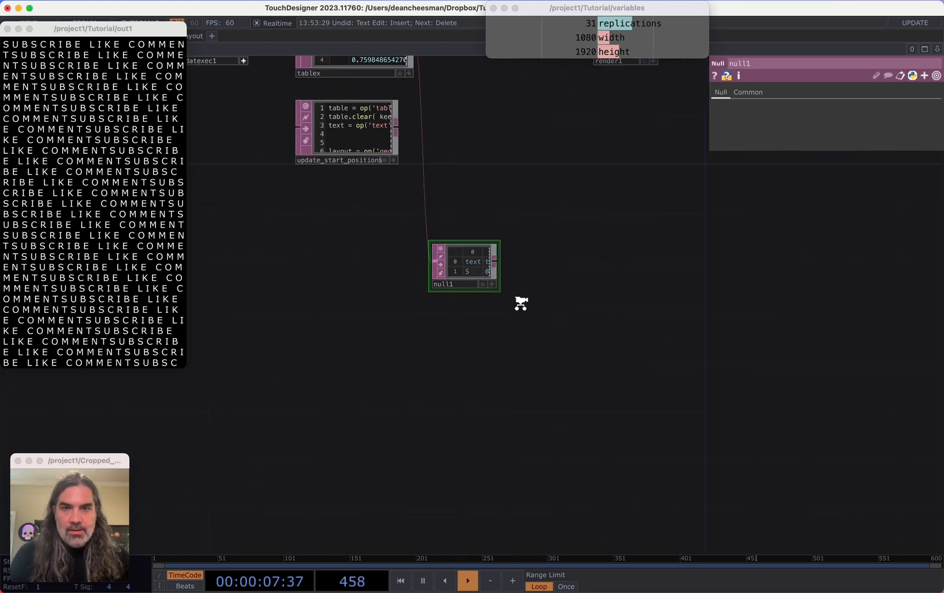
scroll(495, 281, "up", 3)
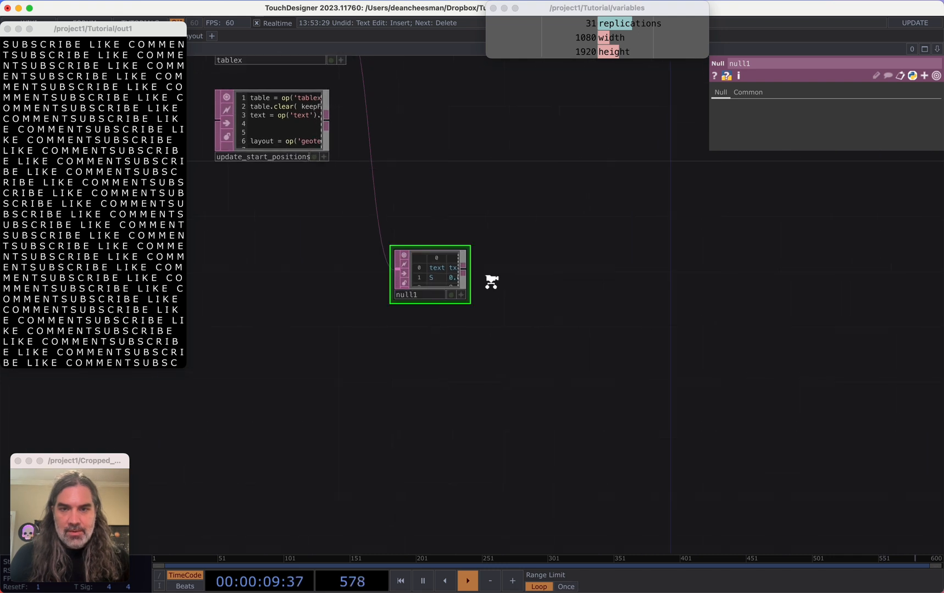
left_click(457, 274)
left_click(511, 267)
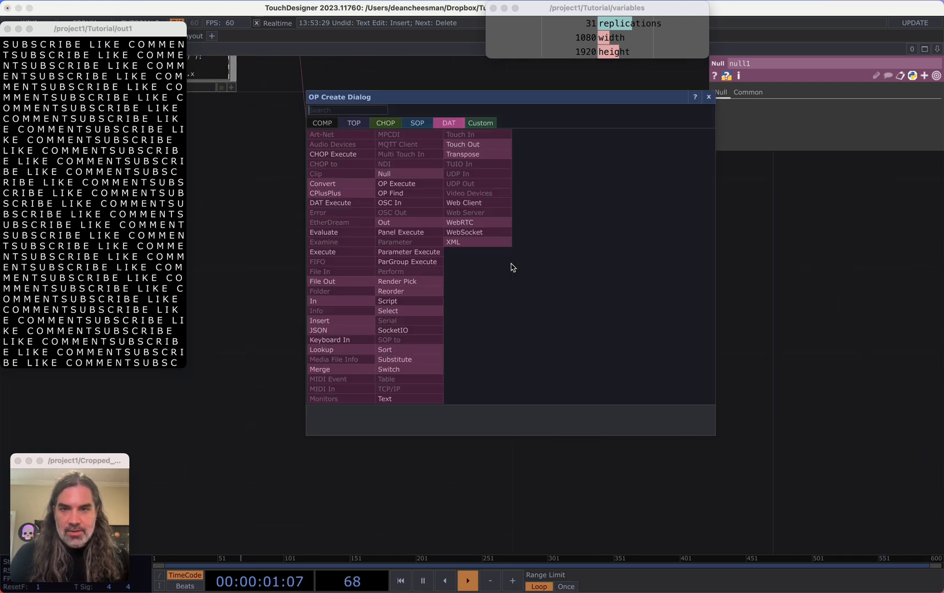
left_click(386, 126)
left_click(330, 135)
left_click(550, 269)
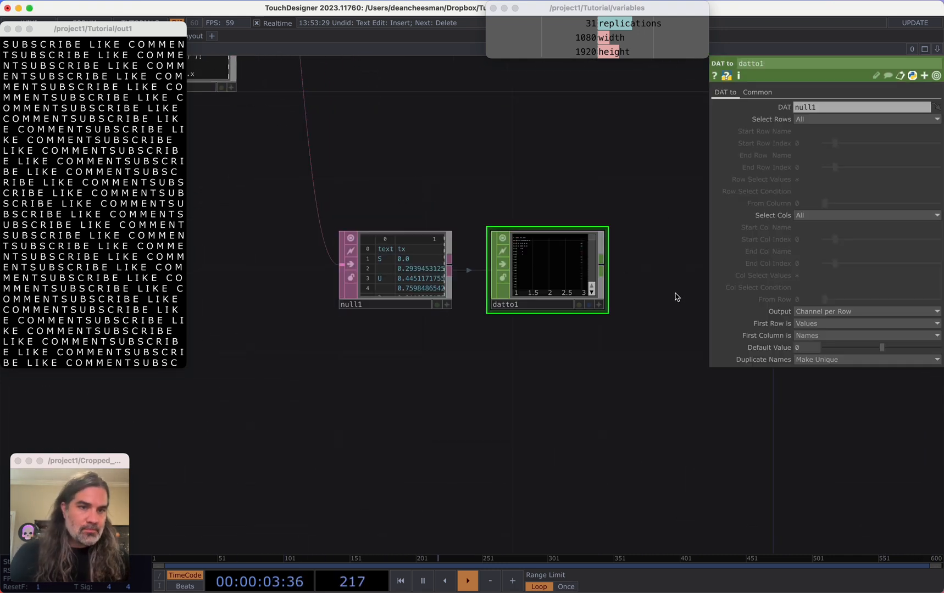
Set the DAT to CHOP's output to Channel per Column and its first row to Names
scroll(654, 291, "up", 3)
left_click(841, 311)
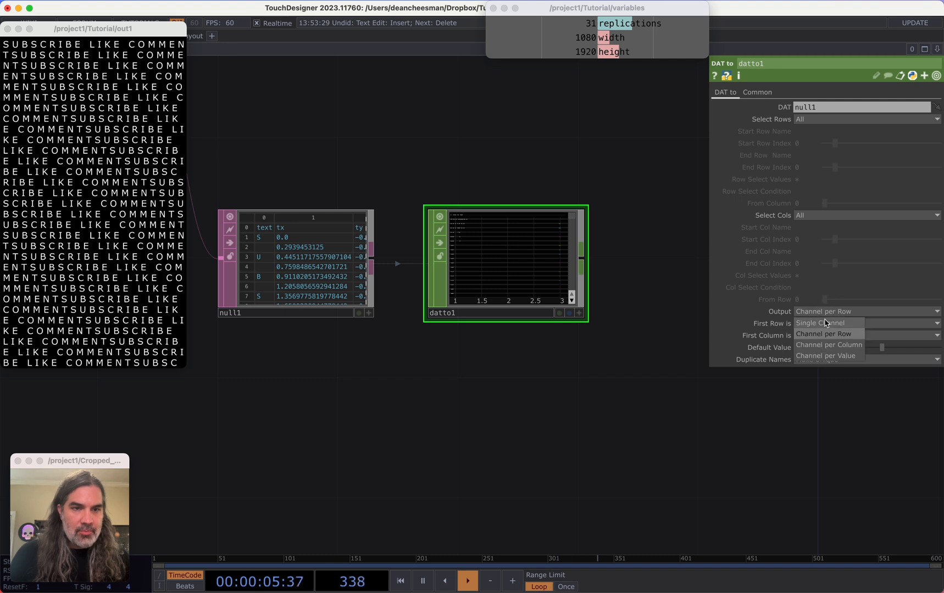
left_click(829, 345)
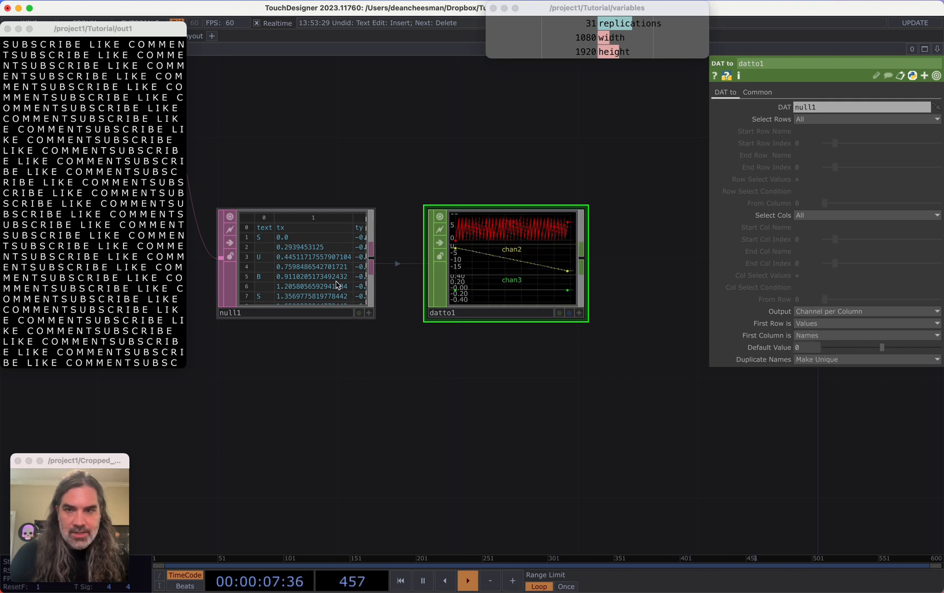
scroll(535, 266, "up", 4)
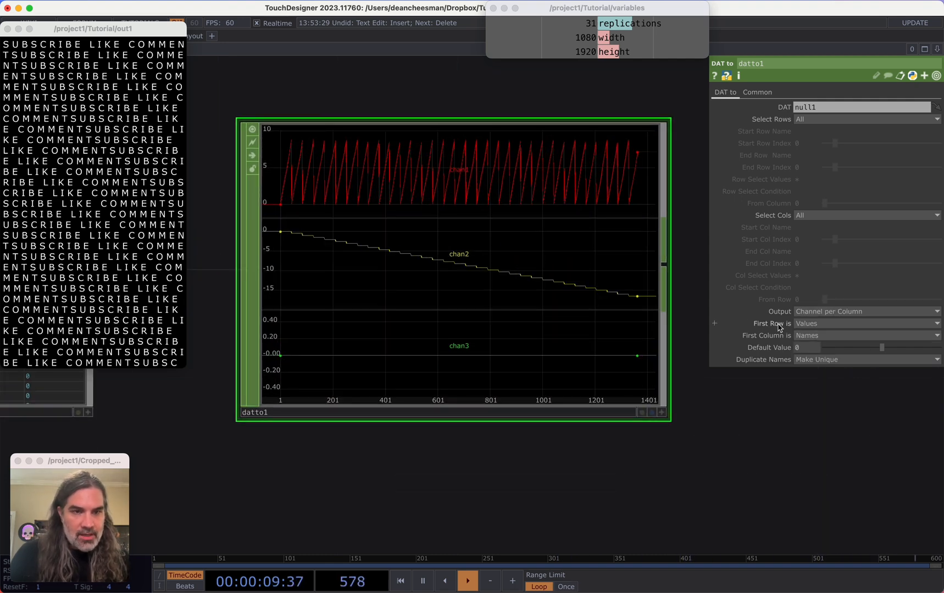
left_click(815, 324)
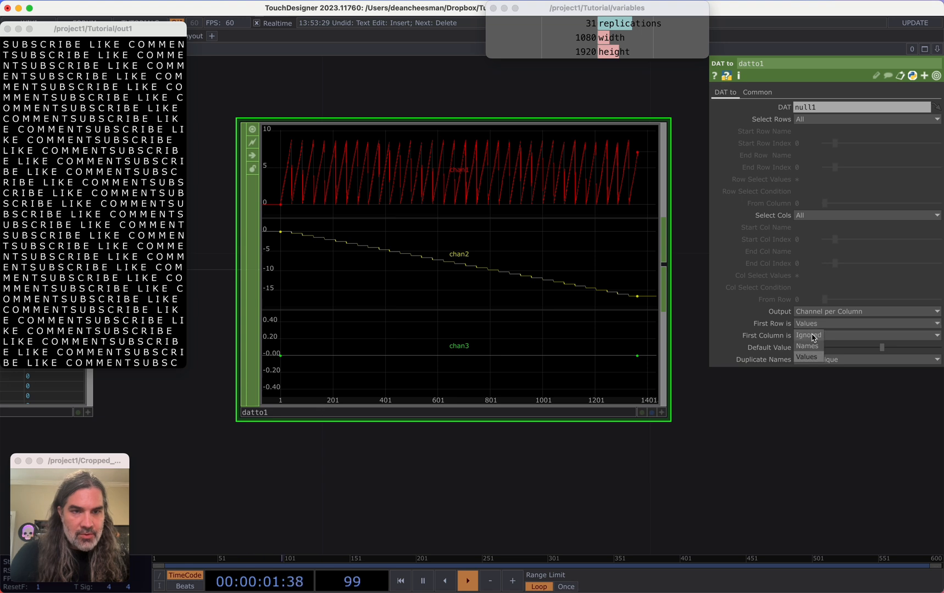
left_click(808, 350)
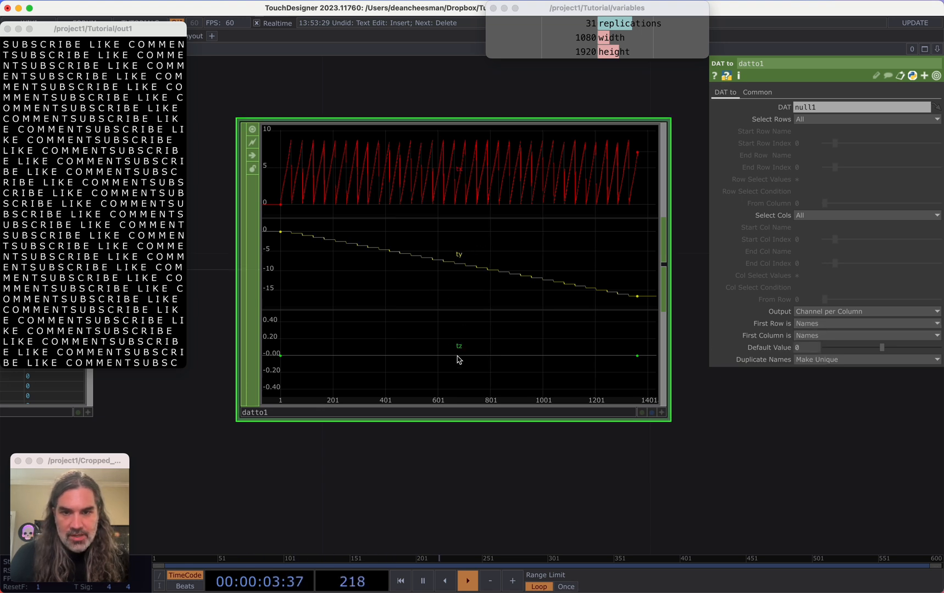
Append a Null CHOP to the DAT to CHOP and place it beside it
left_click_drag(472, 453, 405, 461)
scroll(574, 455, "down", 4)
scroll(575, 457, "down", 1)
scroll(585, 460, "down", 3)
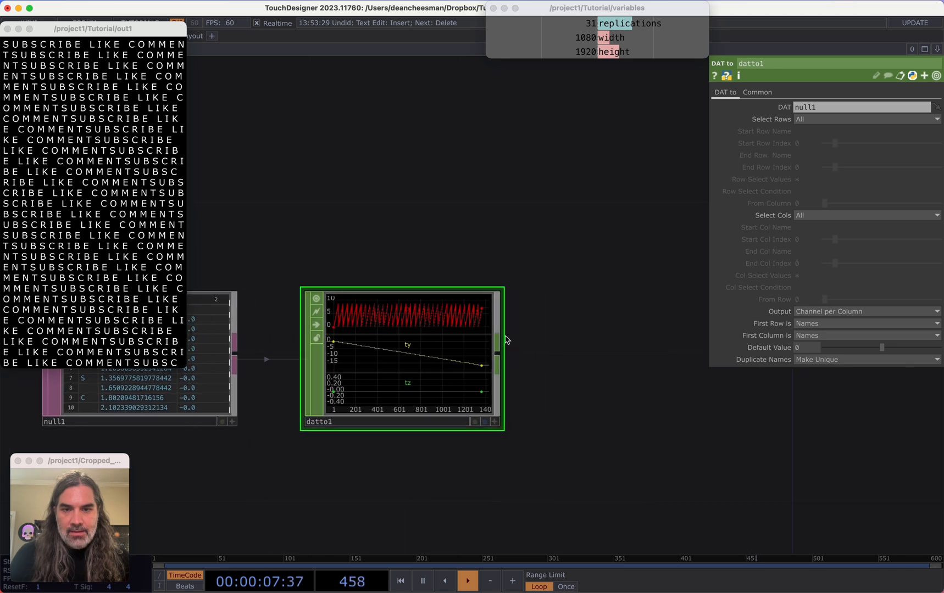
left_click_drag(498, 347, 630, 347)
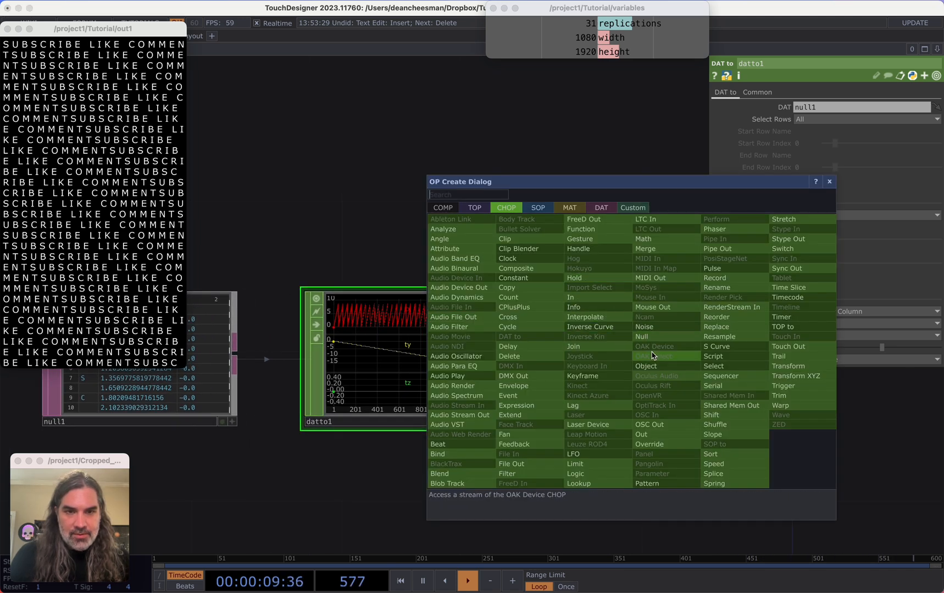
left_click(650, 337)
left_click(625, 364)
left_click_drag(717, 395, 477, 383)
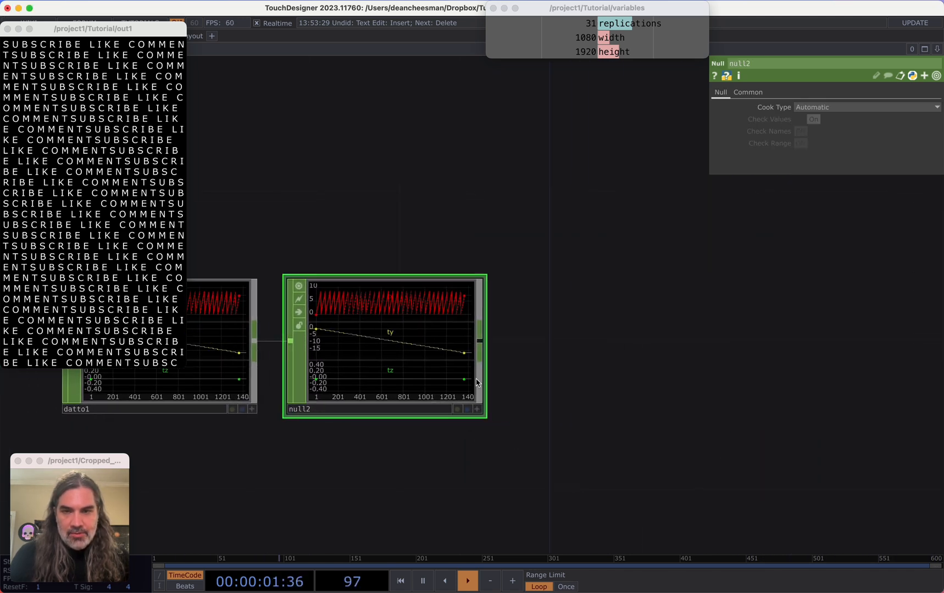
Append a CHOP to TOP to the null CHOP's output and place it to the right
left_click_drag(486, 346, 574, 338)
left_click(414, 197)
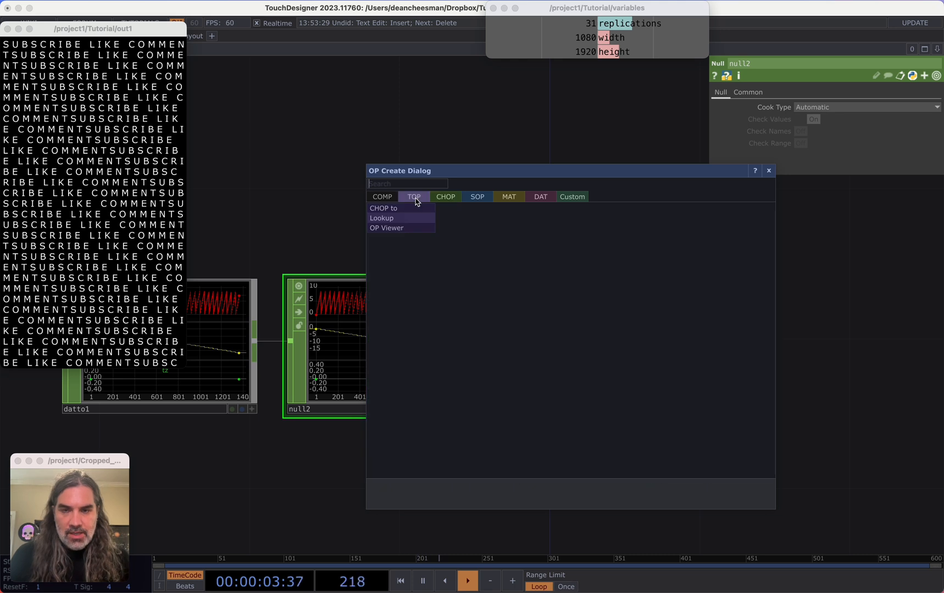
left_click(409, 212)
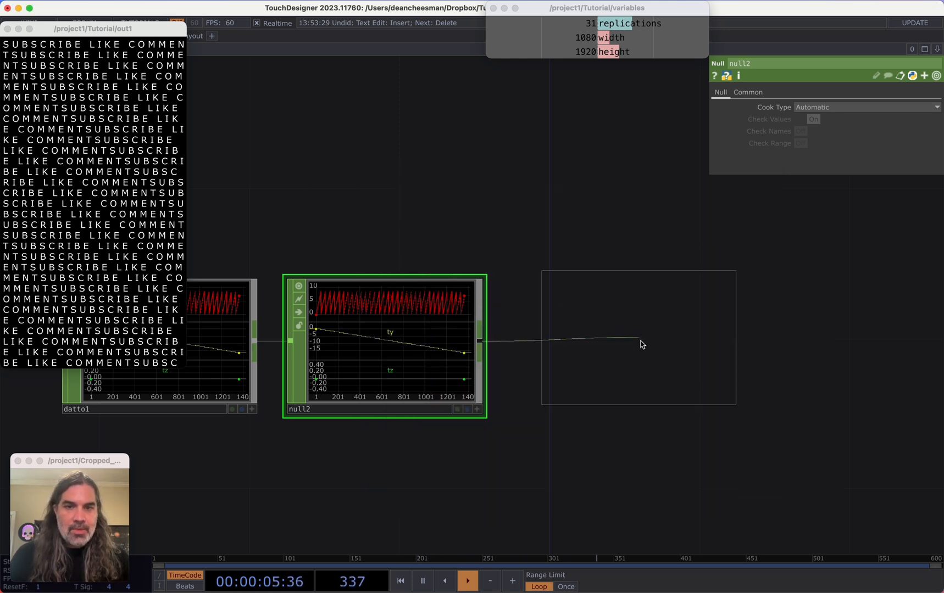
left_click(635, 344)
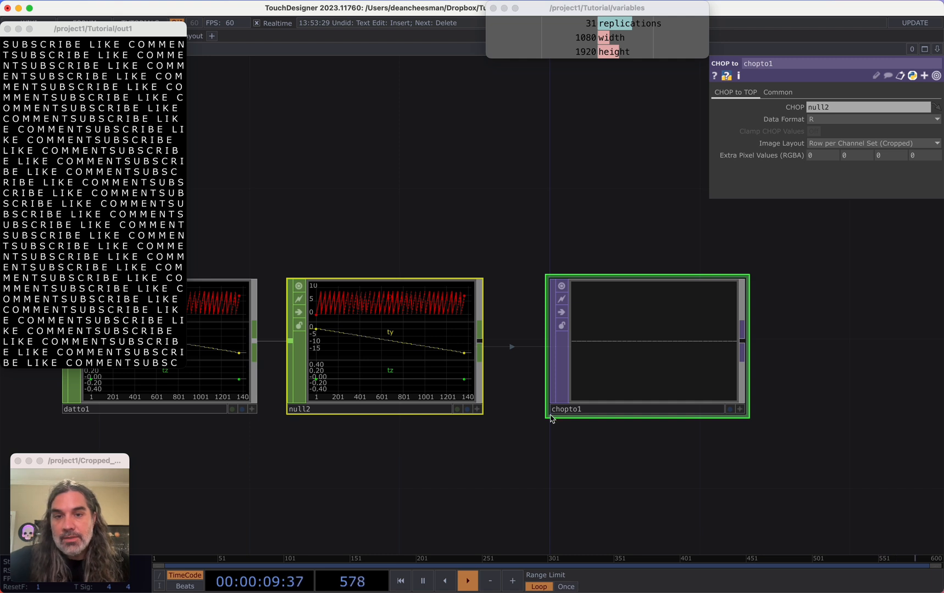
Set the CHOP to TOP's data format to RGB and its image layout to Fit to Square (Combine Sets)
key("h")
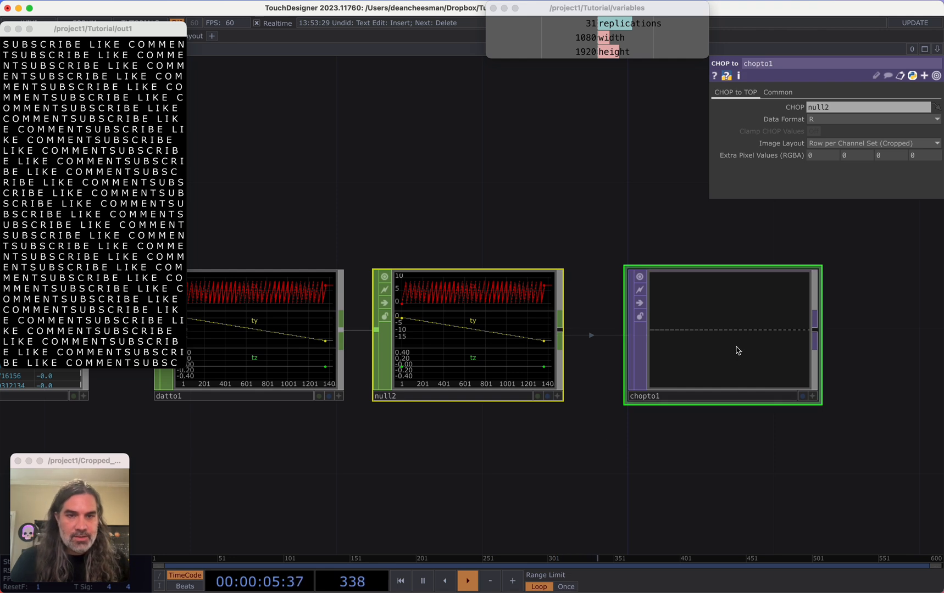
scroll(738, 350, "up", 3)
left_click_drag(417, 430, 494, 442)
scroll(761, 398, "up", 1)
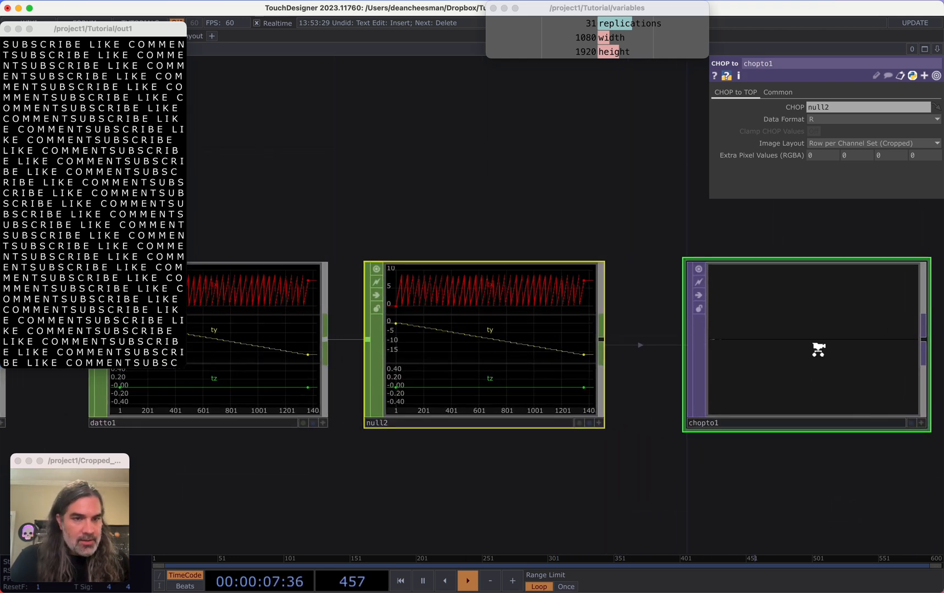
scroll(817, 348, "up", 2)
scroll(505, 495, "right", 2)
scroll(506, 495, "right", 3)
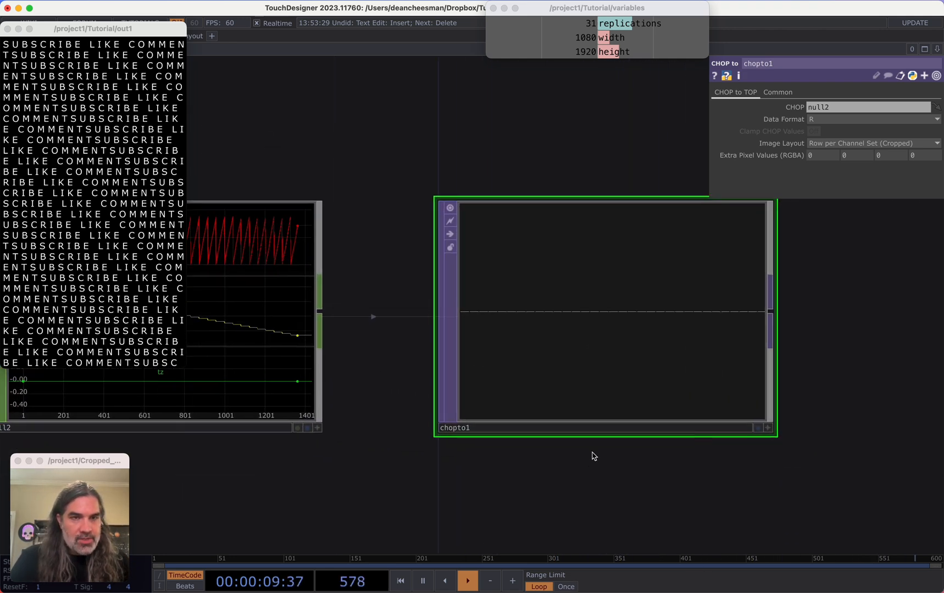
left_click(831, 121)
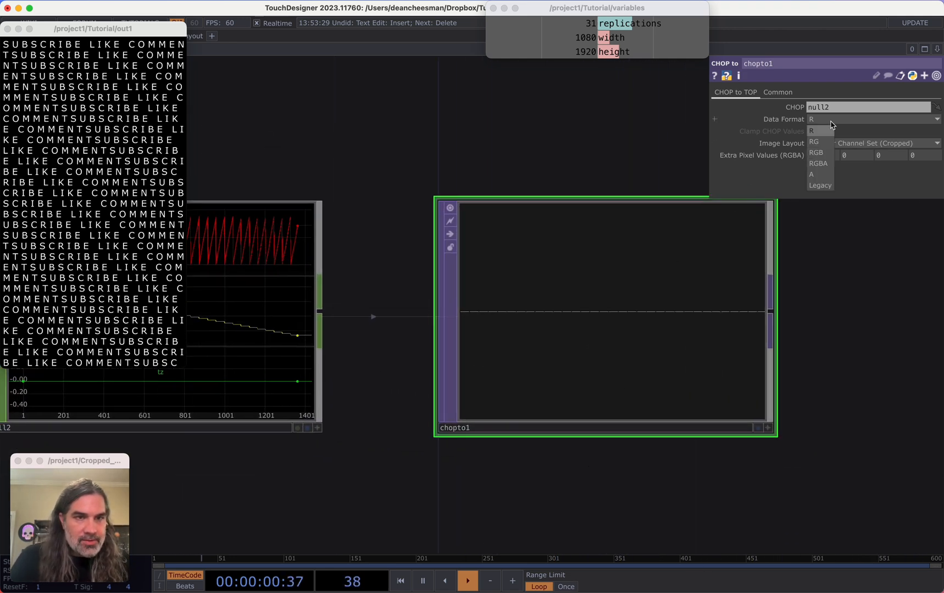
left_click(823, 154)
left_click(846, 143)
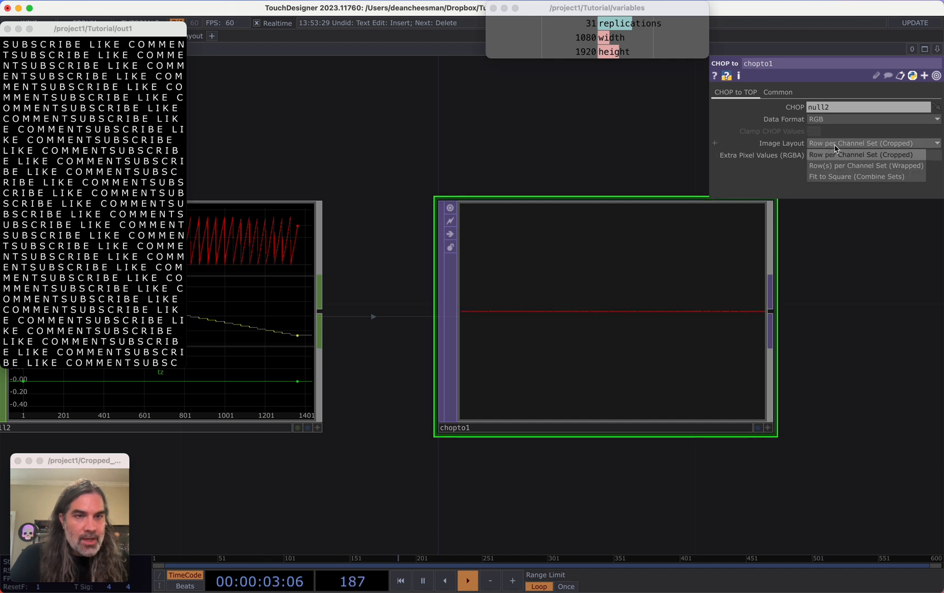
left_click(830, 176)
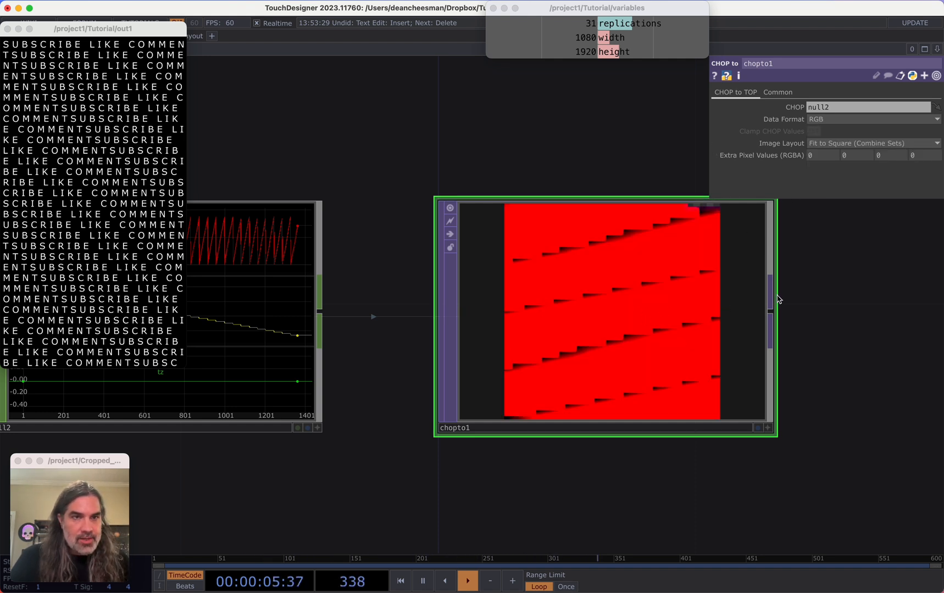
Inspect the CHOP to TOP image's pixel values and survey the surrounding network
scroll(718, 316, "down", 4)
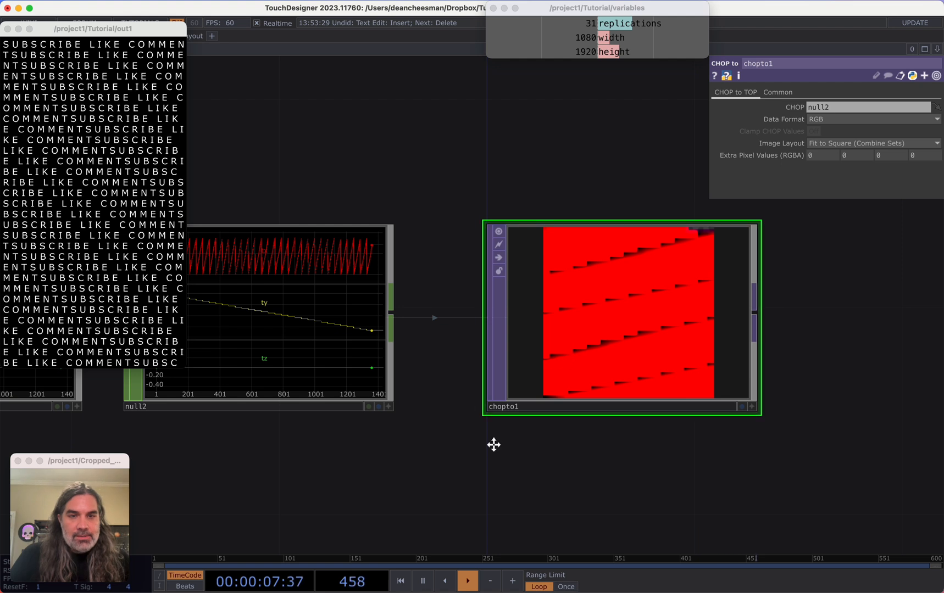
left_click_drag(494, 445, 548, 447)
scroll(693, 318, "up", 4)
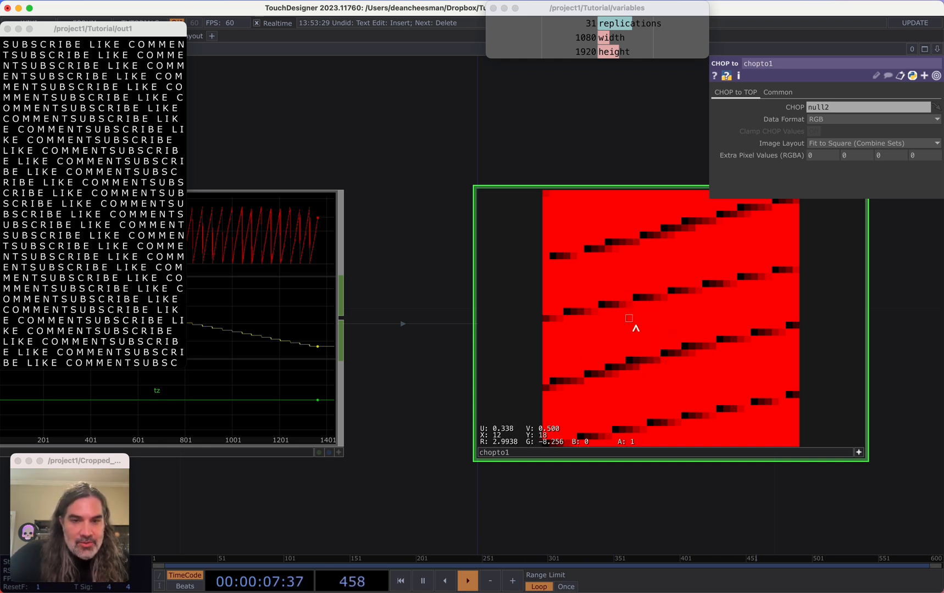
scroll(428, 417, "down", 3)
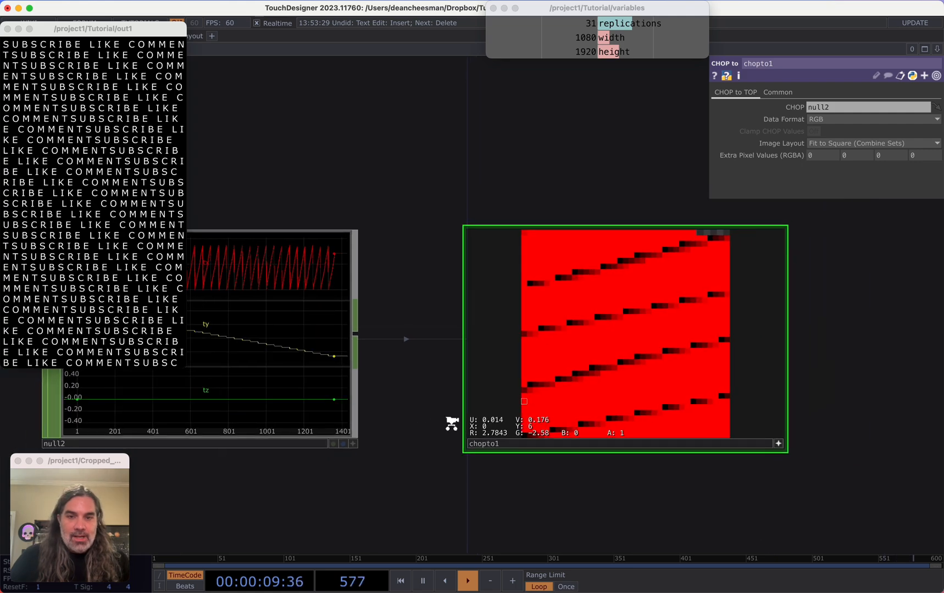
left_click(731, 442)
scroll(731, 444, "down", 8)
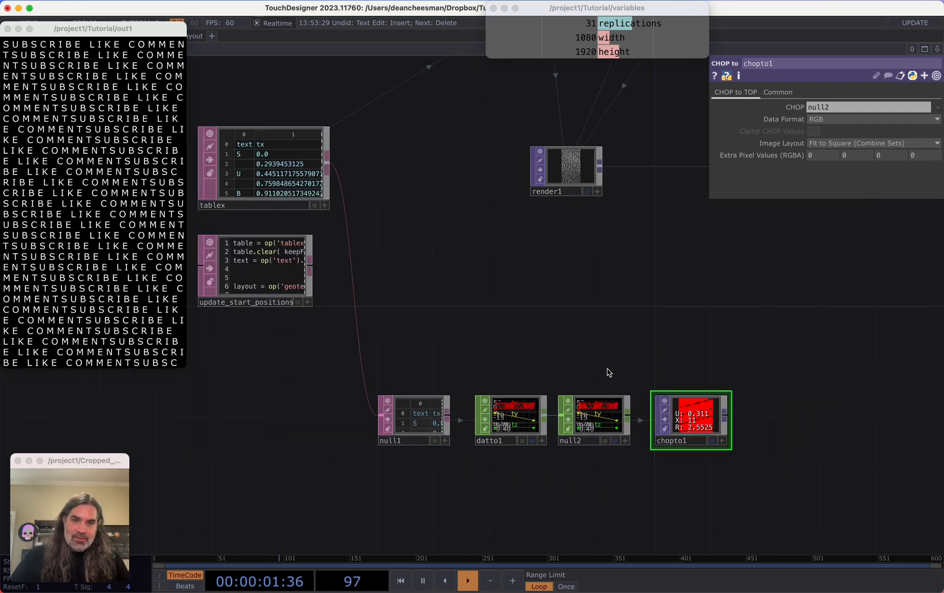
left_click_drag(448, 299, 420, 591)
scroll(463, 344, "up", 6)
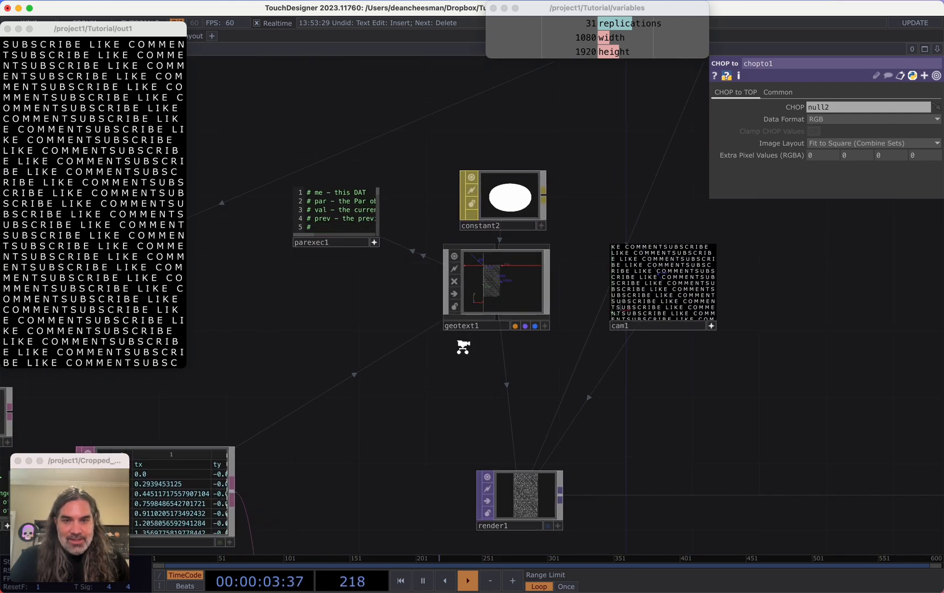
left_click_drag(521, 360, 592, 324)
scroll(592, 325, "down", 10)
scroll(496, 402, "up", 10)
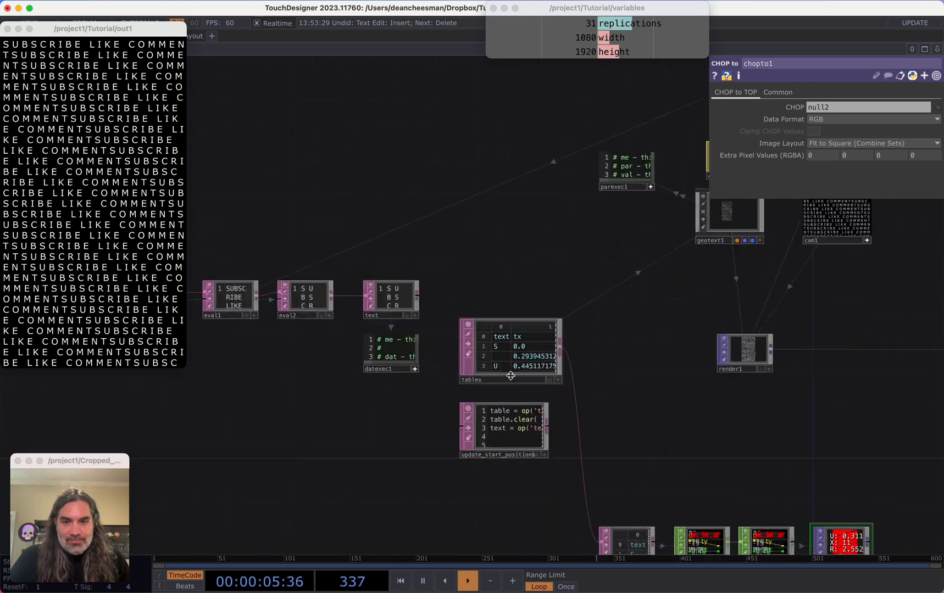
left_click_drag(813, 359, 404, 526)
left_click_drag(604, 395, 606, 331)
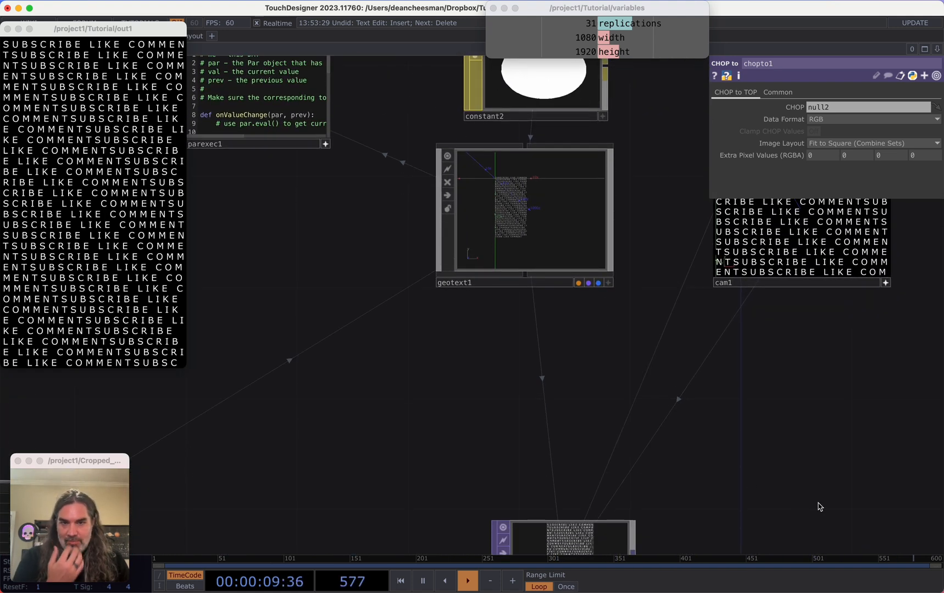
scroll(590, 307, "down", 2)
left_click_drag(818, 503, 563, 214)
scroll(564, 218, "down", 6)
scroll(568, 263, "up", 3)
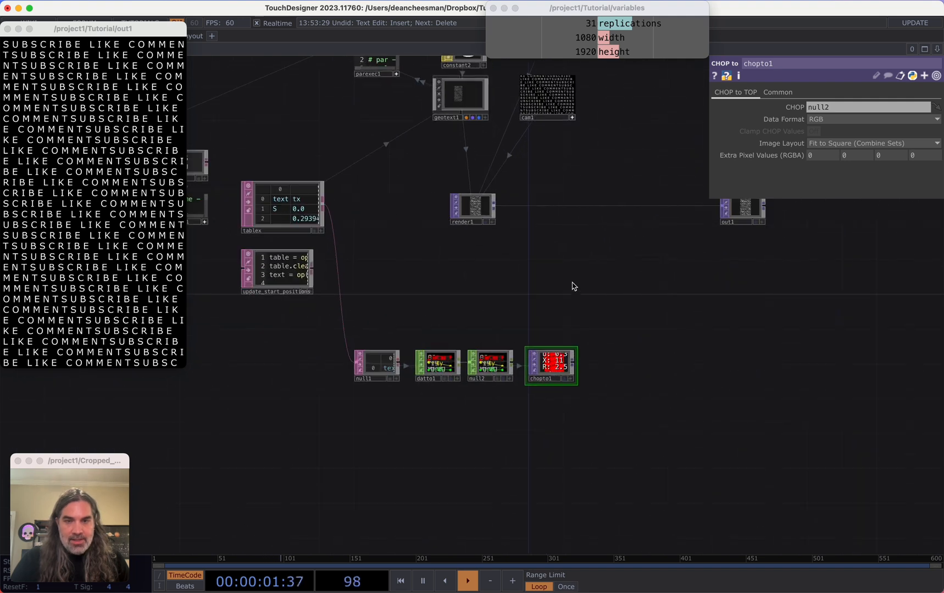
Append a Math TOP to the CHOP to TOP's output
left_click(602, 367)
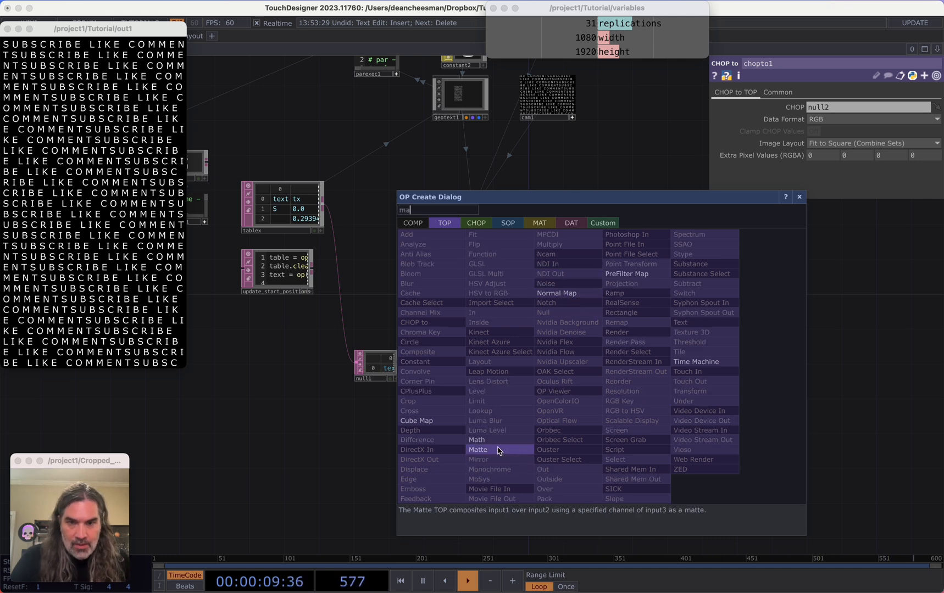
left_click(476, 440)
left_click(631, 396)
scroll(611, 366, "up", 5)
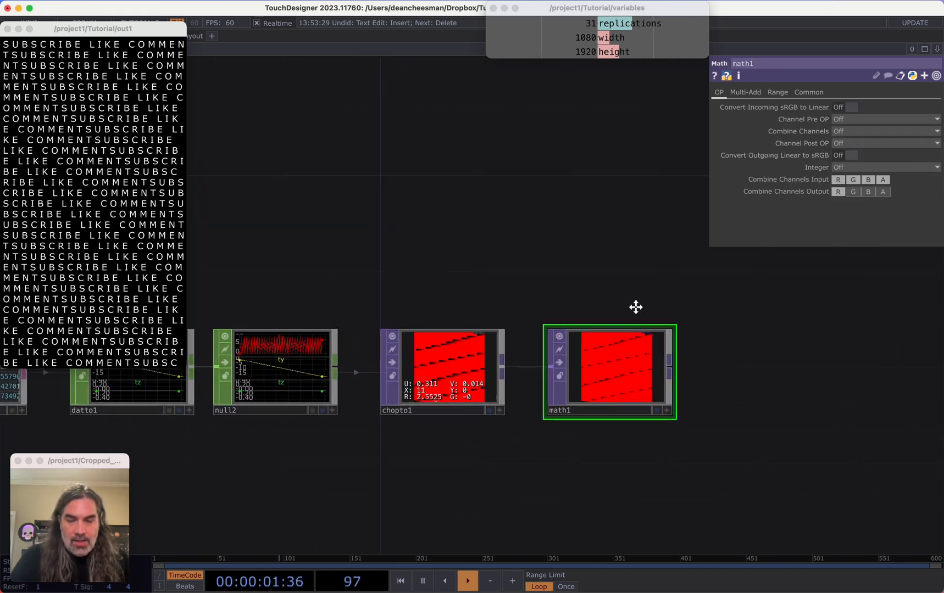
scroll(450, 396, "up", 5)
scroll(390, 332, "down", 8)
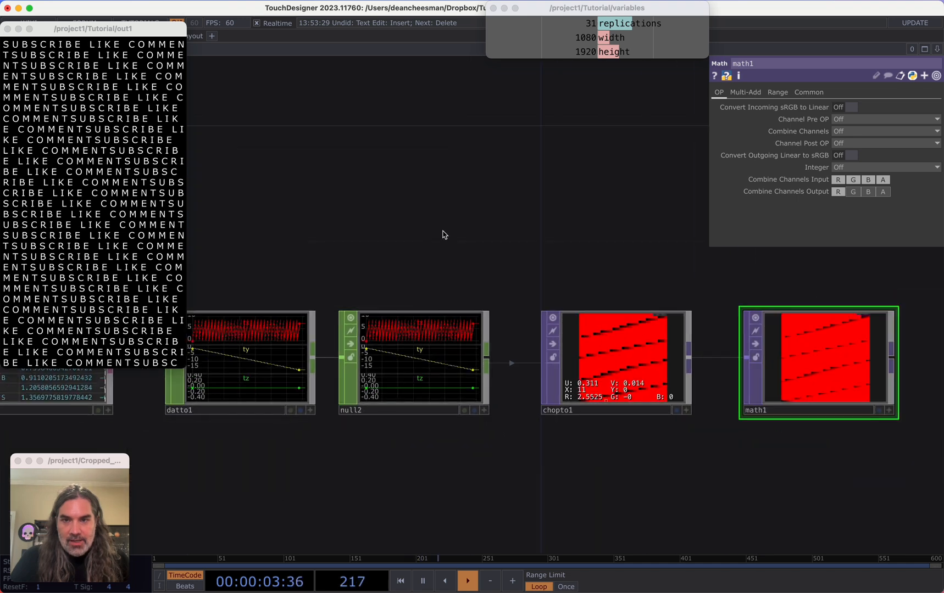
Check the Geo Text operator's layout box size in its font parameters
left_click_drag(443, 234, 512, 359)
scroll(493, 444, "down", 6)
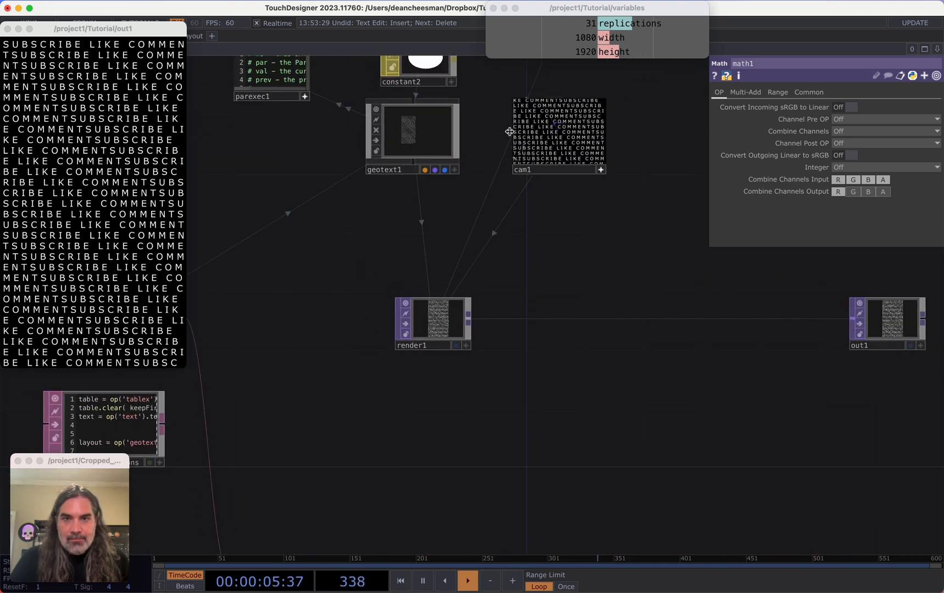
left_click(411, 131)
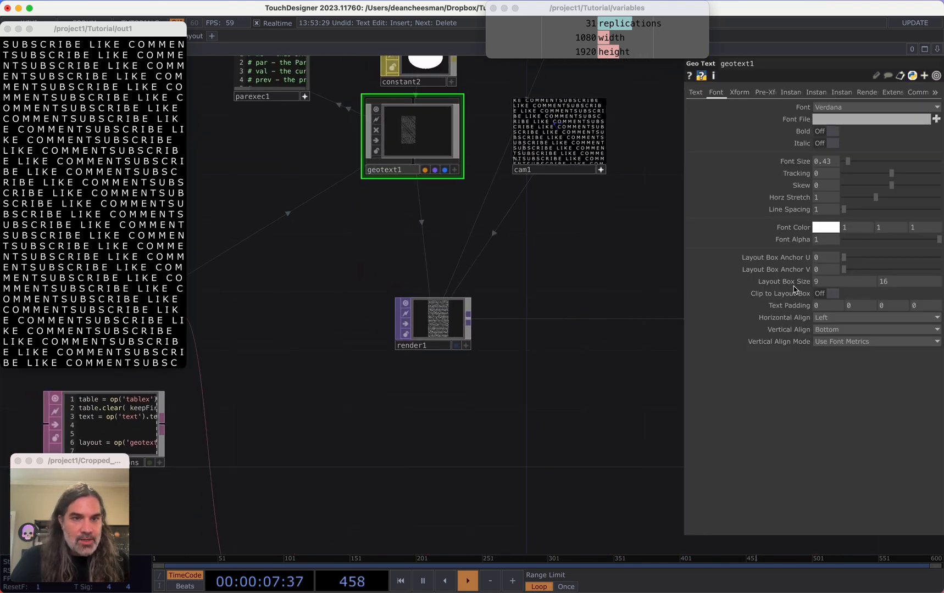
left_click_drag(568, 457, 466, 227)
scroll(535, 365, "up", 5)
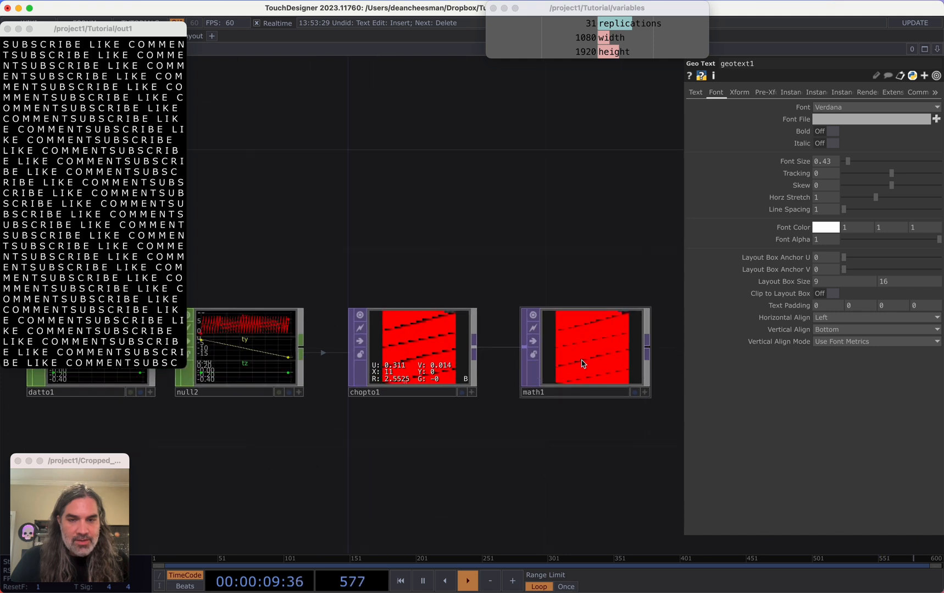
On the Math TOP's range page, set From Range R to 0 to 9 and From Range G to 0 to -16
left_click(615, 348)
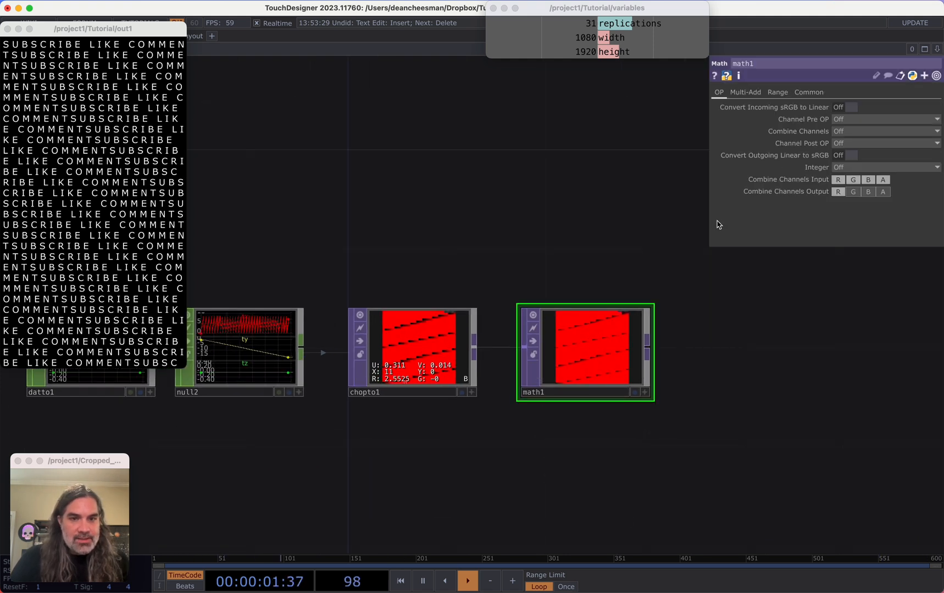
left_click(777, 93)
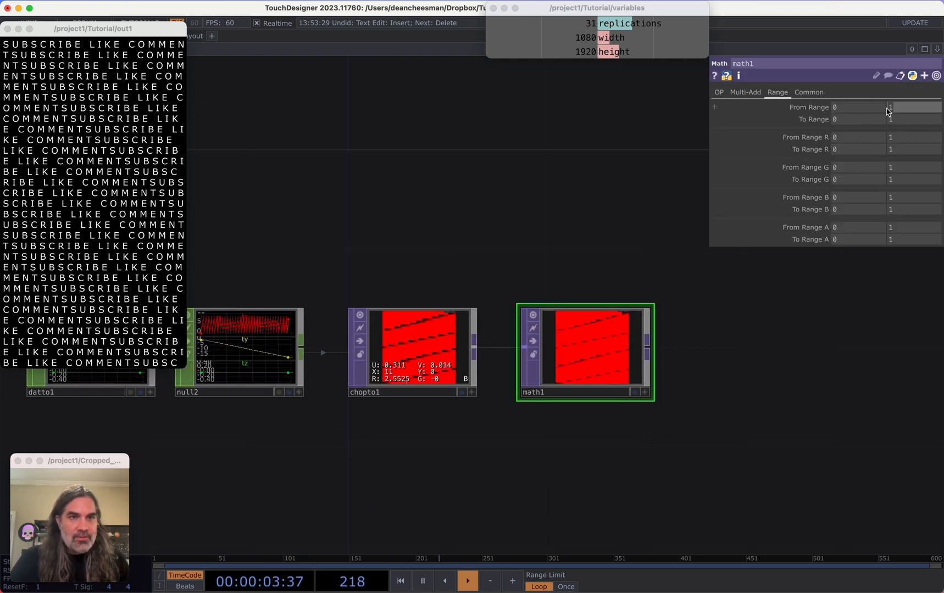
key("Return")
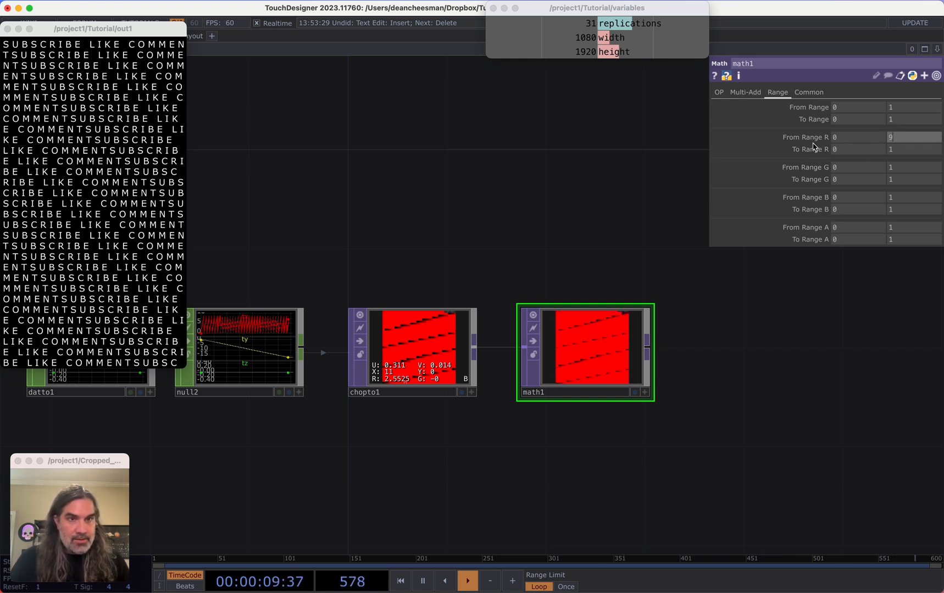
key("Return")
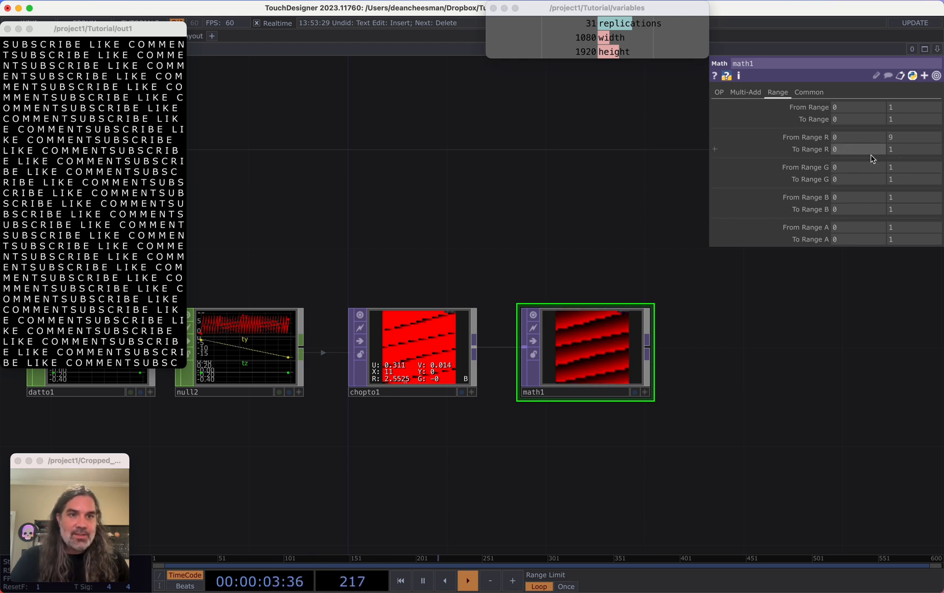
left_click(893, 167)
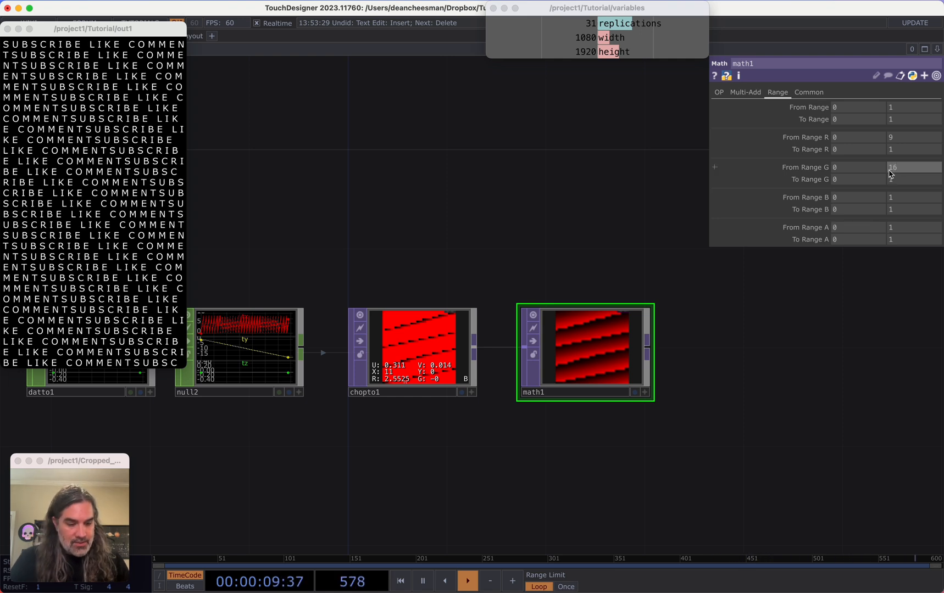
key("Return")
Set the Math TOP's Input Smoothness and Viewer Smoothness to Nearest Pixel
left_click_drag(686, 371, 783, 369)
scroll(714, 365, "up", 5)
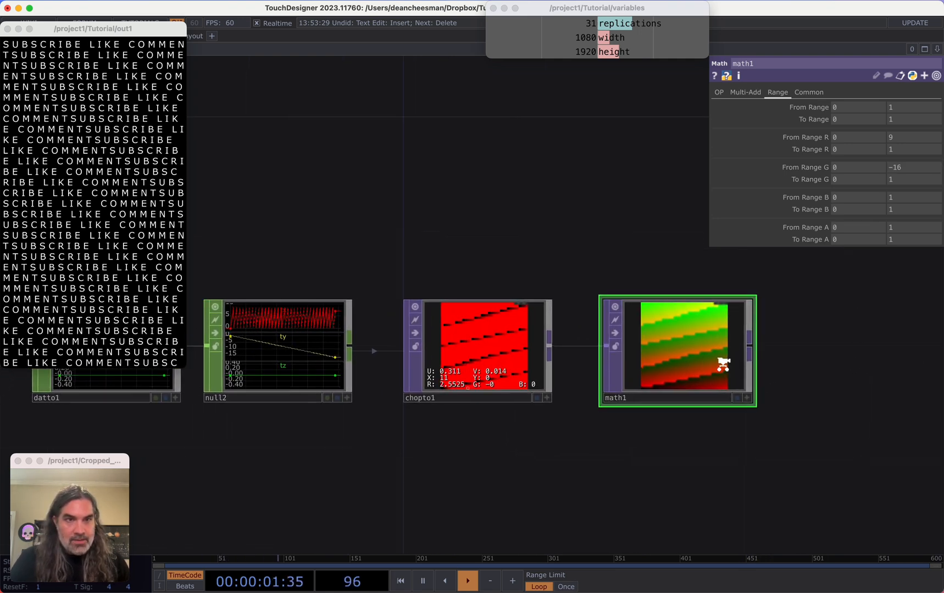
scroll(680, 357, "up", 5)
scroll(686, 358, "down", 4)
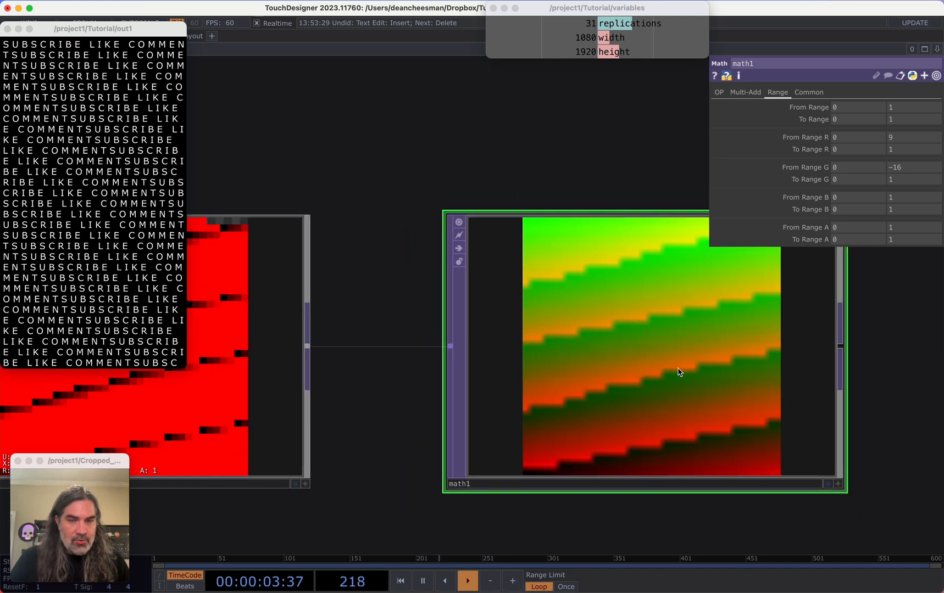
scroll(548, 405, "down", 3)
left_click_drag(551, 503, 285, 381)
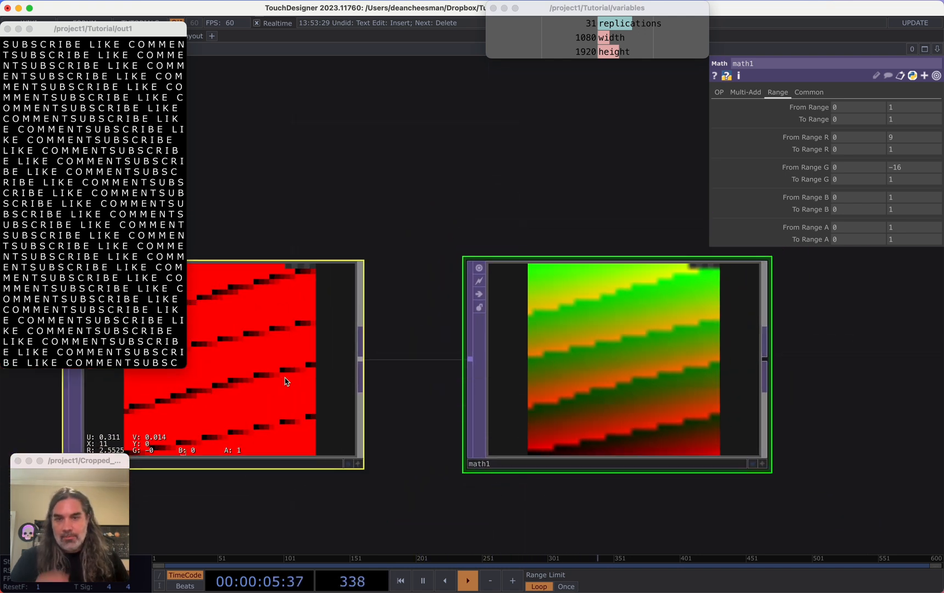
right_click(604, 388)
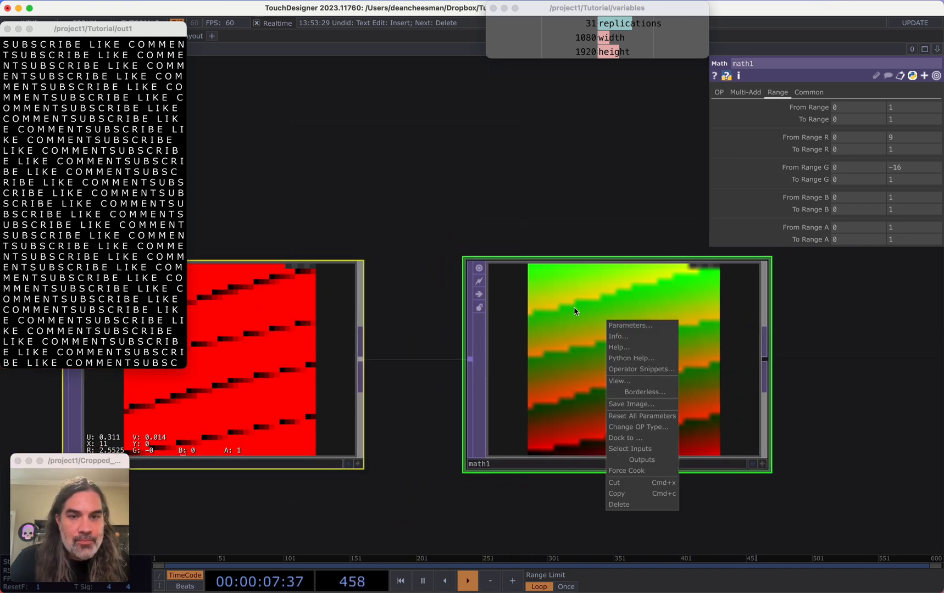
left_click(809, 93)
left_click(853, 167)
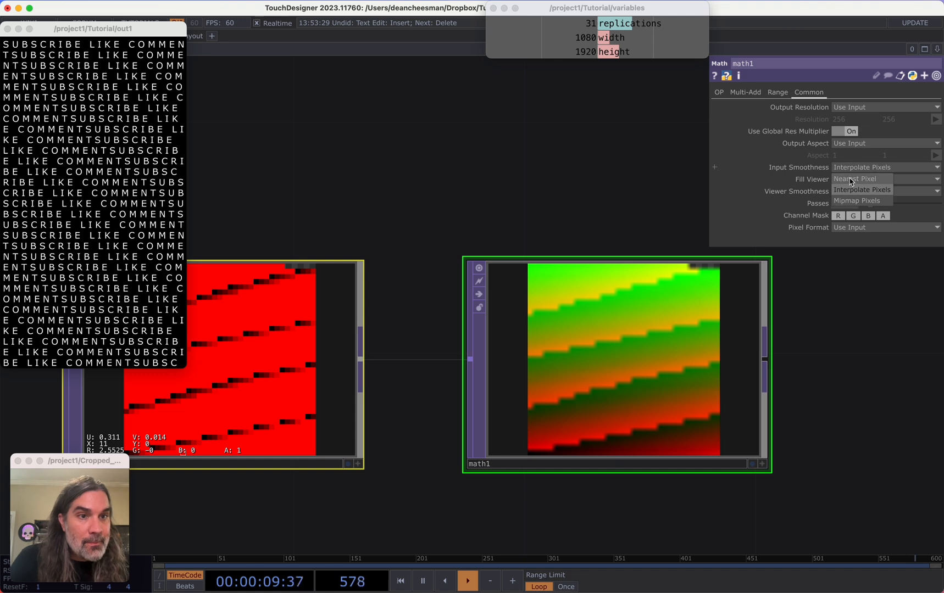
left_click(853, 180)
left_click(854, 191)
left_click(855, 213)
Create a new Ramp TOP below the CHOP chain
scroll(619, 217, "down", 3)
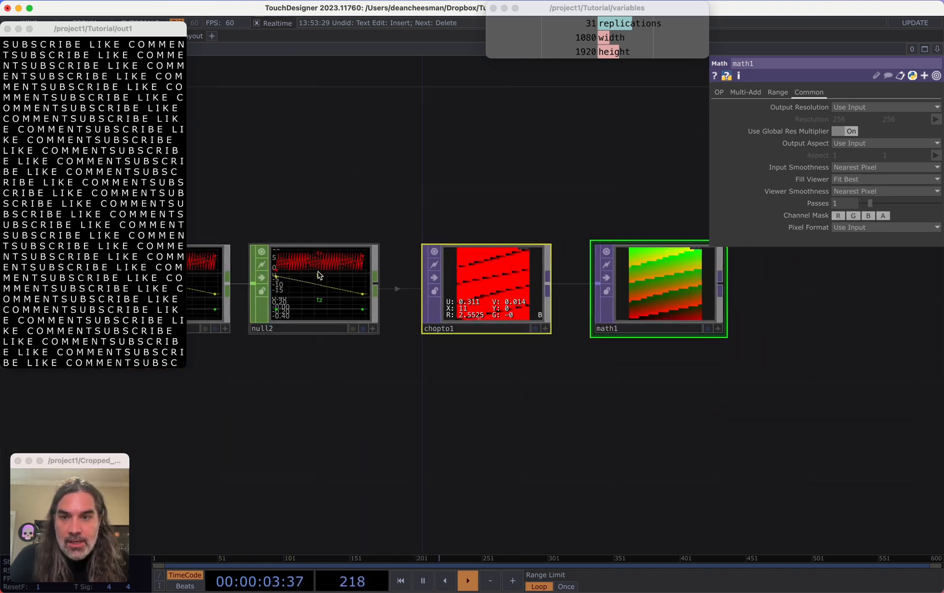
scroll(317, 275, "up", 6)
scroll(317, 275, "down", 10)
scroll(368, 283, "up", 2)
scroll(497, 327, "down", 8)
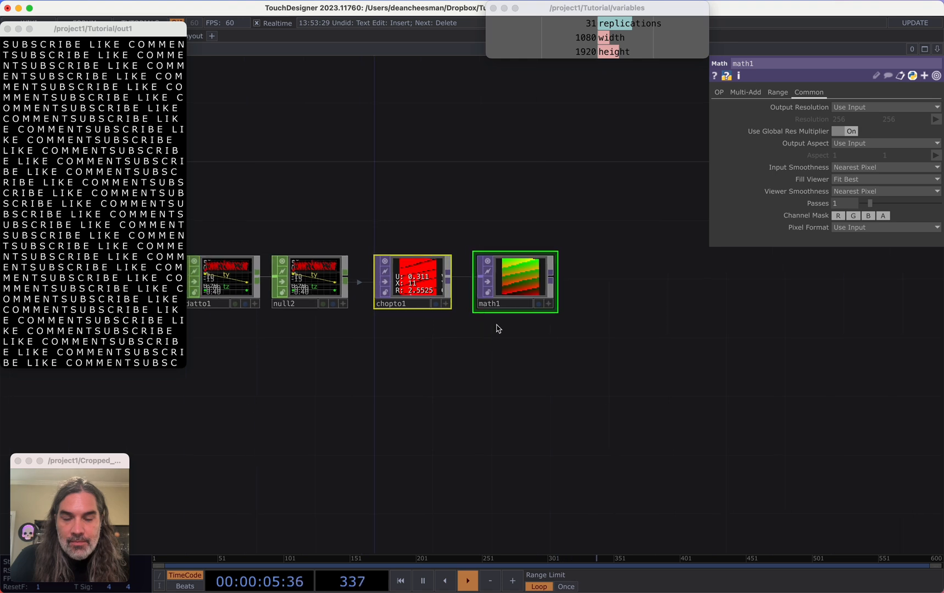
scroll(558, 383, "up", 5)
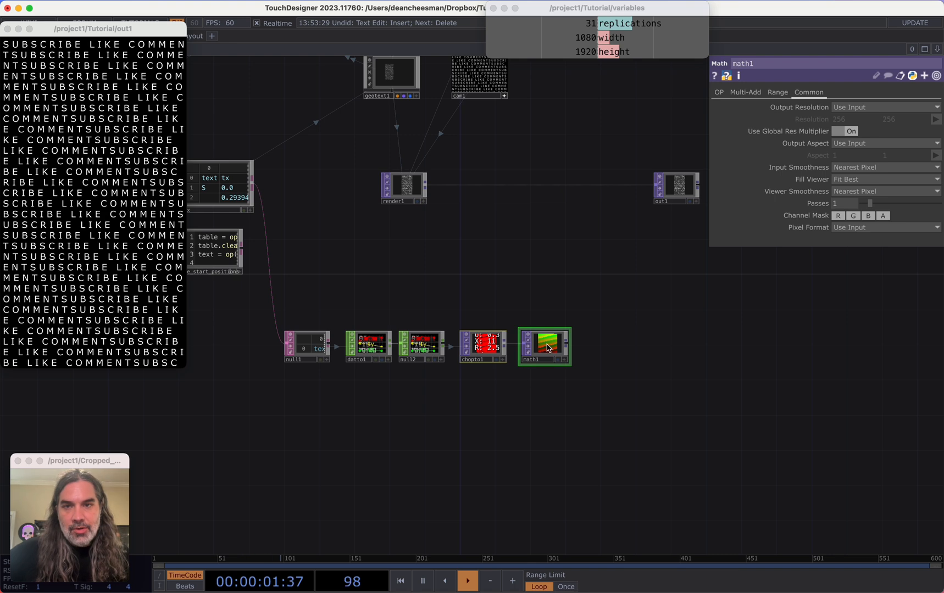
left_click_drag(582, 396, 680, 352)
scroll(600, 379, "down", 2)
left_click_drag(587, 367, 574, 347)
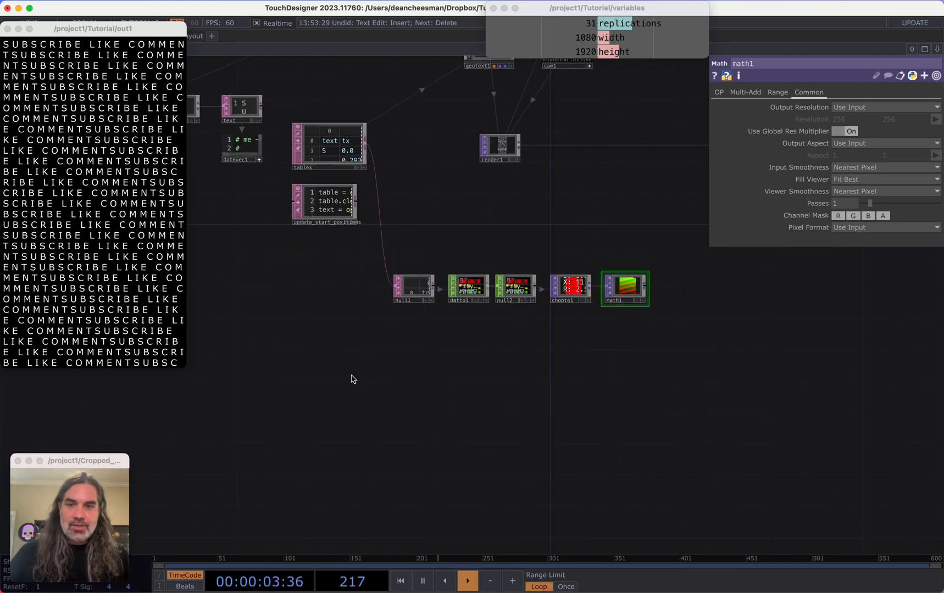
key("Tab")
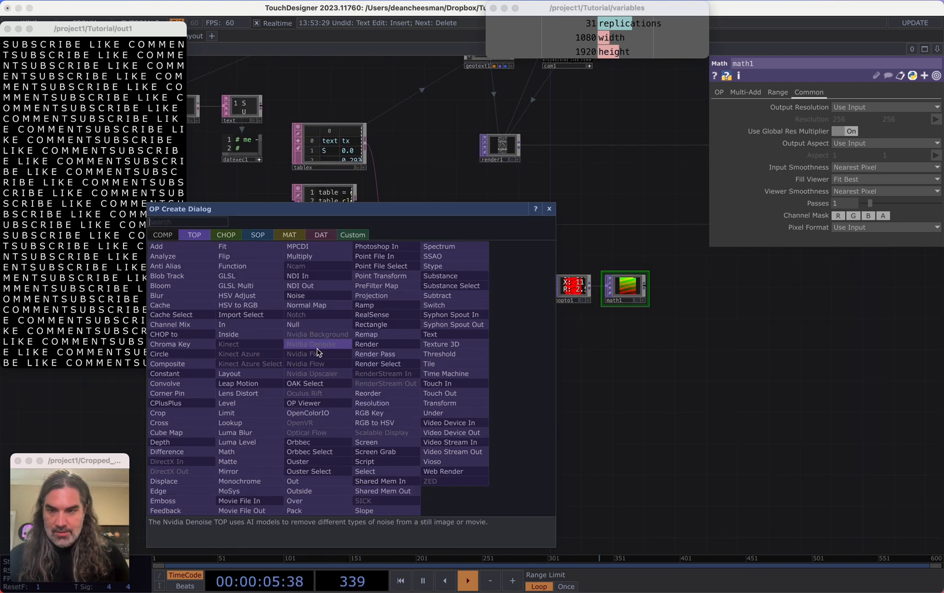
type("ramp")
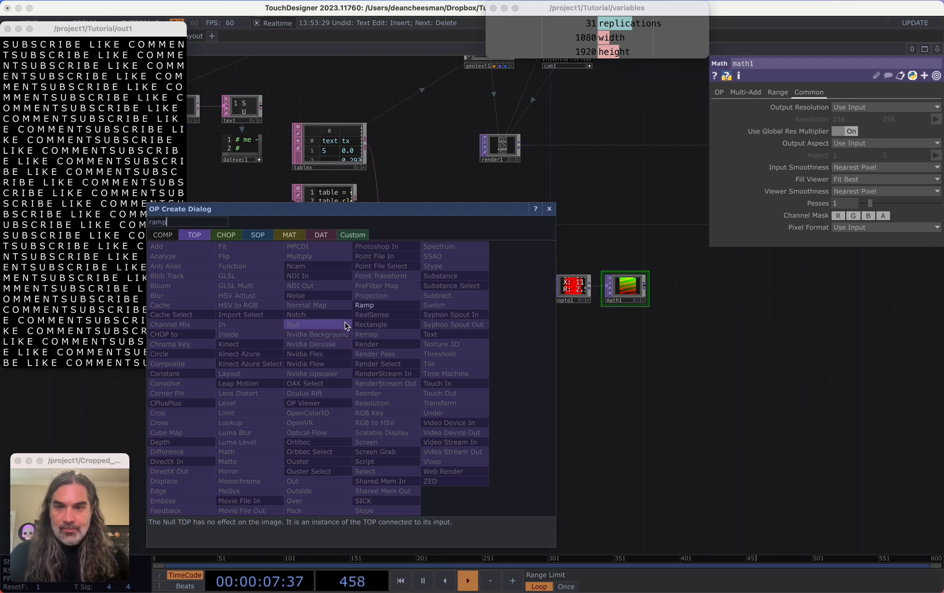
left_click(365, 305)
left_click(364, 348)
scroll(366, 346, "up", 5)
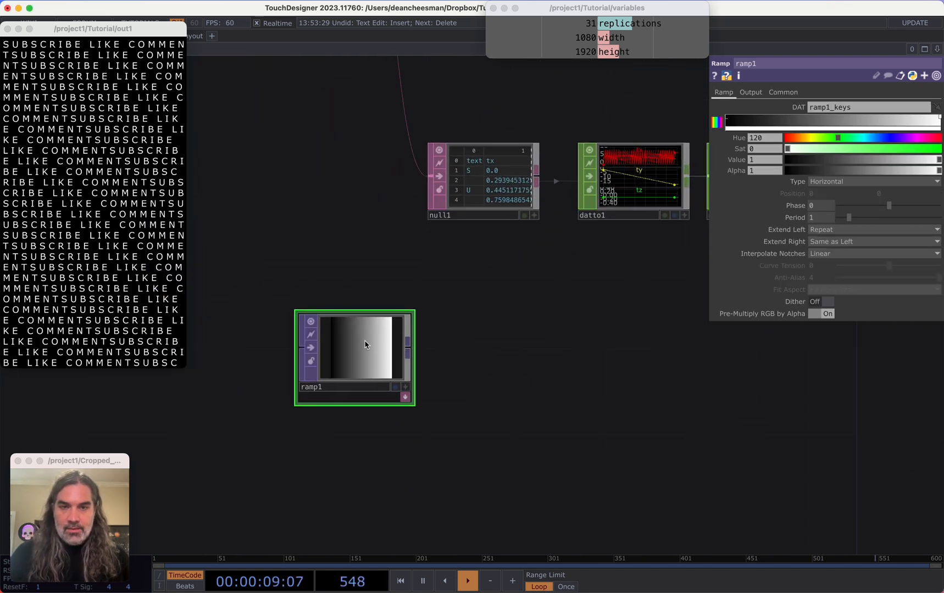
Reference the variables' width and height as the Ramp TOP's resolution, 1080 by 1920
left_click(794, 93)
left_click(724, 92)
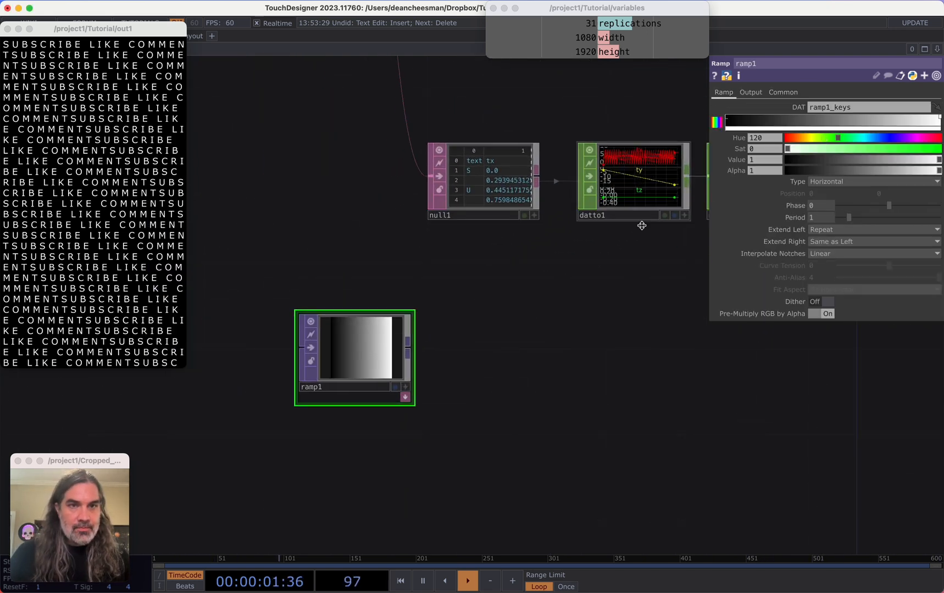
left_click_drag(607, 250, 592, 269)
left_click(783, 92)
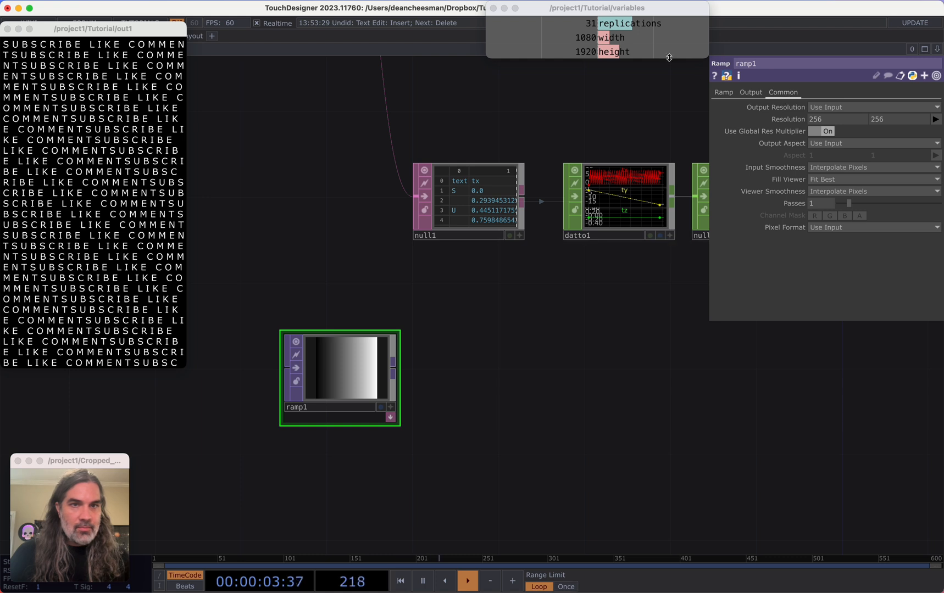
left_click_drag(603, 37, 852, 117)
left_click(853, 116)
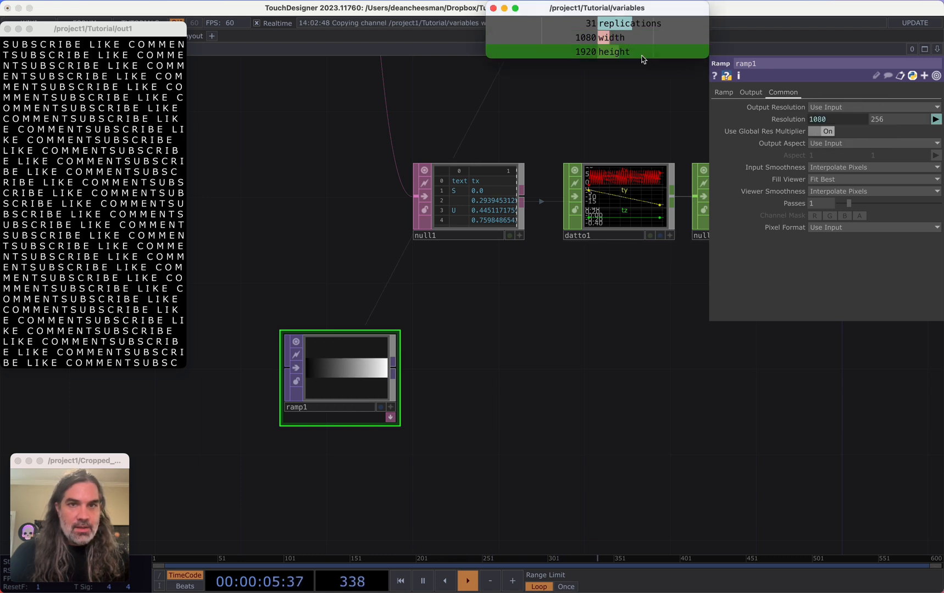
left_click_drag(632, 54, 898, 115)
left_click(897, 111)
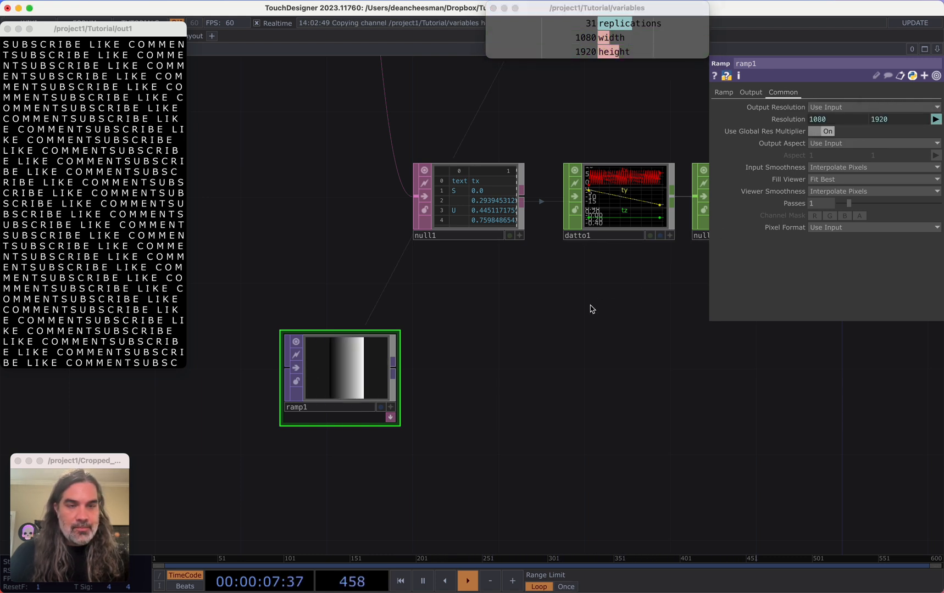
Set the ramp's Type to Circular
left_click(723, 93)
left_click(829, 182)
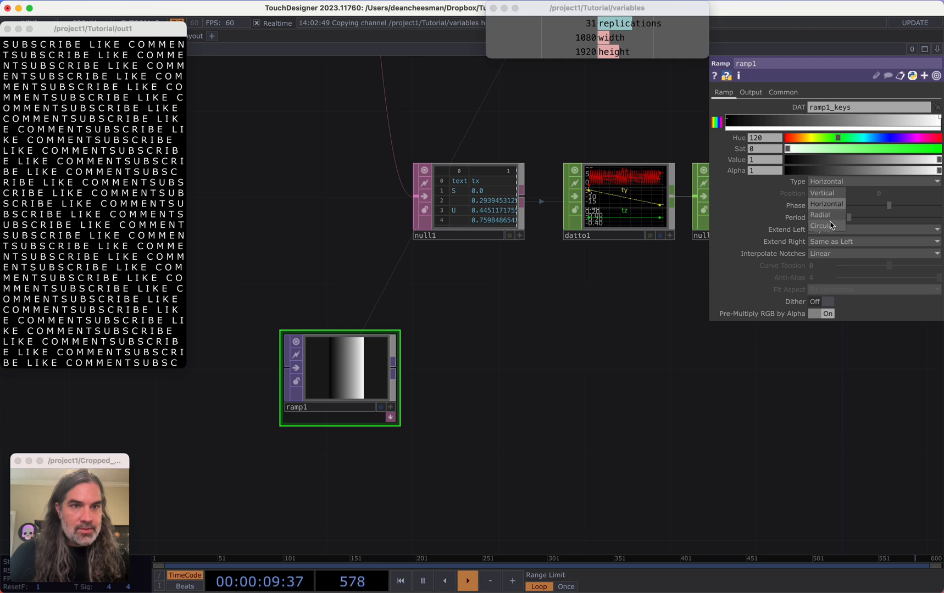
left_click(830, 225)
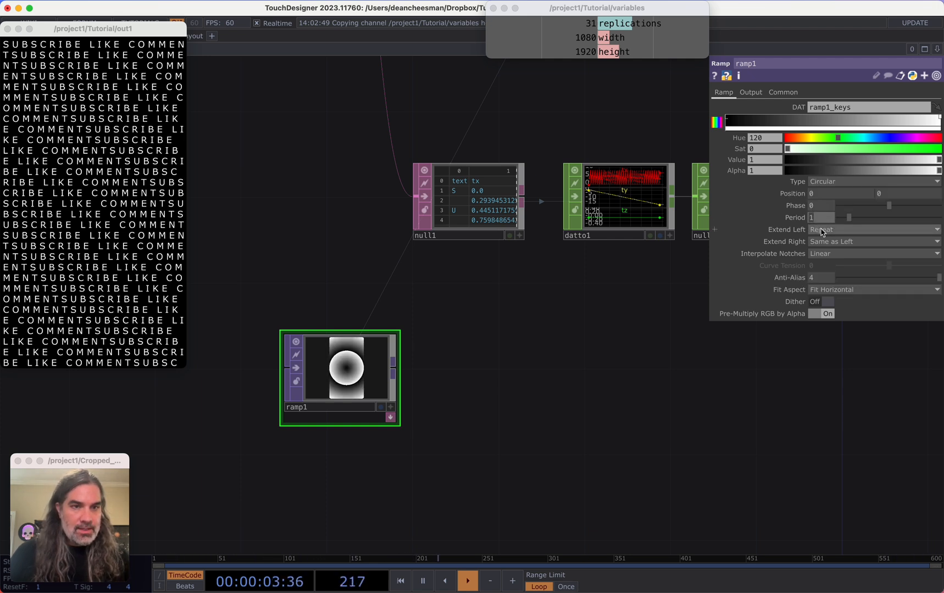
Set the ramp's Extend Left to Mirror and its Period to 0.33
left_click(821, 232)
left_click(824, 274)
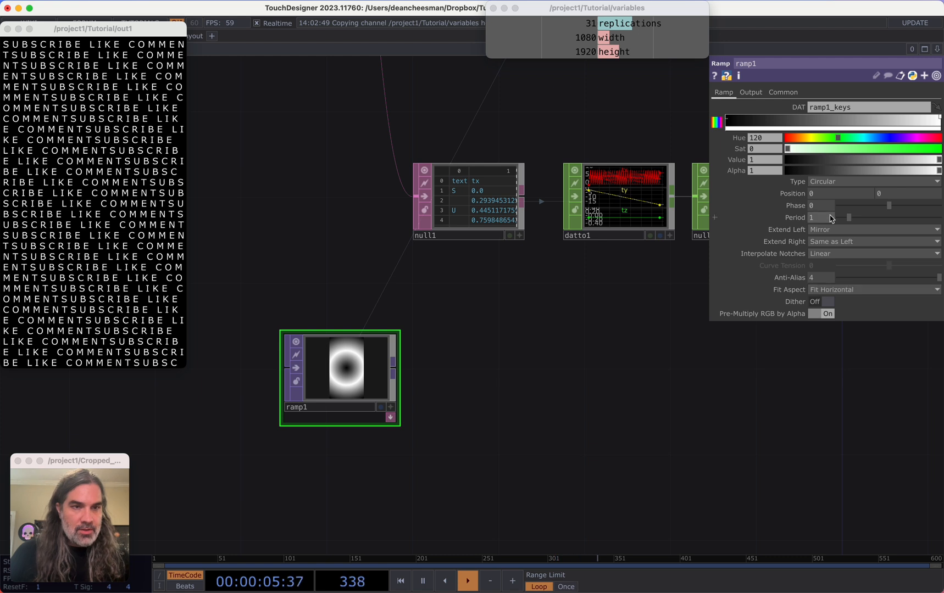
left_click_drag(846, 220, 832, 222)
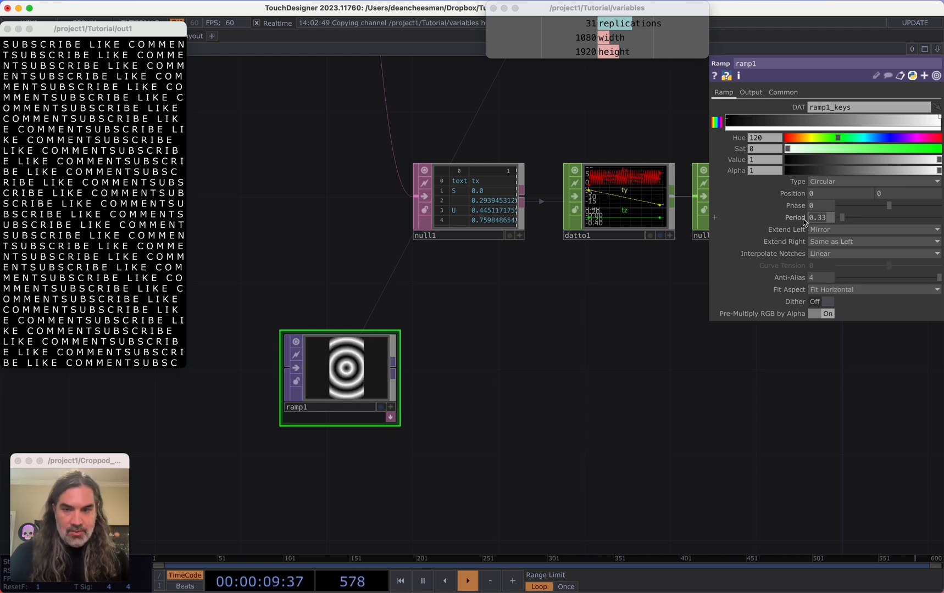
Drive the ramp's Phase with a time-in-seconds expression divided by 2
left_click_drag(375, 379, 375, 400)
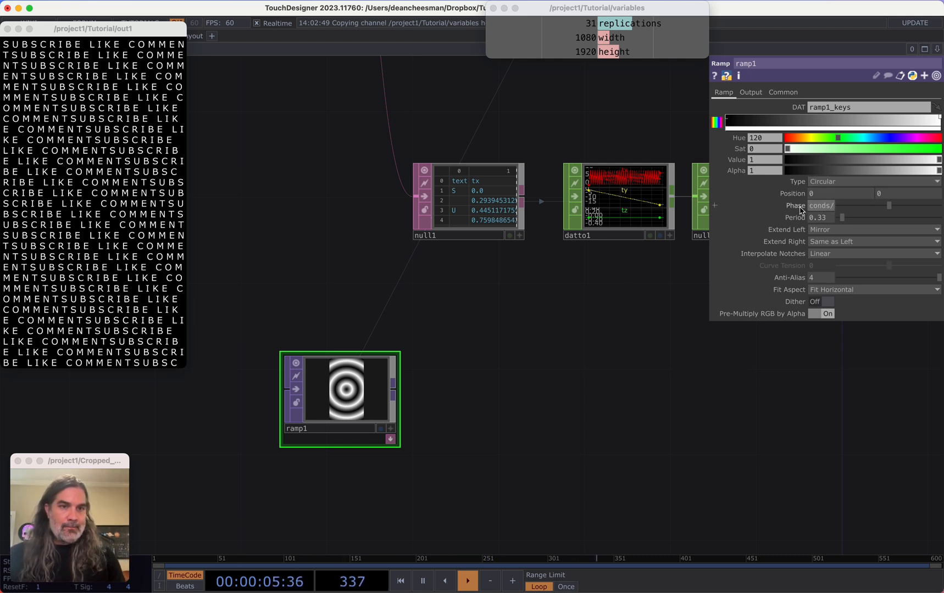
type("2")
key("Return")
Set the Ramp TOP's pixel format to 32-bit float (Mono)
scroll(562, 375, "down", 1)
left_click_drag(563, 375, 523, 329)
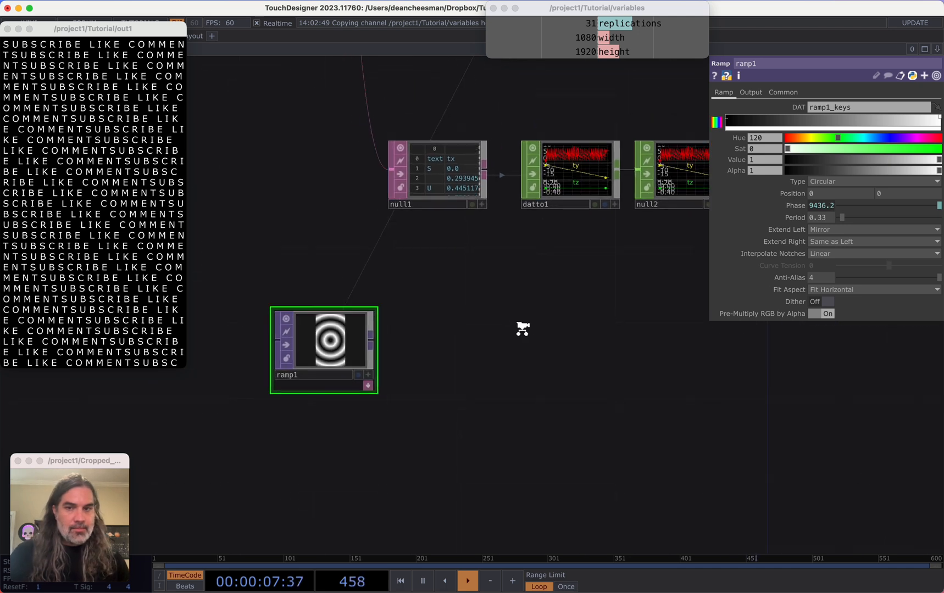
scroll(521, 329, "down", 2)
scroll(360, 334, "up", 1)
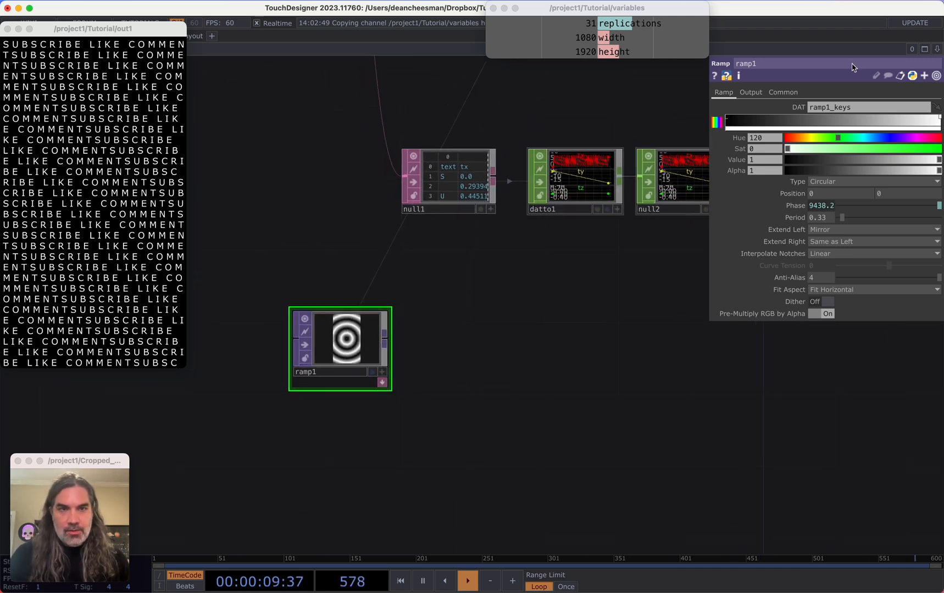
left_click(781, 92)
left_click(845, 227)
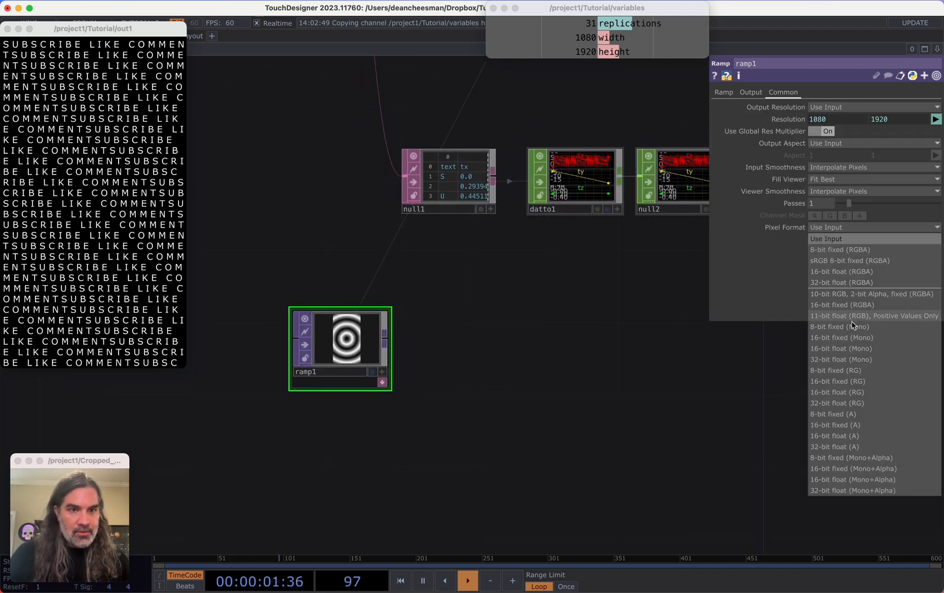
left_click(849, 359)
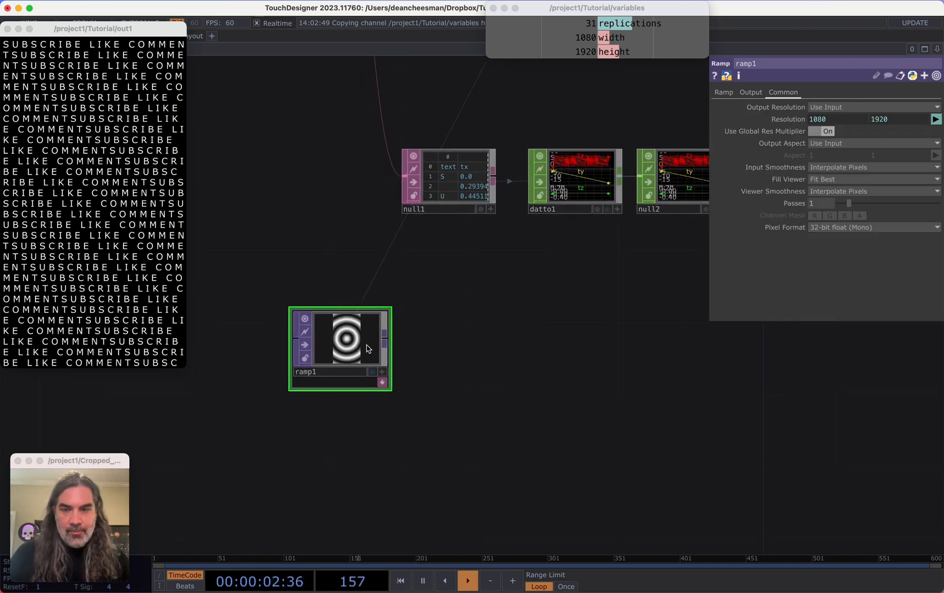
Append a Slope TOP to the Ramp TOP's output
left_click(423, 341)
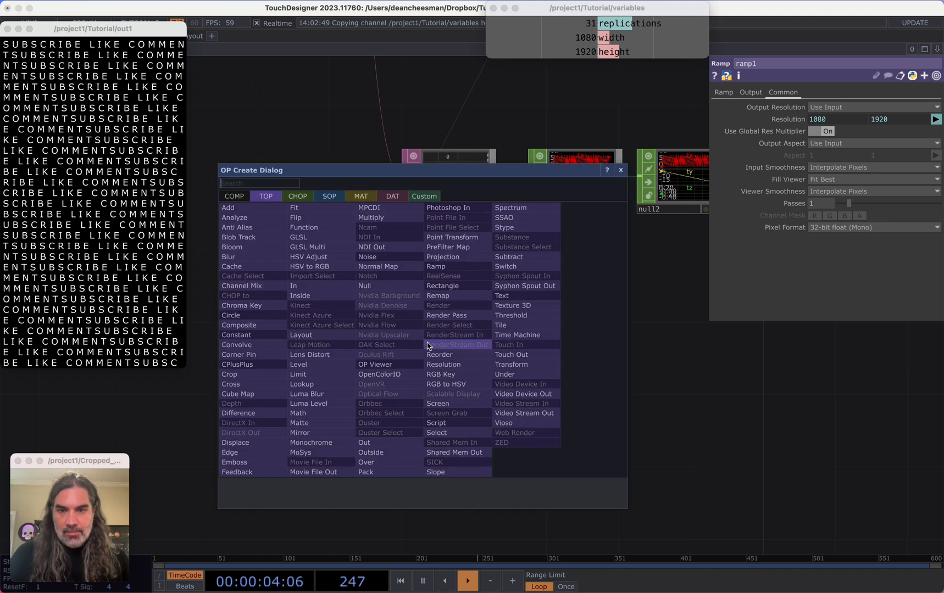
left_click(435, 472)
left_click(467, 343)
scroll(472, 354, "up", 5)
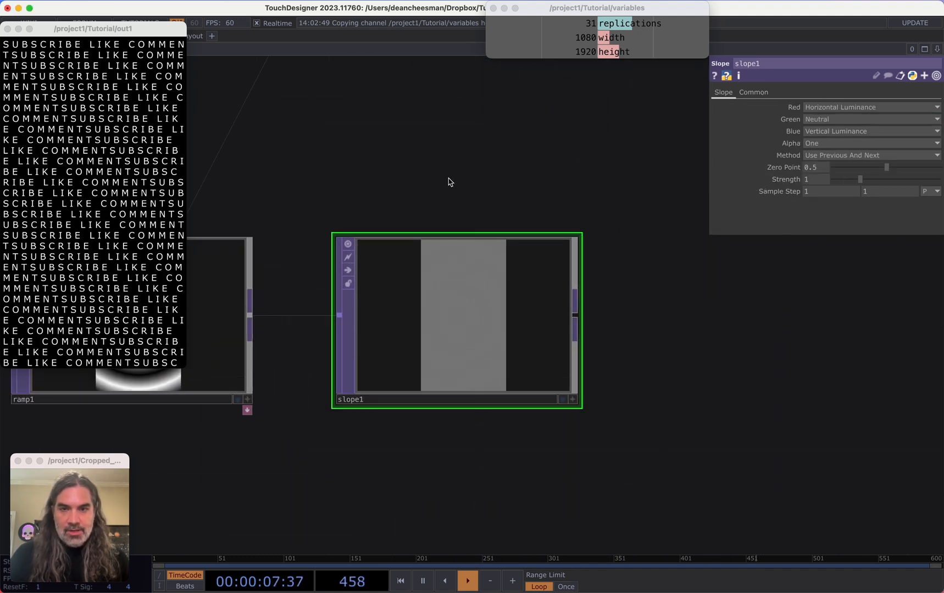
left_click_drag(449, 182, 585, 255)
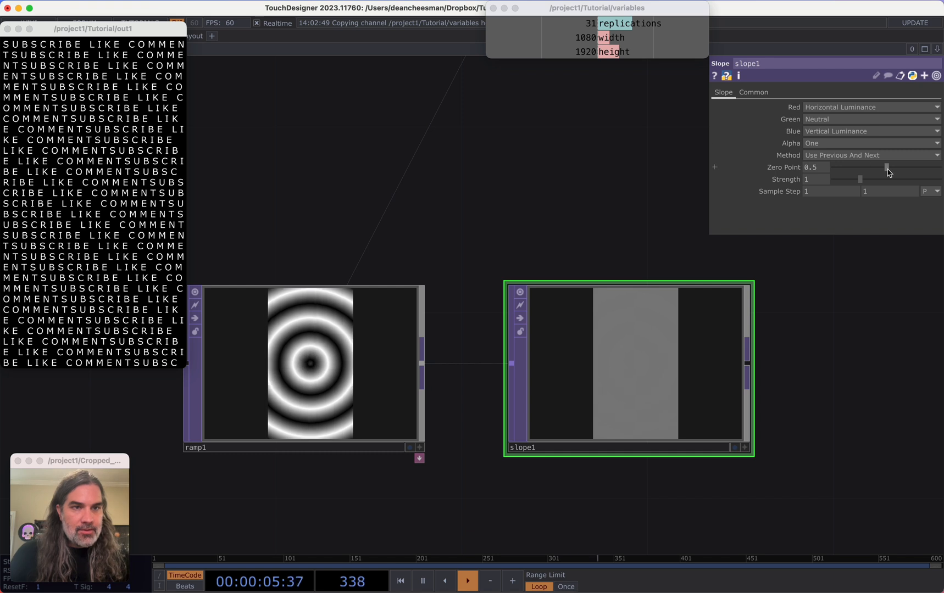
Set the Slope TOP's Zero Point to 0 and its Green channel to Vertical Luminance
left_click_drag(888, 171, 693, 191)
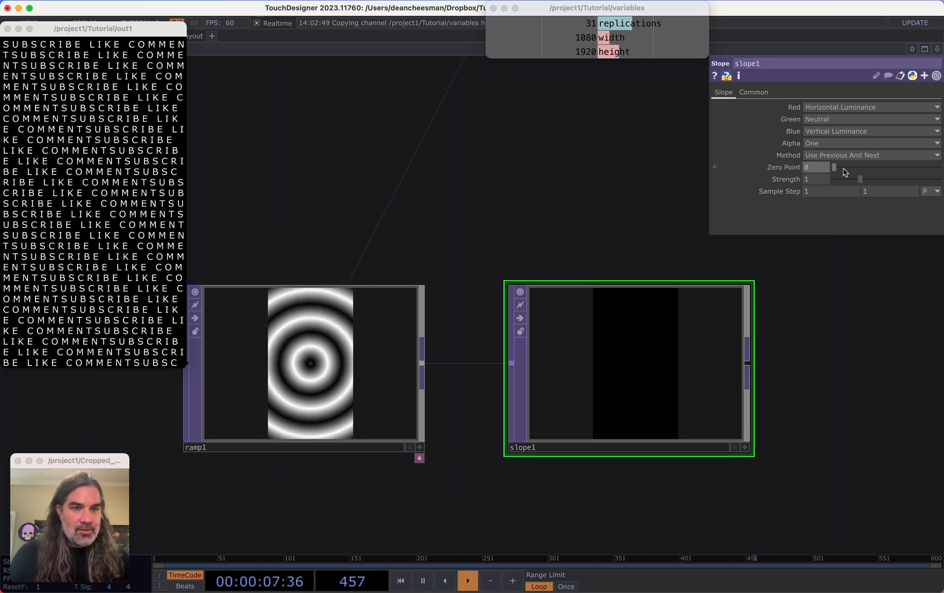
left_click(828, 120)
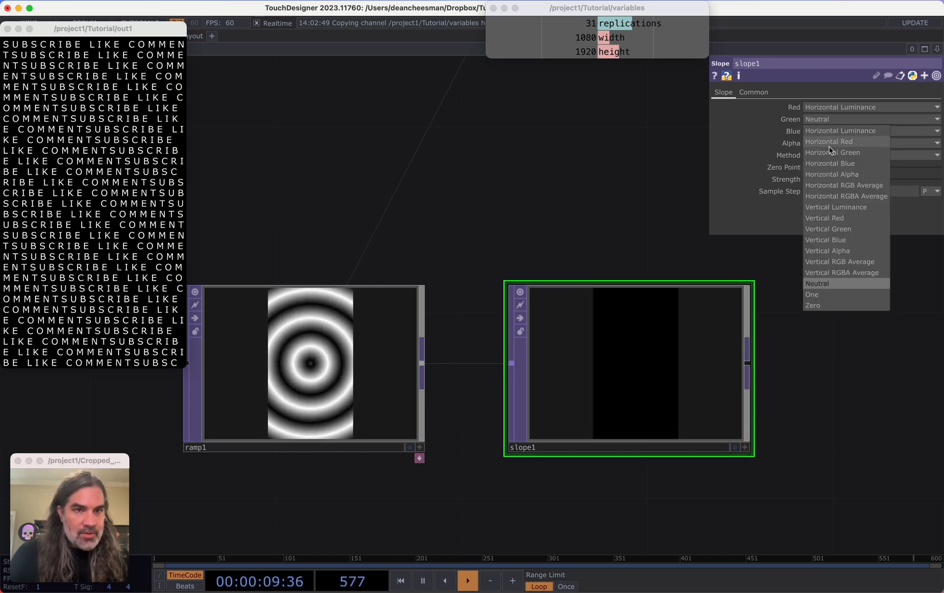
left_click(832, 208)
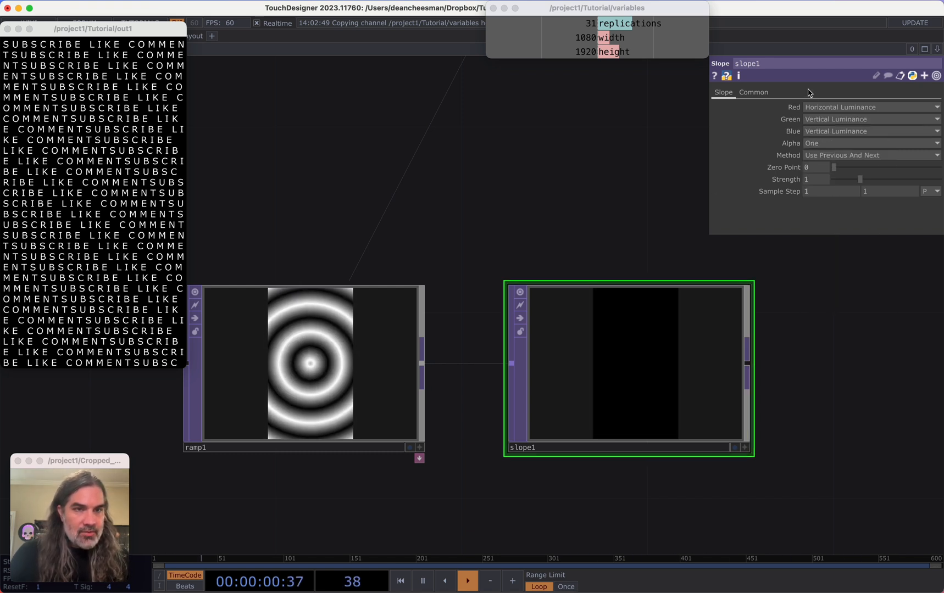
left_click(646, 393)
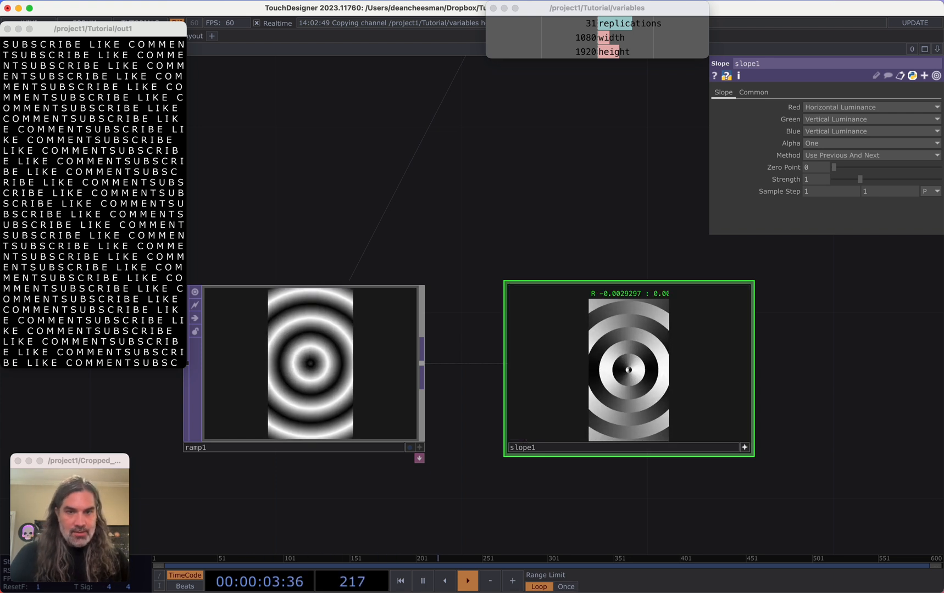
Set the Slope TOP's pixel format to 32-bit float (RG)
left_click(753, 92)
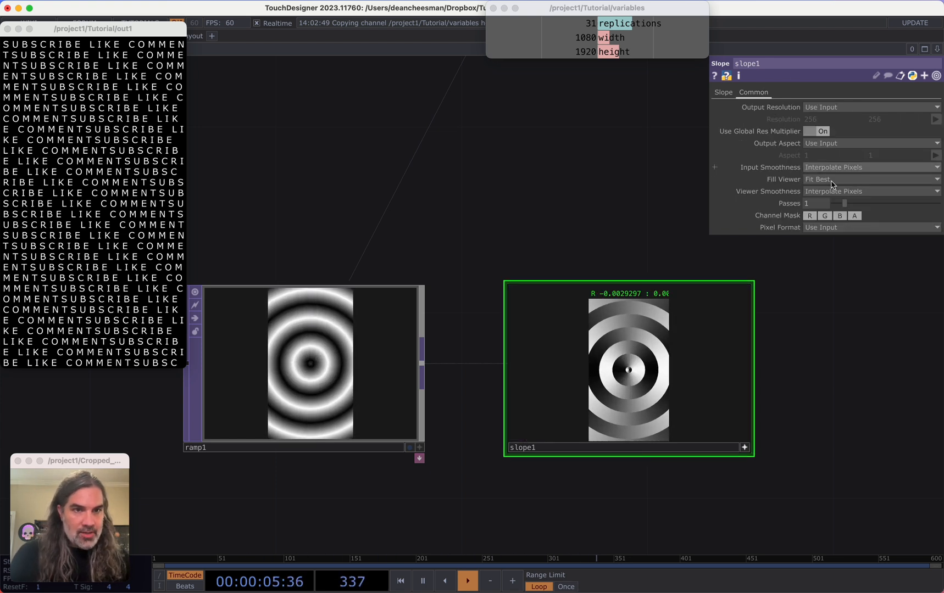
left_click(841, 228)
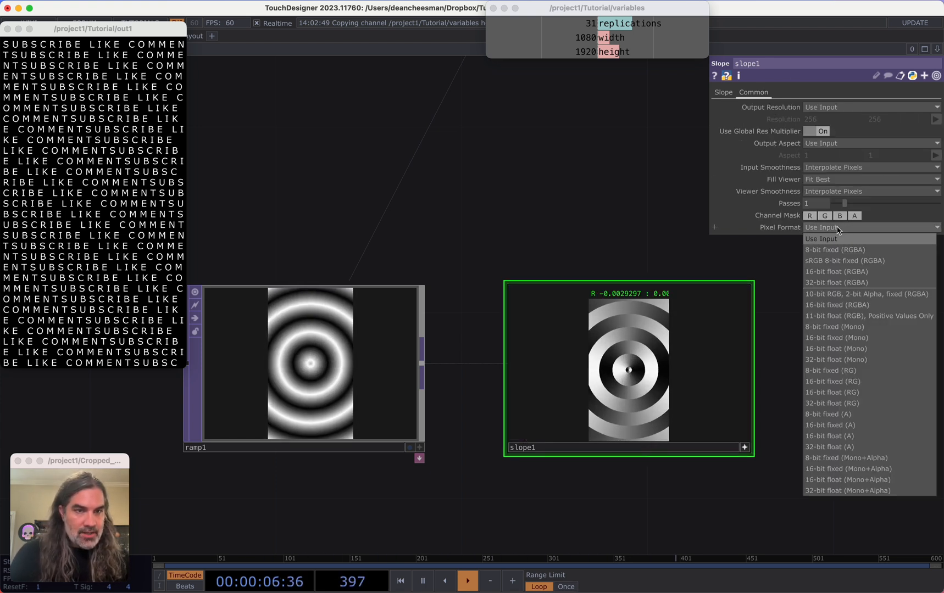
left_click(849, 404)
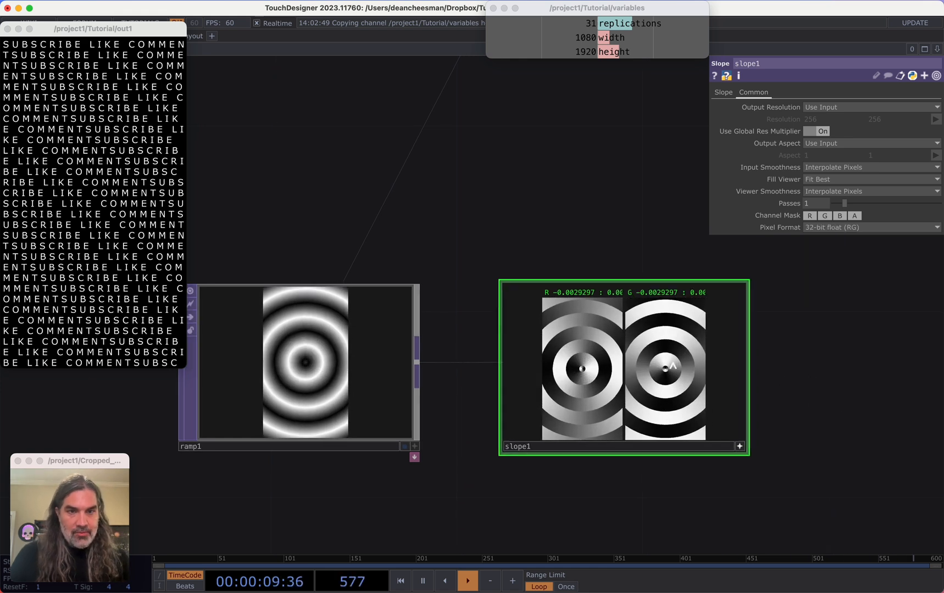
left_click(739, 447)
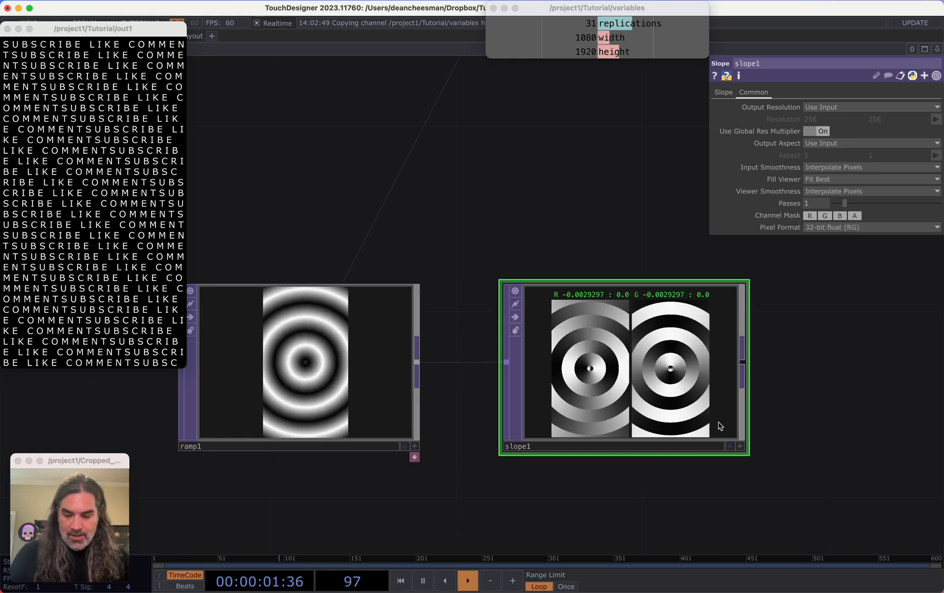
key("a")
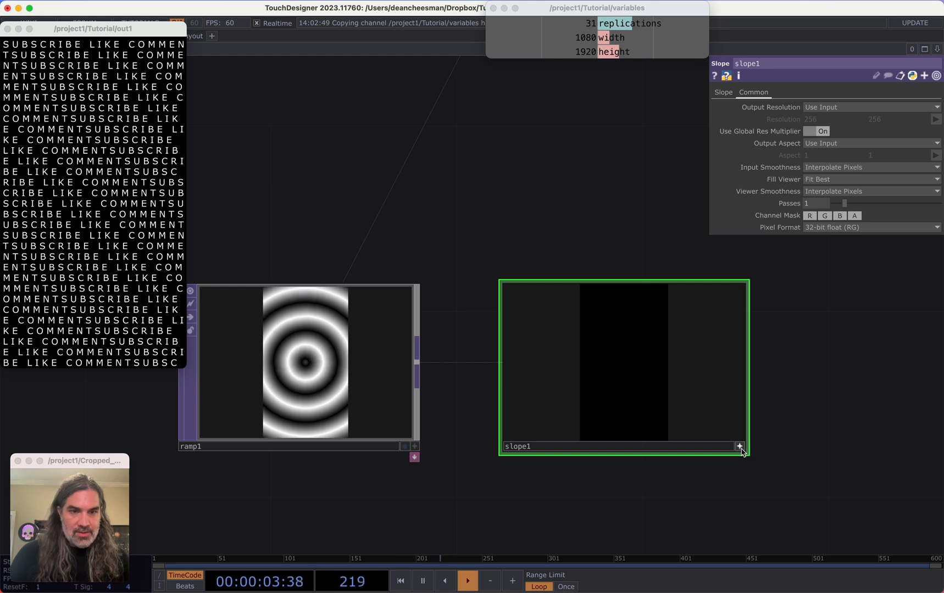
key("n")
left_click_drag(797, 388, 775, 388)
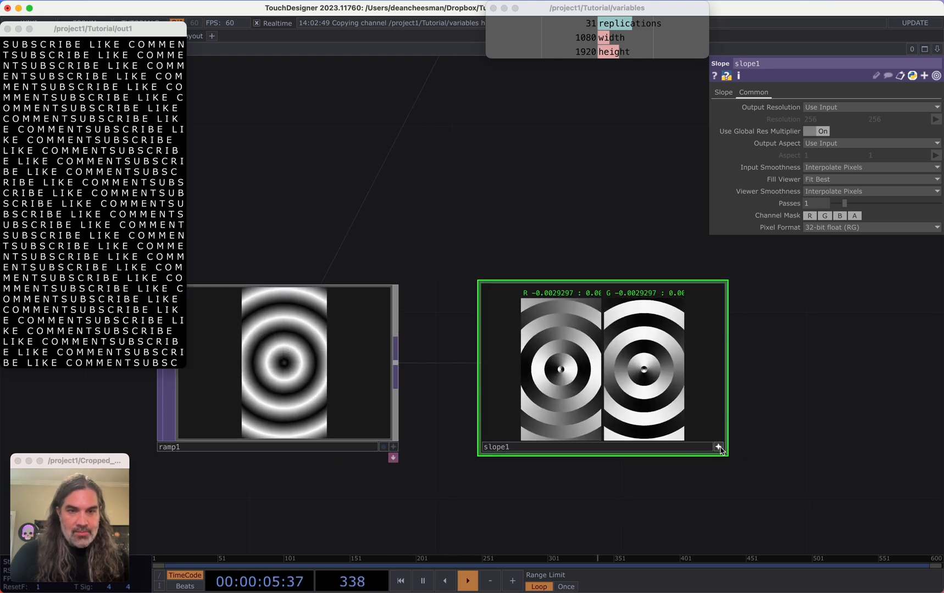
Append a Limit TOP to the Slope TOP's output
right_click(724, 376)
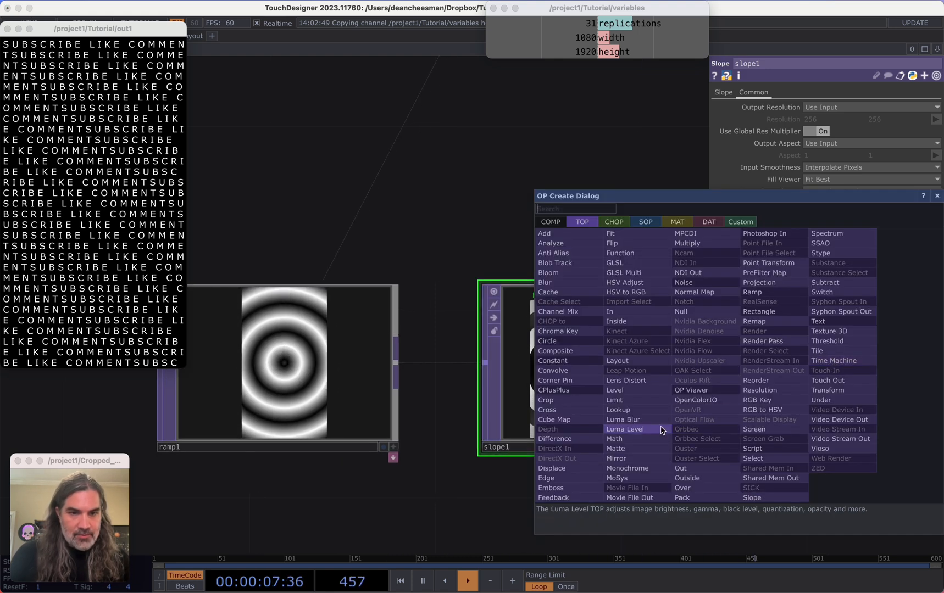
left_click(647, 401)
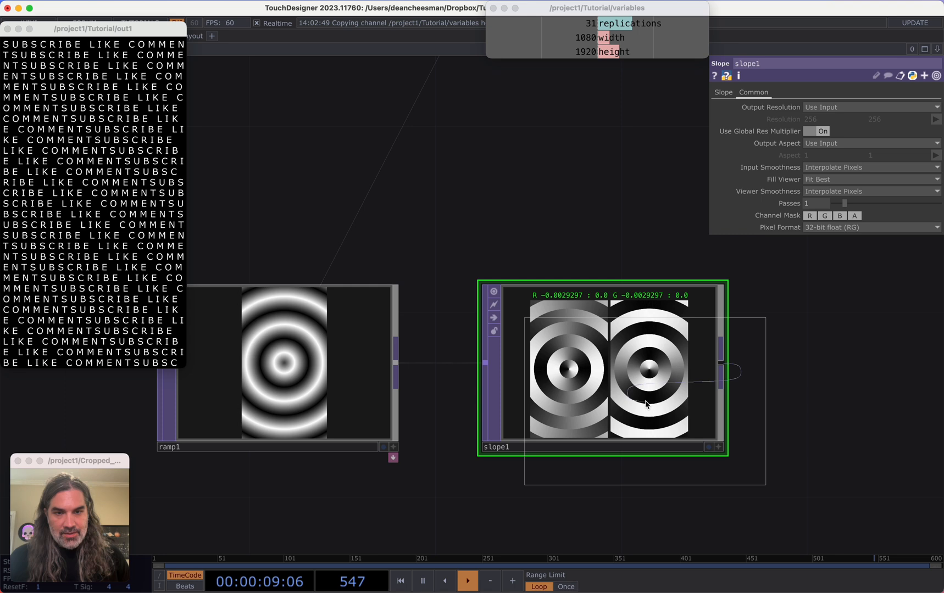
left_click(861, 376)
left_click_drag(701, 487, 377, 467)
Turn on the Limit TOP's Normalize option and set its Normalize Minimum to -1
left_click(814, 180)
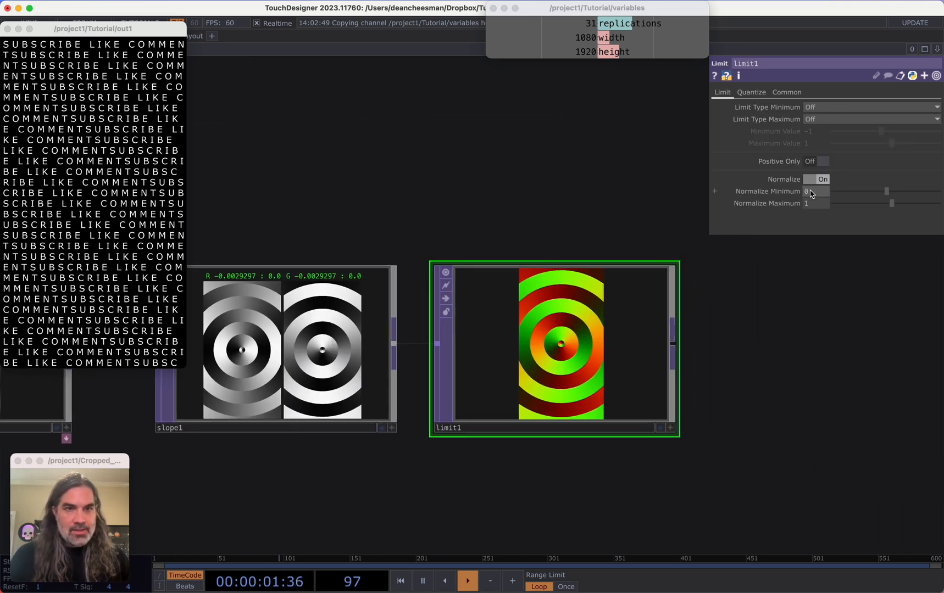
left_click(811, 193)
type("-1")
key("Tab")
Append a Null TOP to the Limit TOP and rename it force
left_click_drag(753, 395, 757, 391)
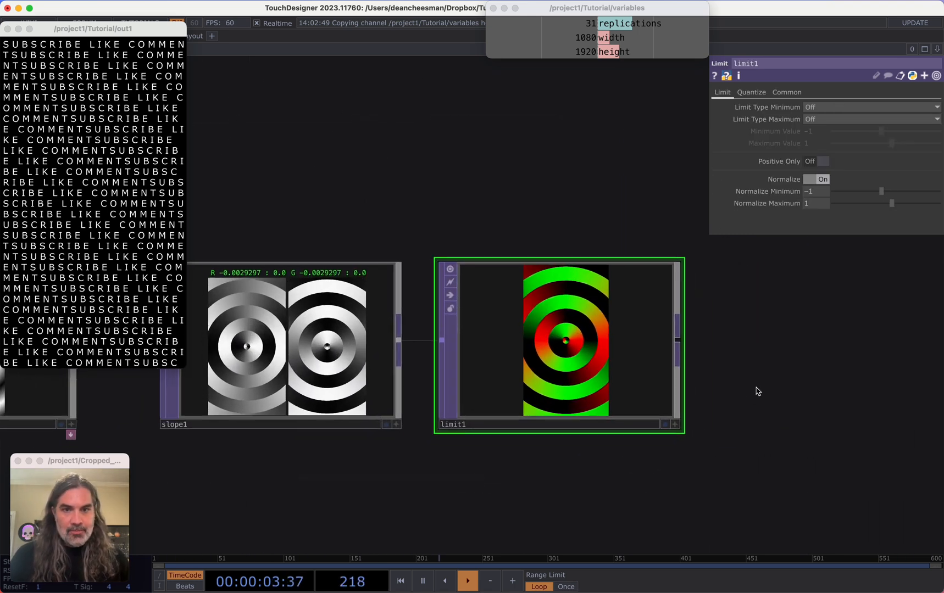
scroll(755, 388, "down", 3)
scroll(665, 376, "up", 1)
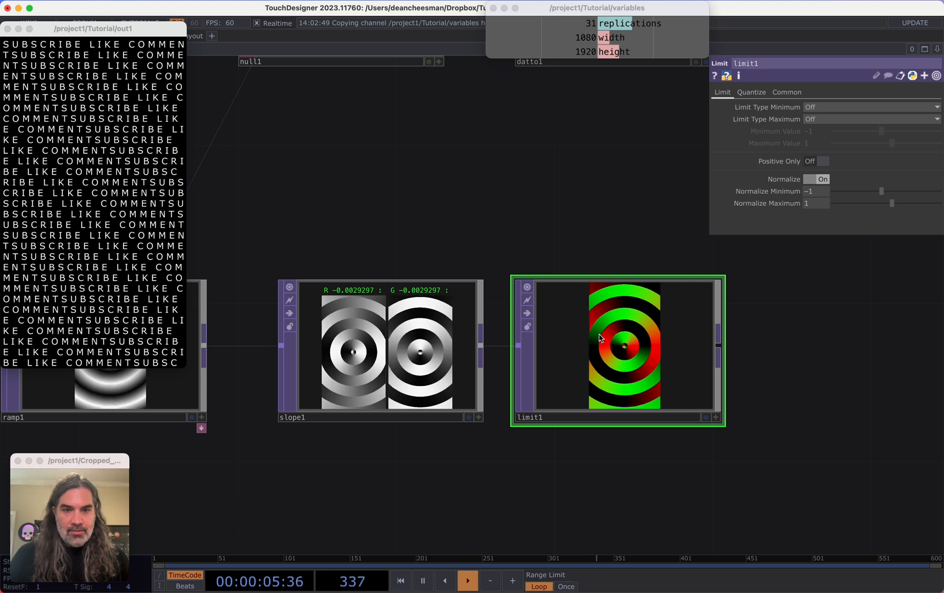
scroll(664, 411, "down", 6)
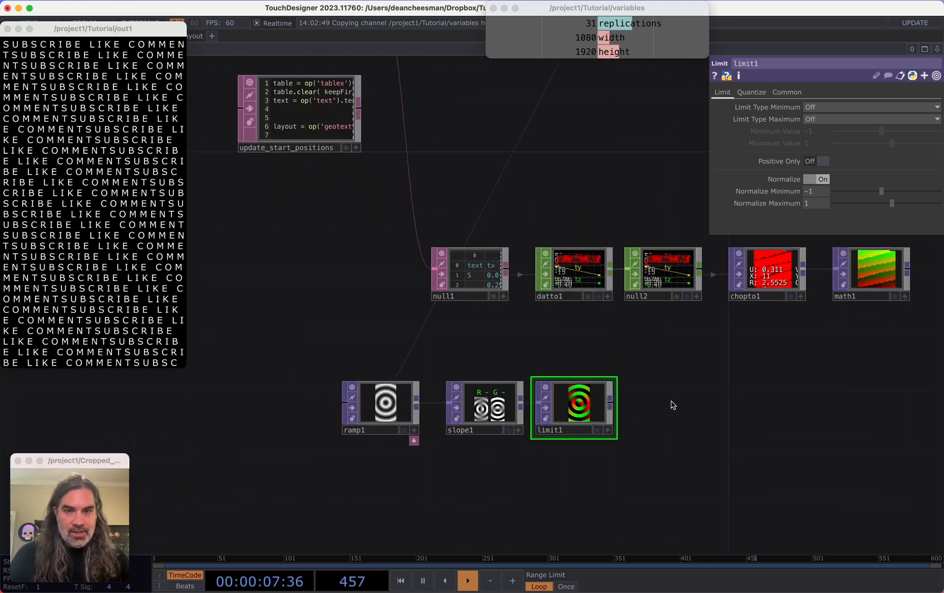
left_click_drag(671, 405, 540, 418)
left_click(539, 416)
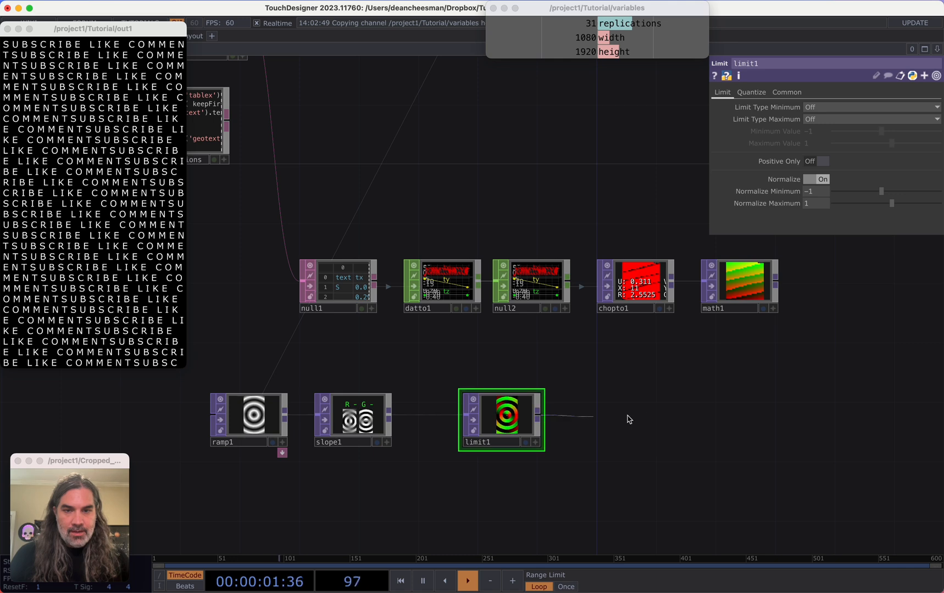
key("Tab")
left_click(665, 362)
left_click(736, 420)
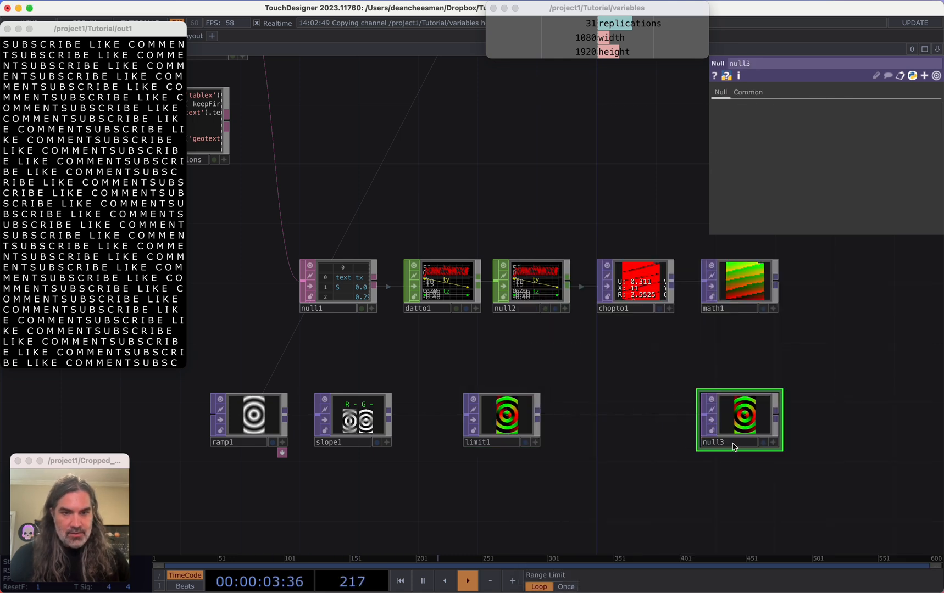
left_click(734, 443)
type("vor")
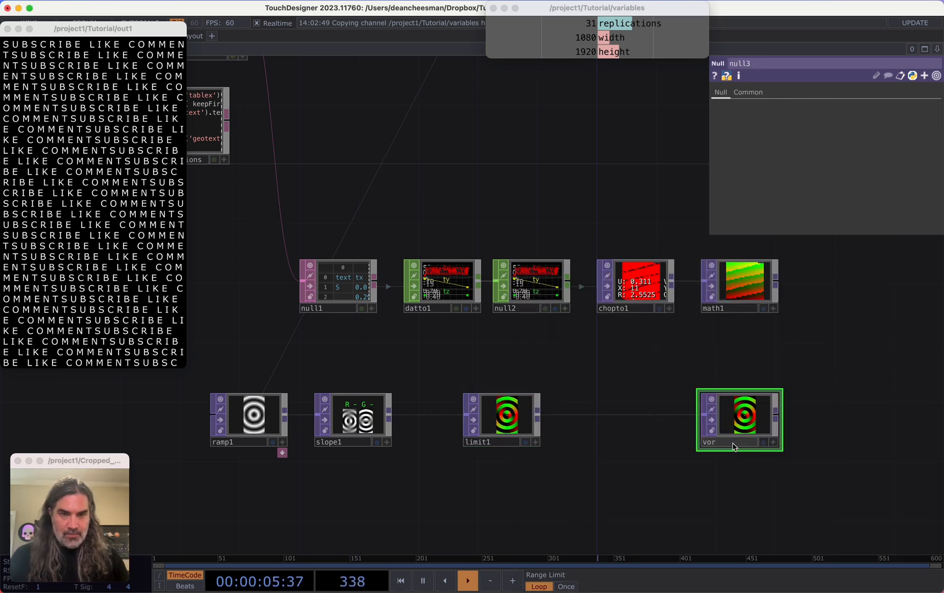
type("ce")
key("Return")
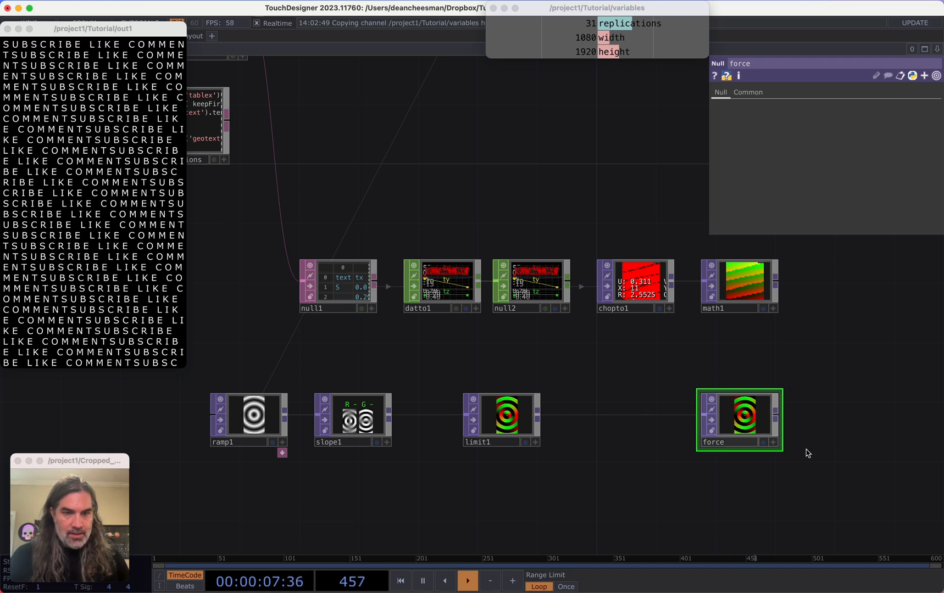
Add a Remap TOP after the force Null and connect math1 as its other input
left_click_drag(805, 451, 560, 444)
scroll(560, 445, "up", 3)
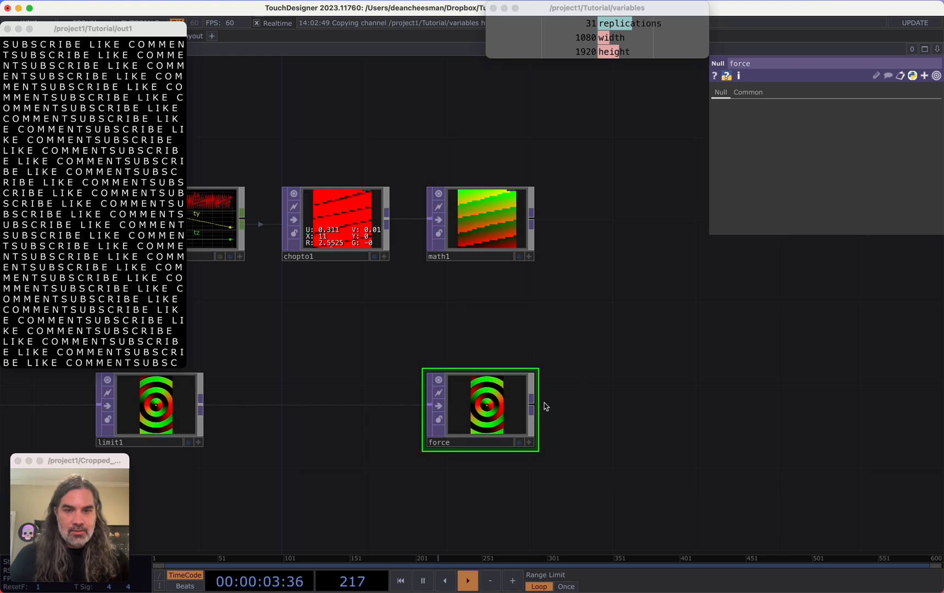
left_click(537, 409)
left_click(646, 280)
type("re")
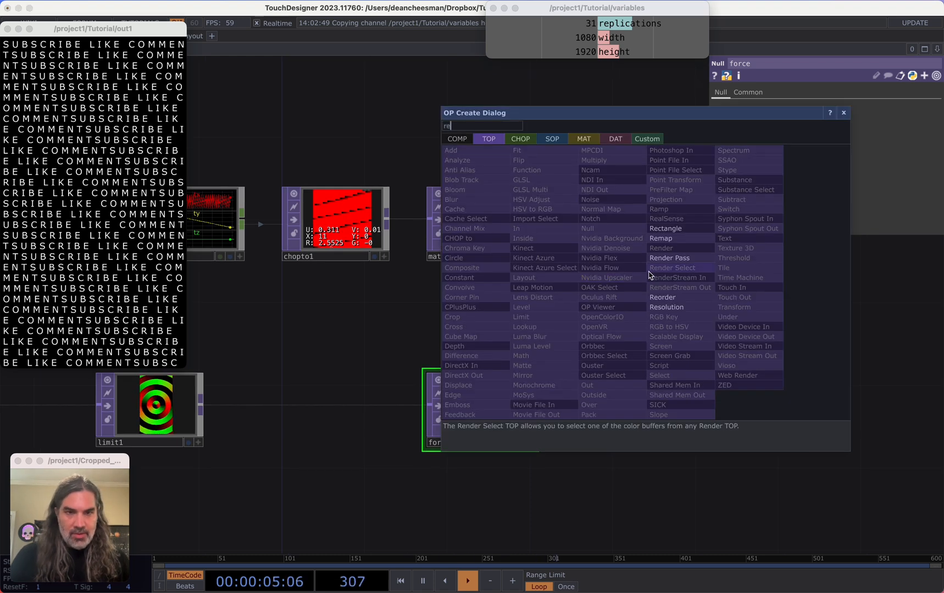
left_click(669, 238)
left_click(531, 219)
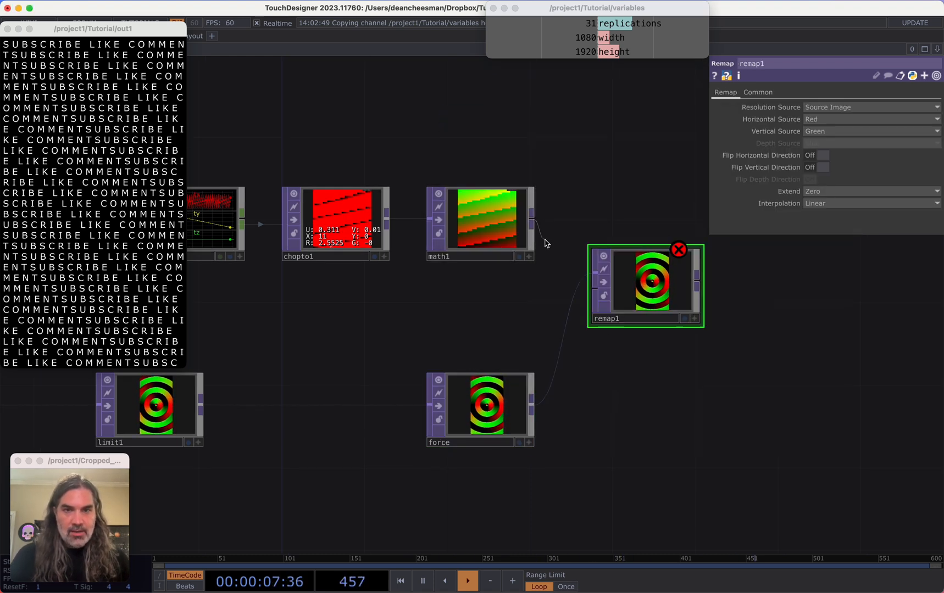
left_click(645, 304)
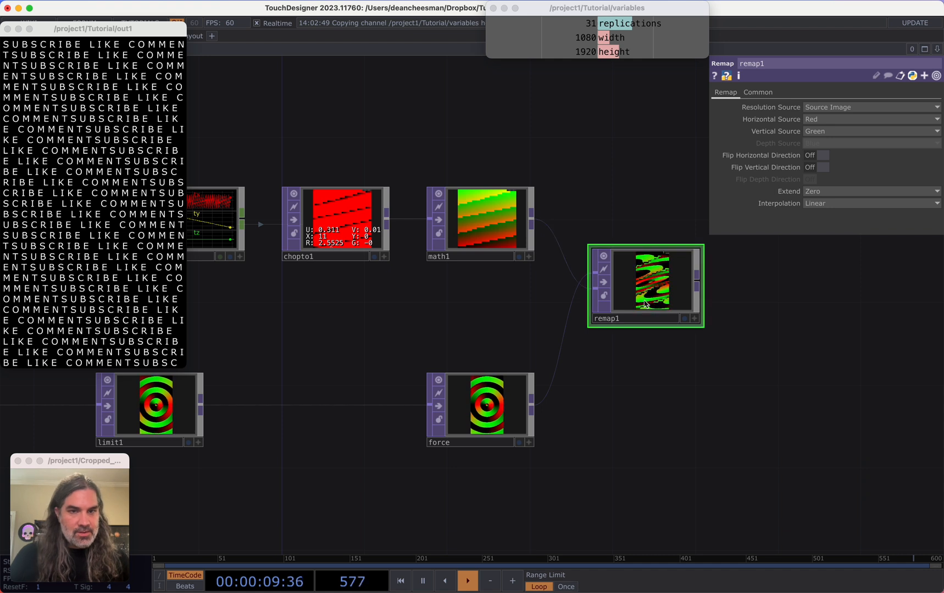
Set the Remap TOP's Resolution Source to UV Image and its Viewer Smoothness to Nearest Pixel
scroll(645, 304, "up", 3)
left_click(824, 119)
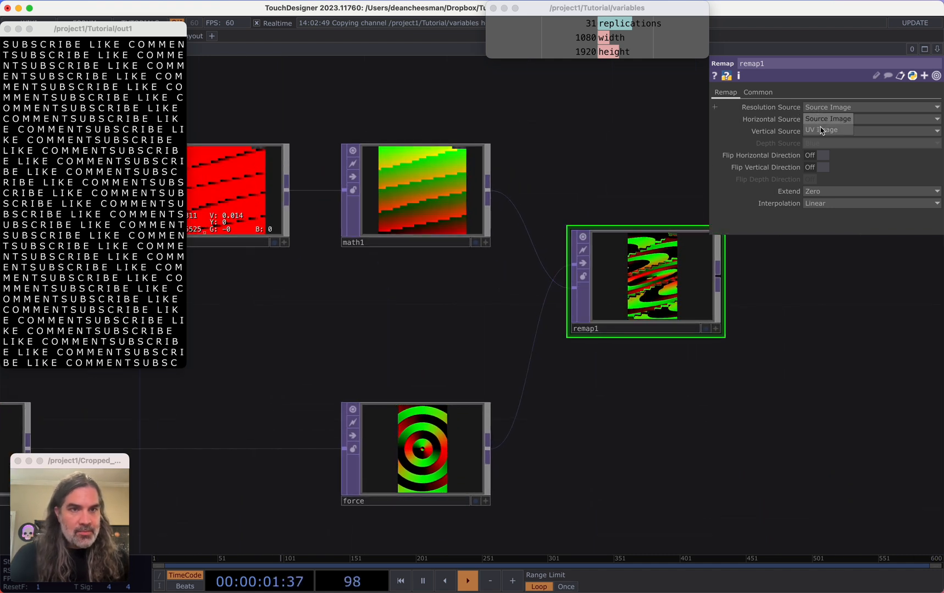
left_click(823, 130)
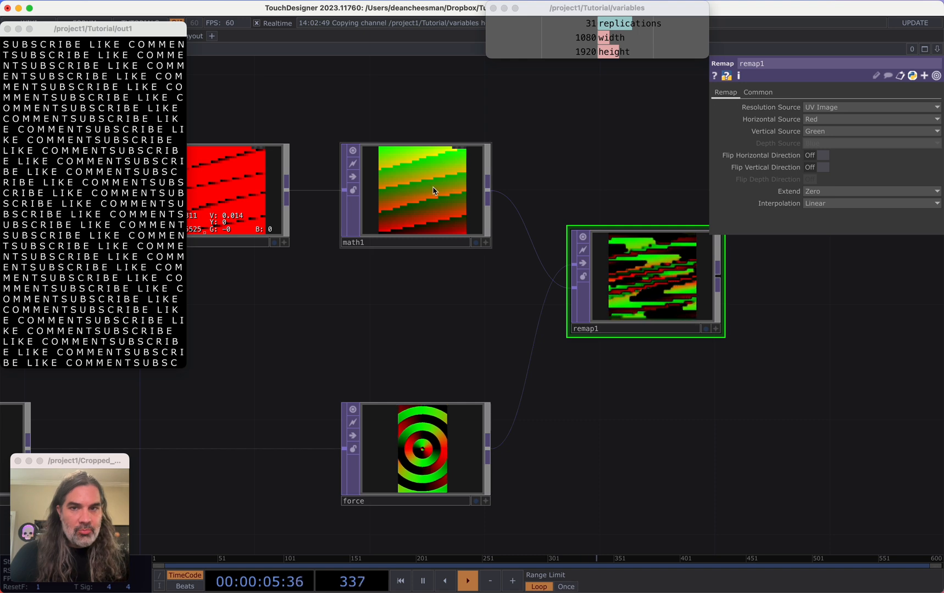
left_click(756, 94)
left_click(835, 191)
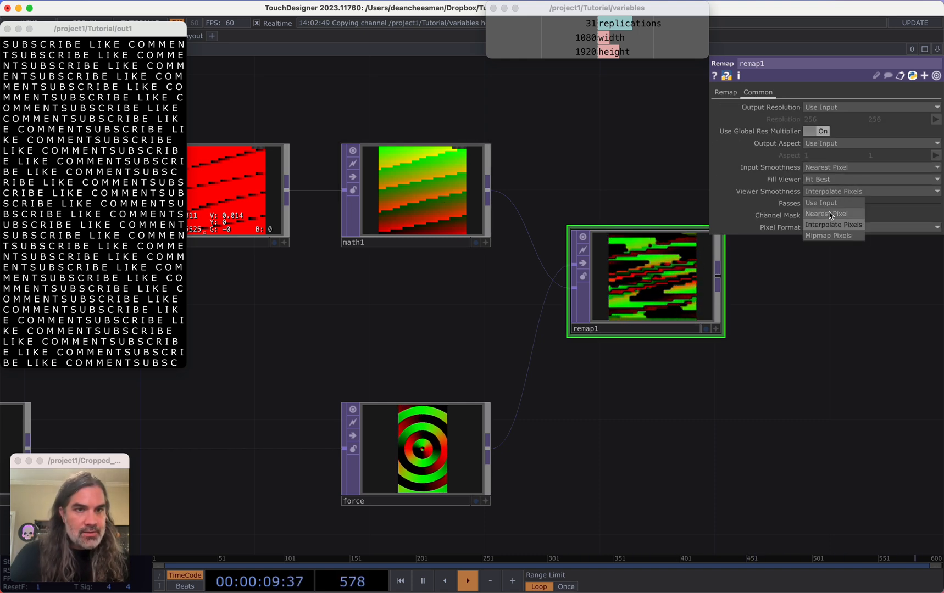
left_click(829, 215)
Append a Null TOP to the Remap TOP's output
left_click_drag(728, 325, 618, 321)
scroll(574, 286, "up", 6)
scroll(555, 297, "down", 10)
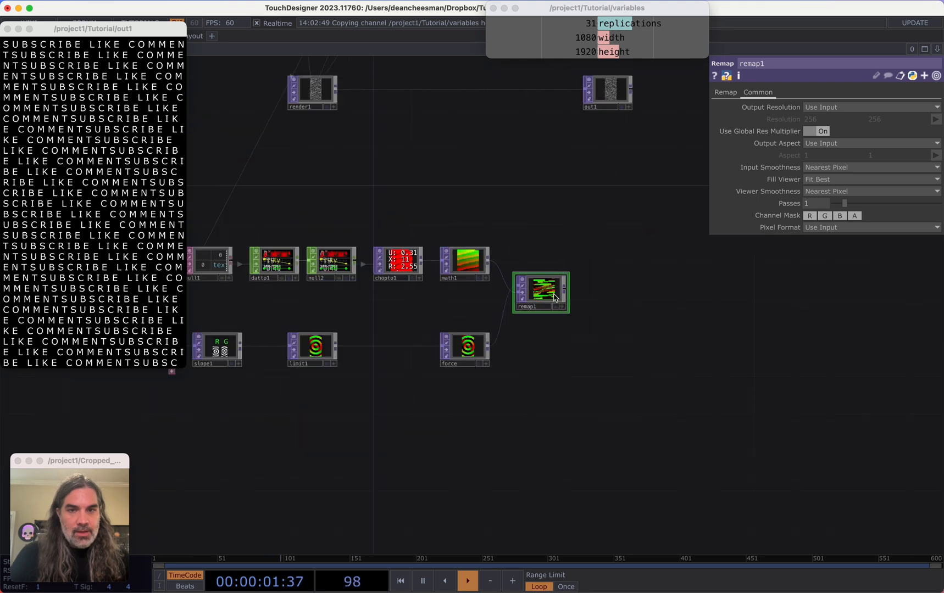
scroll(554, 297, "up", 4)
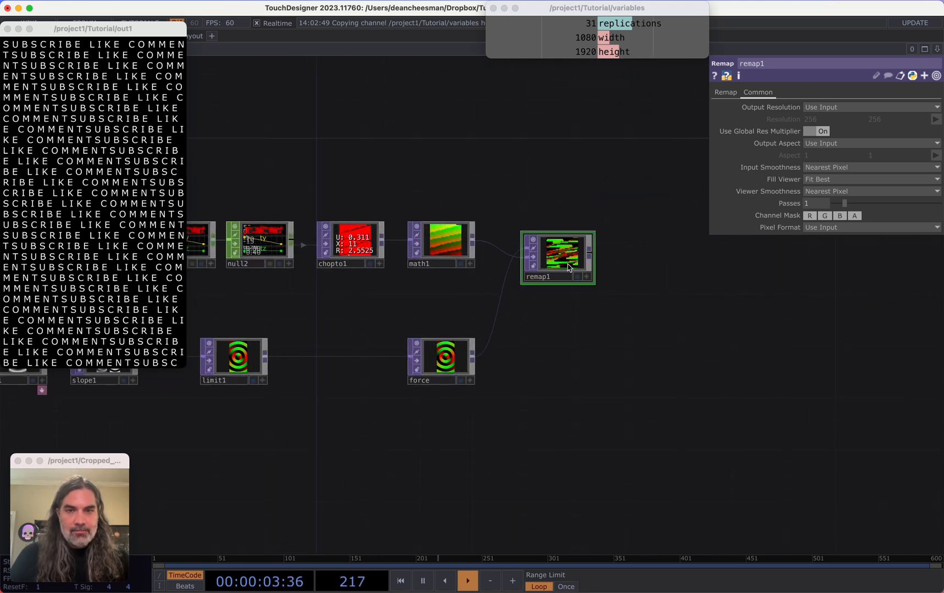
left_click_drag(600, 256, 545, 269)
scroll(537, 257, "up", 3)
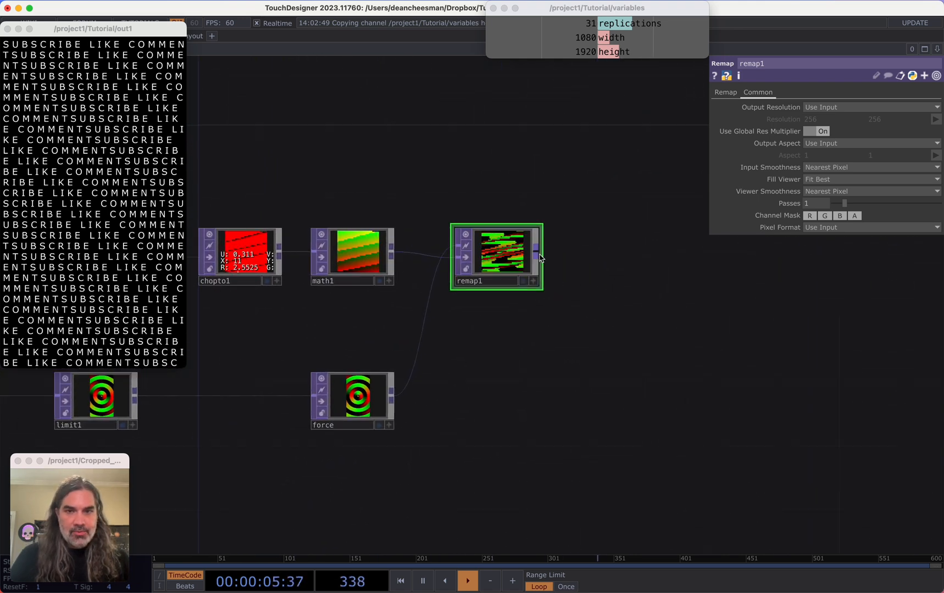
right_click(535, 253)
left_click(556, 202)
left_click(644, 255)
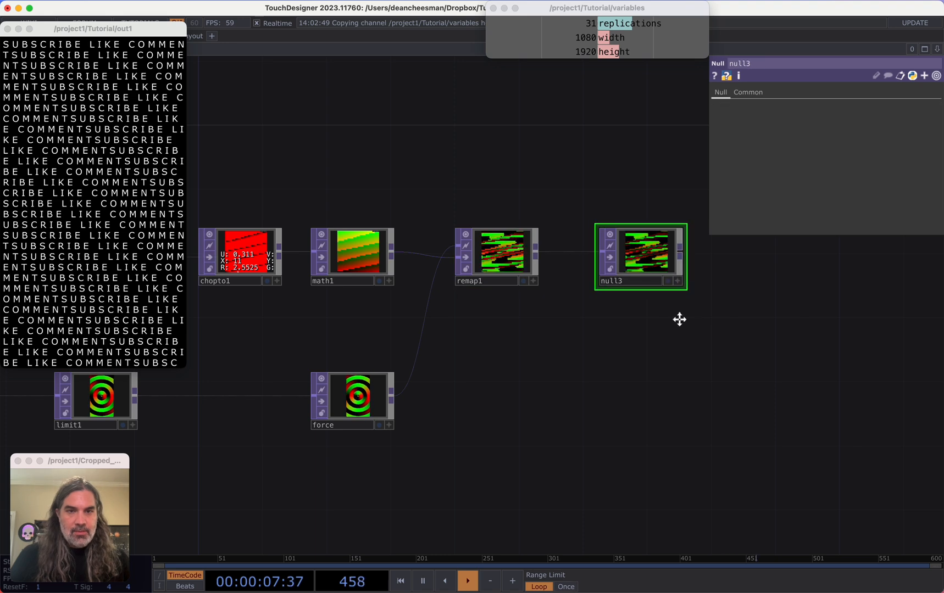
left_click_drag(678, 321, 581, 329)
left_click_drag(576, 277, 544, 273)
Append a TOP to CHOP to the new Null TOP
right_click(599, 259)
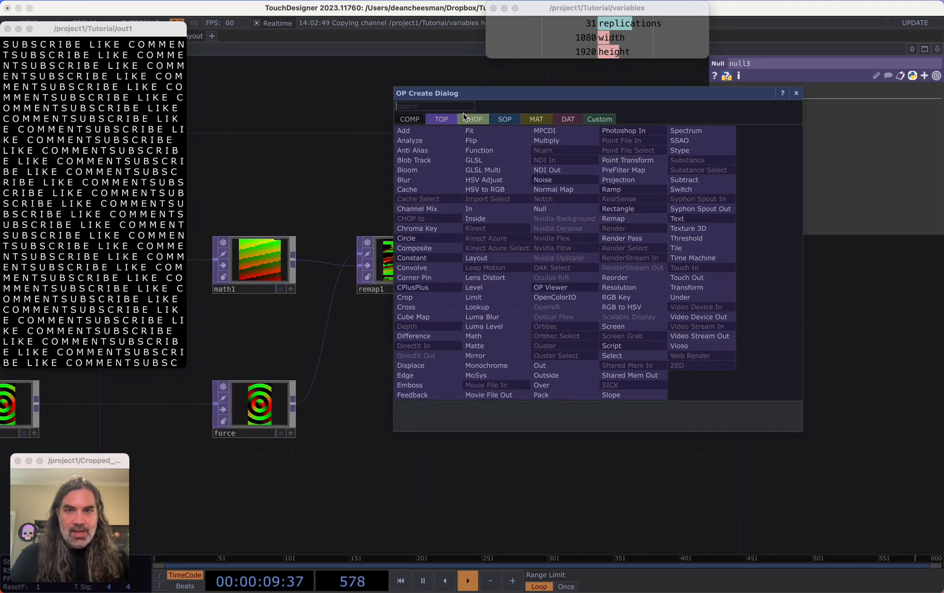
left_click(467, 119)
left_click(432, 141)
left_click(631, 275)
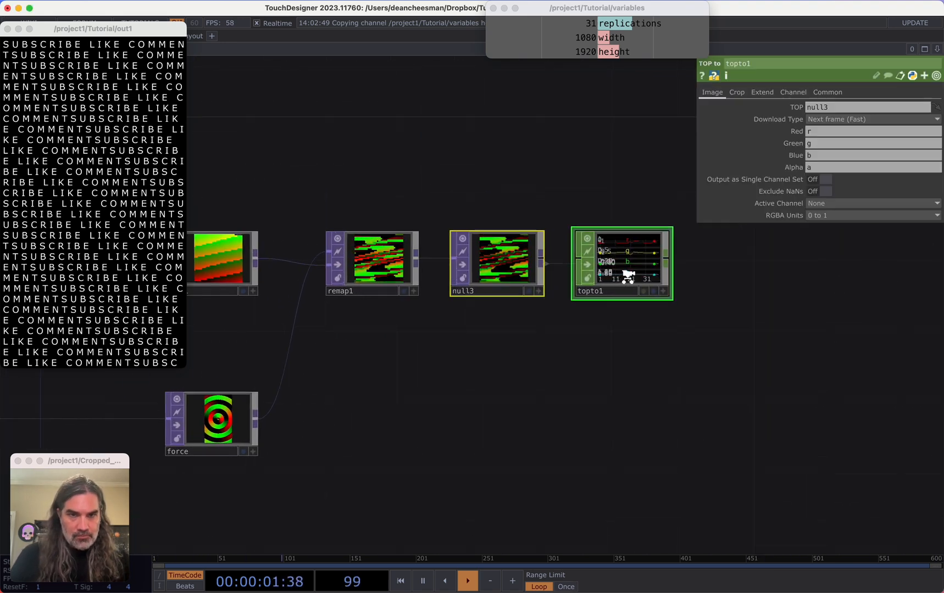
Name the TOP to CHOP's Red, Green and Blue channels ltx, lty and ltz, leaving Alpha empty
scroll(637, 277, "up", 3)
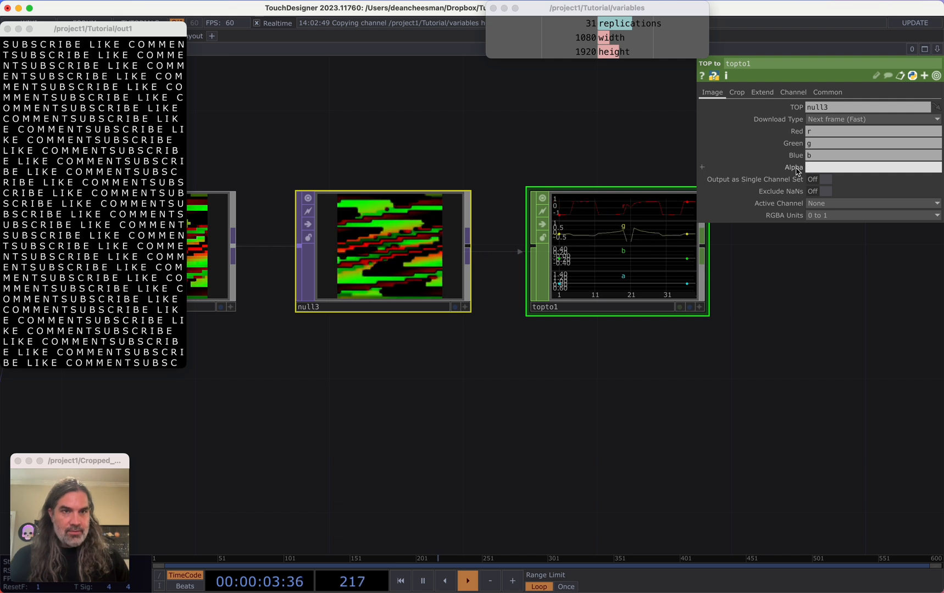
left_click(825, 262)
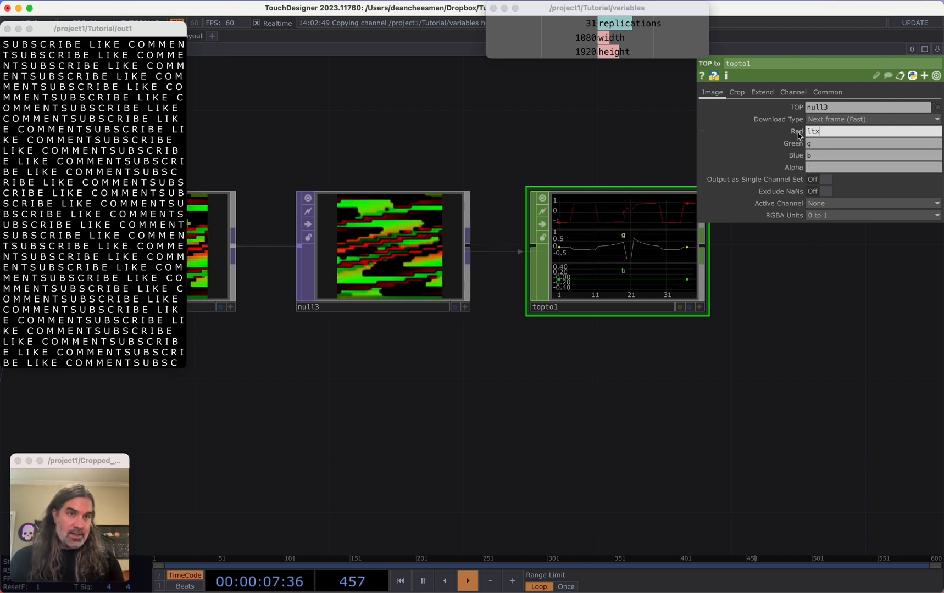
key("Tab")
type("tlty")
key("Tab")
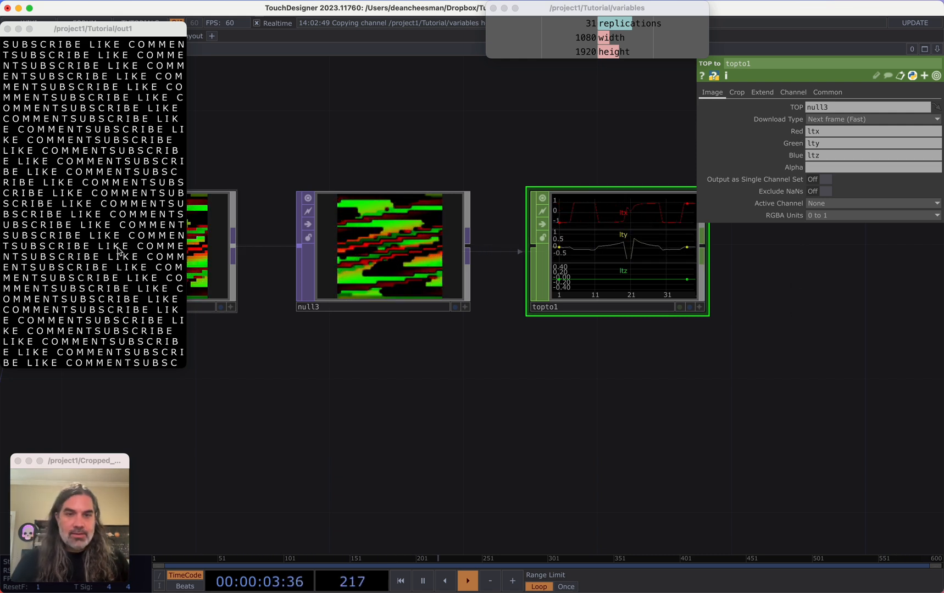
Set the null3 TOP's Viewer Smoothness to Nearest Pixel
left_click_drag(640, 339, 641, 410)
scroll(449, 397, "down", 2)
left_click(465, 346)
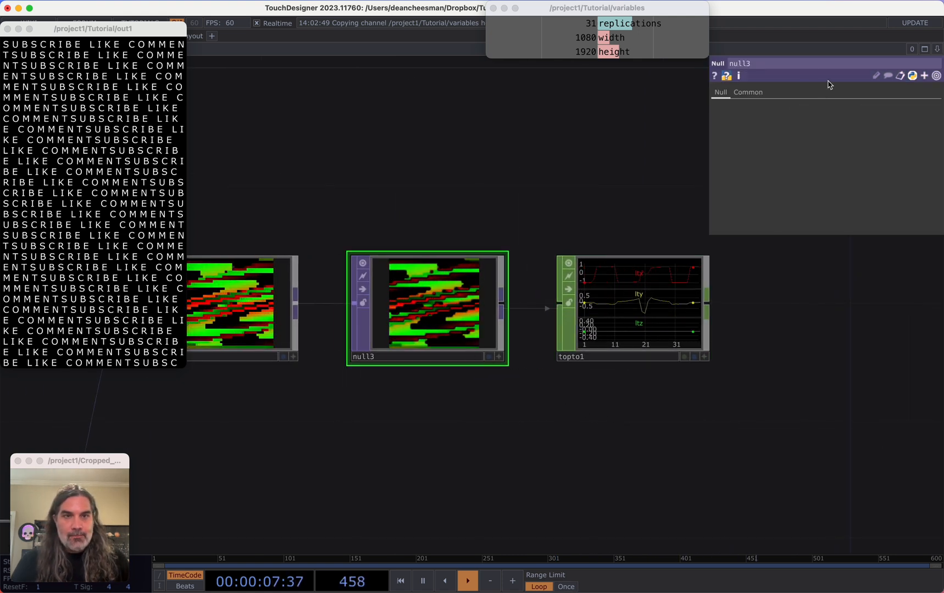
left_click(752, 93)
left_click(829, 191)
left_click(828, 214)
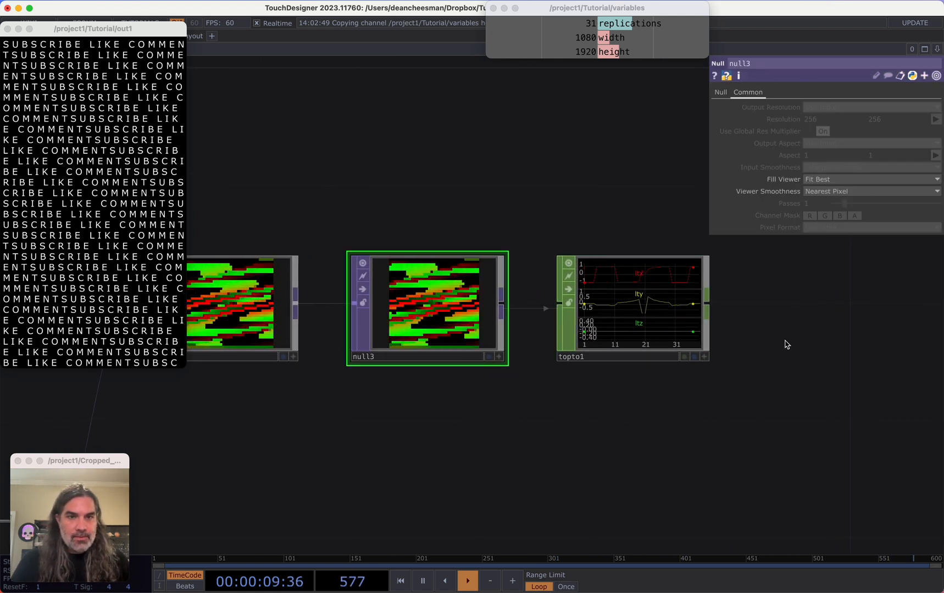
Append a Null CHOP to the TOP to CHOP's output
left_click_drag(683, 336, 552, 331)
scroll(554, 339, "up", 3)
scroll(553, 339, "down", 2)
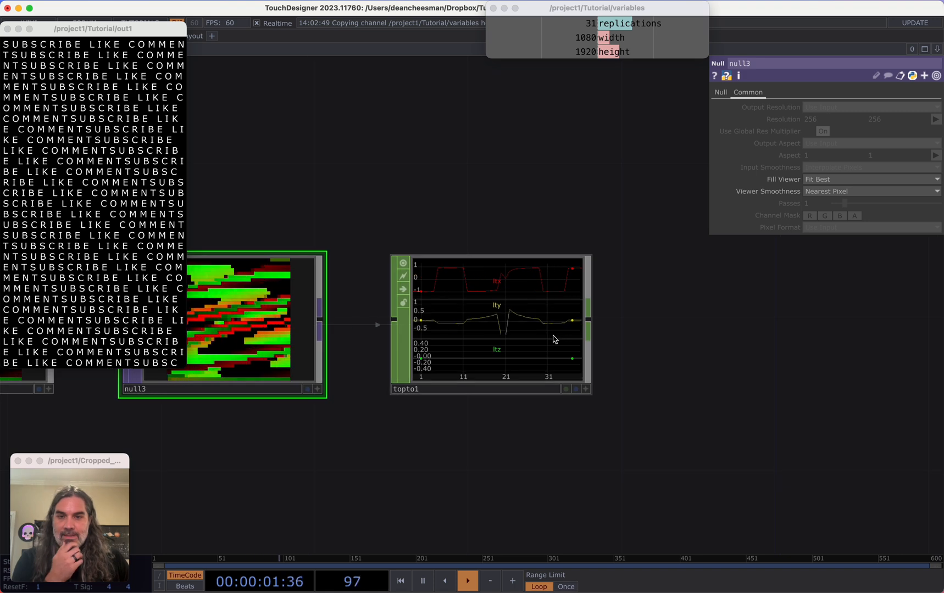
left_click_drag(614, 352, 487, 370)
scroll(475, 351, "down", 3)
left_click(586, 349)
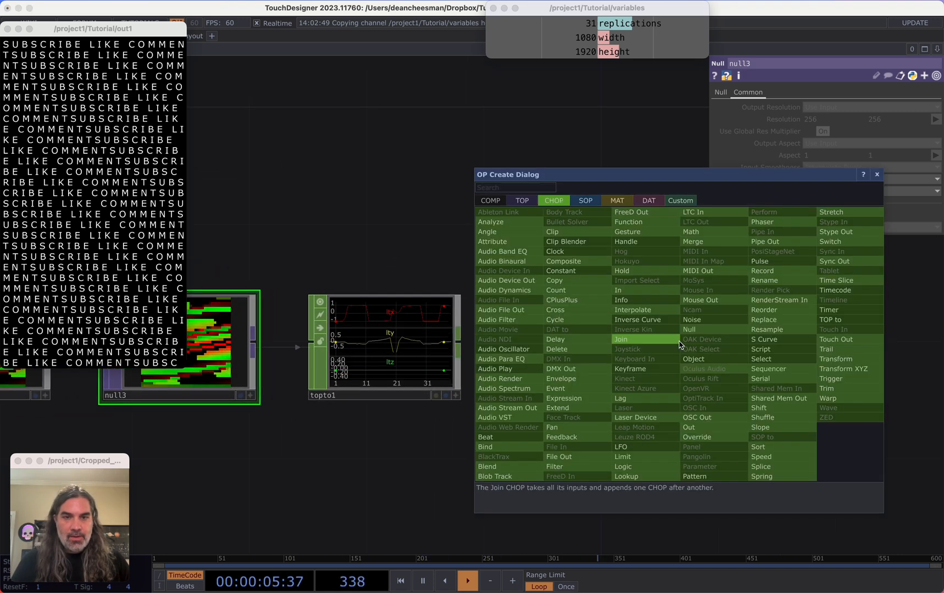
left_click(708, 333)
left_click(707, 334)
left_click_drag(511, 411, 729, 396)
Set the TOP to CHOP's Crop option to Full Image
left_click(641, 366)
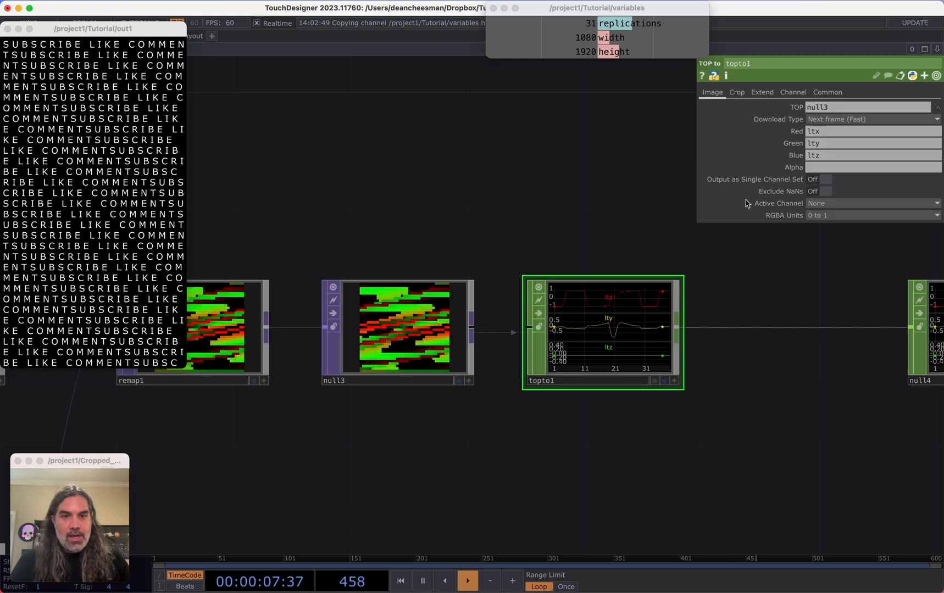
left_click(736, 92)
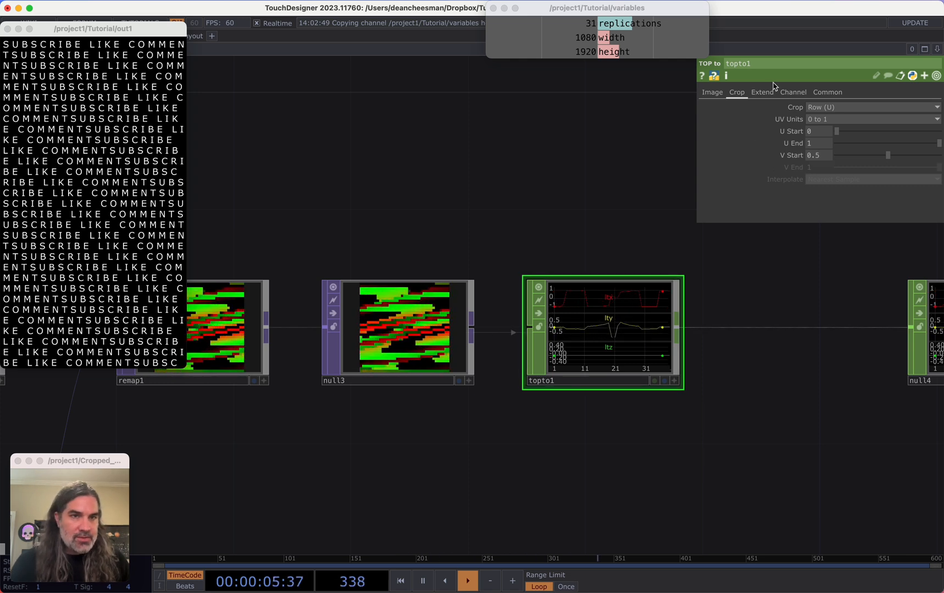
left_click(818, 107)
left_click(829, 163)
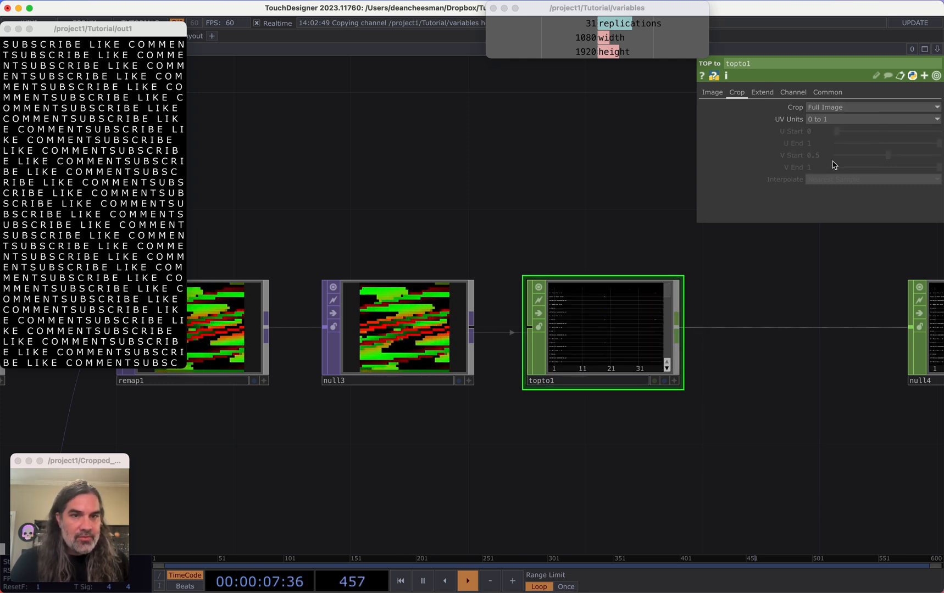
Insert a Shuffle CHOP between the TOP to CHOP and the Null CHOP, with Method set to Sequence Channels by Name
scroll(614, 348, "up", 5)
left_click_drag(901, 451, 406, 450)
scroll(470, 438, "down", 5)
scroll(471, 438, "down", 3)
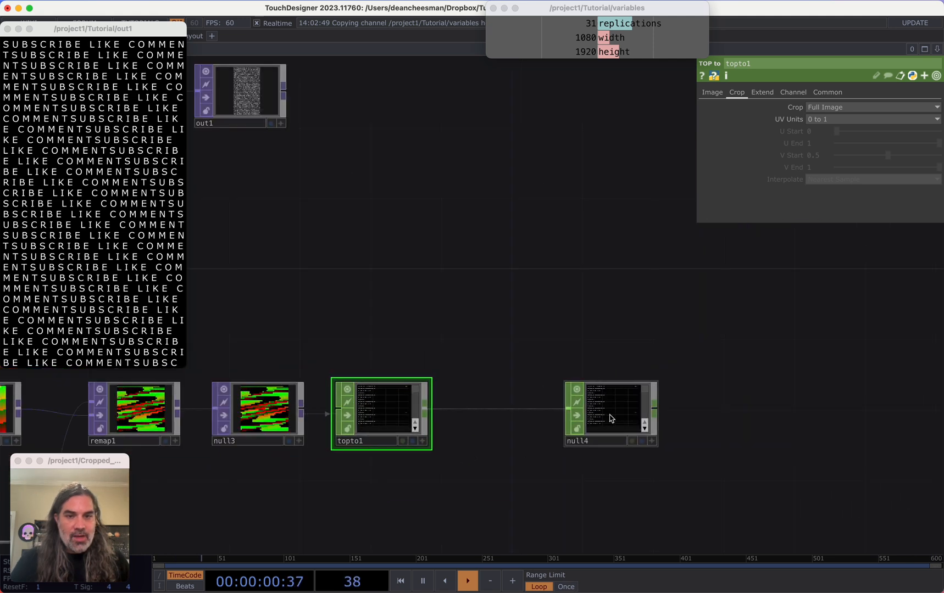
right_click(483, 411)
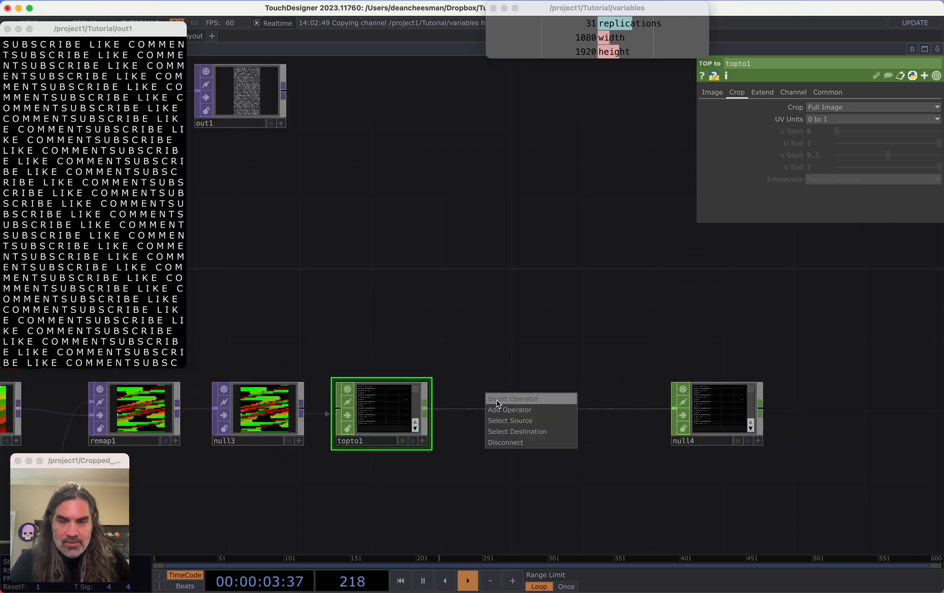
left_click(497, 399)
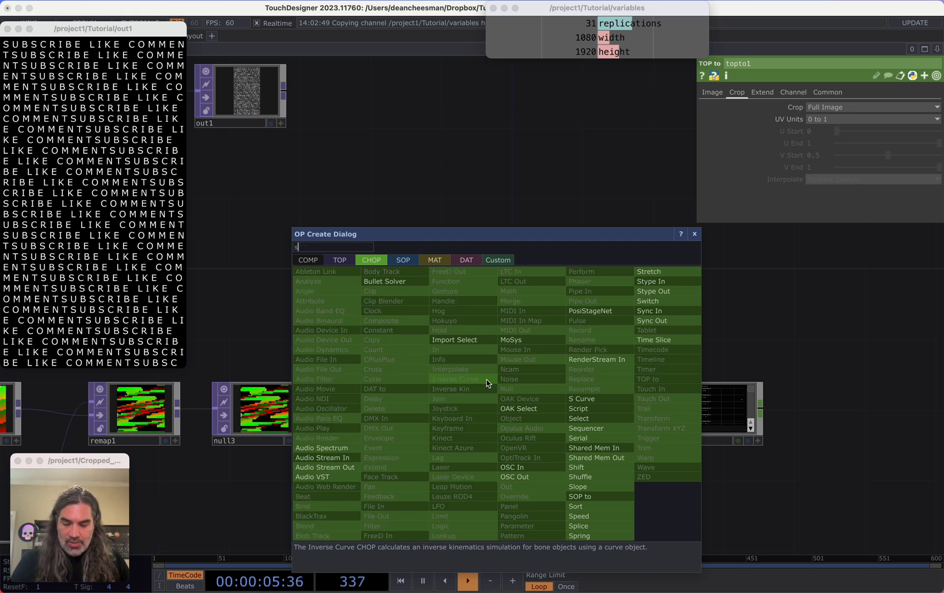
left_click(583, 477)
left_click(507, 431)
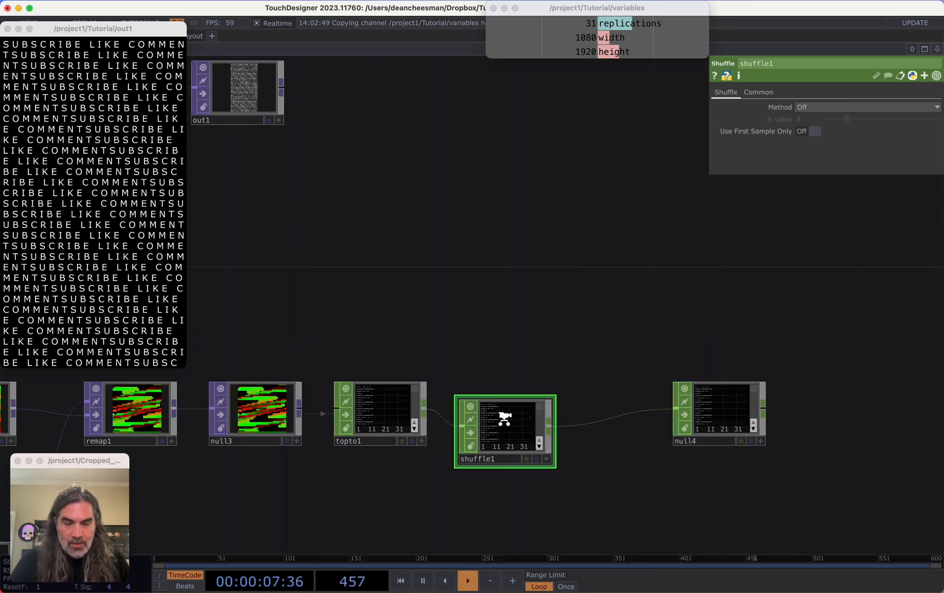
left_click(834, 107)
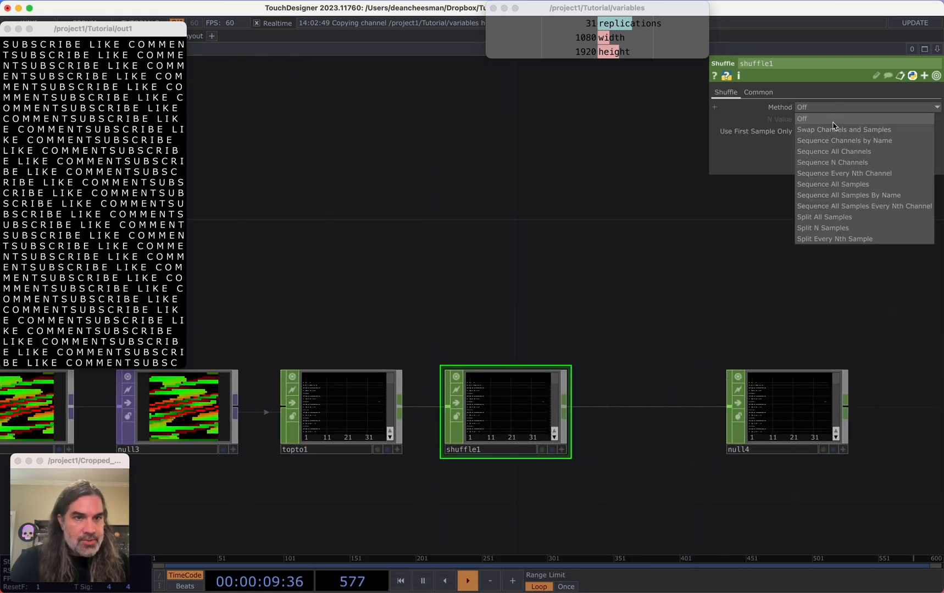
left_click(846, 140)
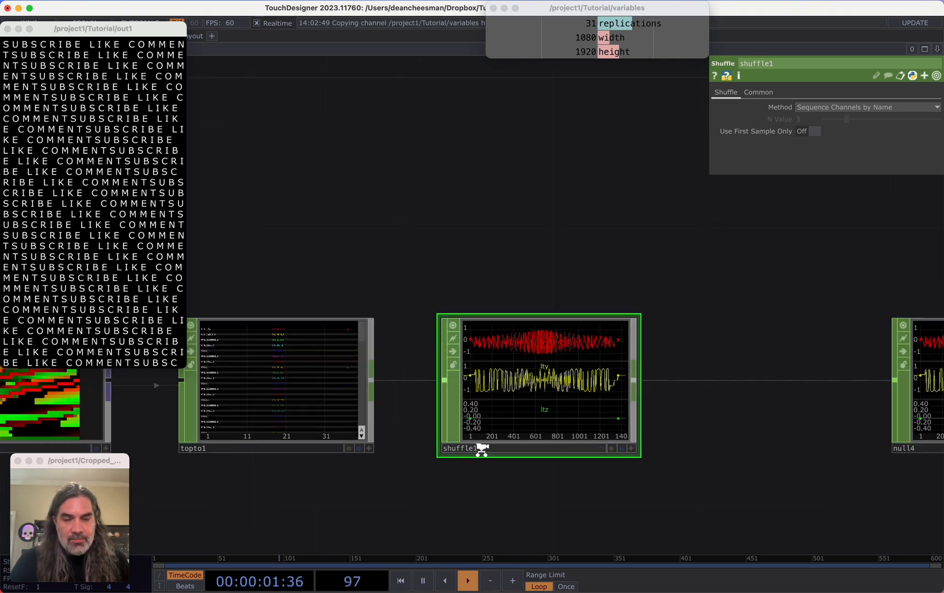
Assign the null4 CHOP as the Geo Text's Specification CHOP
scroll(480, 448, "up", 5)
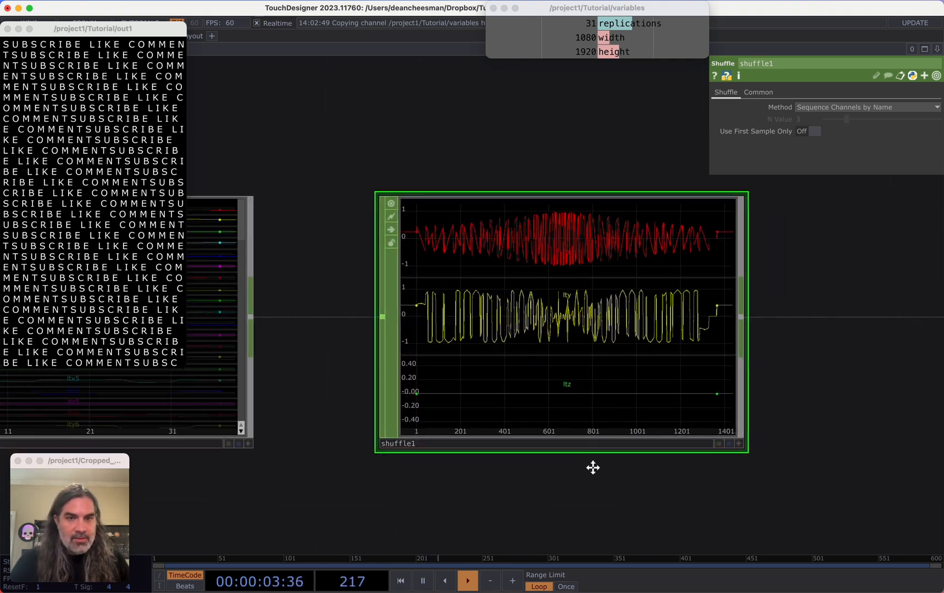
scroll(592, 468, "down", 5)
scroll(623, 396, "down", 10)
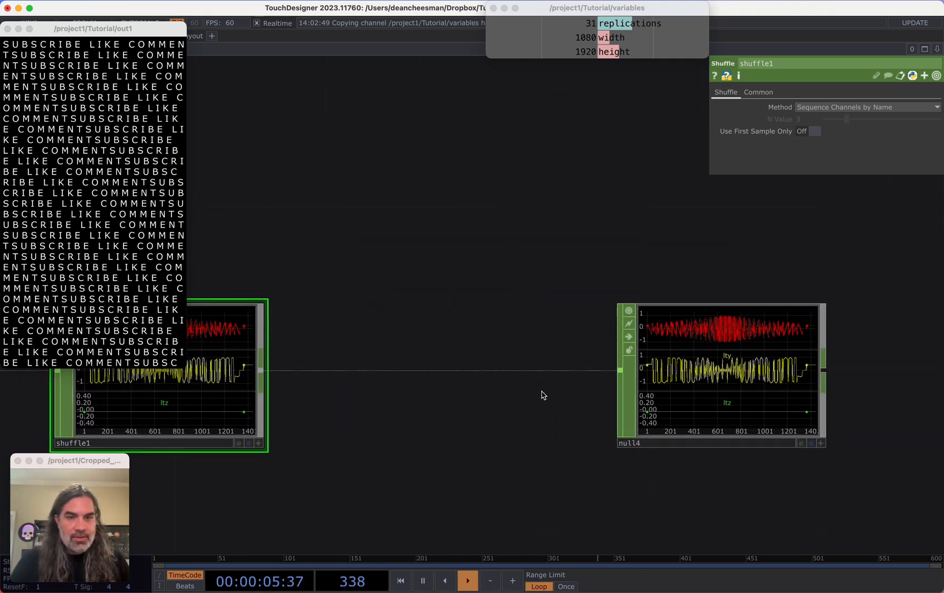
left_click_drag(313, 250, 458, 253)
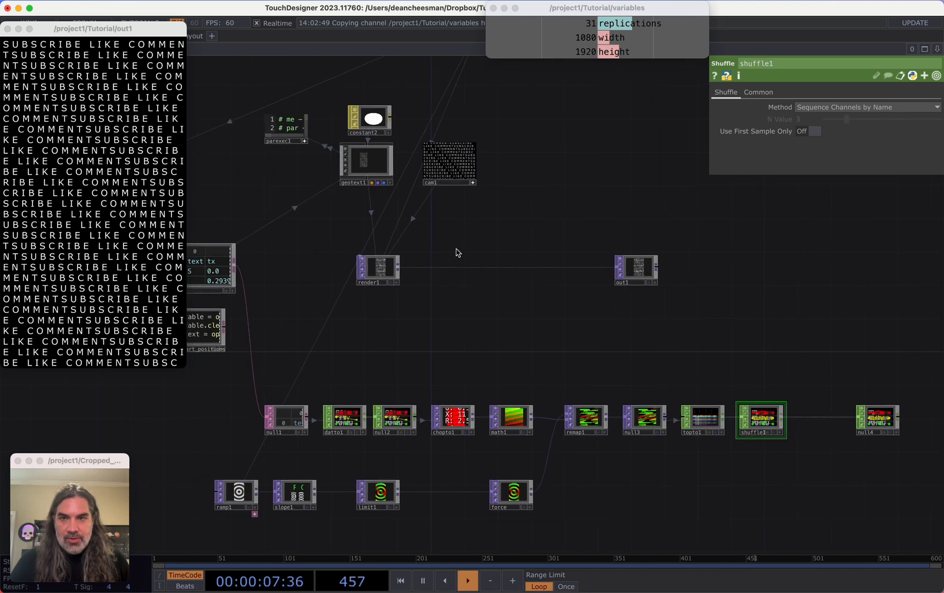
left_click(373, 167)
left_click_drag(472, 323, 288, 284)
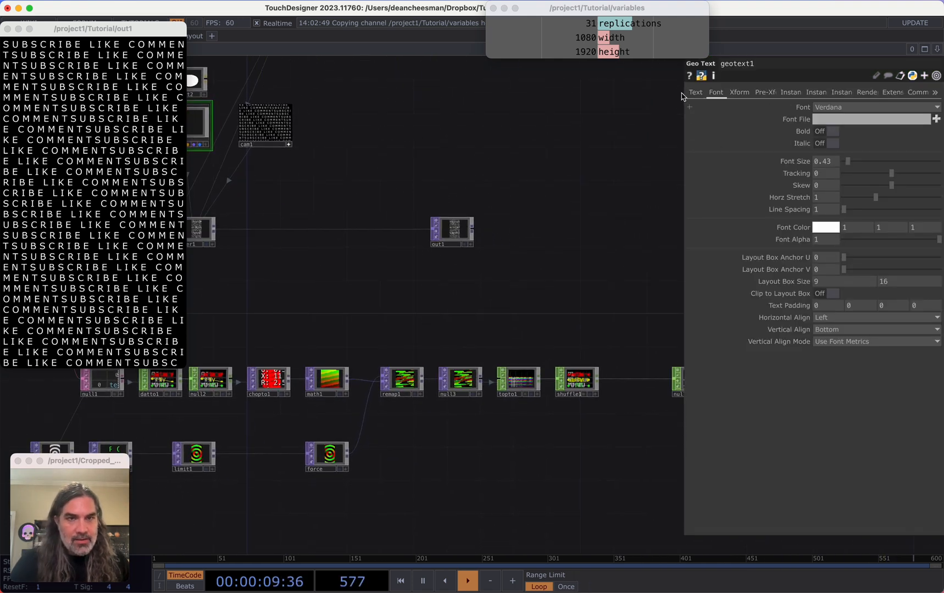
left_click(695, 92)
scroll(476, 278, "up", 5)
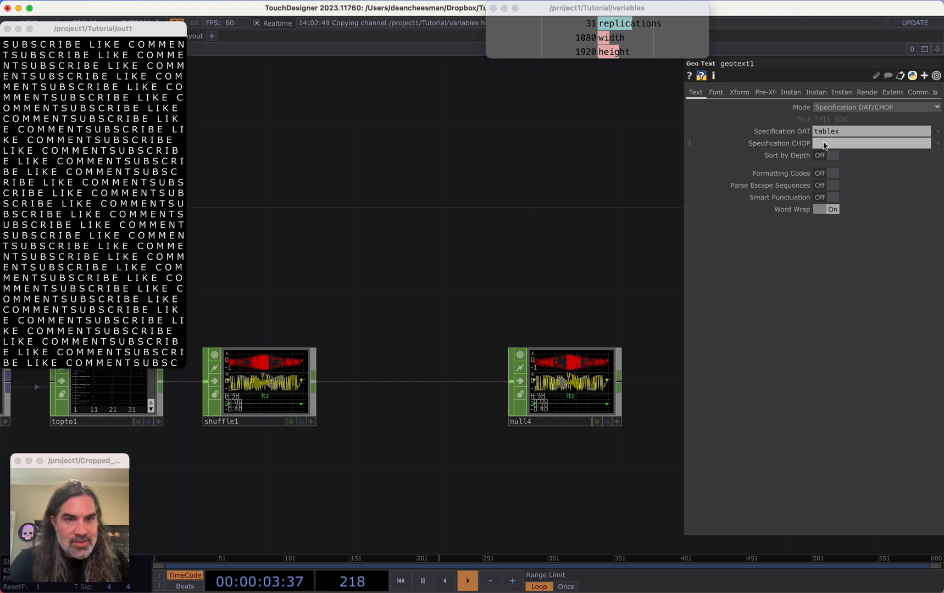
left_click_drag(575, 421, 841, 145)
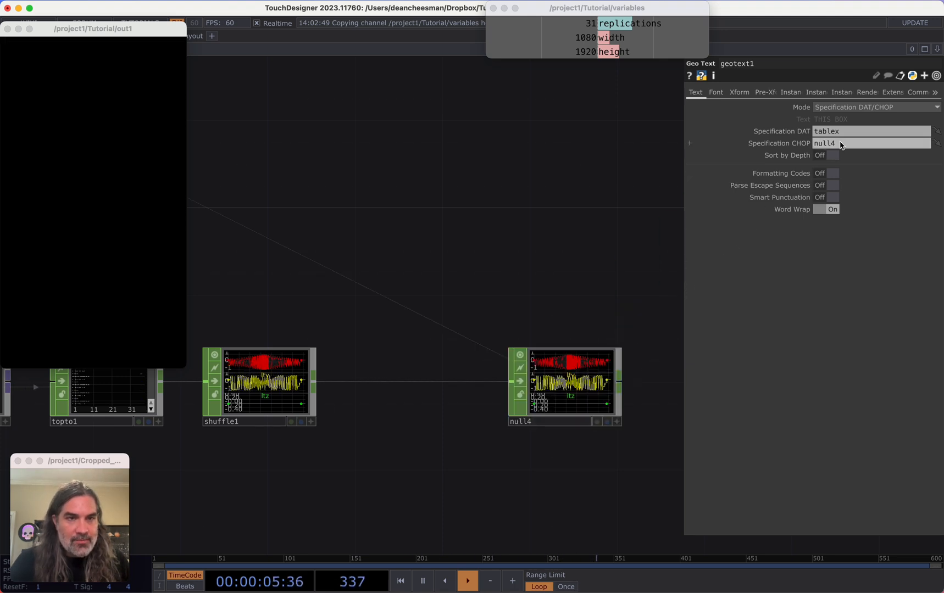
Inspect the Geo Text operator's info for its warning
left_click_drag(558, 217, 708, 260)
scroll(607, 350, "down", 1)
left_click_drag(609, 349, 602, 397)
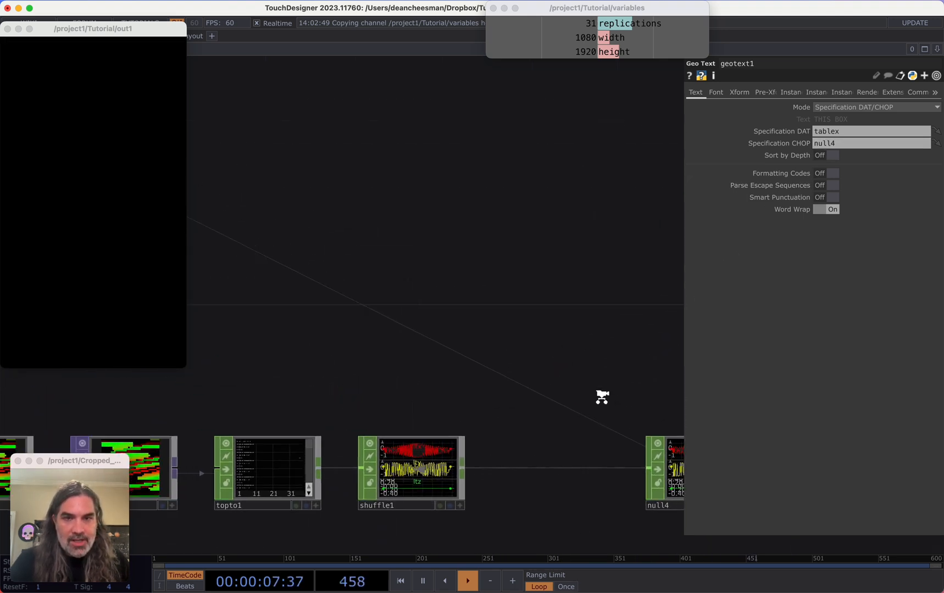
scroll(480, 350, "down", 5)
scroll(448, 308, "up", 10)
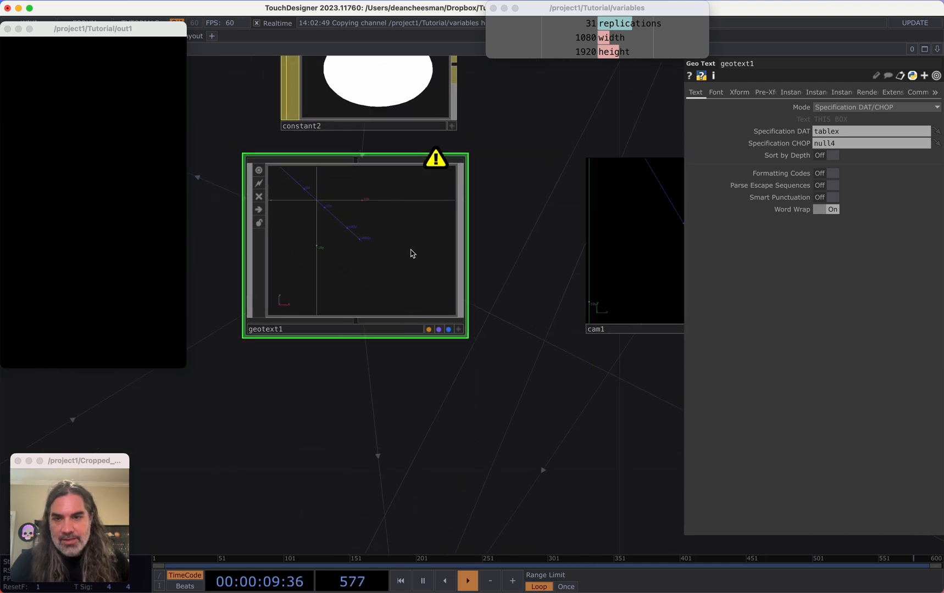
middle_click(412, 253)
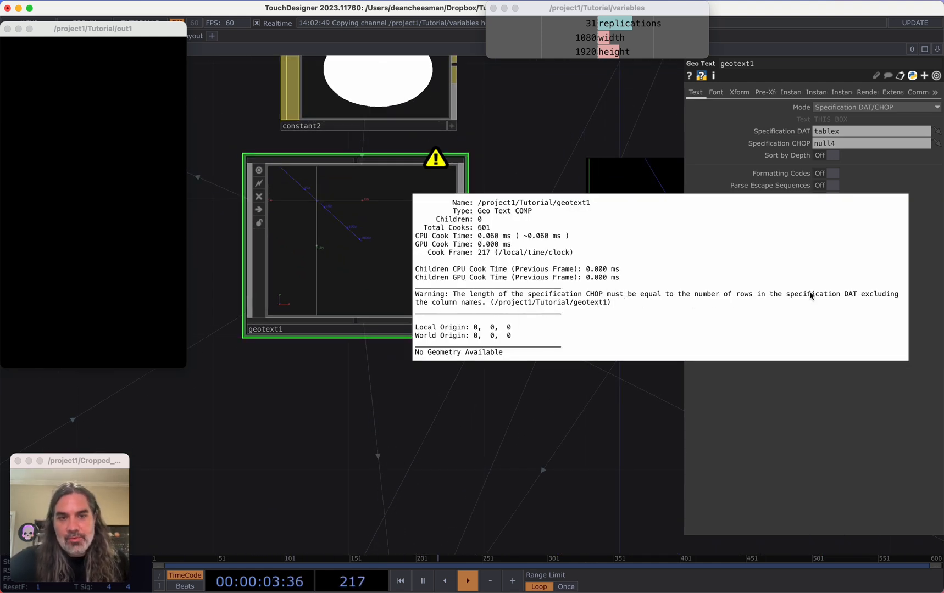
Review the tablex DAT and the image chain from chopto1 through the TOP to CHOP
scroll(548, 445, "down", 6)
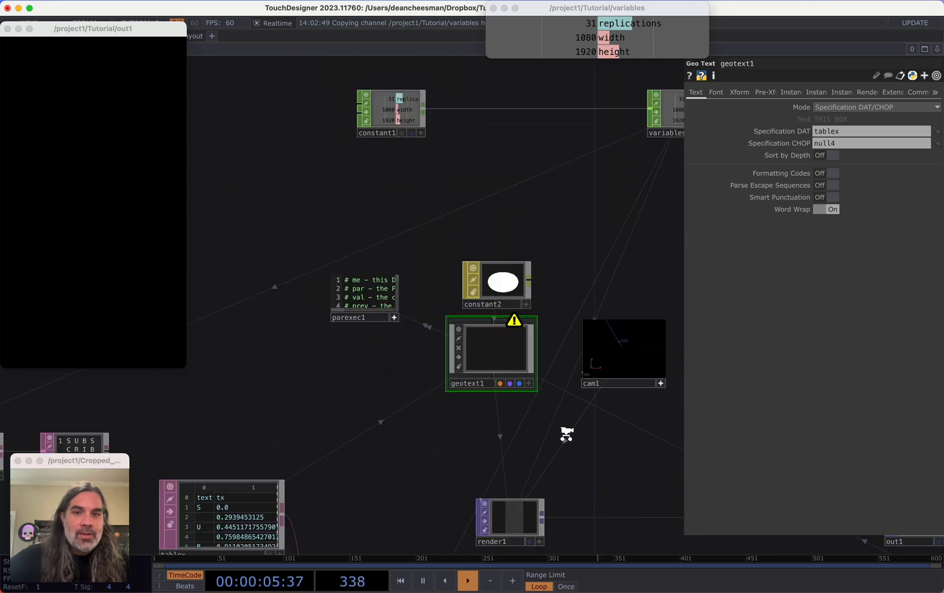
scroll(545, 440, "up", 2)
scroll(516, 454, "up", 5)
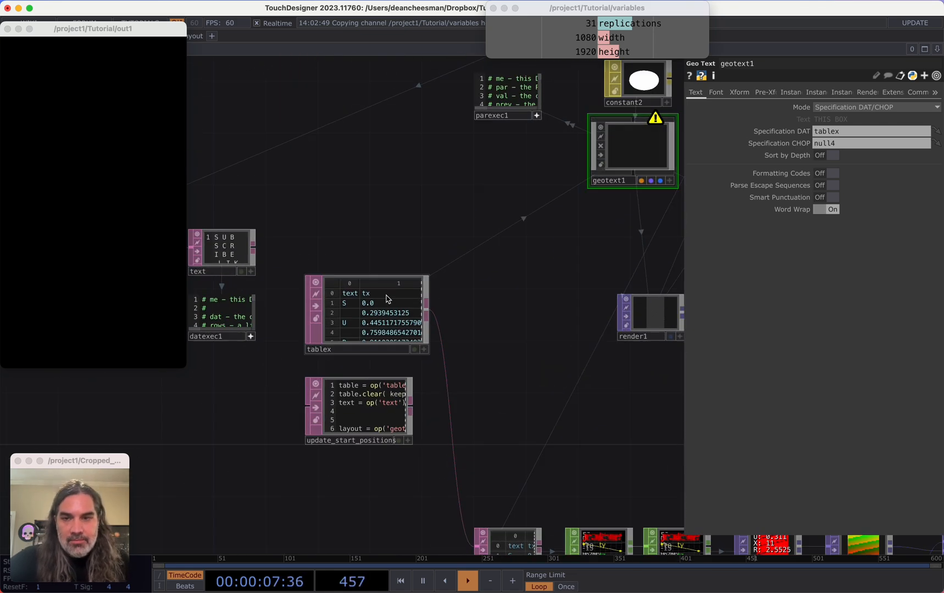
left_click_drag(604, 397, 343, 240)
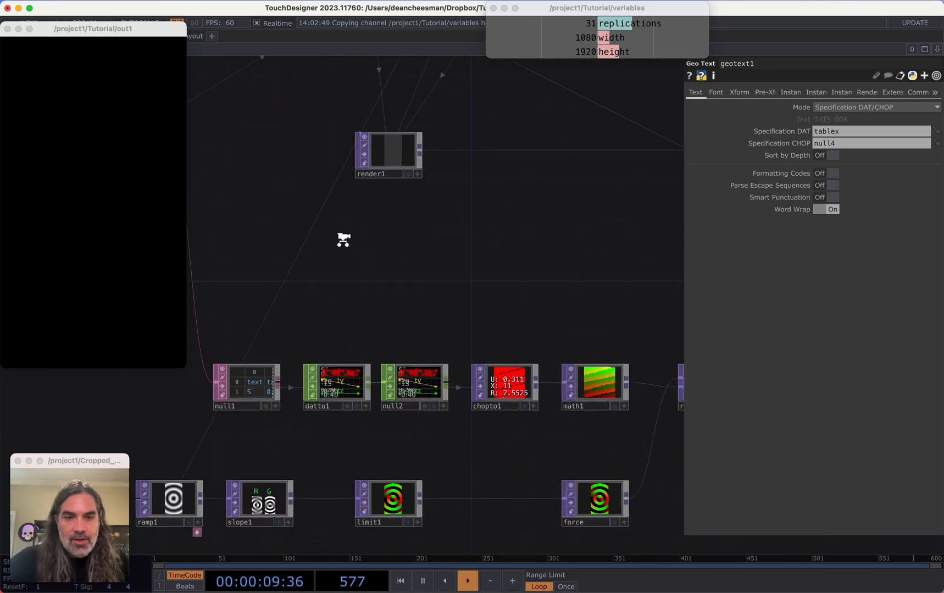
scroll(621, 280, "down", 1)
left_click_drag(620, 281, 167, 239)
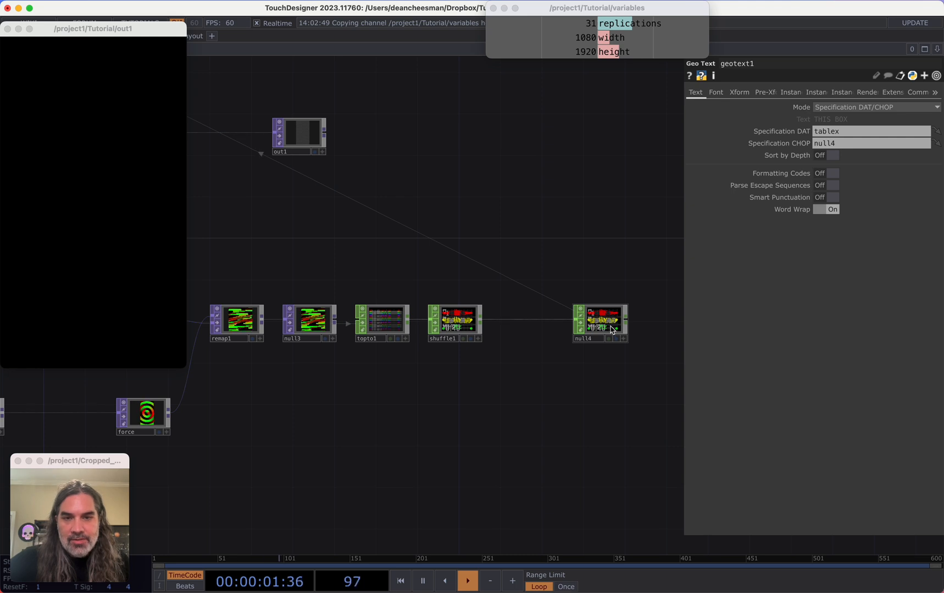
left_click_drag(518, 376, 594, 365)
scroll(397, 320, "up", 9)
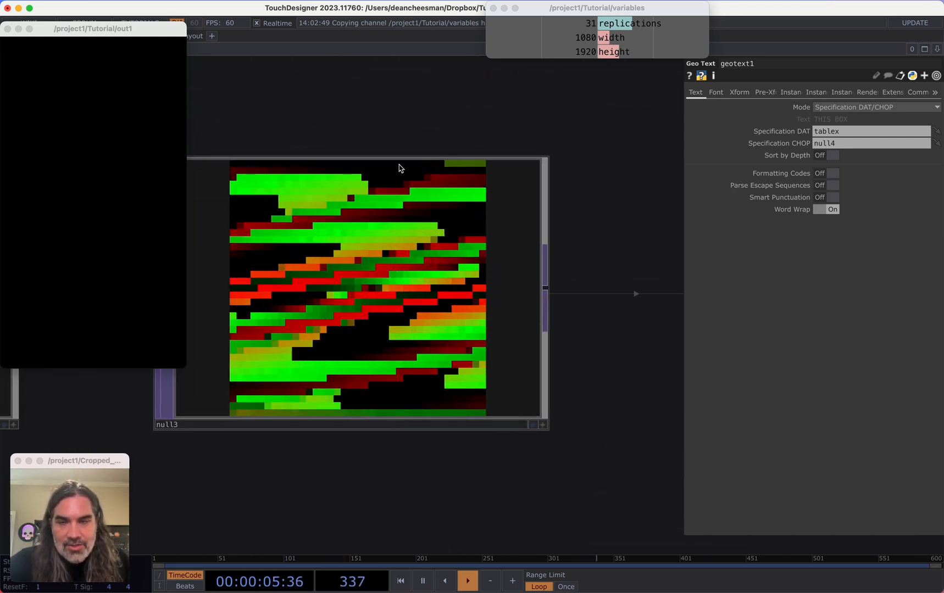
scroll(474, 250, "down", 3)
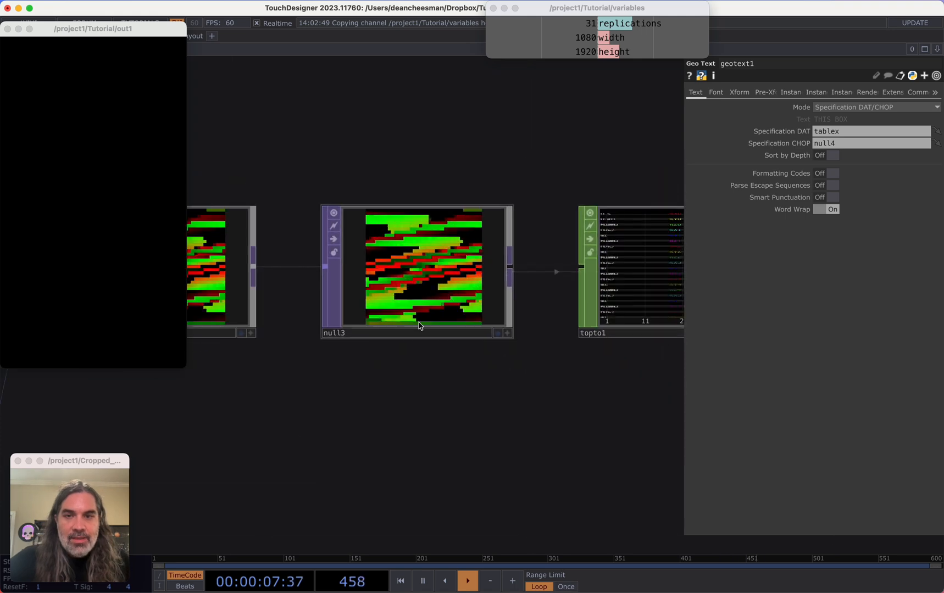
left_click_drag(308, 436, 545, 420)
scroll(544, 421, "down", 3)
left_click_drag(313, 370, 446, 365)
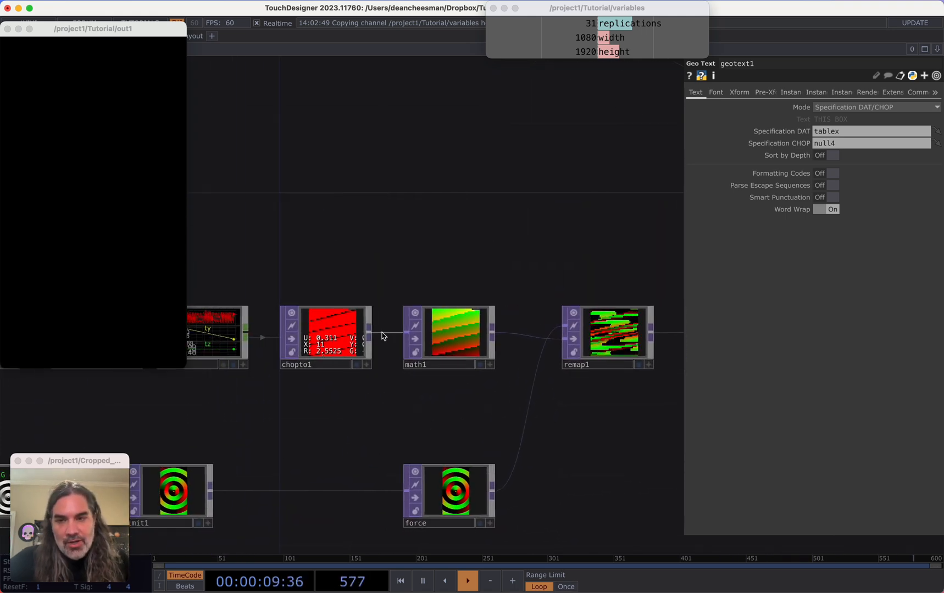
scroll(385, 330, "up", 5)
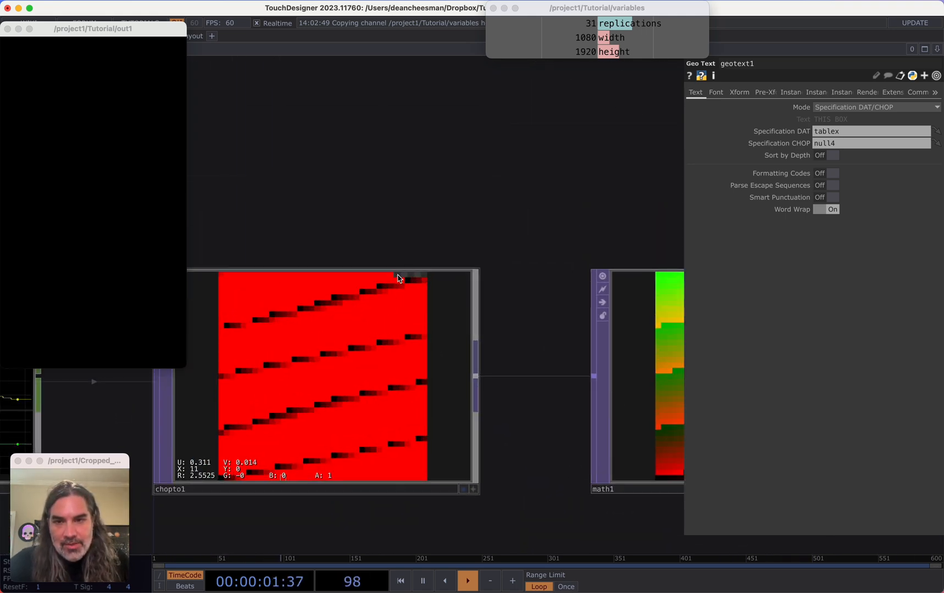
scroll(469, 268, "down", 5)
left_click_drag(483, 377, 241, 399)
left_click_drag(411, 410, 179, 429)
left_click_drag(486, 328, 505, 328)
Insert a Splice CHOP between the Shuffle CHOP and the null4 CHOP
right_click(408, 330)
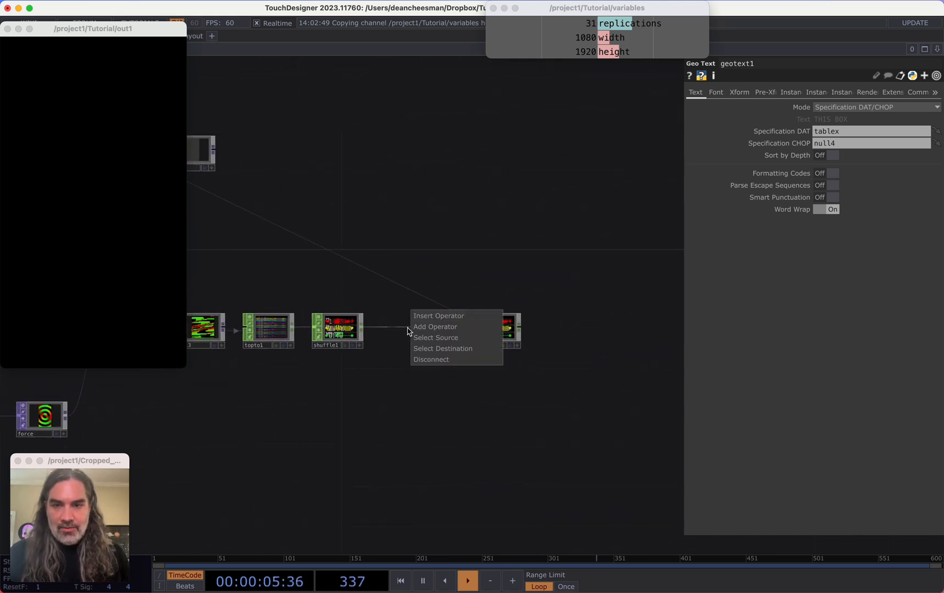
left_click(419, 320)
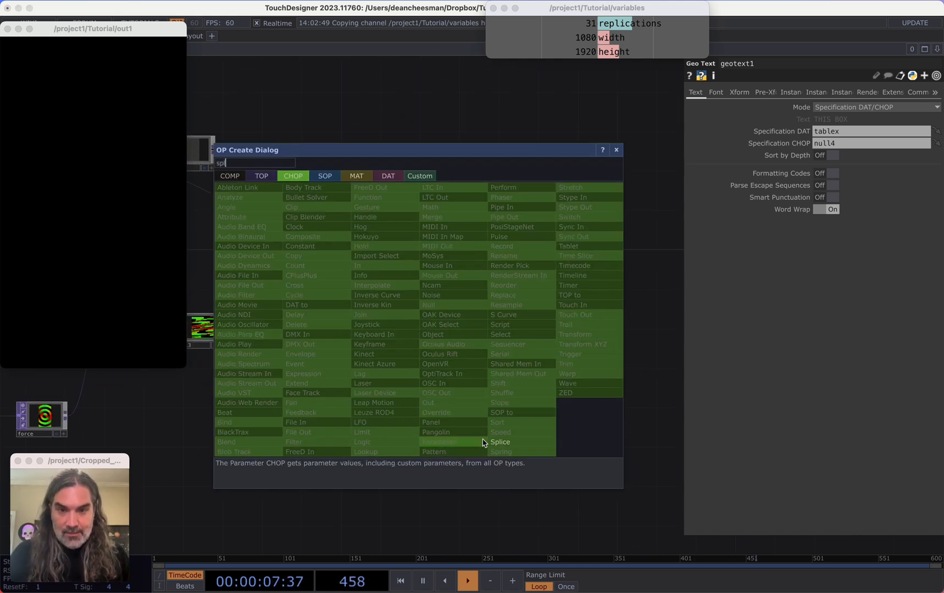
left_click(454, 442)
left_click(409, 340)
left_click_drag(430, 378, 558, 356)
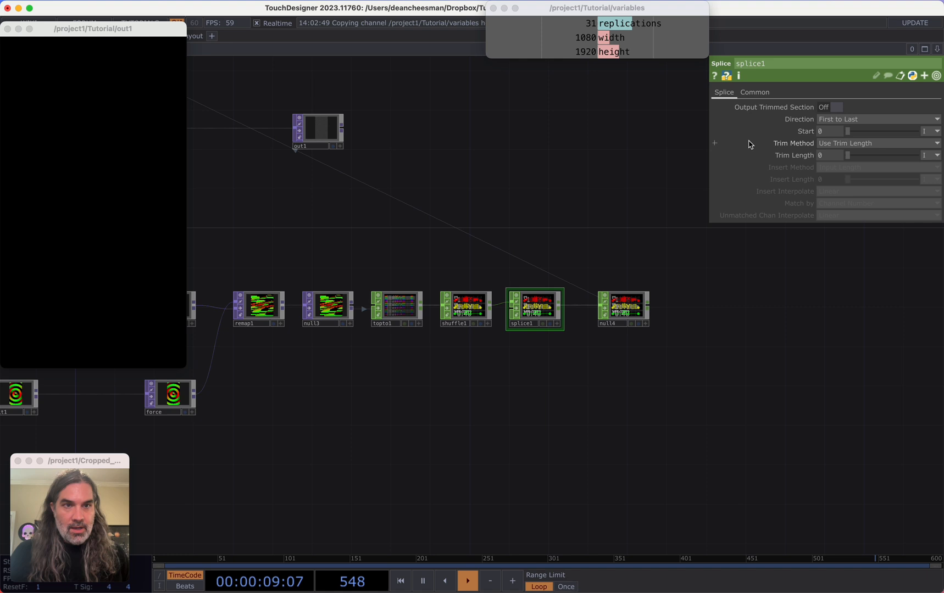
Turn on the Splice's Output Trimmed Section and set its Trim Length to op('tablex').numRows
left_click(823, 112)
left_click_drag(449, 244, 701, 249)
left_click_drag(430, 186, 617, 214)
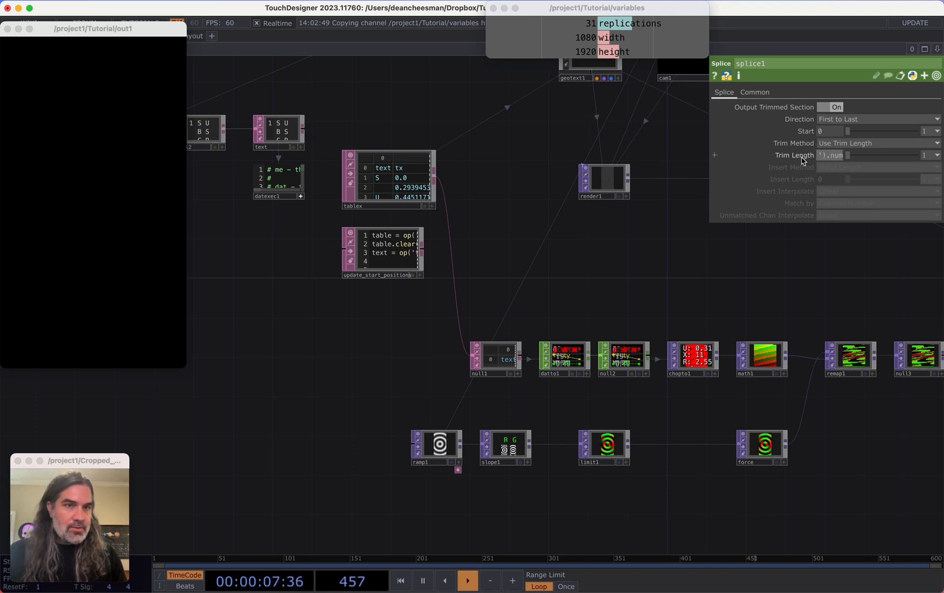
left_click_drag(711, 281, 555, 299)
Check the tablex DAT's row count and change the Splice's Trim Length expression to op('tablex').numRows -1
middle_click(259, 210)
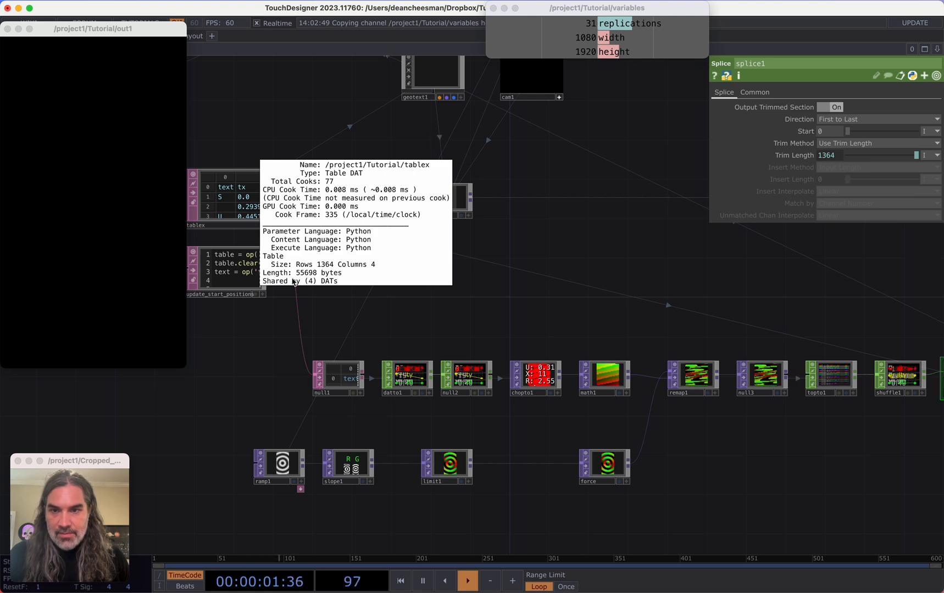
left_click_drag(603, 314, 323, 309)
scroll(770, 388, "up", 5)
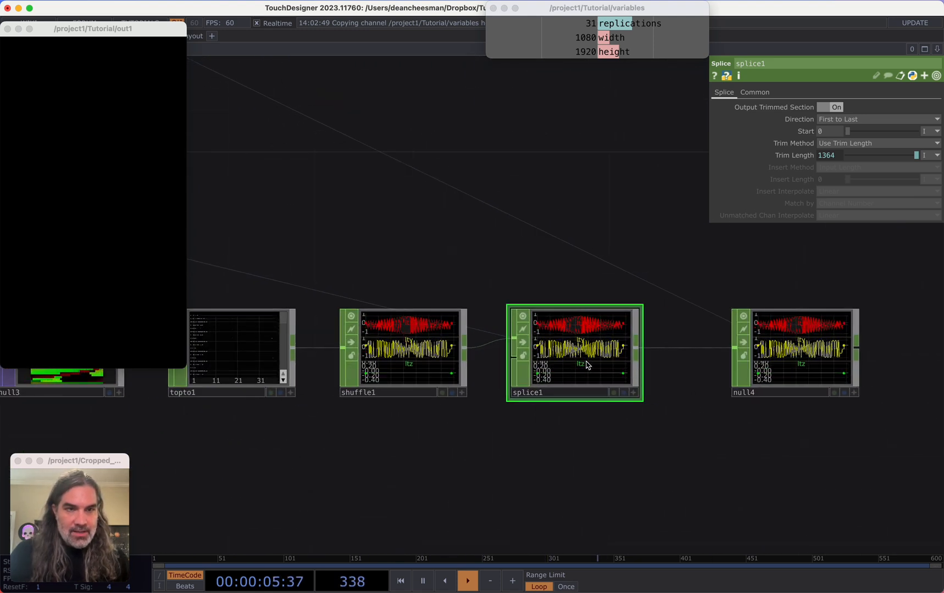
middle_click(788, 354)
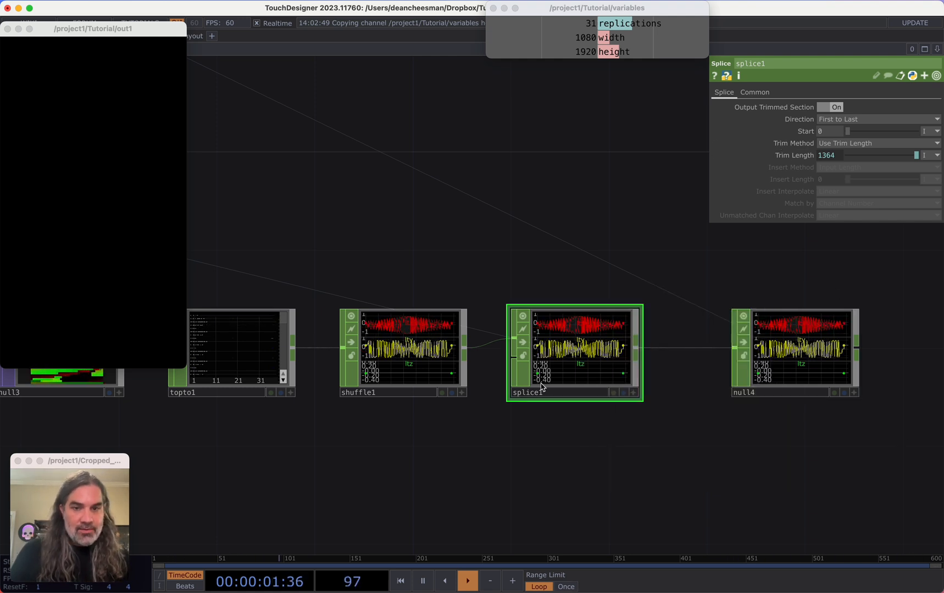
left_click(792, 155)
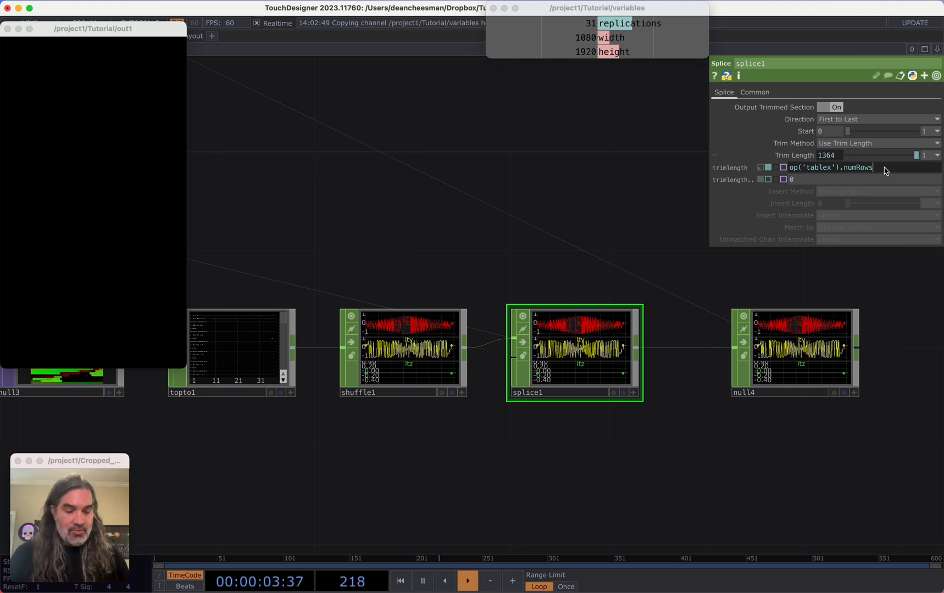
type("-1")
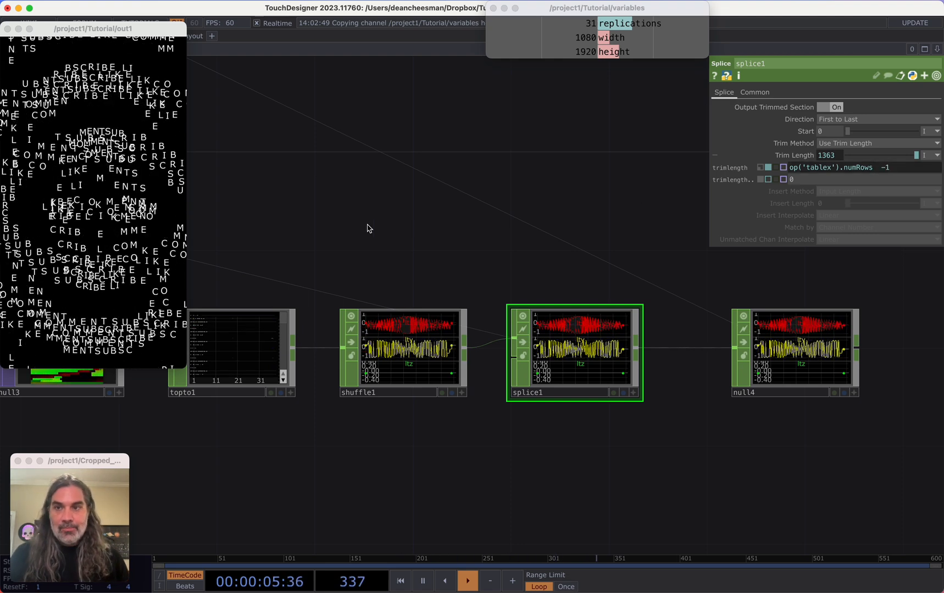
Set ramp1's Interpolate Notches to Ease-in, Ease-out
scroll(458, 223, "down", 8)
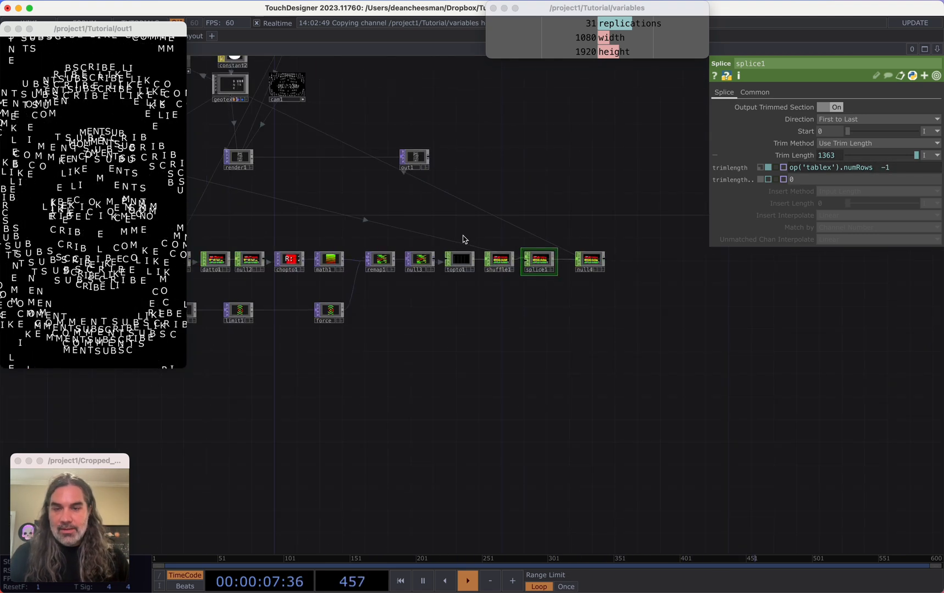
scroll(464, 240, "up", 5)
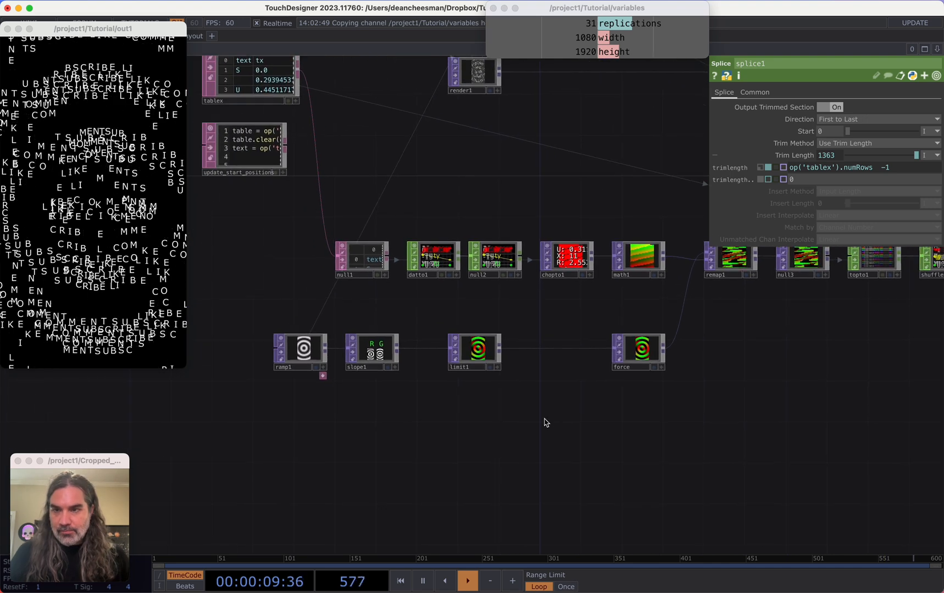
scroll(582, 439, "up", 5)
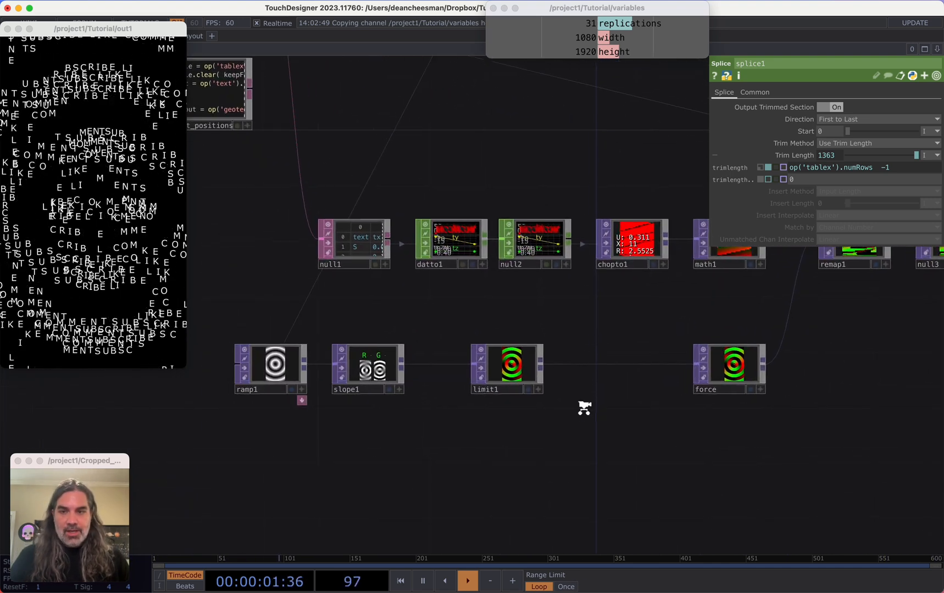
scroll(583, 407, "up", 1)
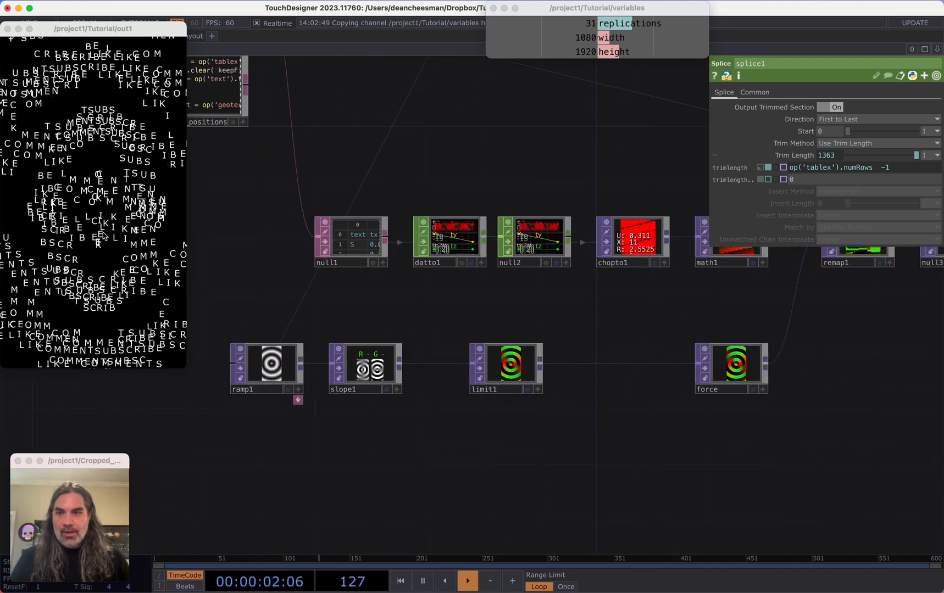
left_click(261, 379)
left_click(840, 191)
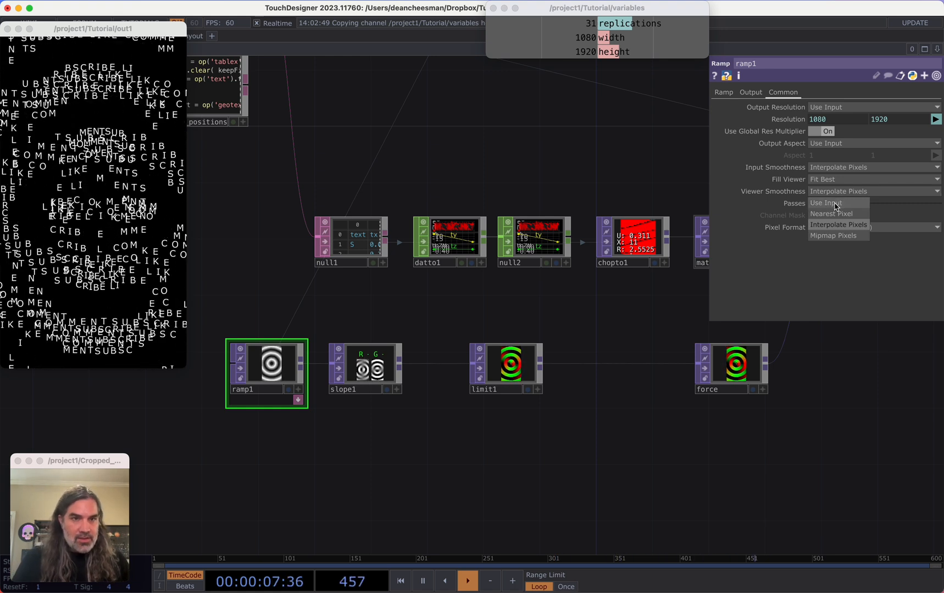
left_click(721, 92)
left_click(830, 253)
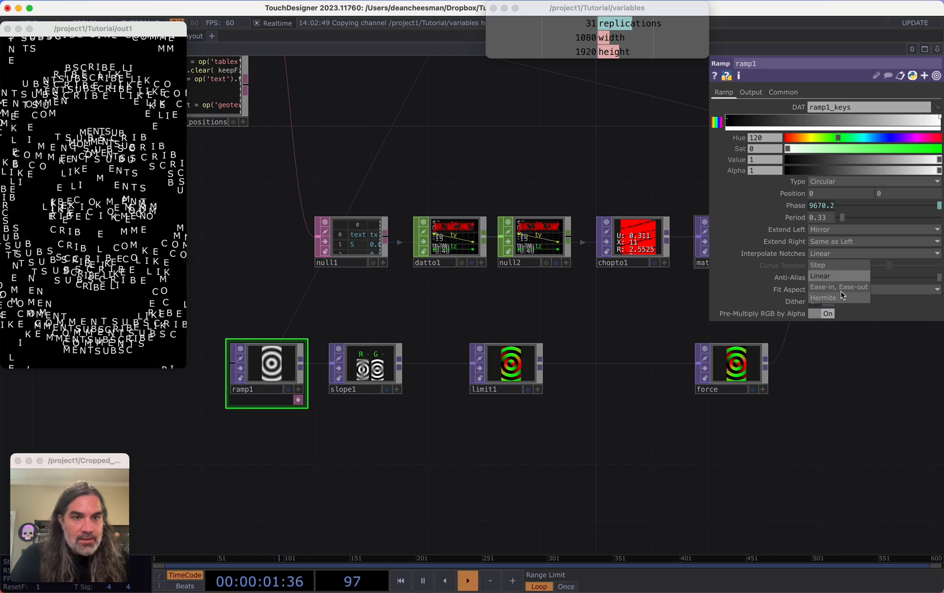
left_click(840, 289)
Insert a Math TOP between limit1 and force, and set its Multiply to 0.25
left_click_drag(521, 422, 457, 408)
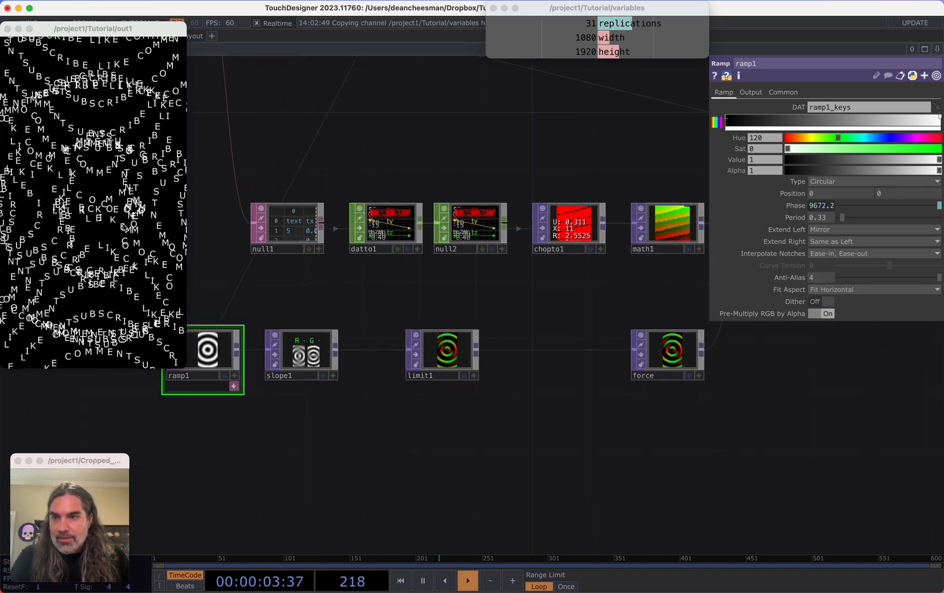
left_click_drag(354, 294, 366, 291)
left_click_drag(530, 416, 463, 426)
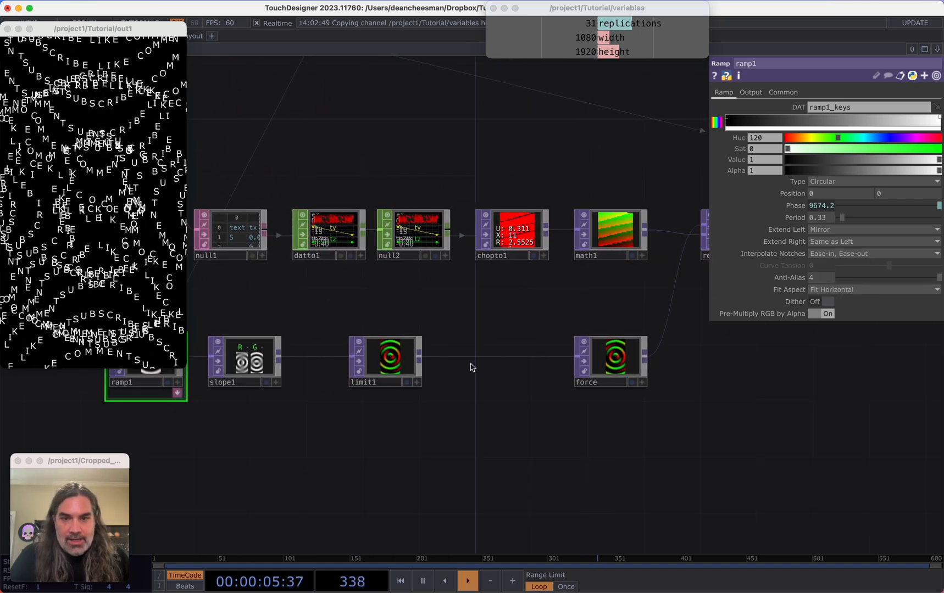
right_click(476, 360)
left_click(496, 354)
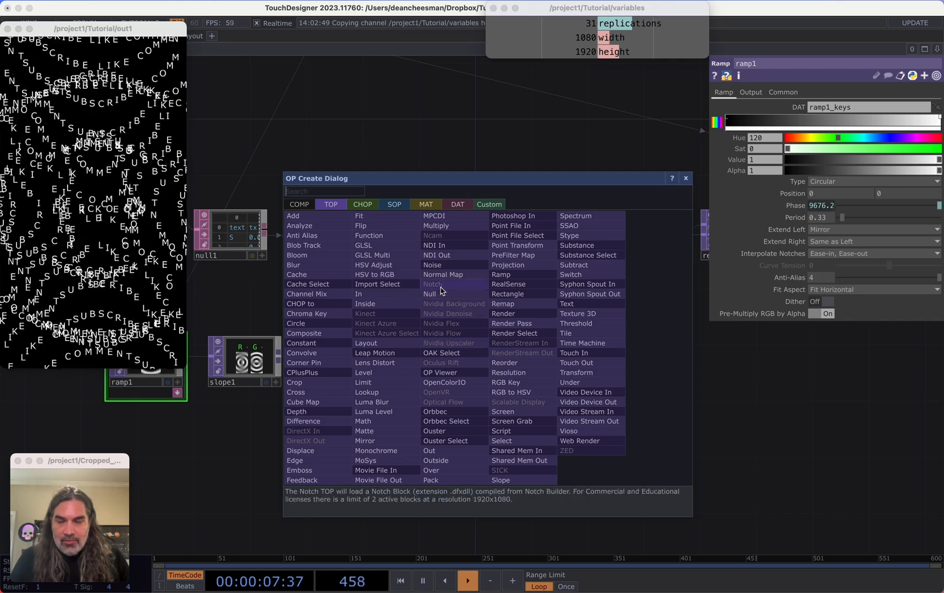
type("ma")
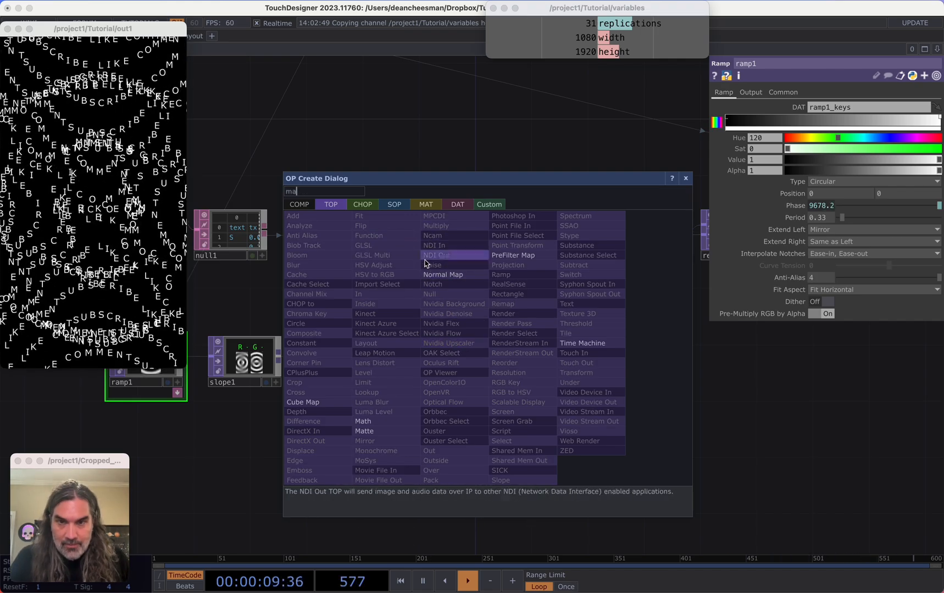
left_click(362, 421)
left_click(494, 365)
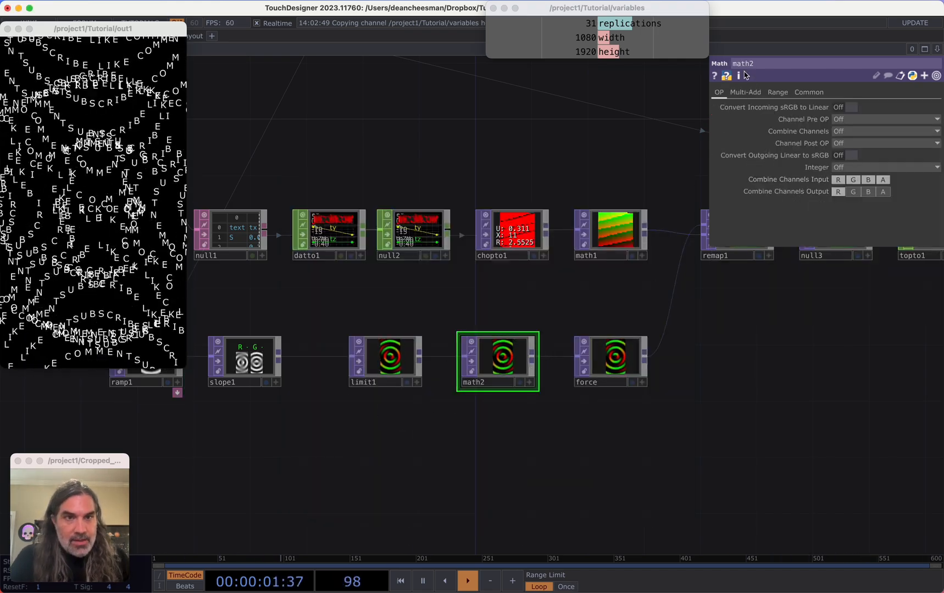
left_click(745, 92)
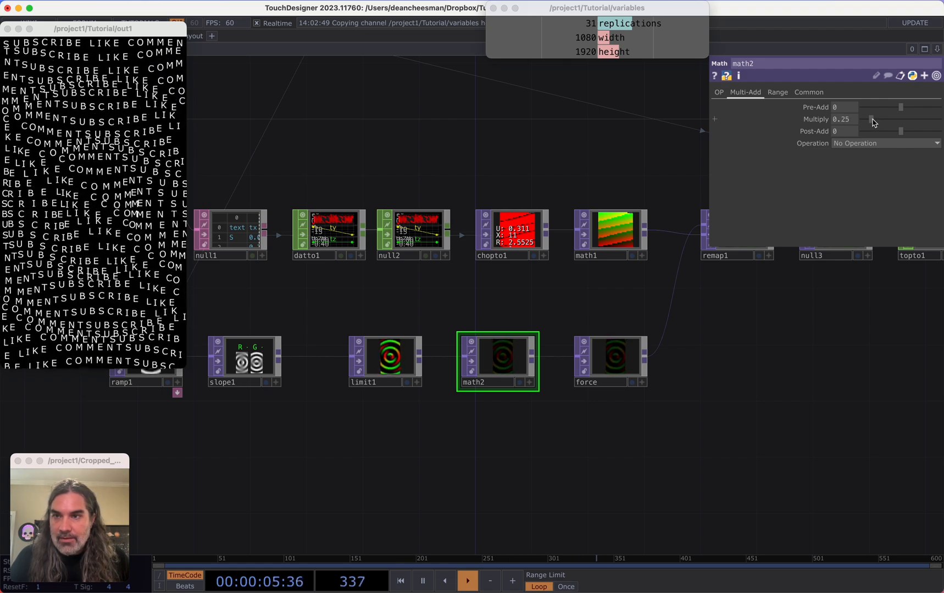
Look over the network from the ramp chain up to the text layout nodes
scroll(750, 415, "down", 10)
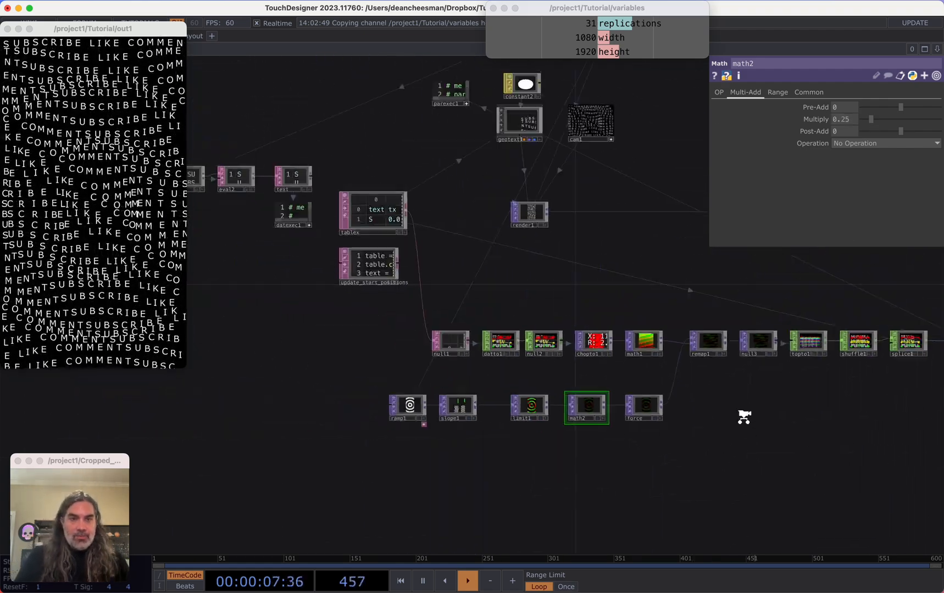
scroll(766, 419, "up", 3)
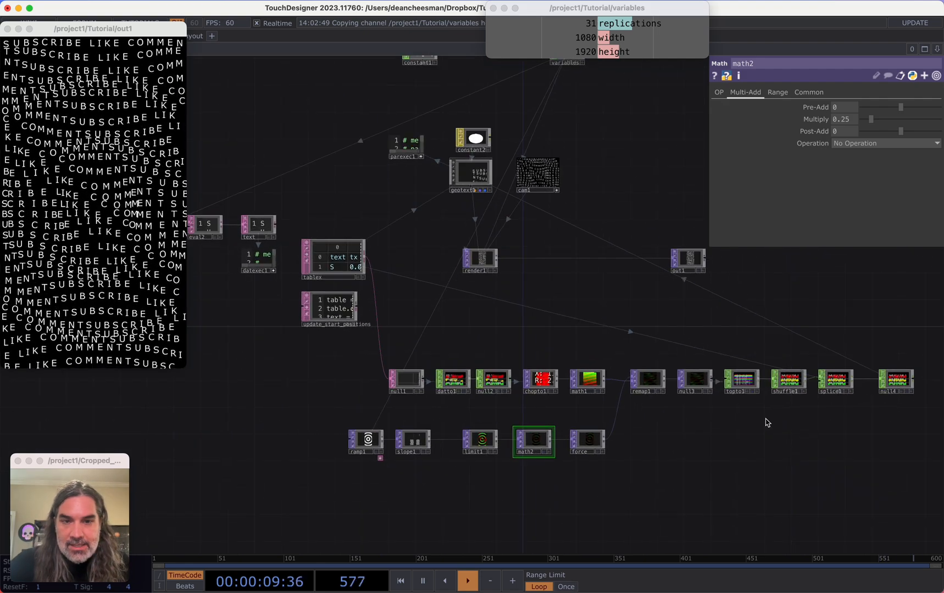
scroll(776, 471, "up", 2)
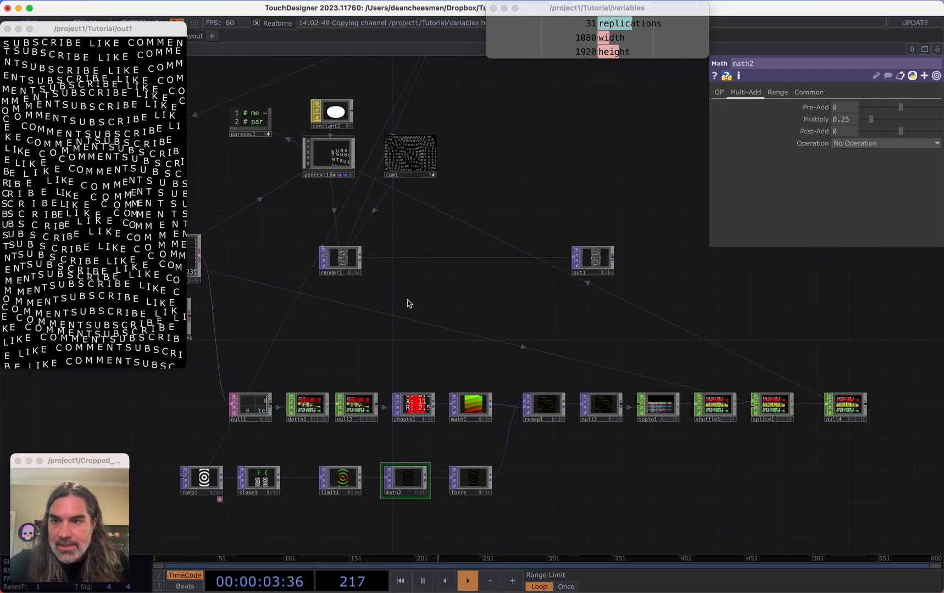
left_click_drag(409, 304, 545, 274)
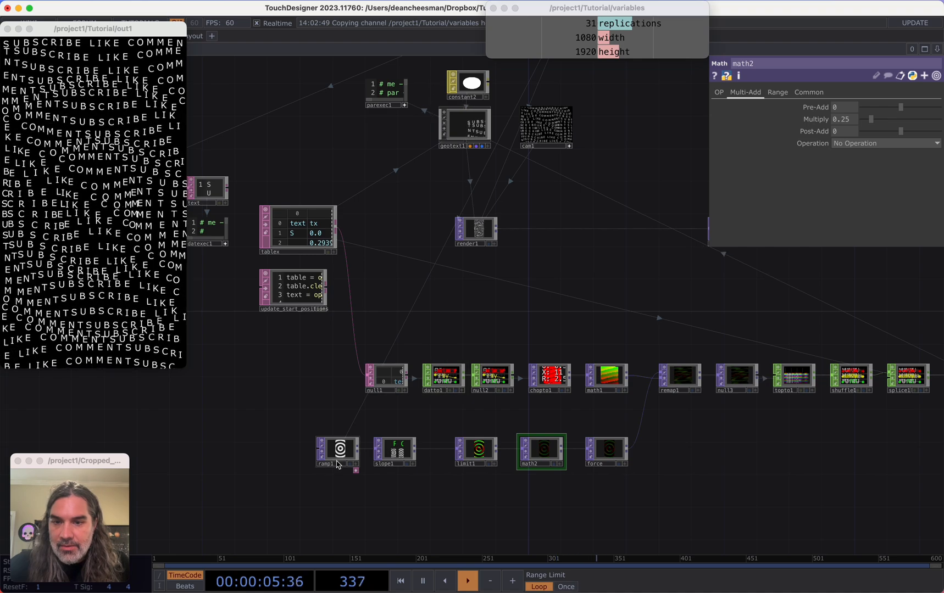
scroll(338, 465, "up", 5)
left_click_drag(371, 386, 544, 320)
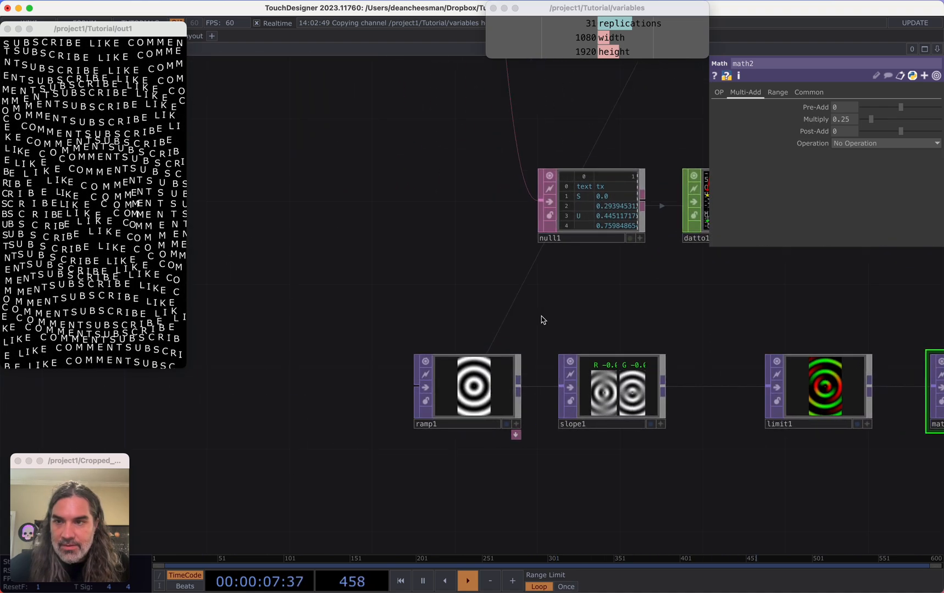
scroll(473, 407, "up", 3)
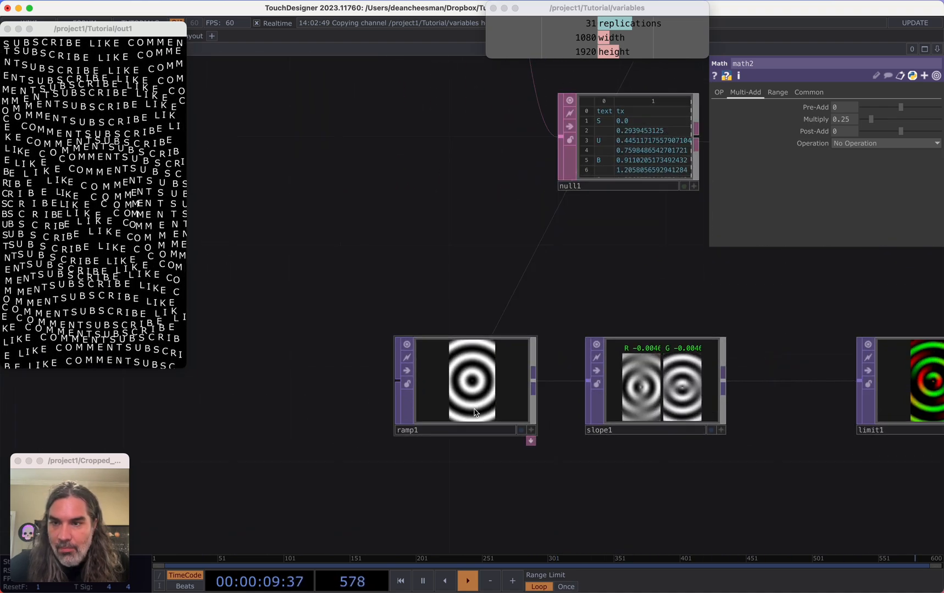
scroll(505, 480, "down", 5)
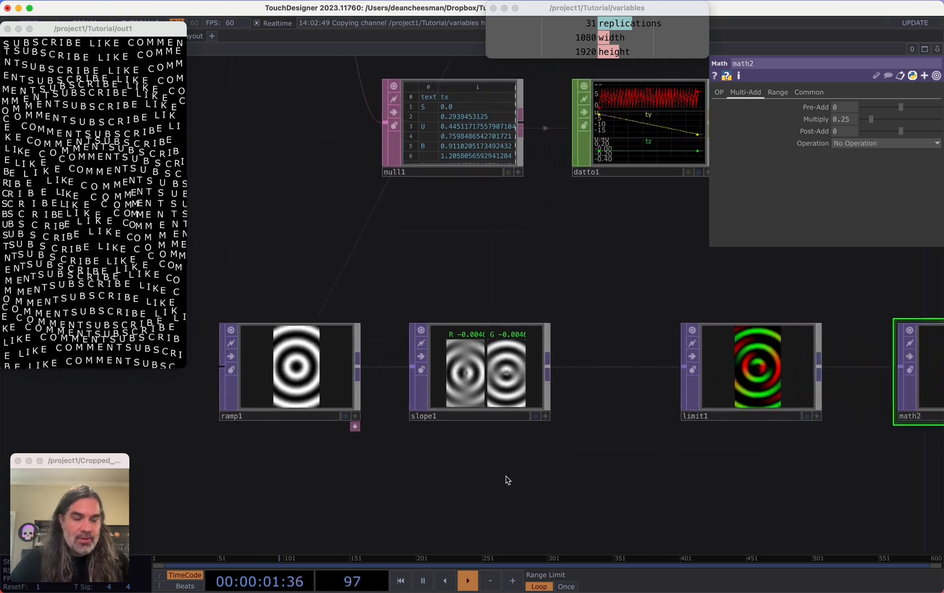
Rearrange the ramp chain, moving limit1 closer to slope1 to make room
left_click_drag(629, 468, 363, 402)
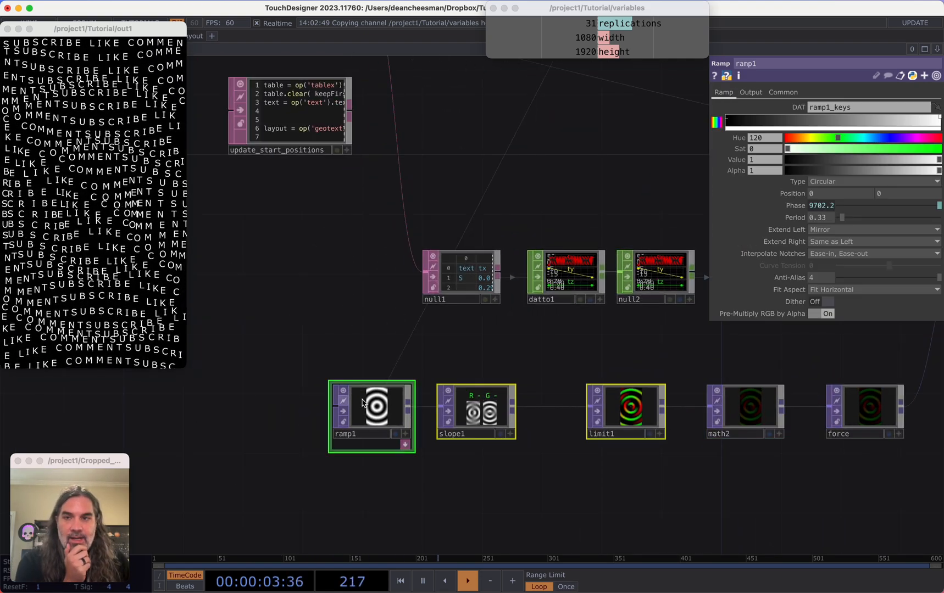
left_click_drag(630, 419, 496, 419)
scroll(619, 445, "up", 3)
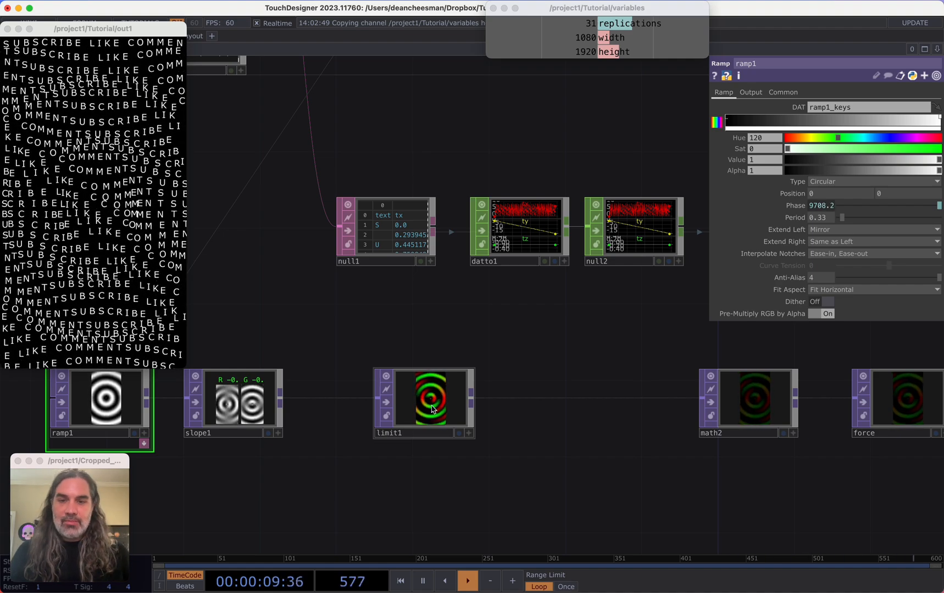
left_click_drag(411, 402, 355, 403)
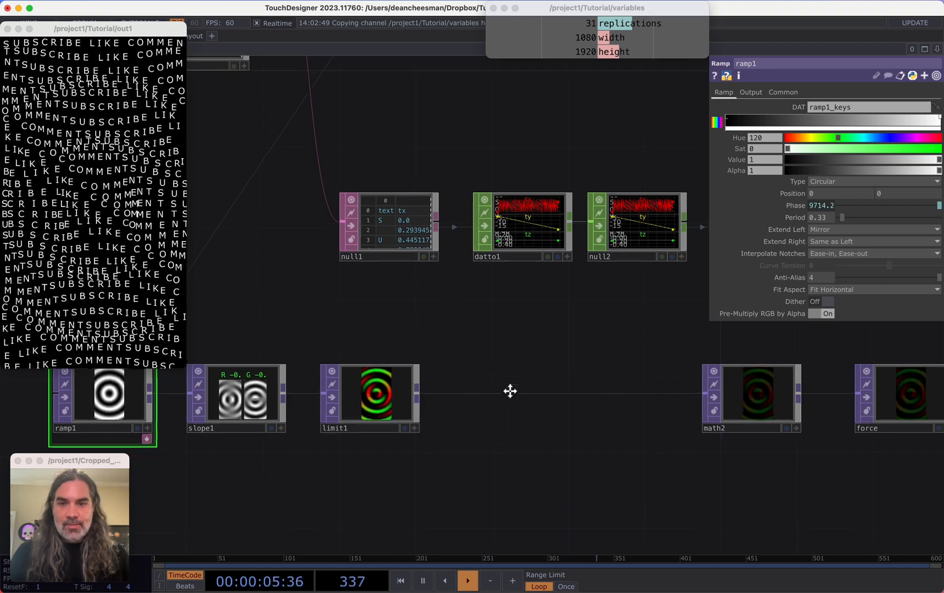
Add a Reorder TOP fed from limit1's output
scroll(510, 389, "down", 5)
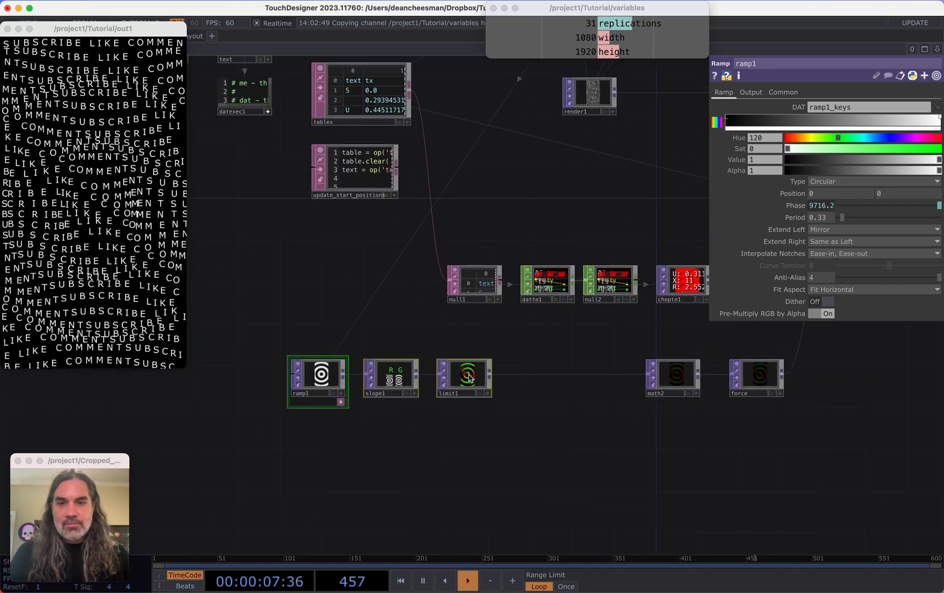
scroll(497, 387, "up", 5)
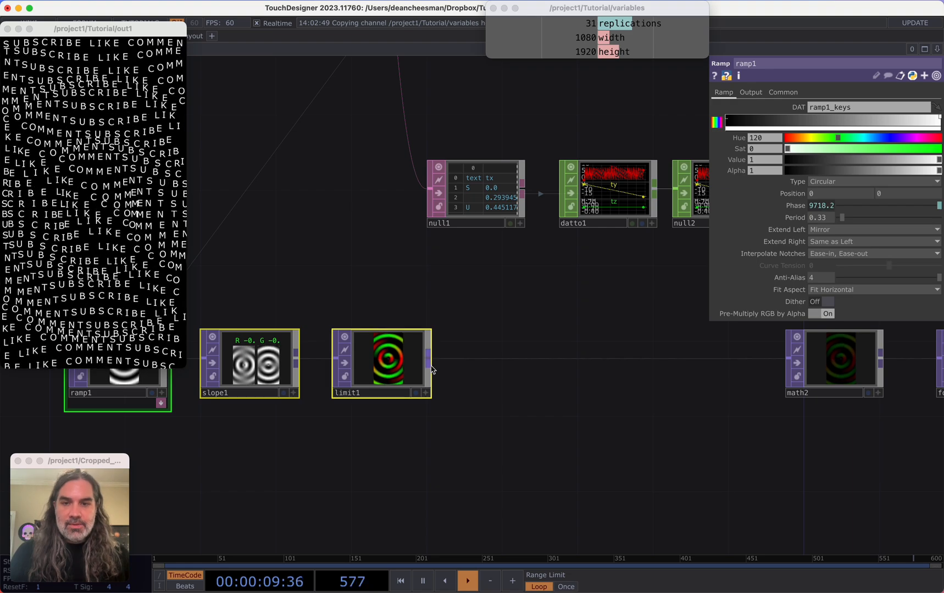
key("Tab")
type("re")
left_click(491, 438)
left_click(496, 438)
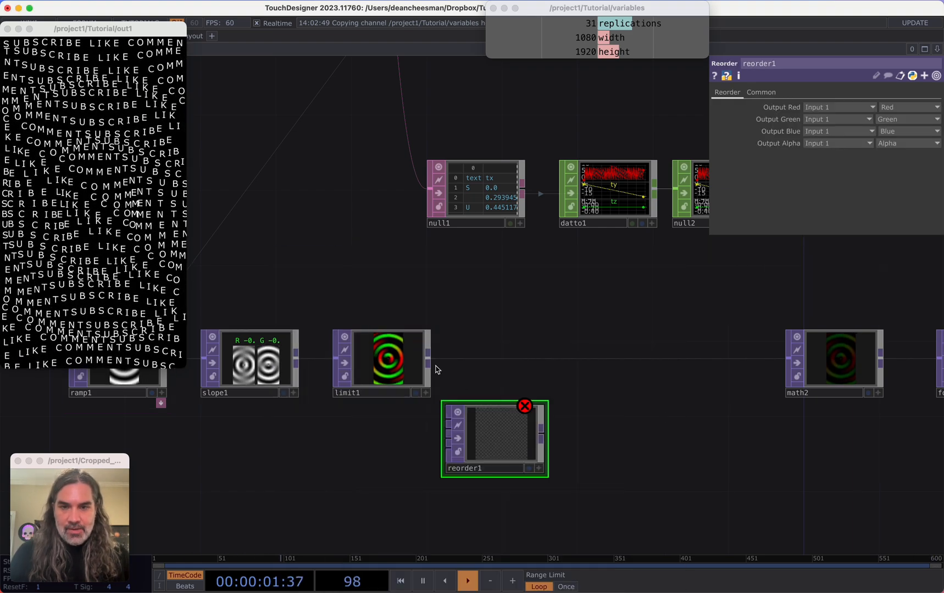
left_click_drag(445, 419, 540, 446)
key("super+z")
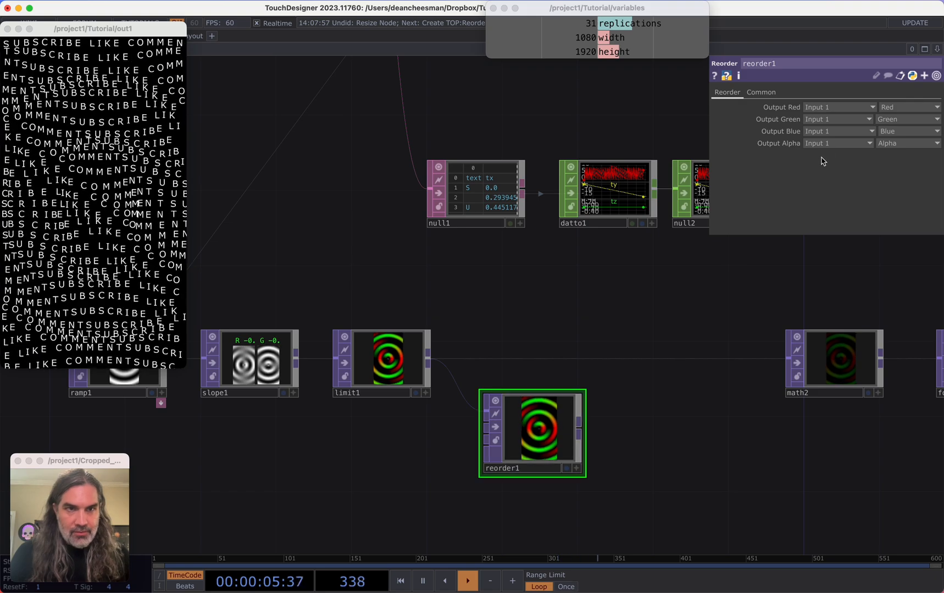
Swap the Reorder's channels: Output Red takes Green and Output Green takes Red
left_click(901, 108)
left_click(897, 141)
left_click(900, 119)
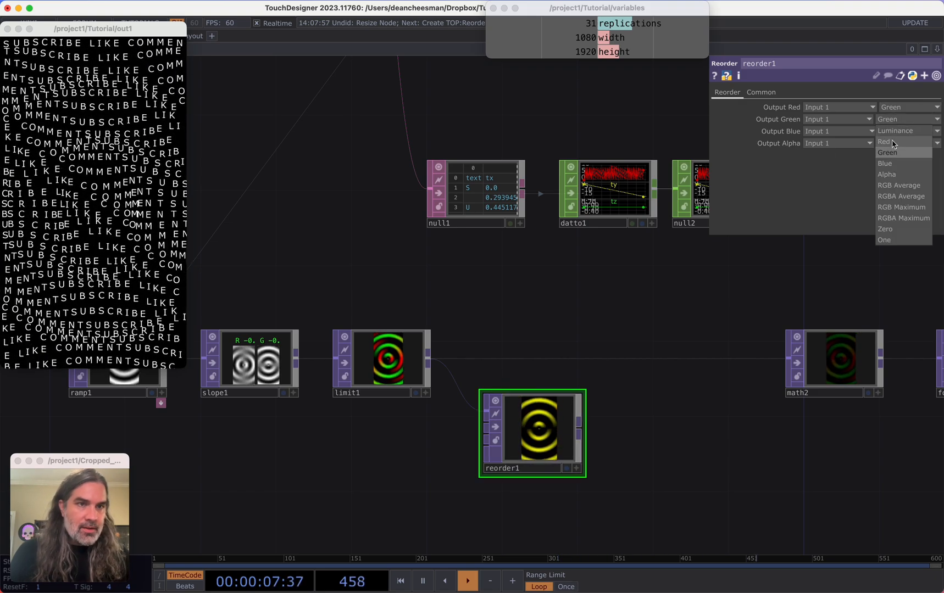
left_click(894, 142)
Append a Math TOP after reorder1 and remap its red range from -1..1 to 1..-1
right_click(583, 435)
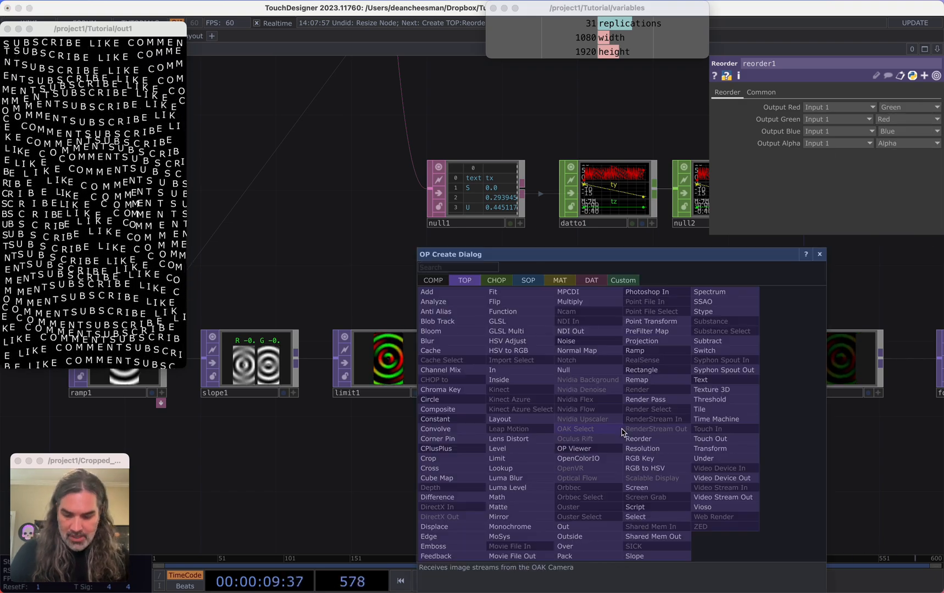
left_click(516, 498)
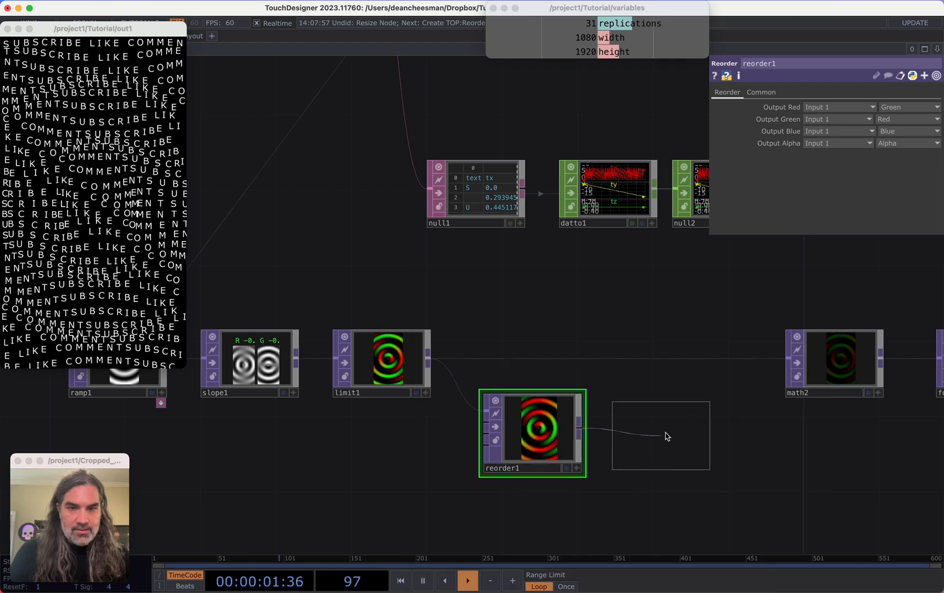
left_click(666, 436)
left_click(748, 94)
left_click(779, 93)
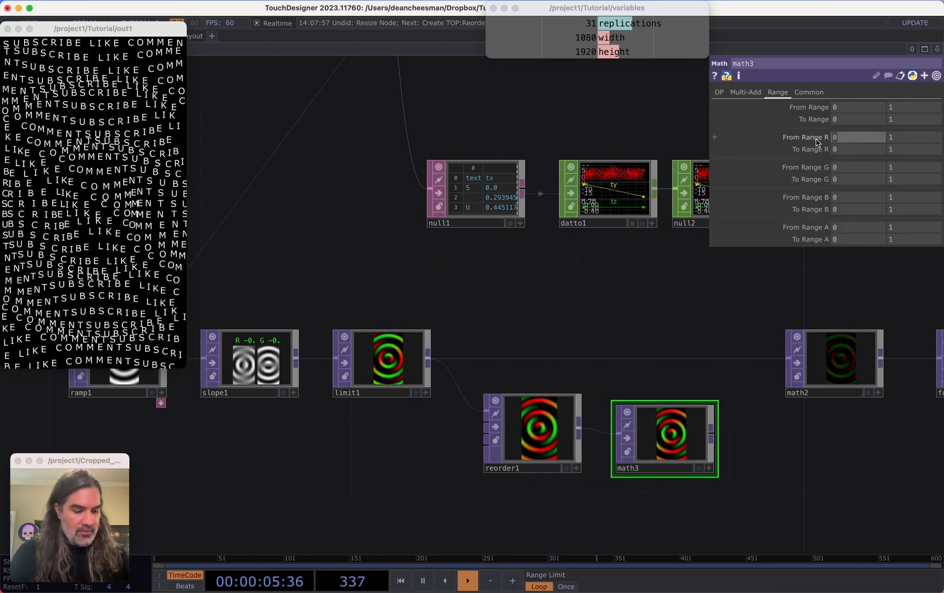
type("-1")
key("Tab")
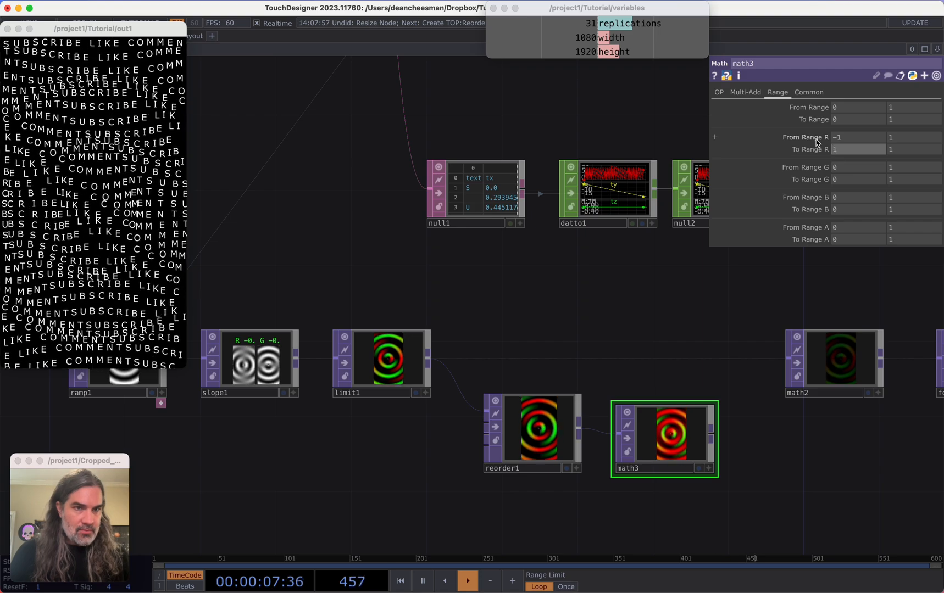
type("1")
key("Tab")
type("-1")
key("Tab")
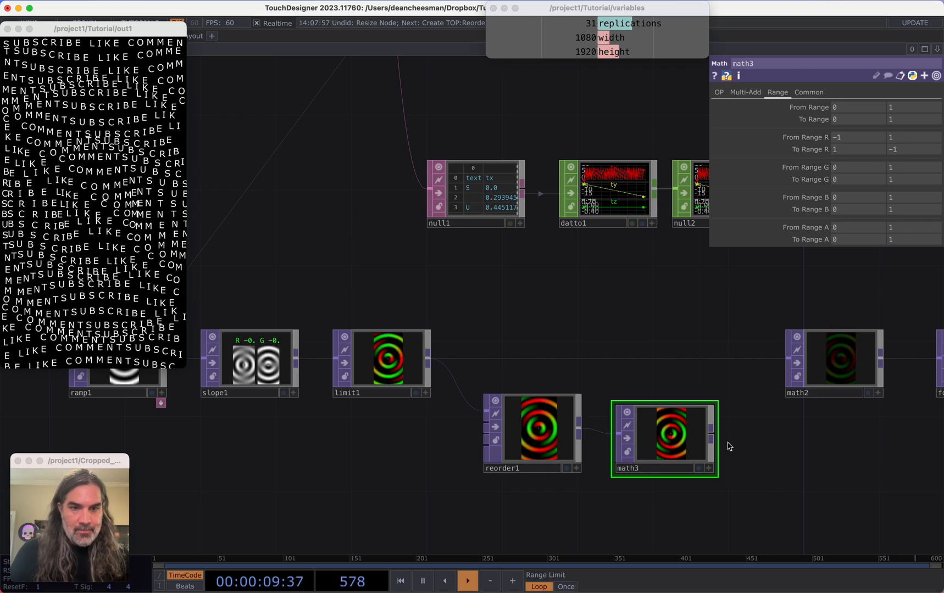
Connect math3's output into math2's input
left_click(711, 429)
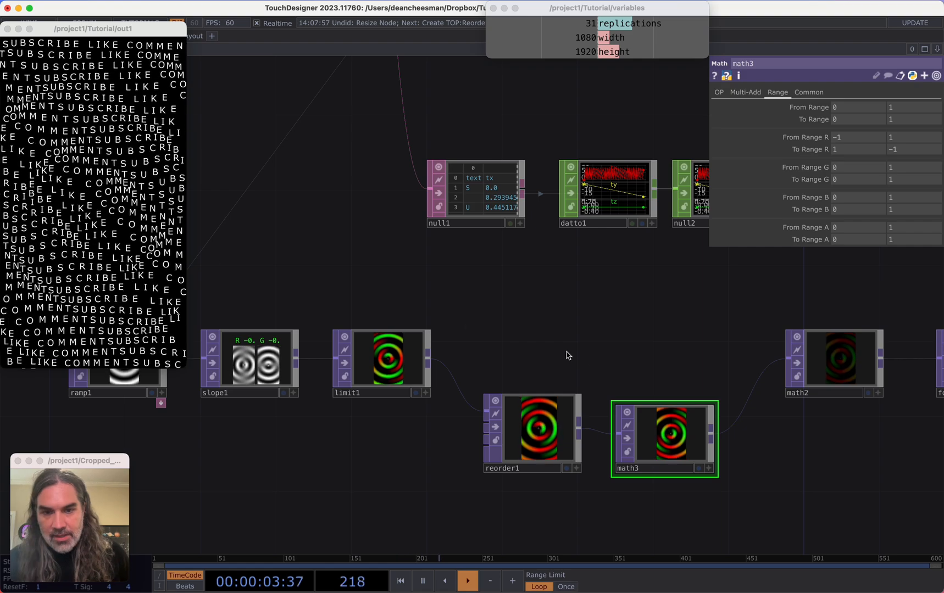
scroll(611, 326, "down", 2)
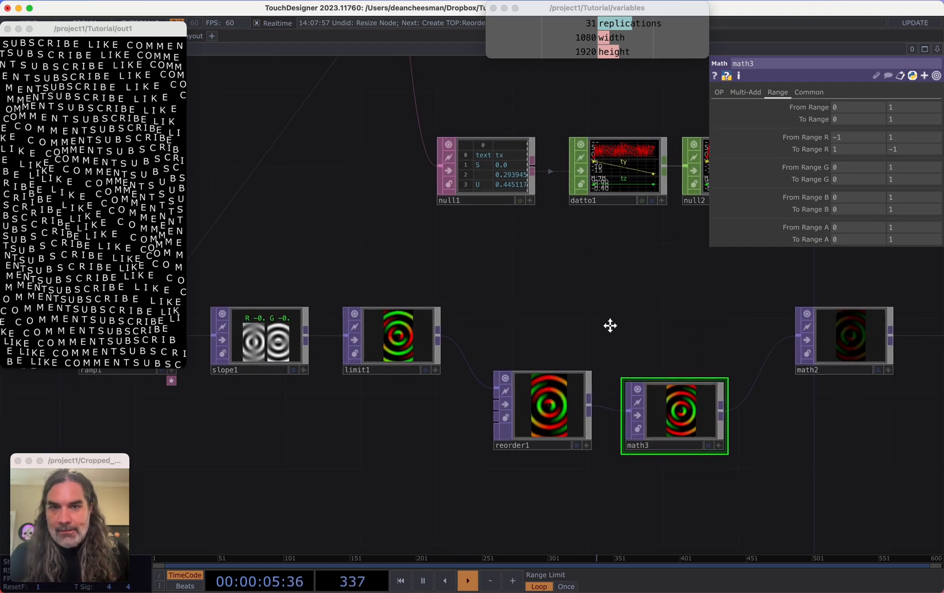
left_click_drag(610, 325, 436, 361)
scroll(482, 364, "down", 4)
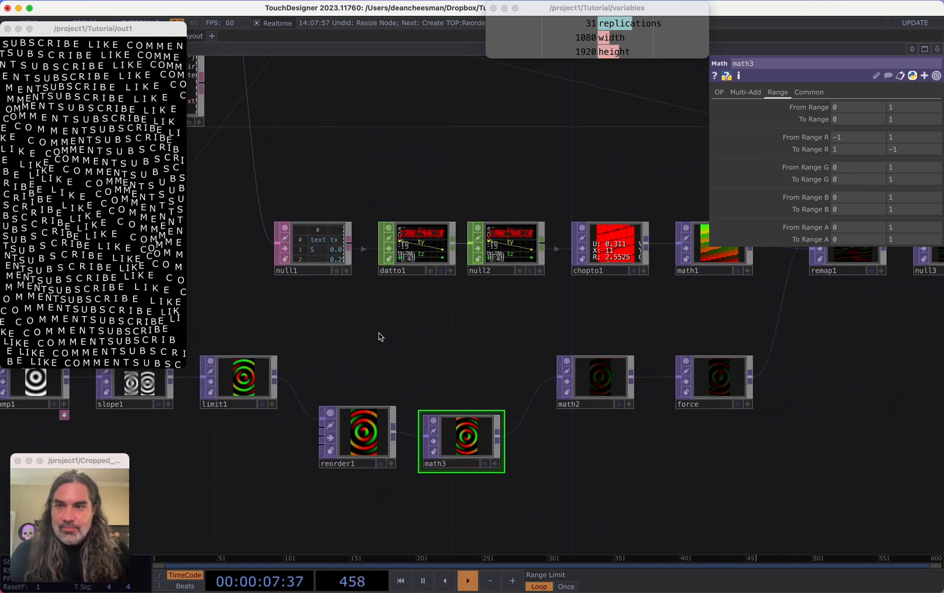
Select math1 and set its green To Range to 1 to 0
left_click_drag(422, 326, 274, 341)
left_click_drag(465, 326, 426, 328)
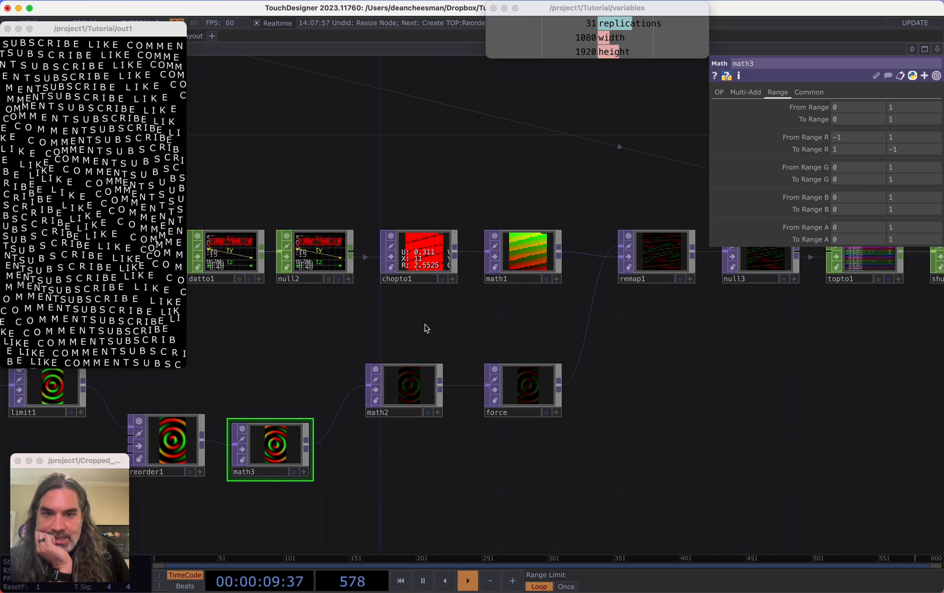
left_click(505, 278)
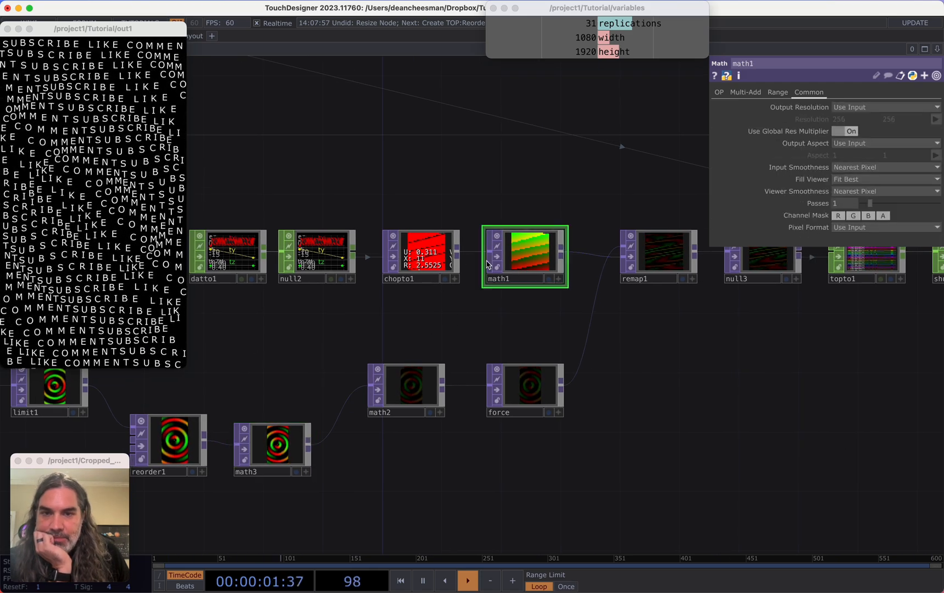
scroll(307, 259, "up", 2)
scroll(310, 259, "up", 2)
left_click_drag(736, 375, 503, 369)
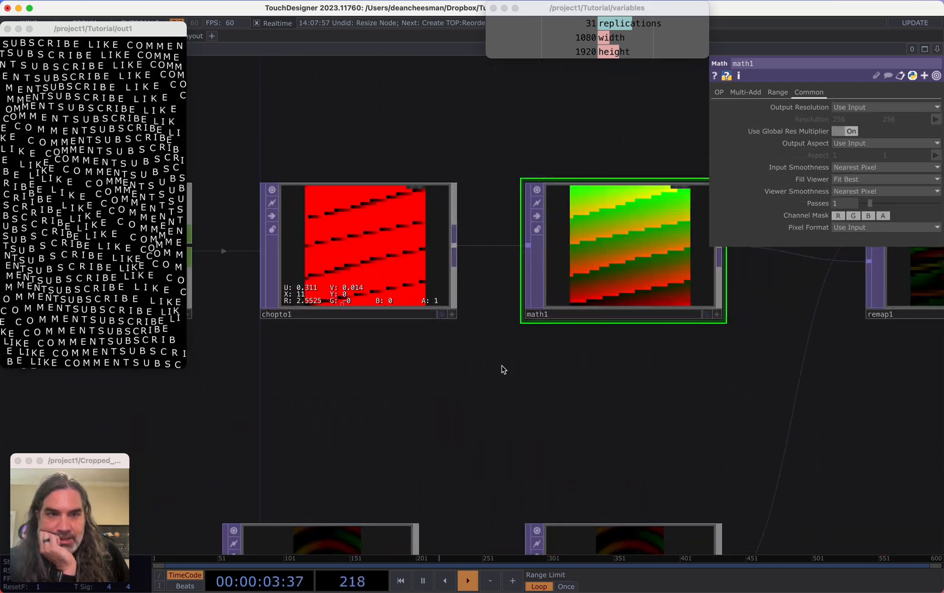
left_click(779, 92)
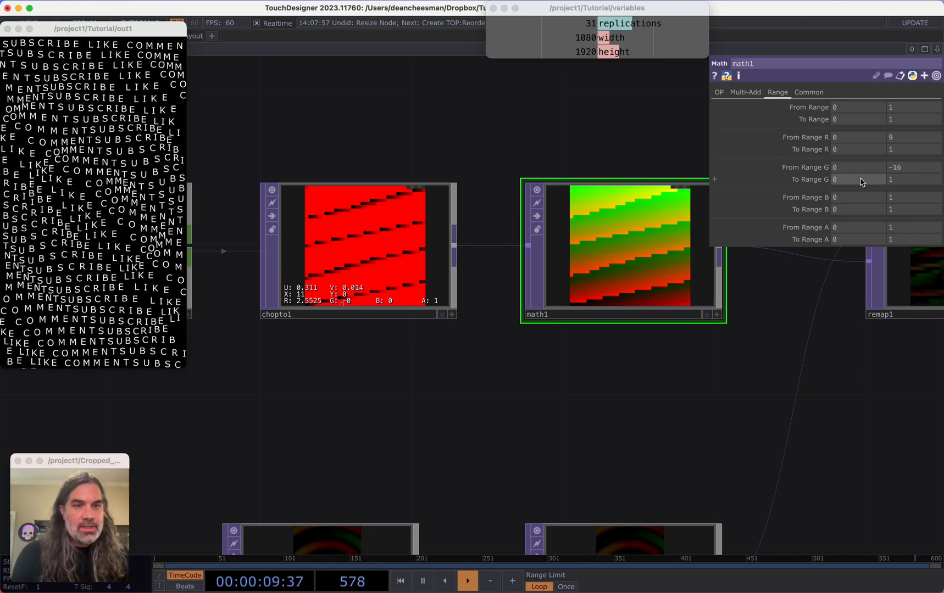
type("1")
key("Tab")
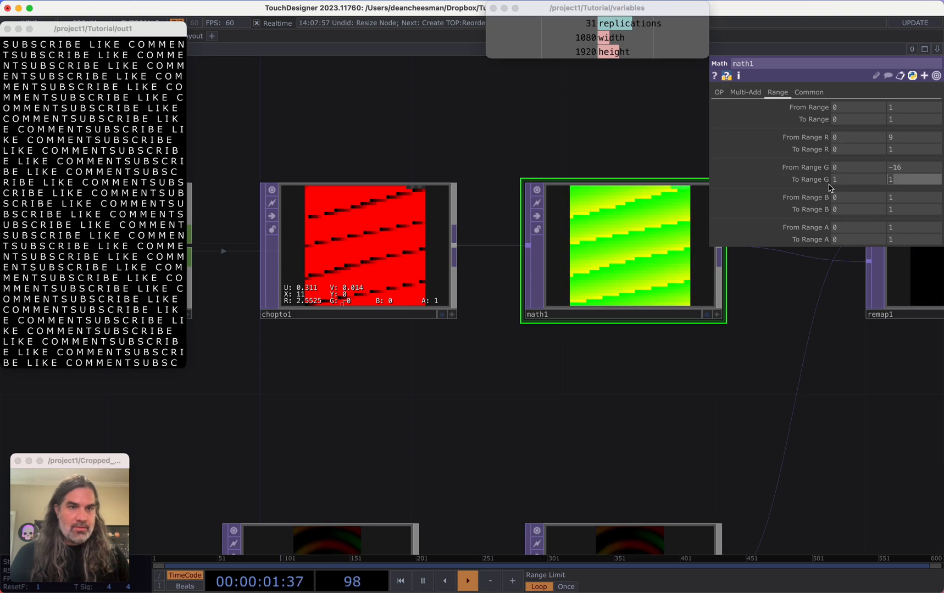
type("0")
key("Return")
Inspect the null2 channel graph and the surrounding network around math1
left_click_drag(583, 385, 634, 368)
scroll(635, 368, "down", 5)
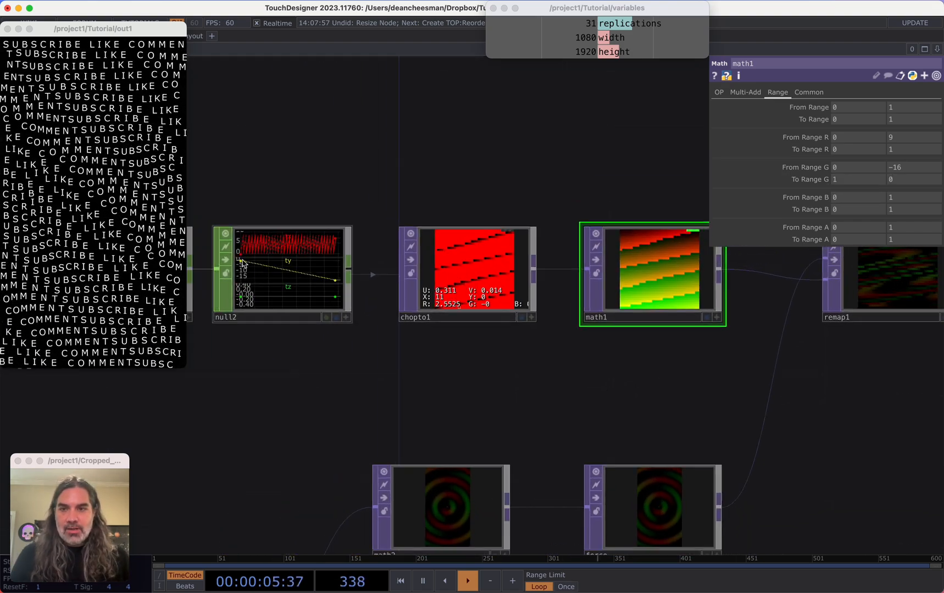
scroll(240, 263, "up", 5)
scroll(240, 262, "up", 3)
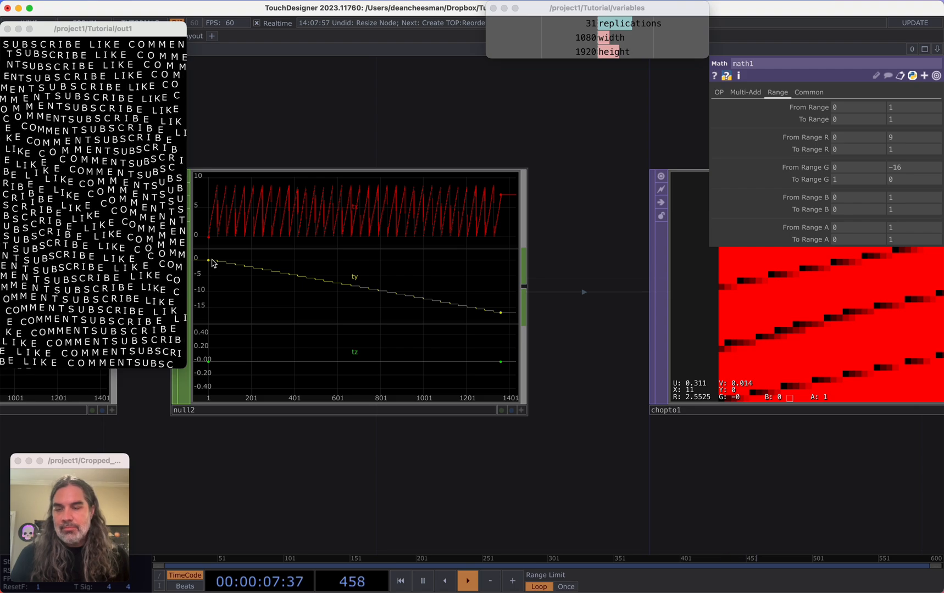
scroll(451, 426, "down", 6)
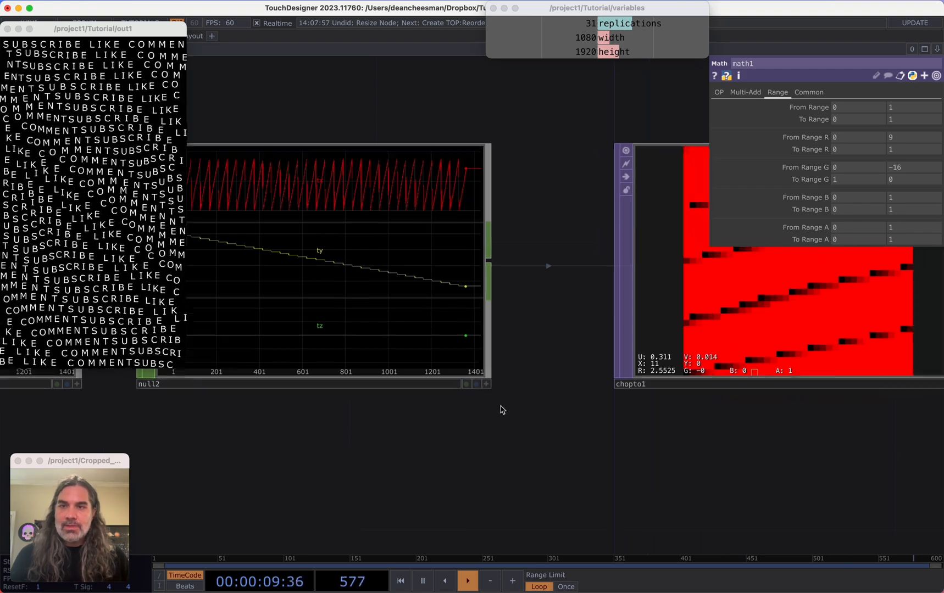
left_click_drag(575, 453, 500, 383)
scroll(500, 382, "down", 5)
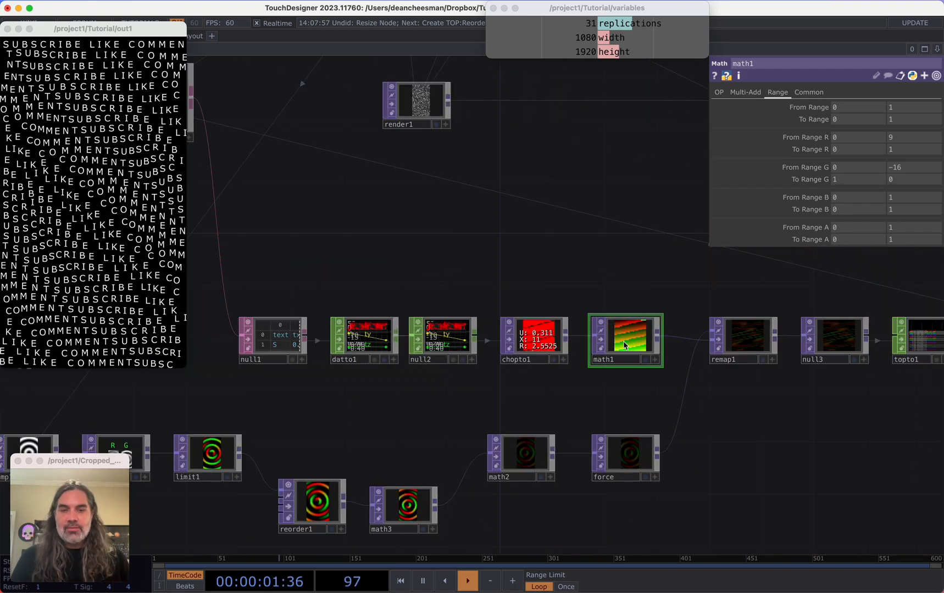
scroll(633, 344, "up", 5)
scroll(633, 344, "up", 2)
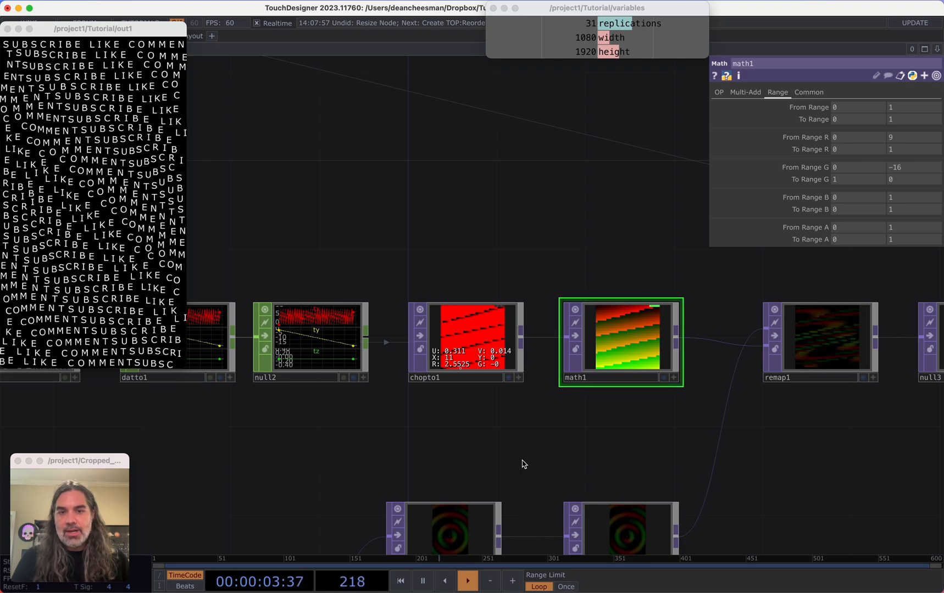
left_click_drag(522, 463, 589, 326)
left_click_drag(403, 336, 470, 370)
left_click_drag(670, 303, 524, 371)
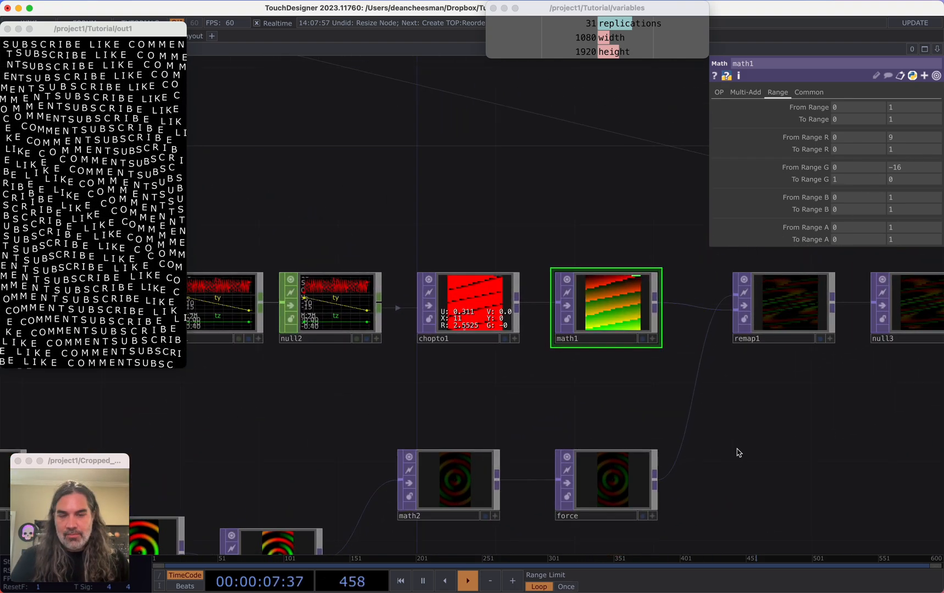
left_click_drag(737, 451, 572, 435)
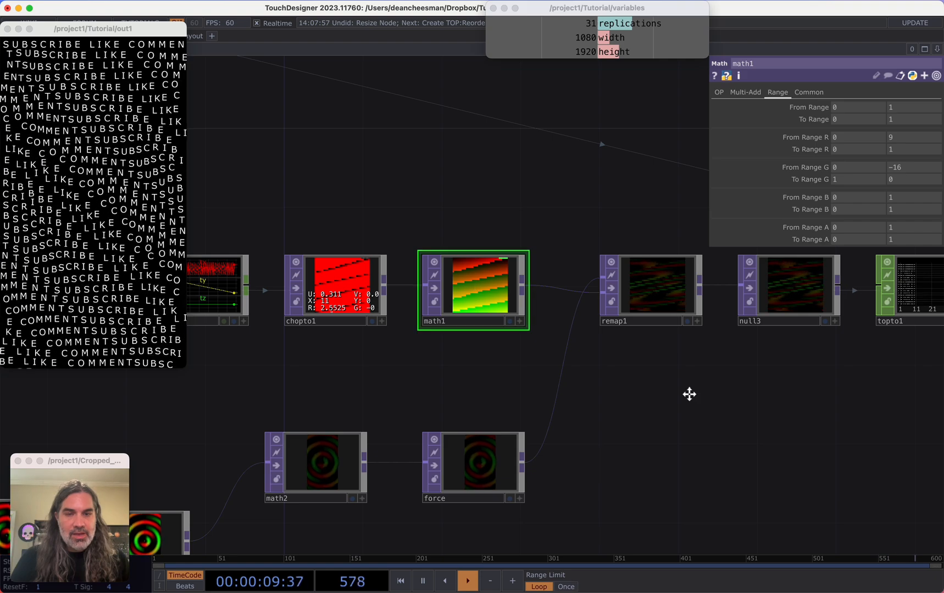
mouse_move(689, 394)
left_mouse_down()
mouse_move(643, 394)
mouse_move(661, 411)
mouse_move(677, 403)
left_mouse_up()
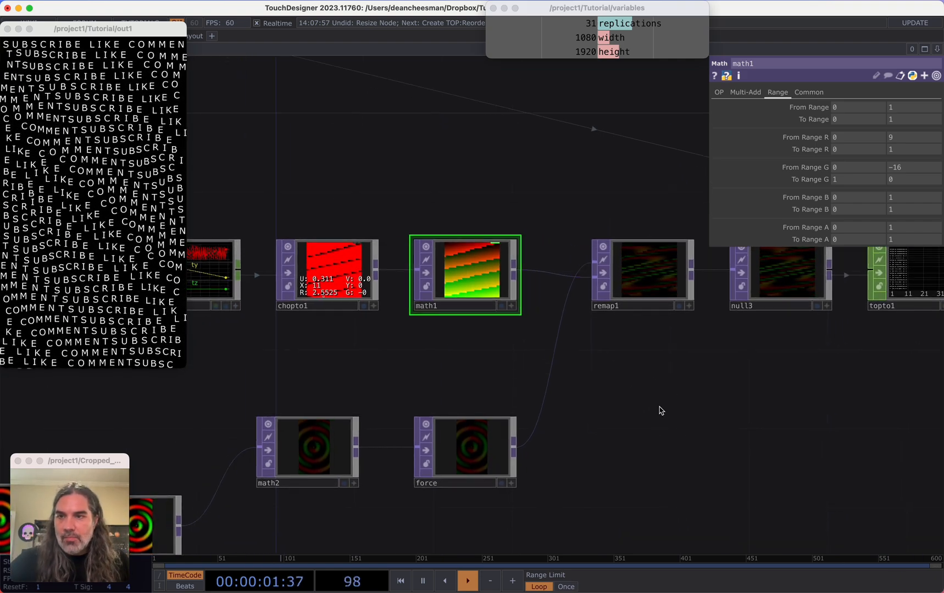
scroll(654, 391, "down", 10)
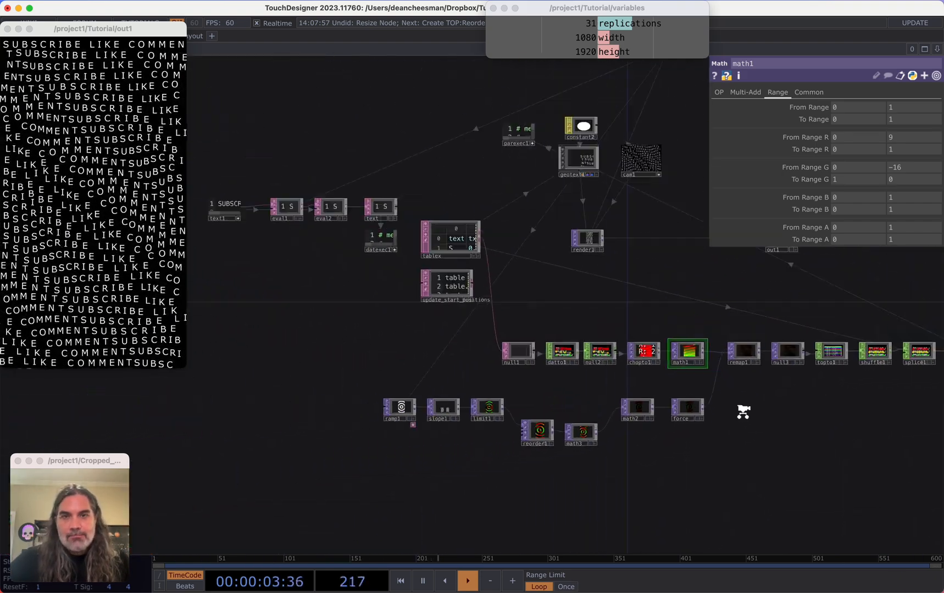
scroll(577, 348, "up", 6)
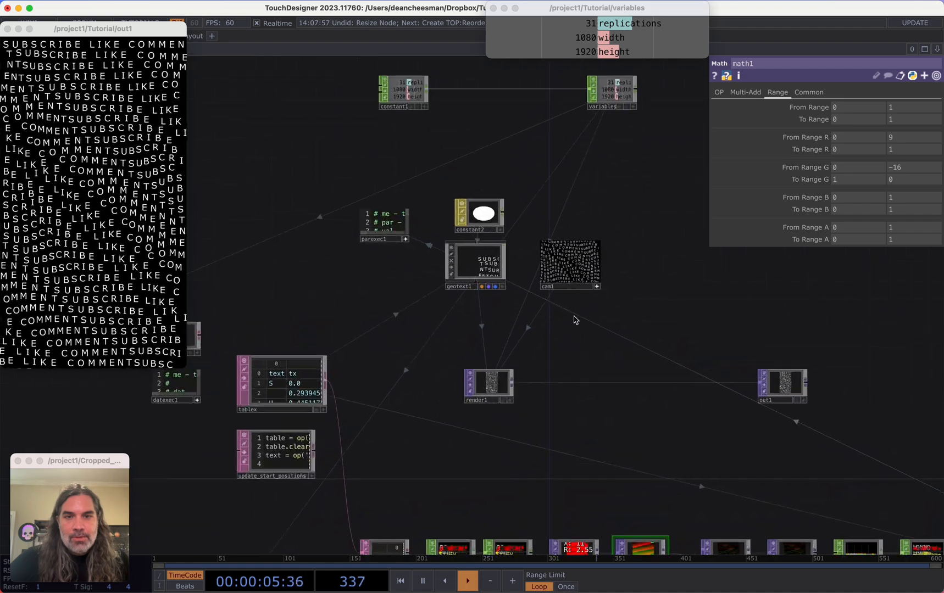
Add a Ramp TOP branching from ramp1's output
left_click_drag(580, 442, 630, 255)
left_click_drag(499, 428, 561, 335)
scroll(261, 461, "up", 2)
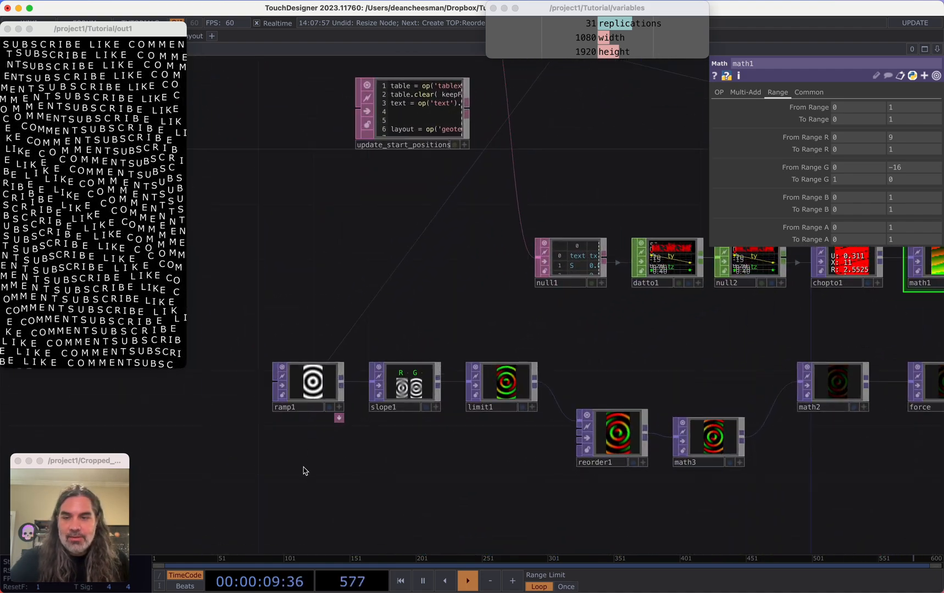
scroll(302, 468, "up", 5)
left_click_drag(327, 458, 388, 445)
scroll(388, 446, "down", 6)
scroll(392, 442, "up", 3)
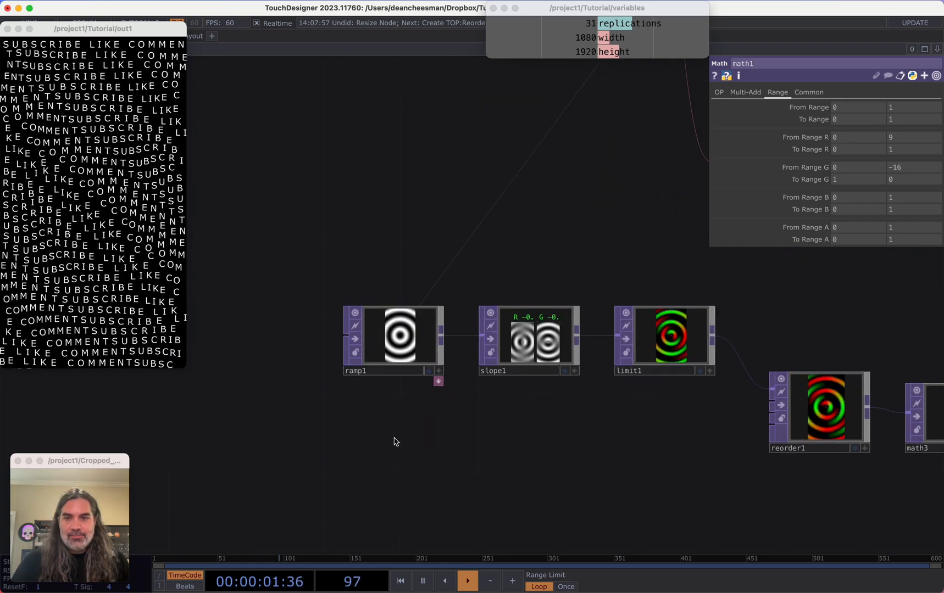
left_click_drag(381, 357, 285, 357)
left_click_drag(258, 442, 399, 456)
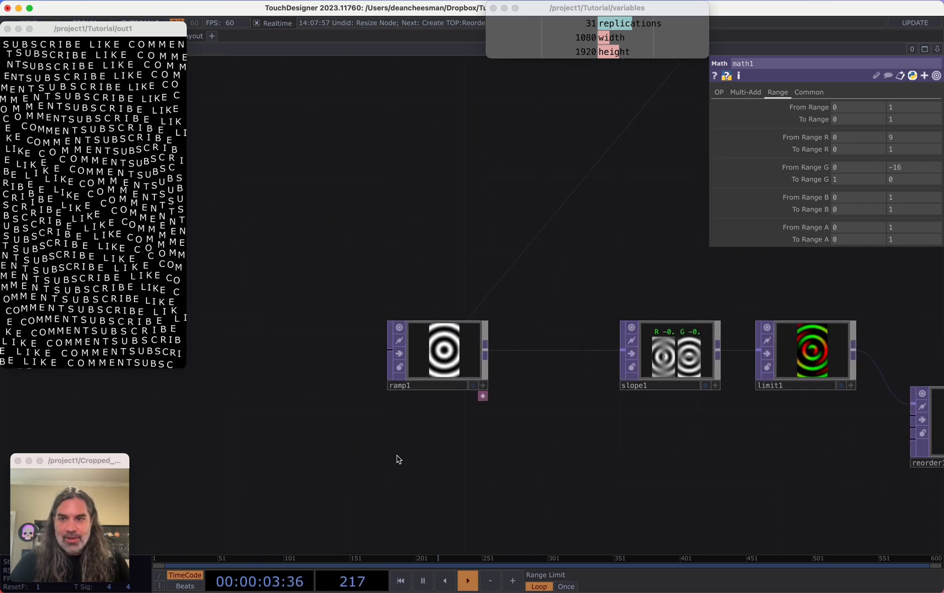
key("Tab")
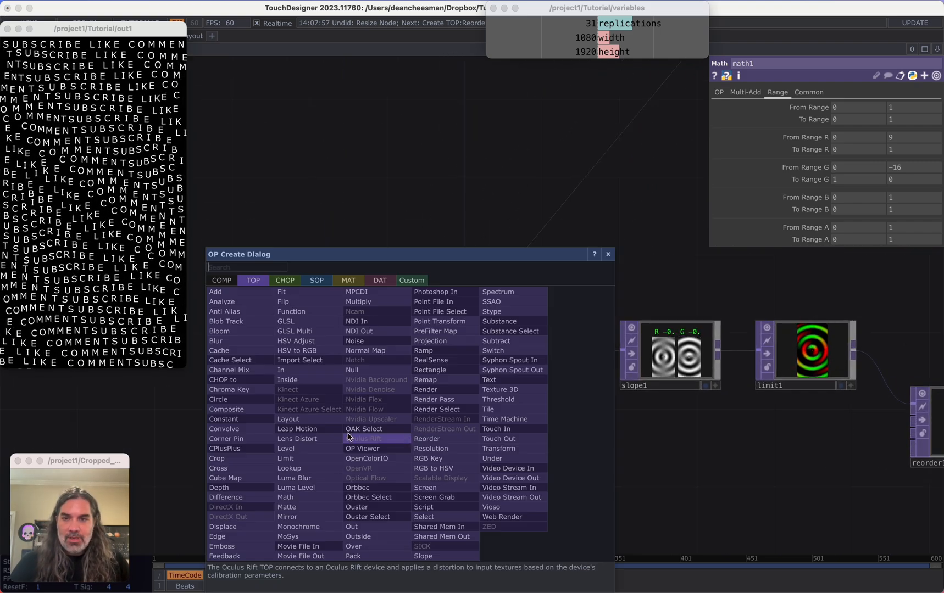
key("Escape")
left_click_drag(463, 494, 416, 402)
scroll(422, 398, "down", 3)
left_click_drag(401, 309, 343, 308)
key("Tab")
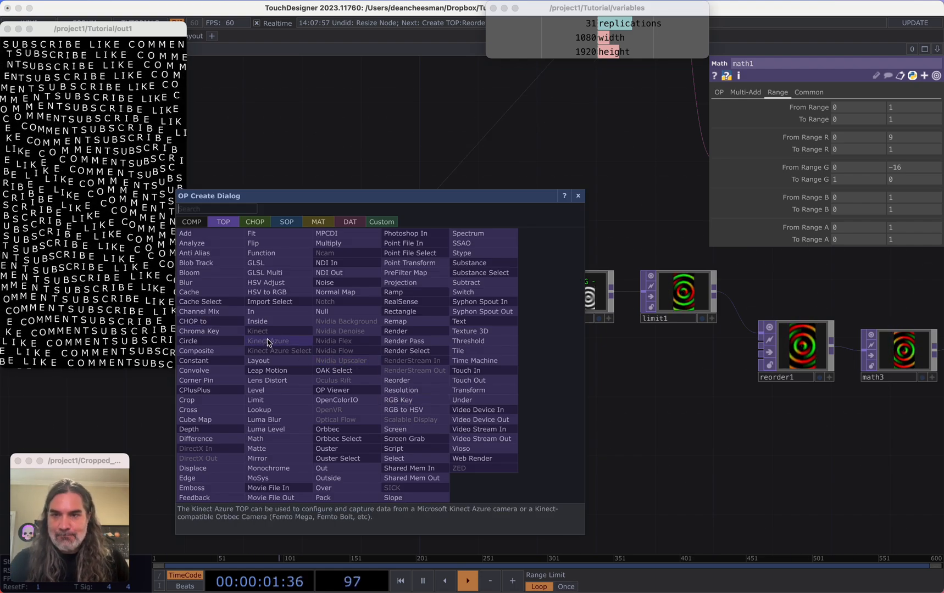
key("Escape")
left_click_drag(377, 294, 427, 397)
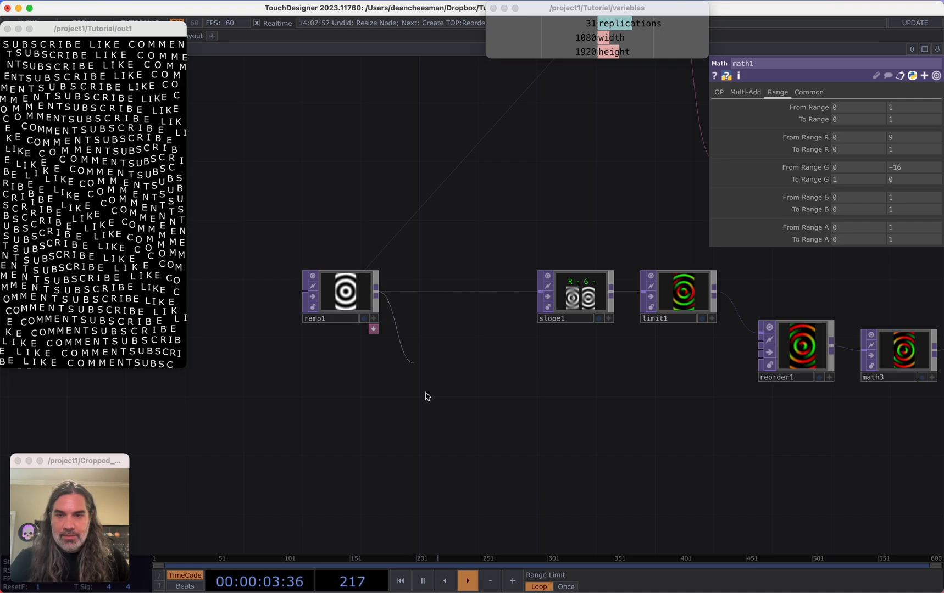
left_click(428, 397)
type("ra")
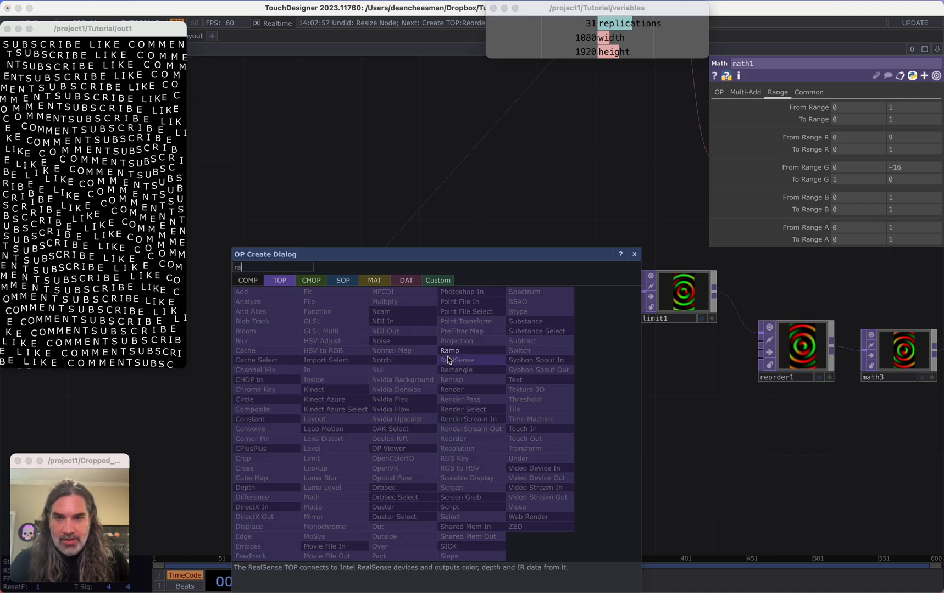
left_click(449, 350)
left_click(472, 418)
Set ramp2's Combine with Input to Set Resolution Only
scroll(508, 341, "up", 5)
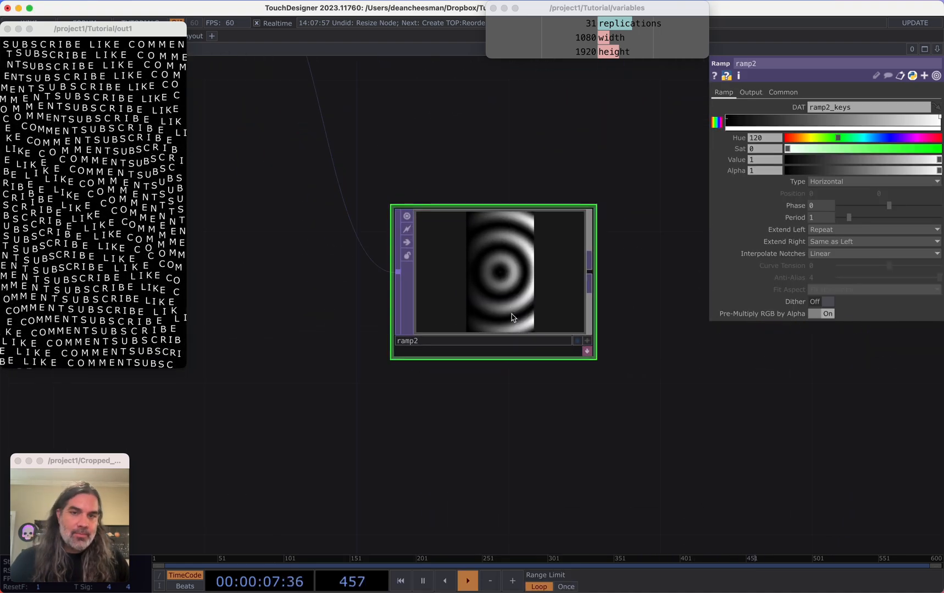
scroll(502, 404, "down", 2)
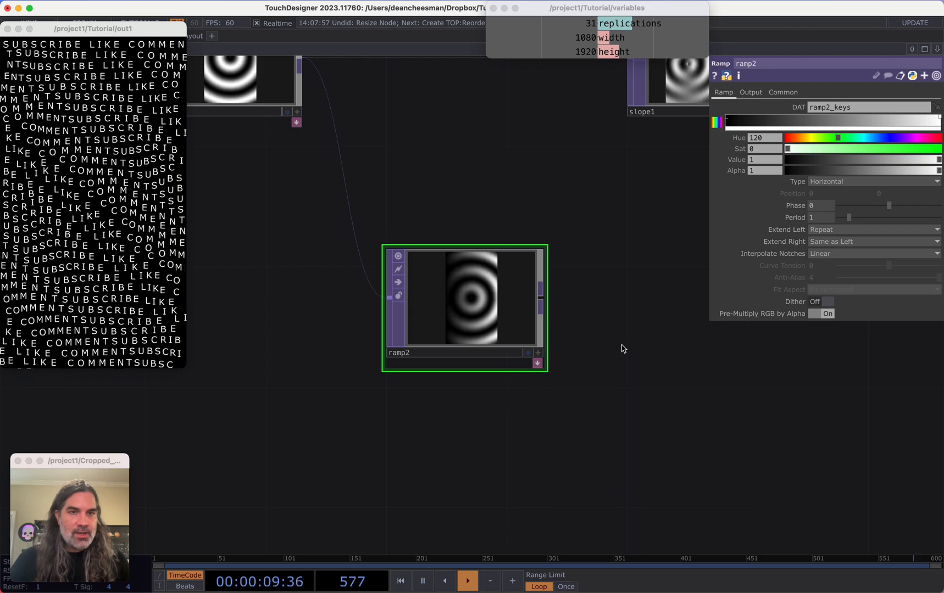
left_click(751, 92)
left_click(813, 108)
left_click(814, 116)
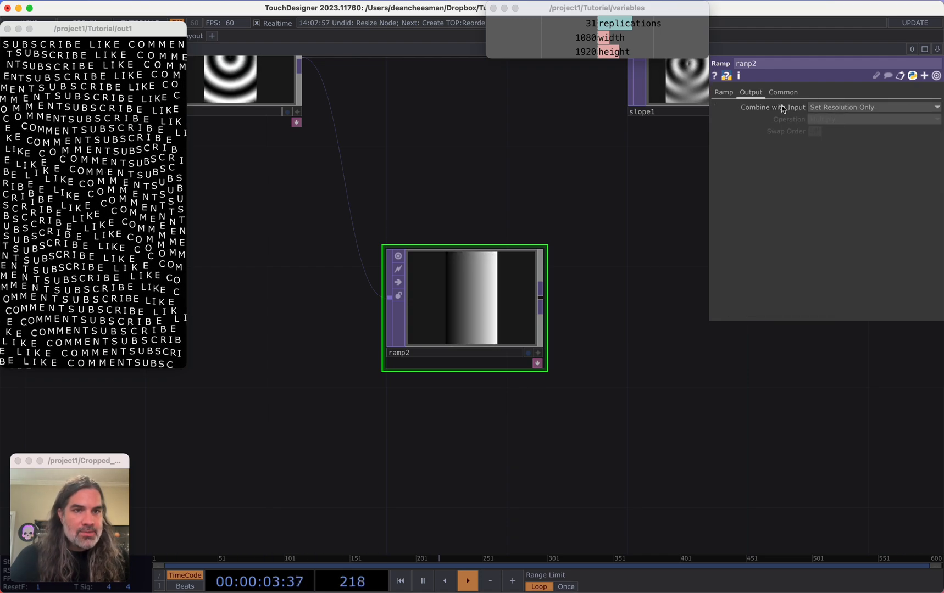
Set ramp2's type to Circular and its Extend Left to Hold
left_click(724, 92)
left_click(839, 181)
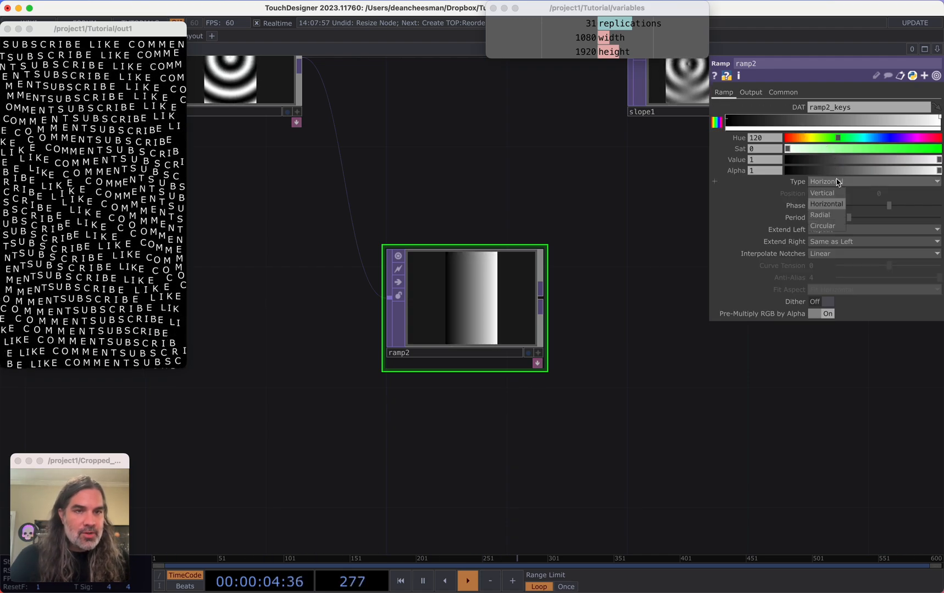
left_click(831, 225)
left_click(841, 230)
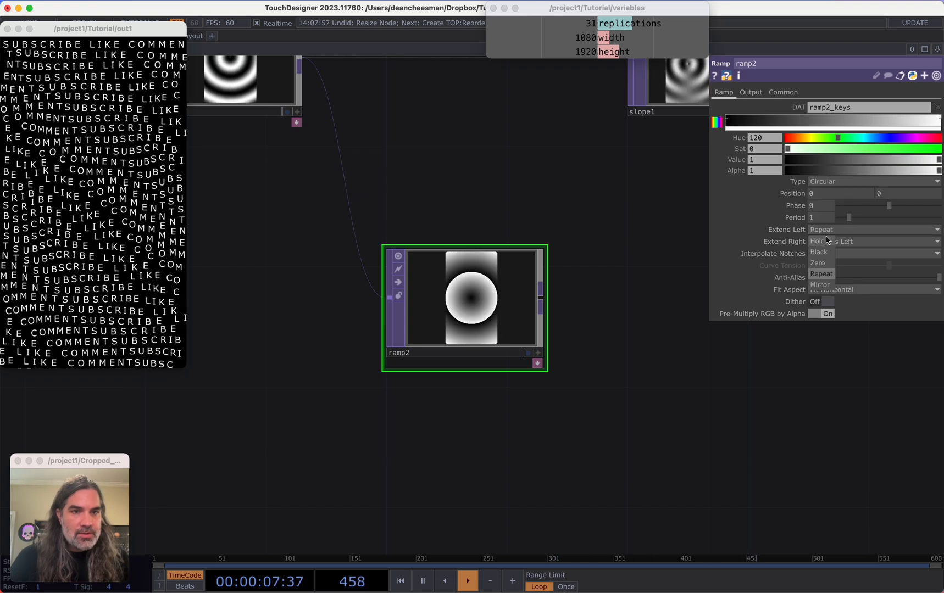
left_click(826, 241)
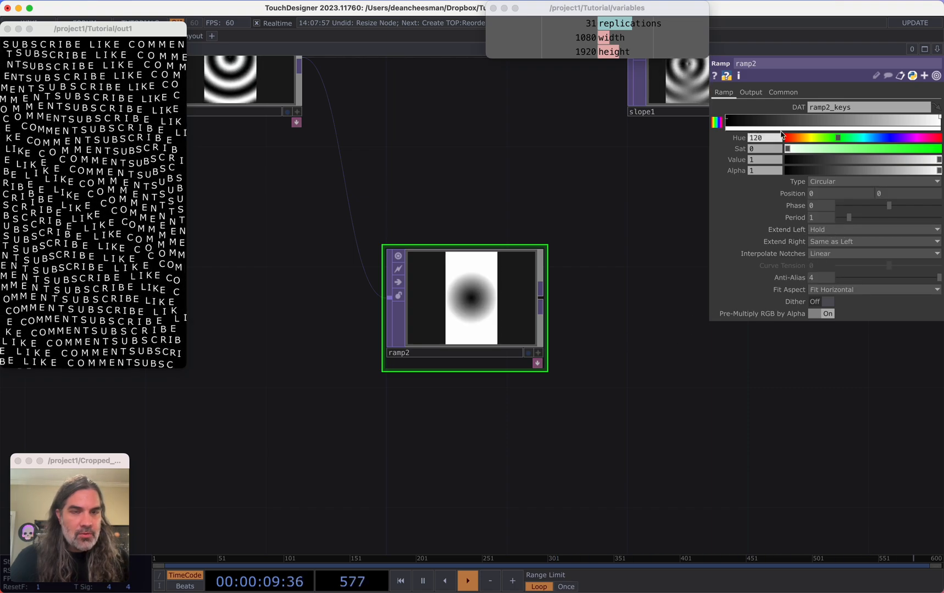
Set the ramp's first key alpha to 0 and its pixel format to 32-bit float (Mono+Alpha)
left_click_drag(811, 160, 755, 175)
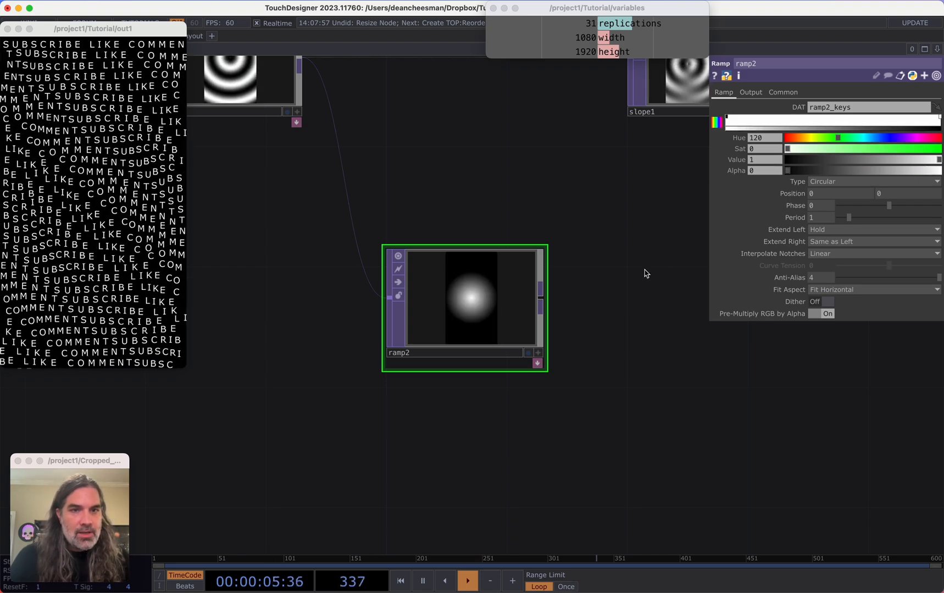
left_click(783, 93)
left_click(841, 229)
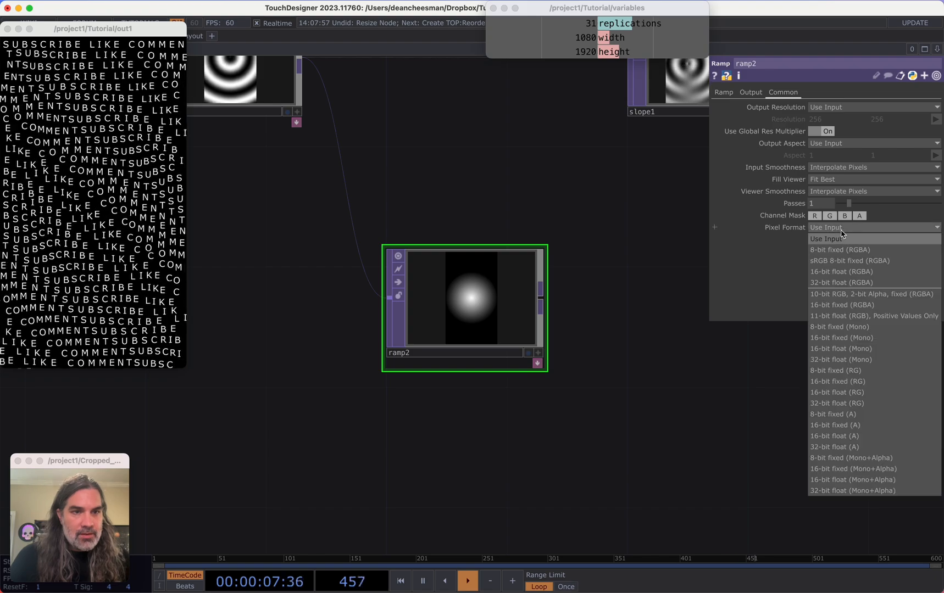
left_click(854, 491)
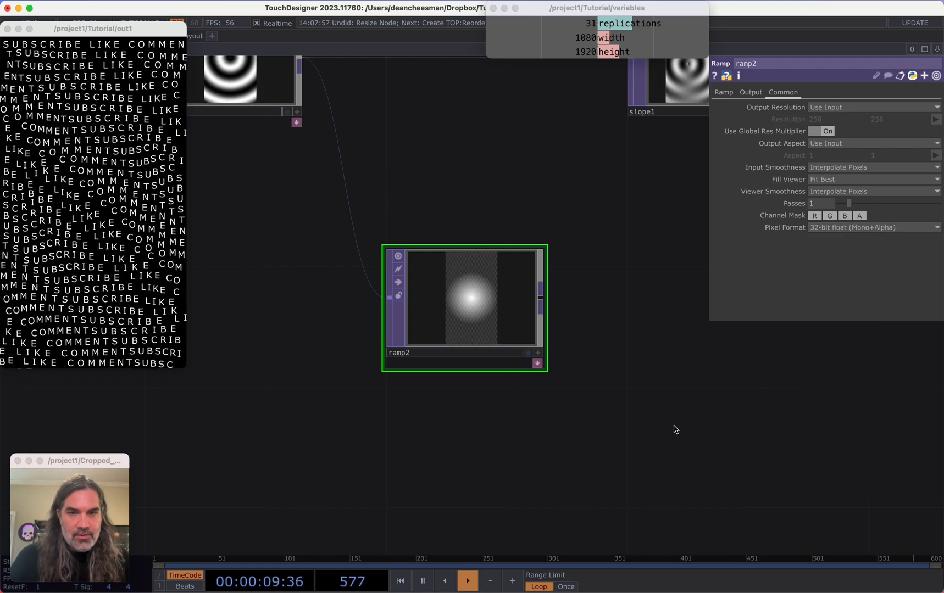
Add another Ramp TOP branching from ramp1's output, placed below ramp2
left_click_drag(597, 397, 605, 331)
scroll(605, 331, "down", 3)
left_click_drag(505, 382, 509, 353)
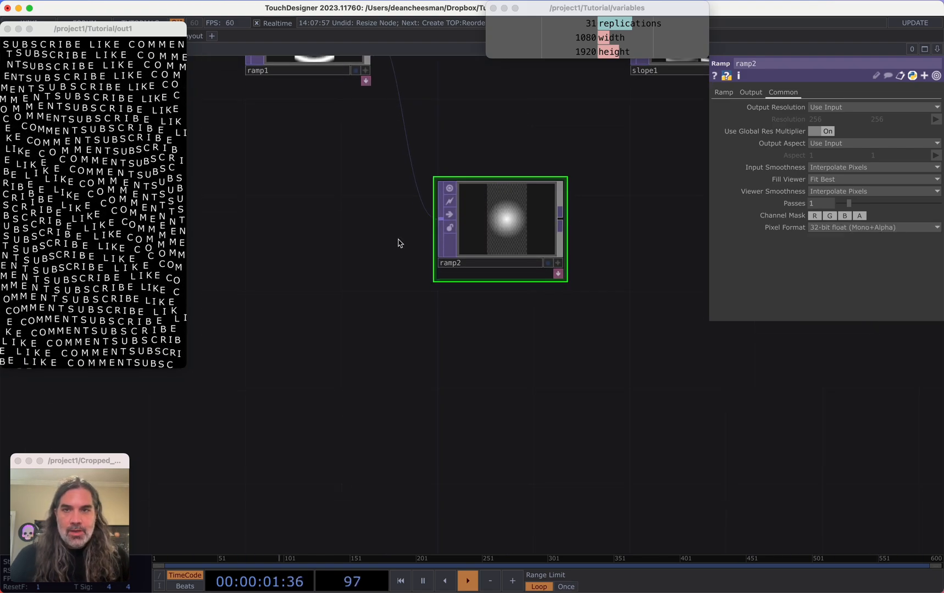
left_click_drag(399, 241, 434, 281)
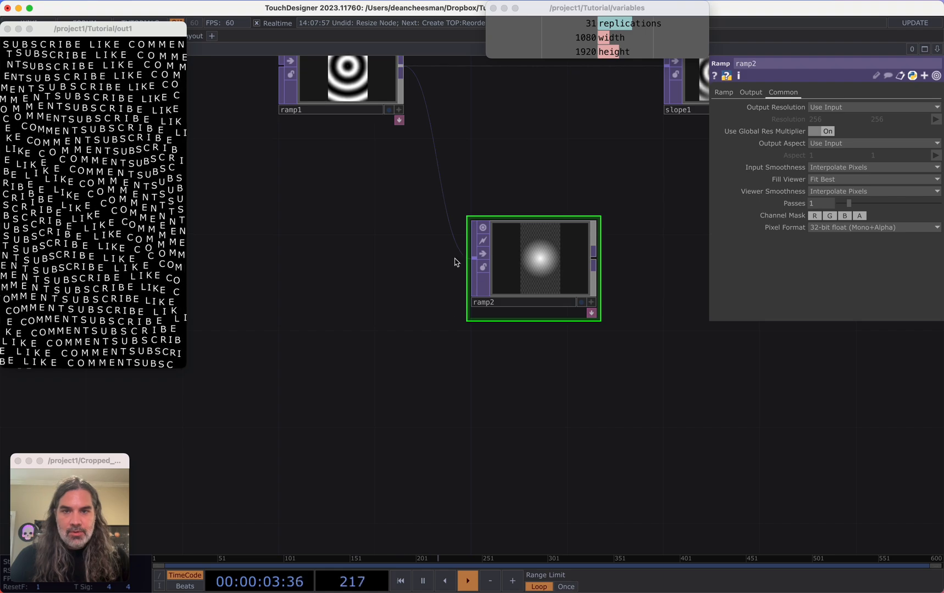
left_click(401, 78)
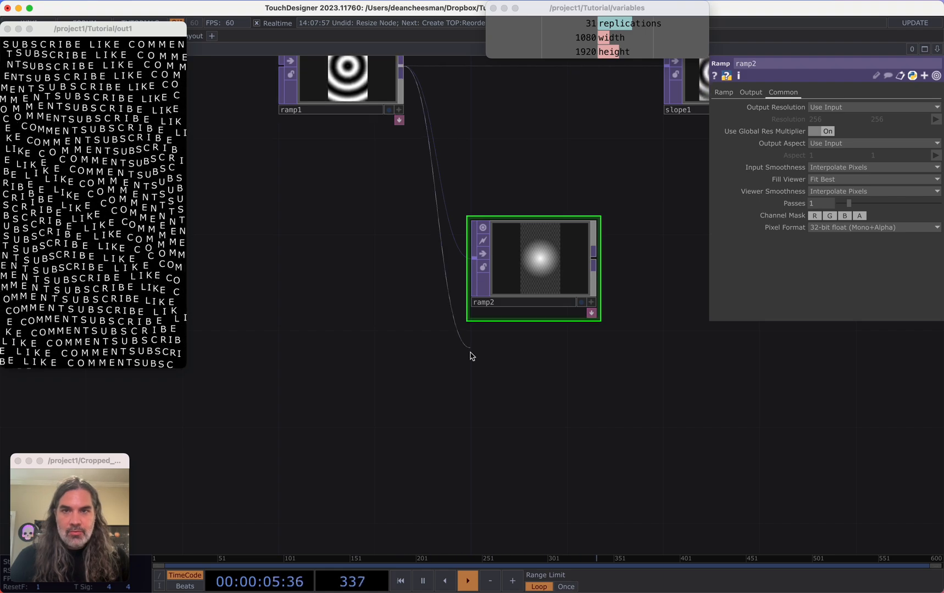
left_click(470, 354)
left_click(485, 331)
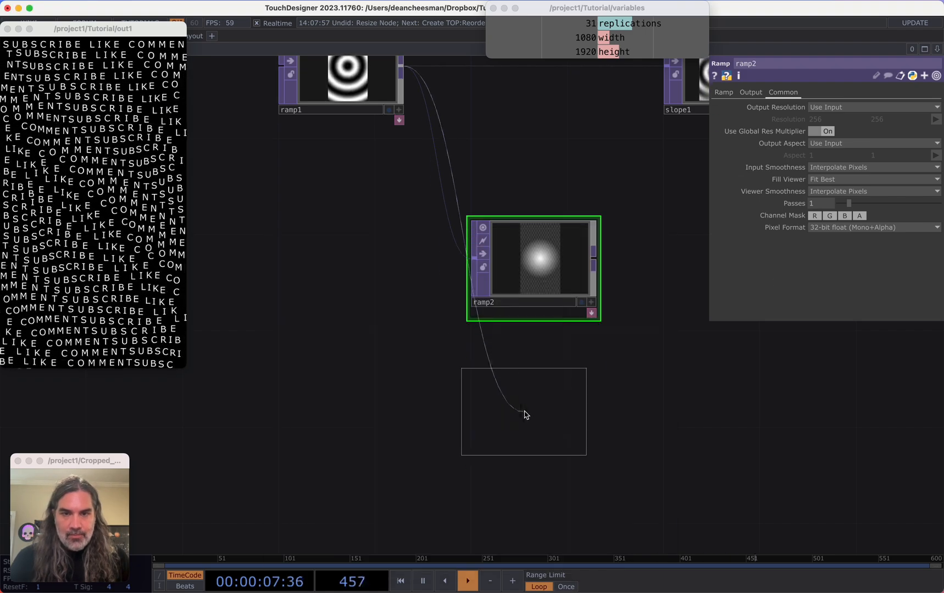
left_click(543, 421)
Set ramp3's type to Radial and its Combine with Input to Set Resolution Only
left_click(856, 181)
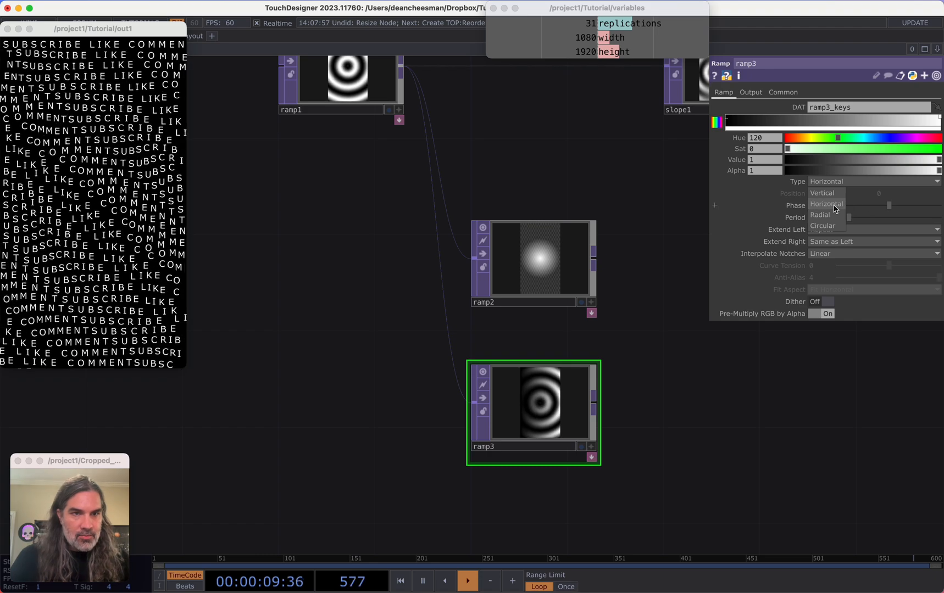
left_click(836, 222)
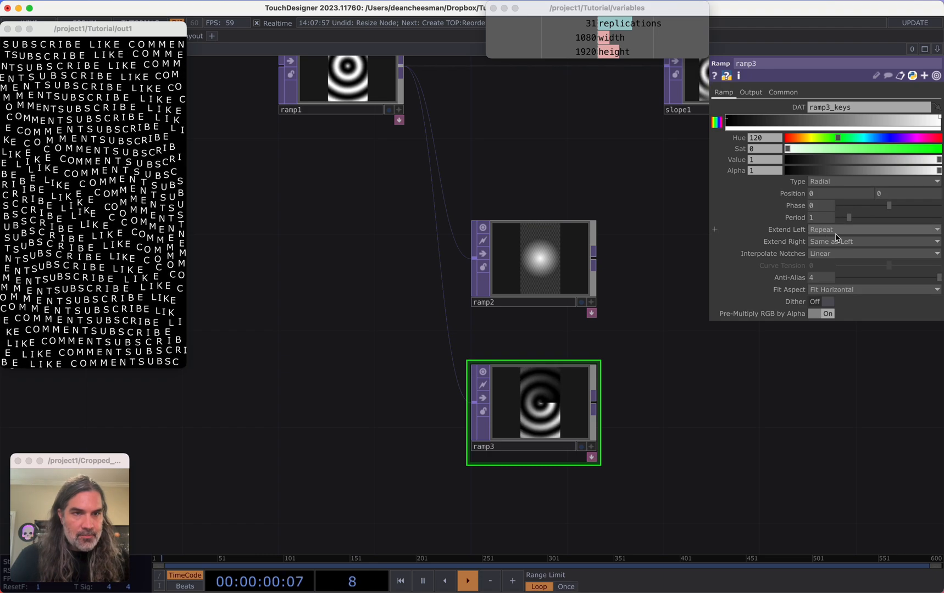
left_click(751, 92)
left_click(844, 107)
left_click(846, 131)
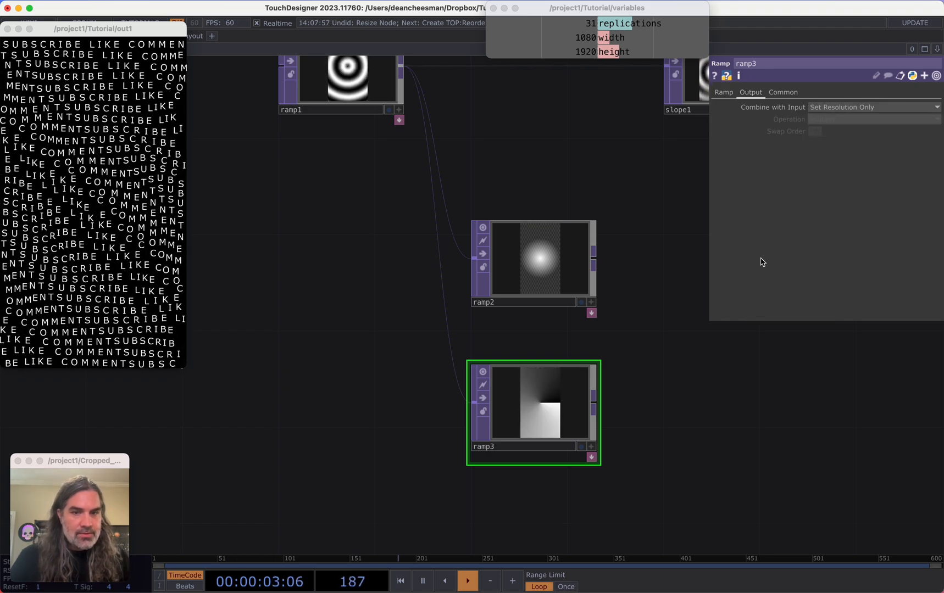
left_click(723, 92)
Open ramp3's keys table and set the first key's red value to -1
left_click_drag(663, 354, 684, 287)
left_click(612, 394)
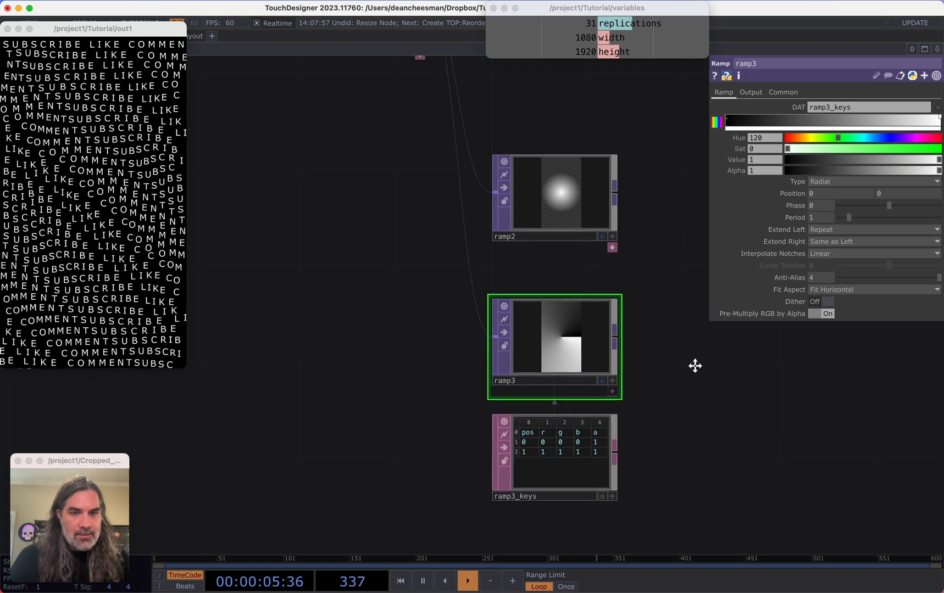
left_click_drag(695, 367, 718, 290)
scroll(589, 364, "up", 2)
scroll(589, 364, "up", 2)
left_click(538, 356)
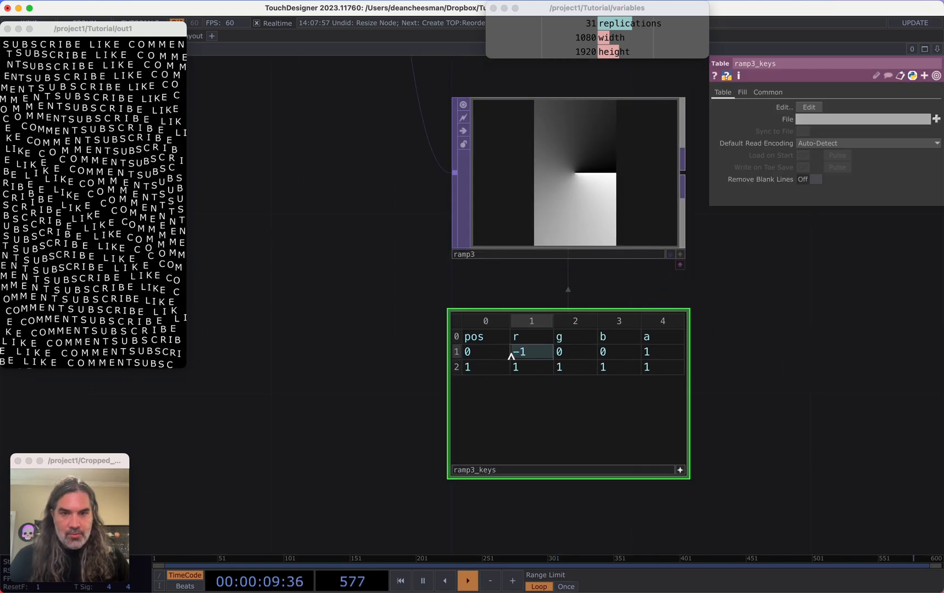
type("-1")
key("Tab")
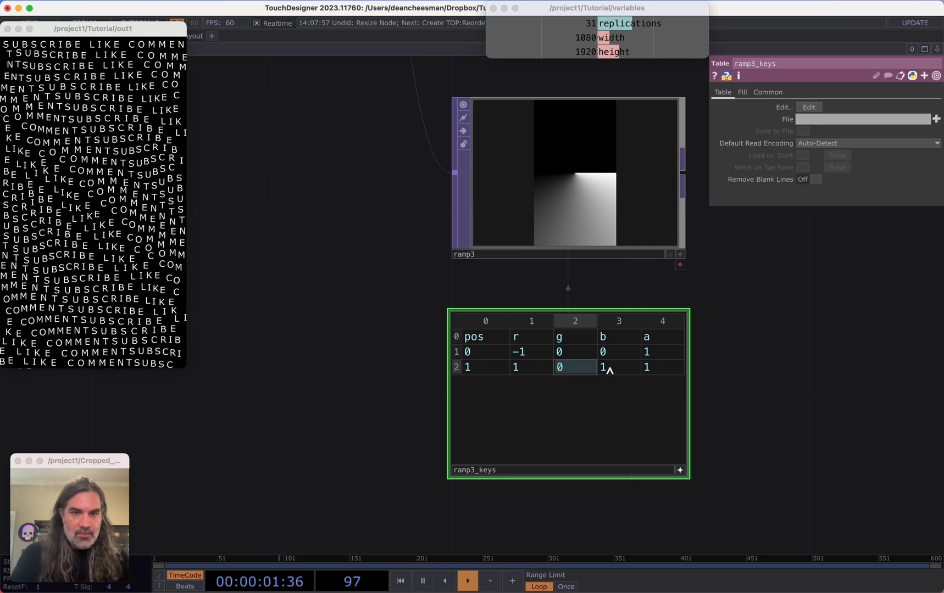
Set the second key's green and blue values to 0 in ramp3's keys table
left_click(608, 367)
type("08")
type("0")
left_click(748, 348)
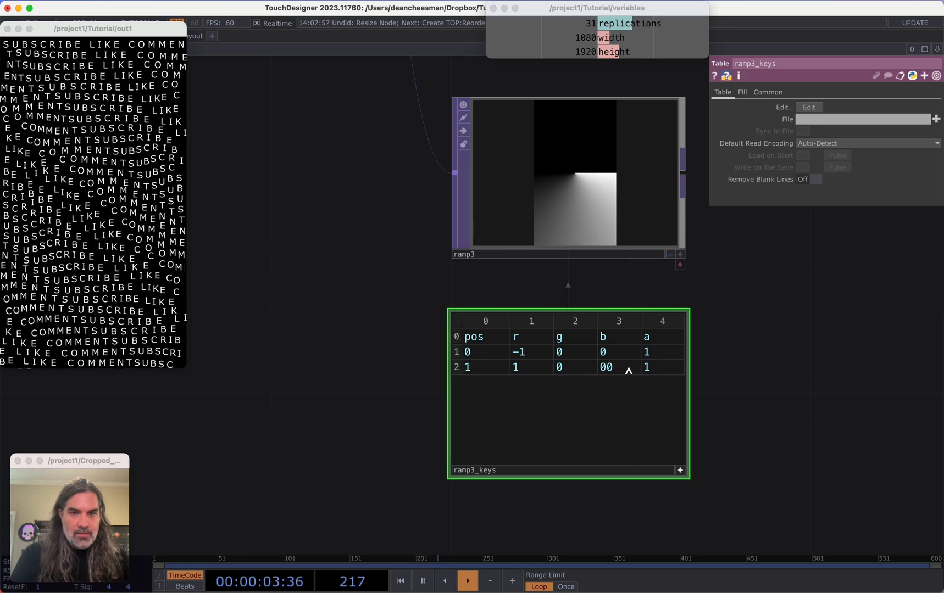
double_click(628, 369)
type("0")
left_click_drag(820, 364, 814, 364)
Set ramp3's pixel format to 32-bit float (RG)
left_click(659, 247)
left_click(782, 92)
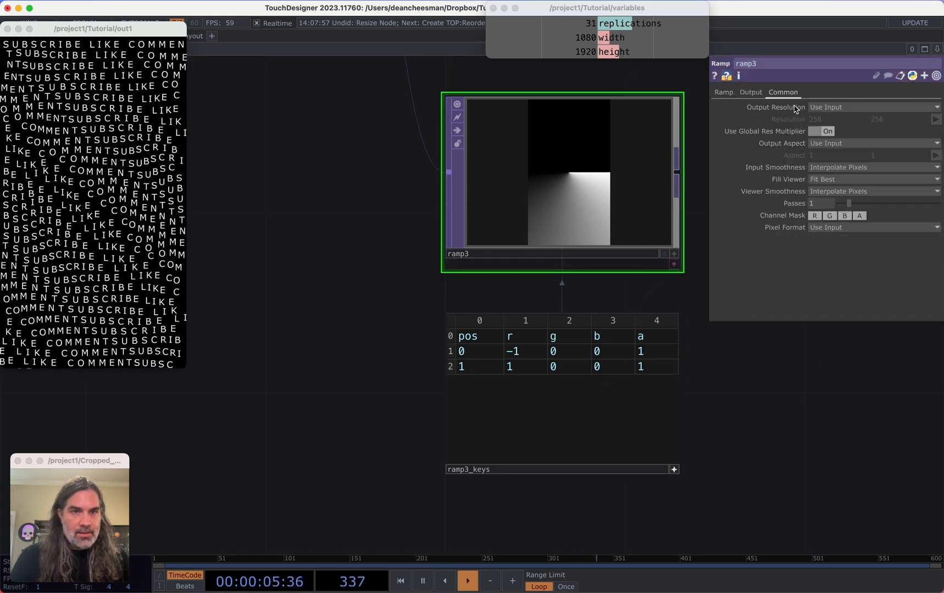
left_click(863, 228)
left_click(855, 404)
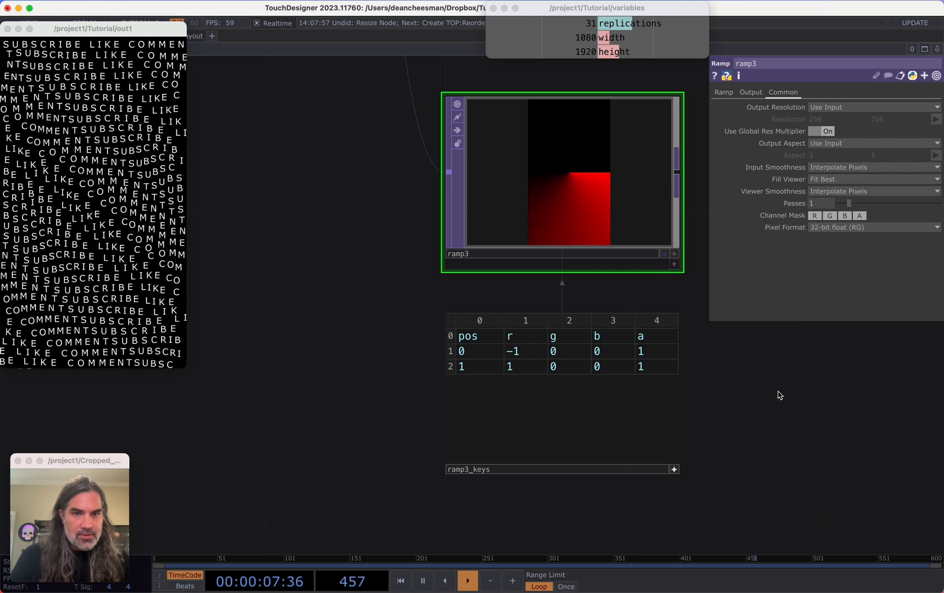
Copy and paste ramp3 to create a duplicate ramp below it
left_click(674, 260)
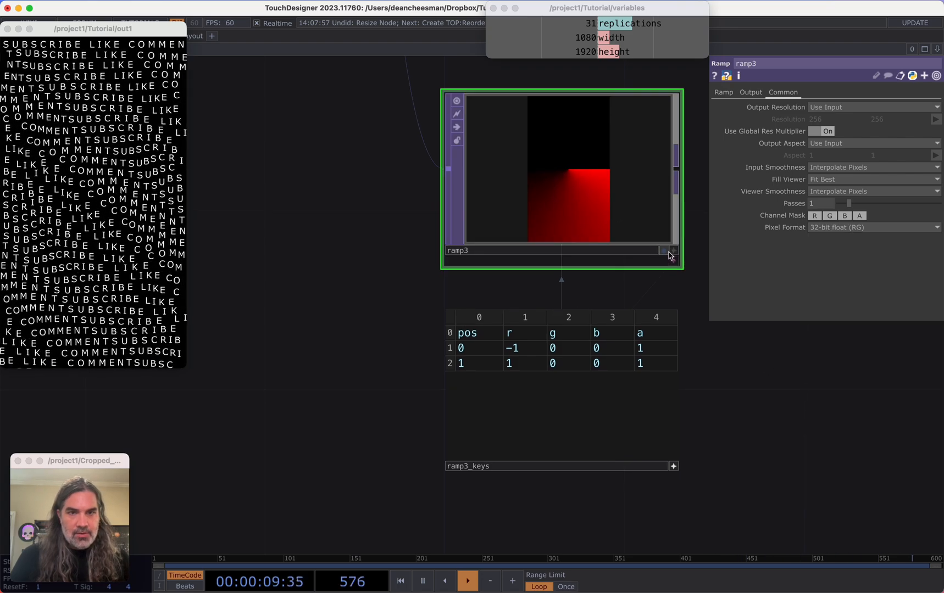
key("super+c")
key("super+v")
scroll(712, 381, "down", 5)
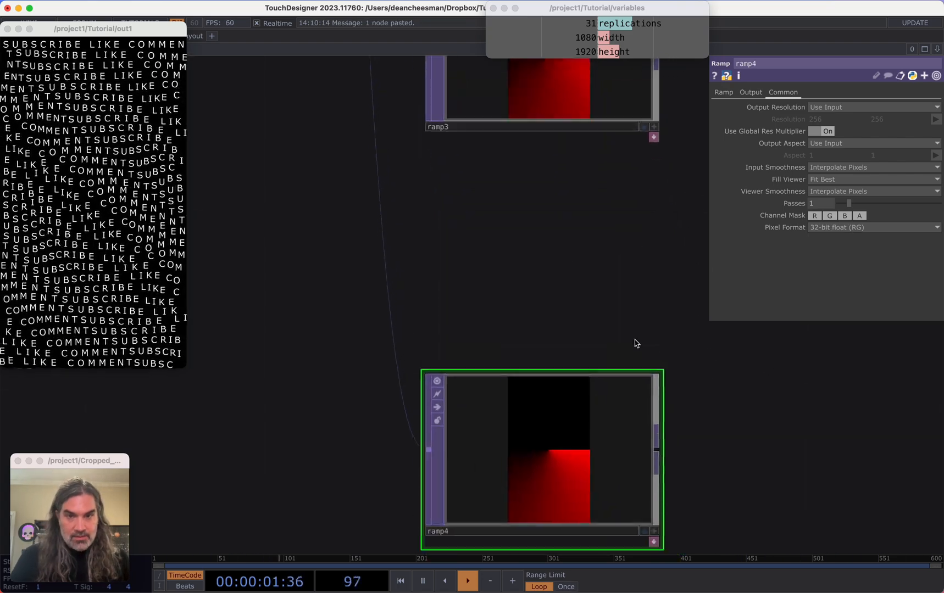
Edit ramp4's keys so red is 0 and green runs from -1 to 1
left_click(648, 371)
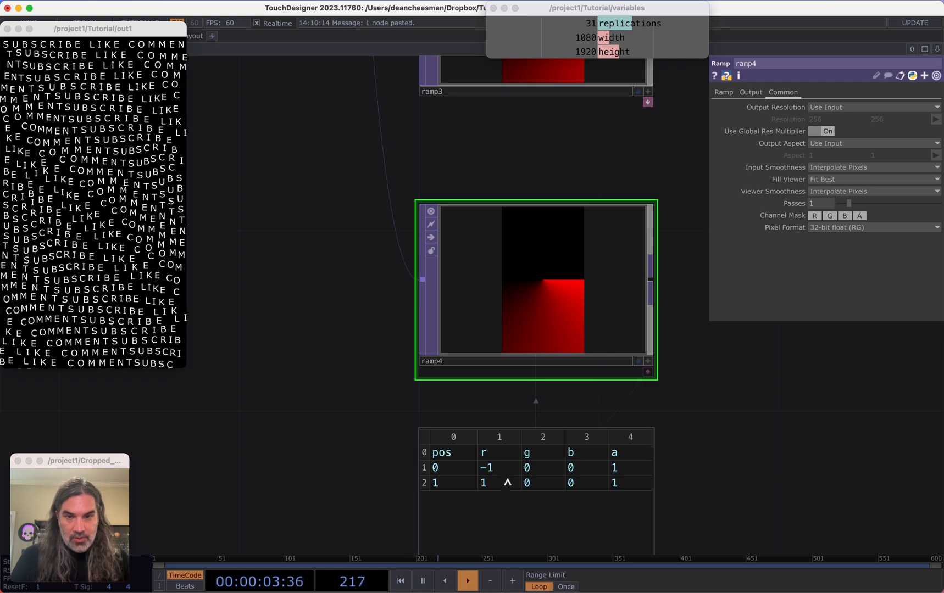
type("0")
key("Tab")
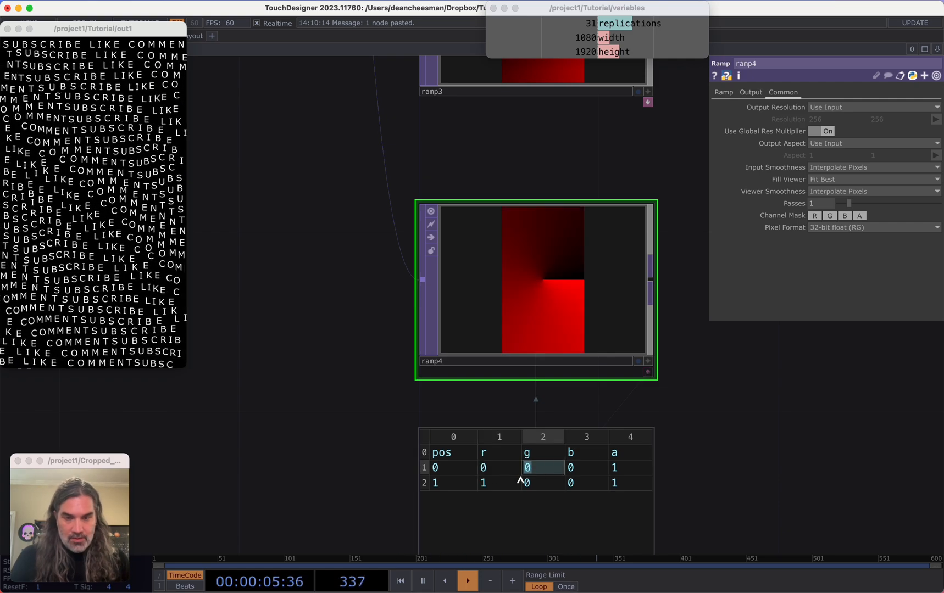
left_click(486, 483)
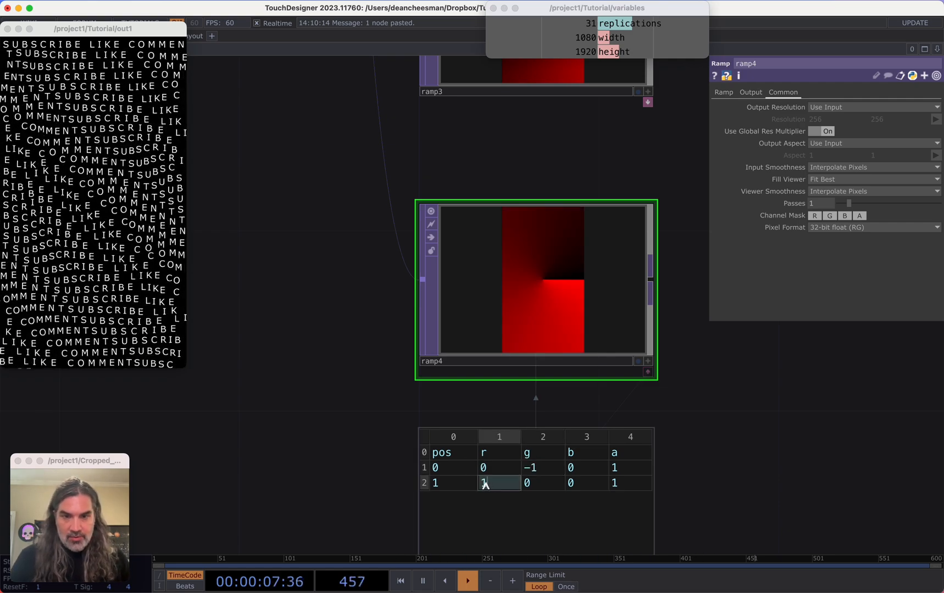
type("0")
key("Tab")
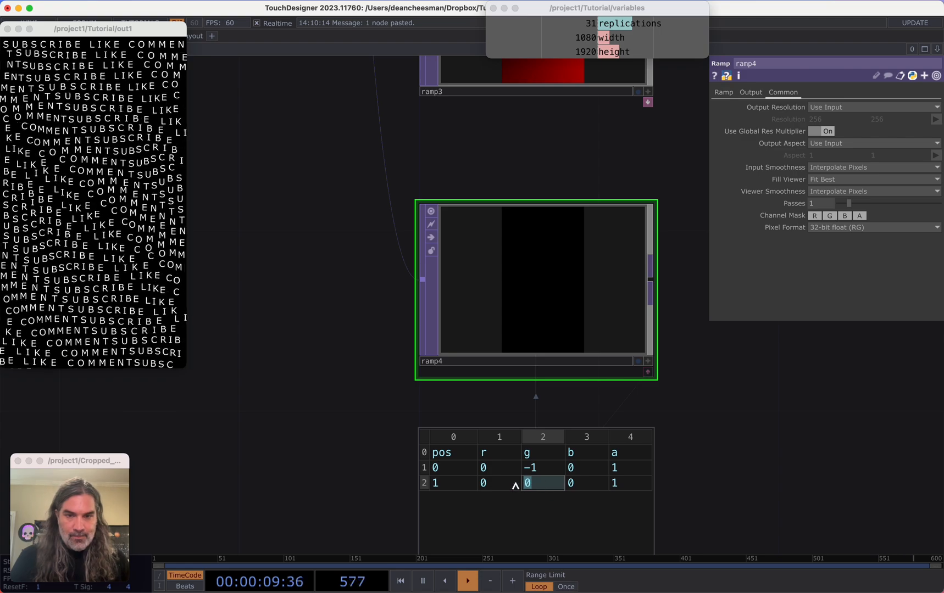
key("Tab")
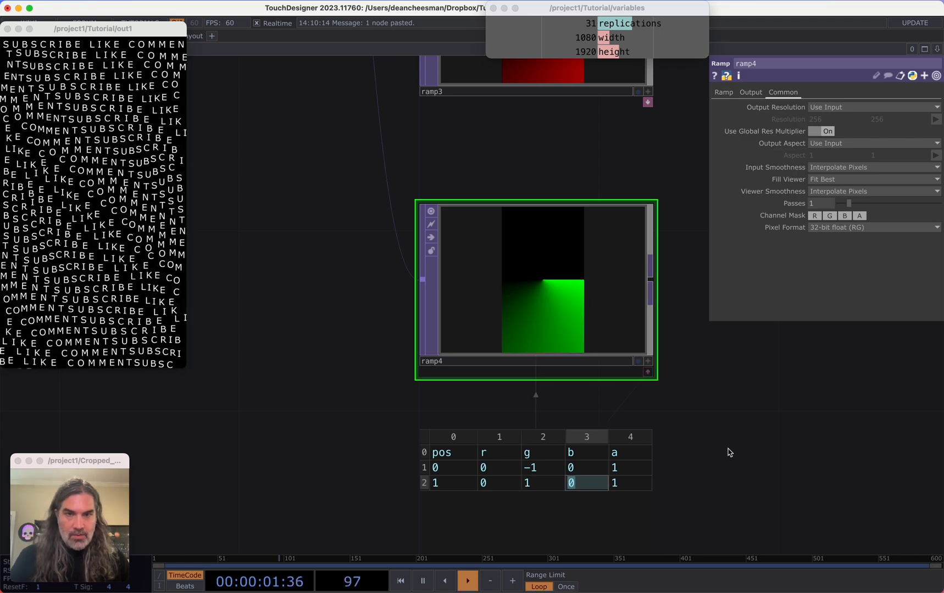
Set ramp3's Extend Left to Mirror, its period to 0.5 and its phase to 1
scroll(606, 448, "down", 5)
left_click(528, 277)
scroll(527, 277, "up", 4)
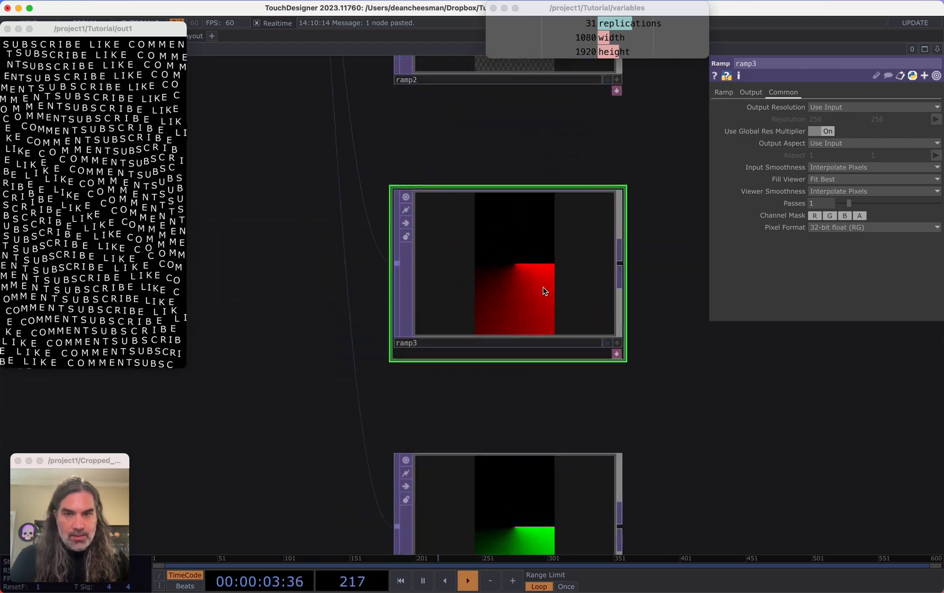
left_click(724, 92)
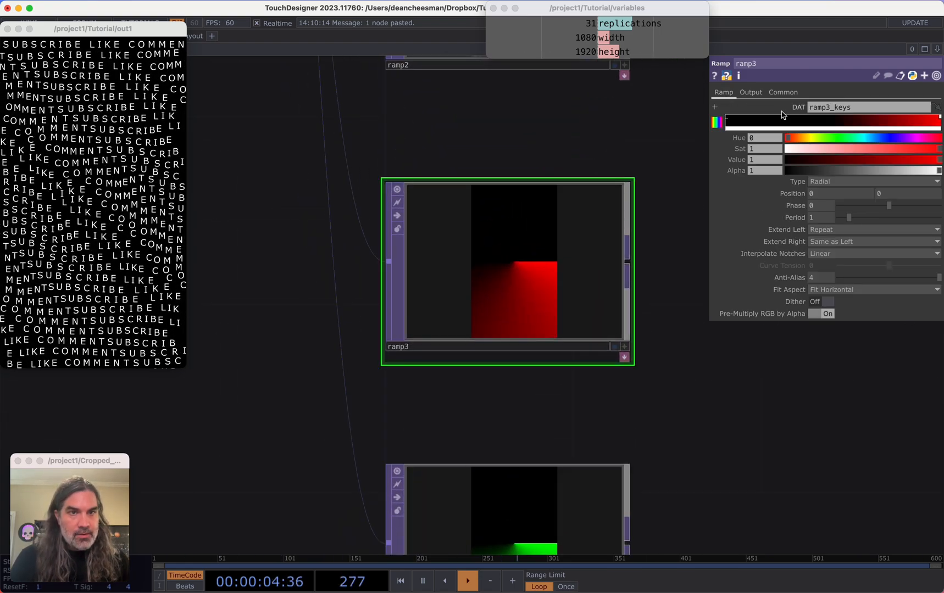
left_click(829, 230)
left_click(820, 284)
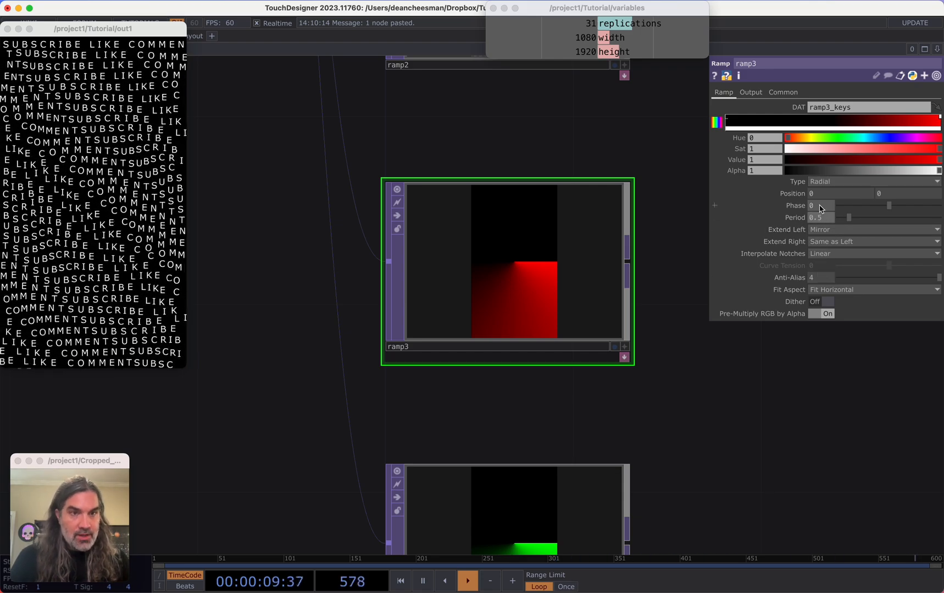
type("1")
Set ramp4's phase to 1.5 and its period to 0.5
double_click(751, 405)
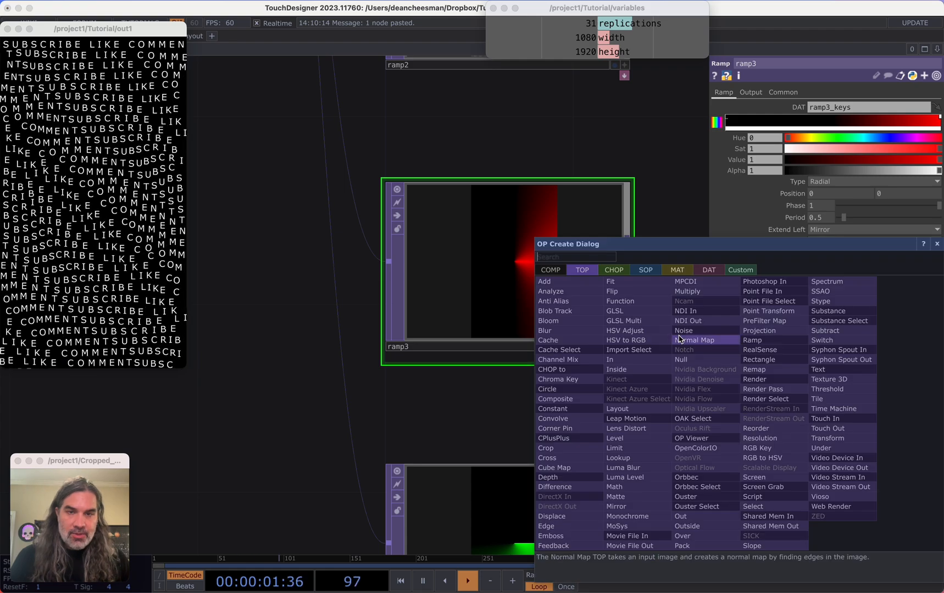
left_click(937, 243)
left_click_drag(718, 383, 658, 312)
scroll(678, 363, "down", 3)
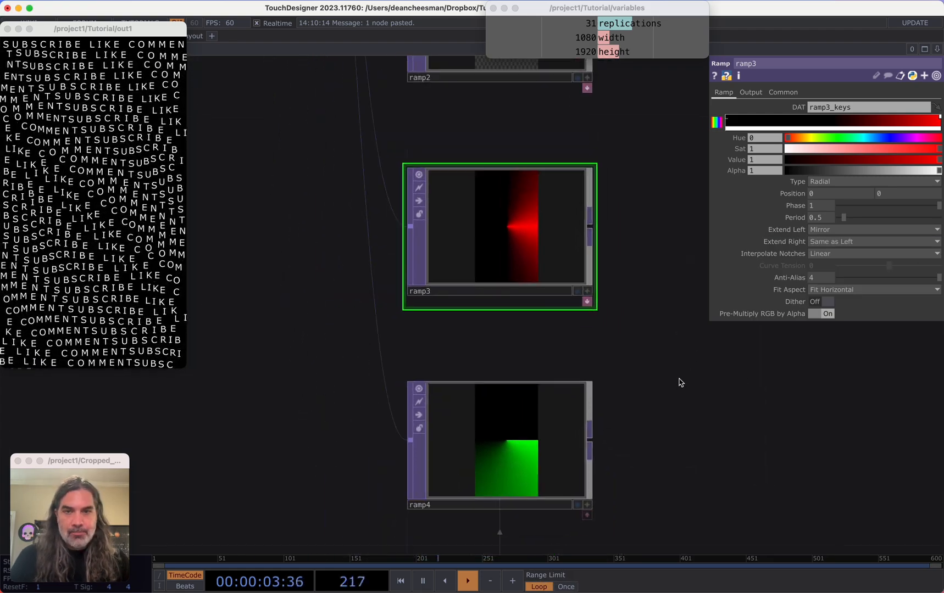
scroll(675, 385, "up", 1)
left_click_drag(670, 386, 661, 316)
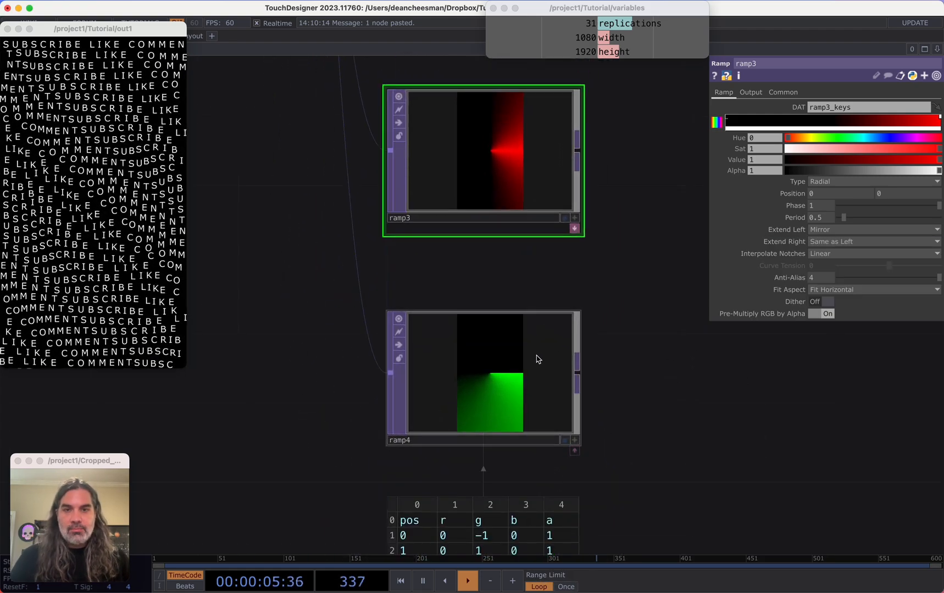
left_click(493, 391)
left_click(722, 93)
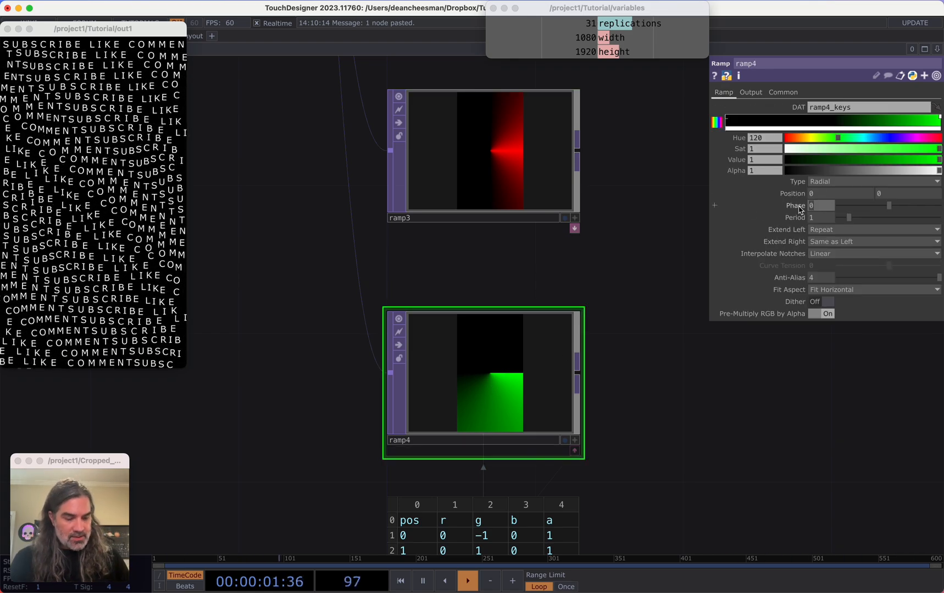
type("5")
key("Return")
type("0.5")
key("Return")
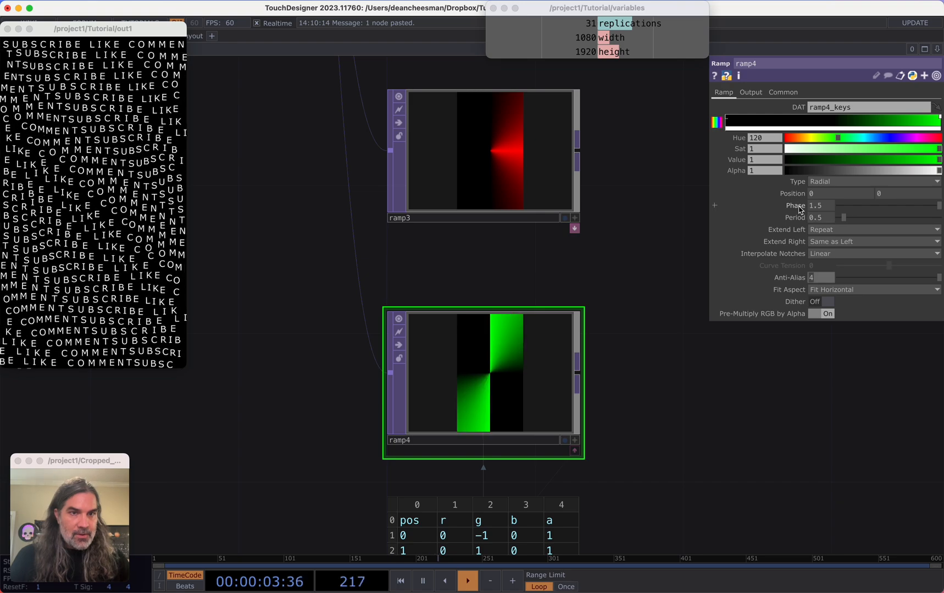
Set ramp4's Extend Left to Mirror
left_click(844, 230)
left_click(824, 284)
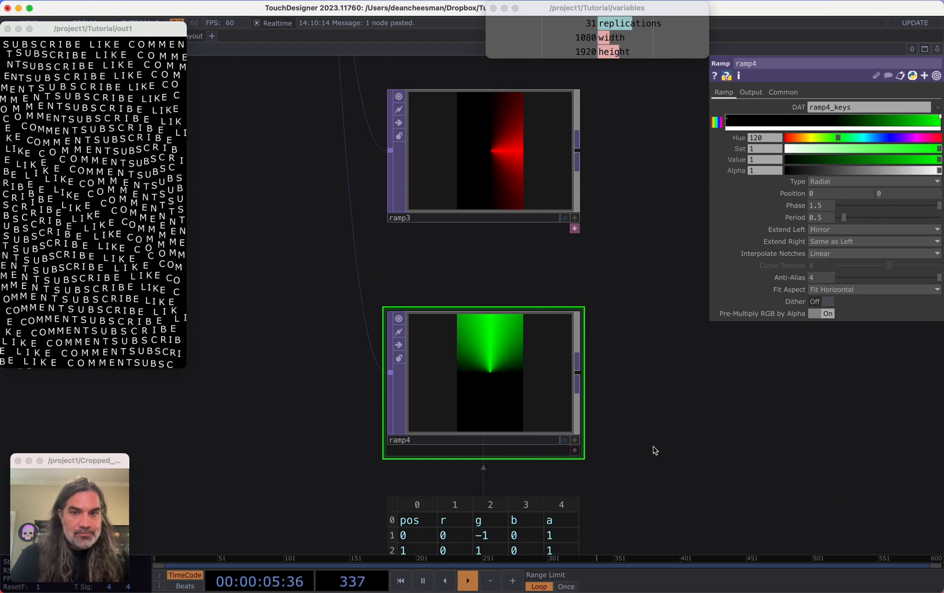
scroll(647, 407, "up", 1)
scroll(626, 333, "down", 4)
left_click_drag(577, 274, 477, 321)
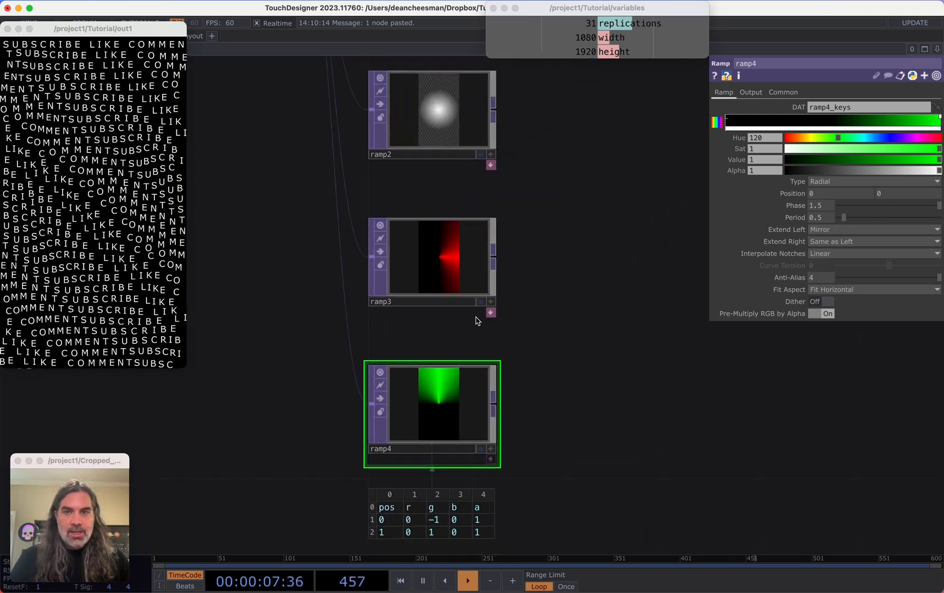
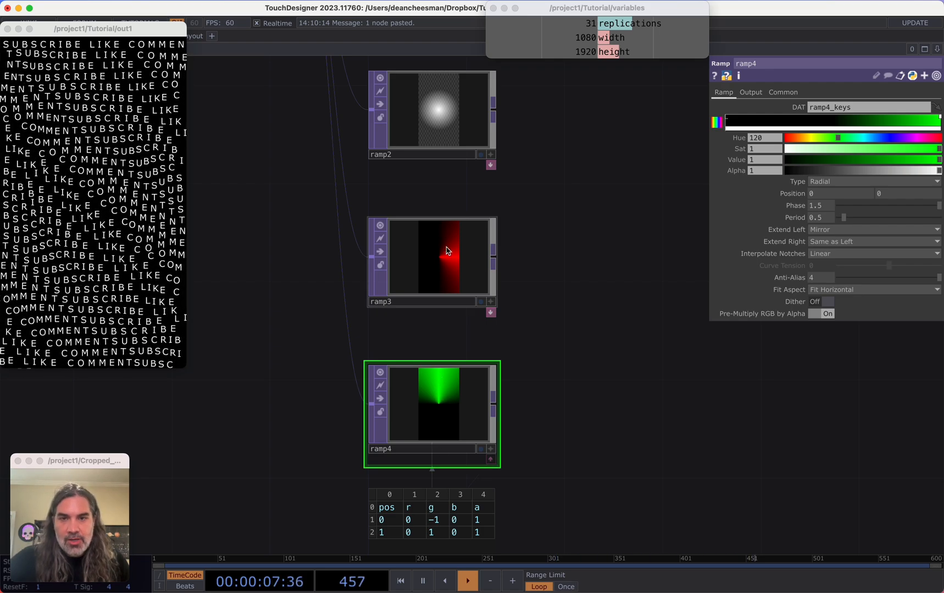
scroll(445, 261, "up", 2)
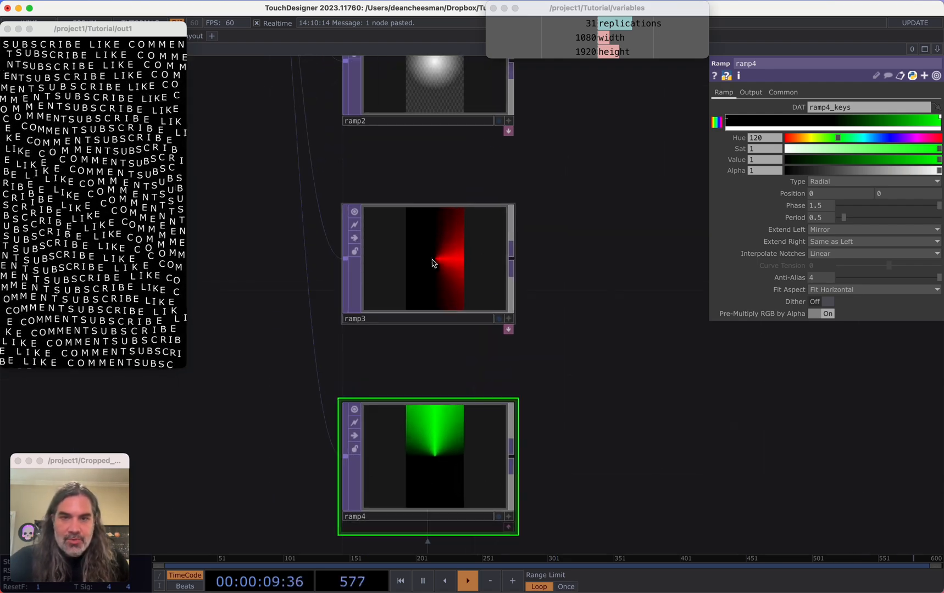
left_click_drag(555, 175, 542, 305)
scroll(517, 238, "down", 2)
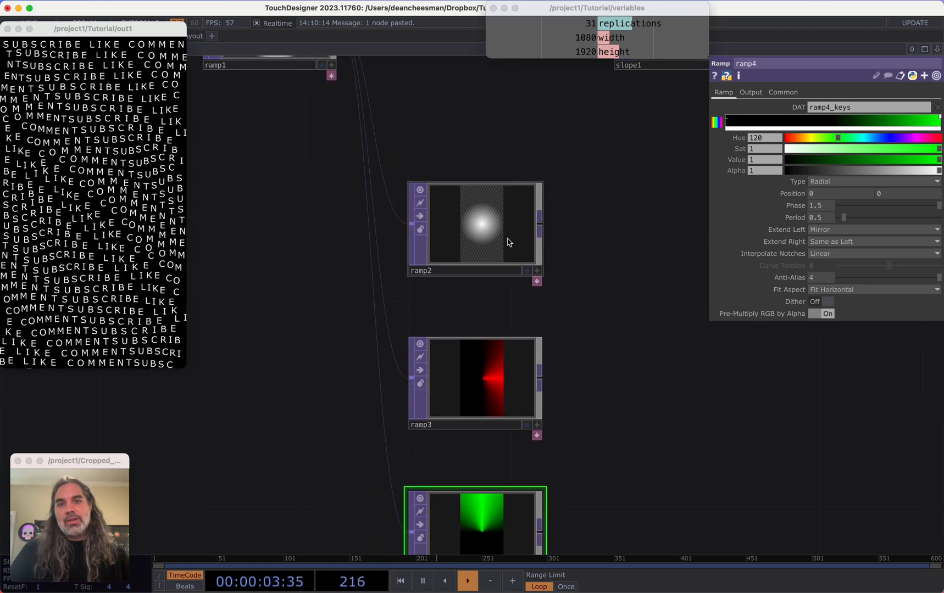
scroll(508, 241, "down", 5)
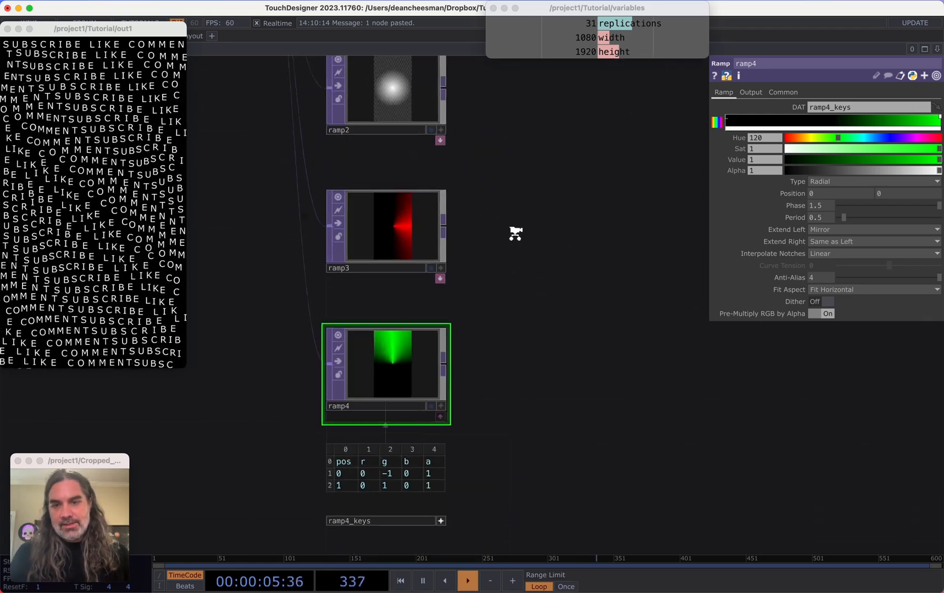
scroll(515, 233, "down", 2)
left_click(426, 389)
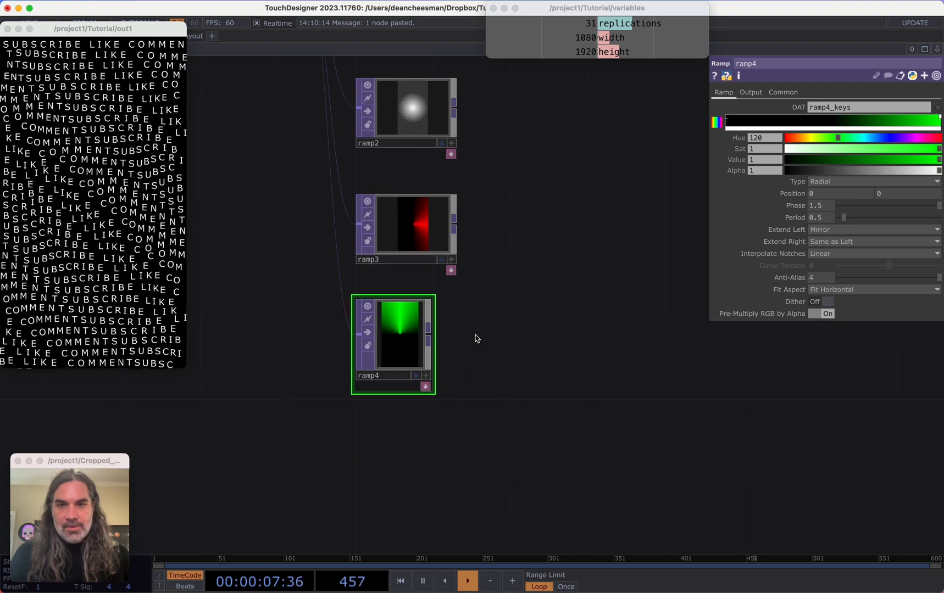
double_click(443, 185)
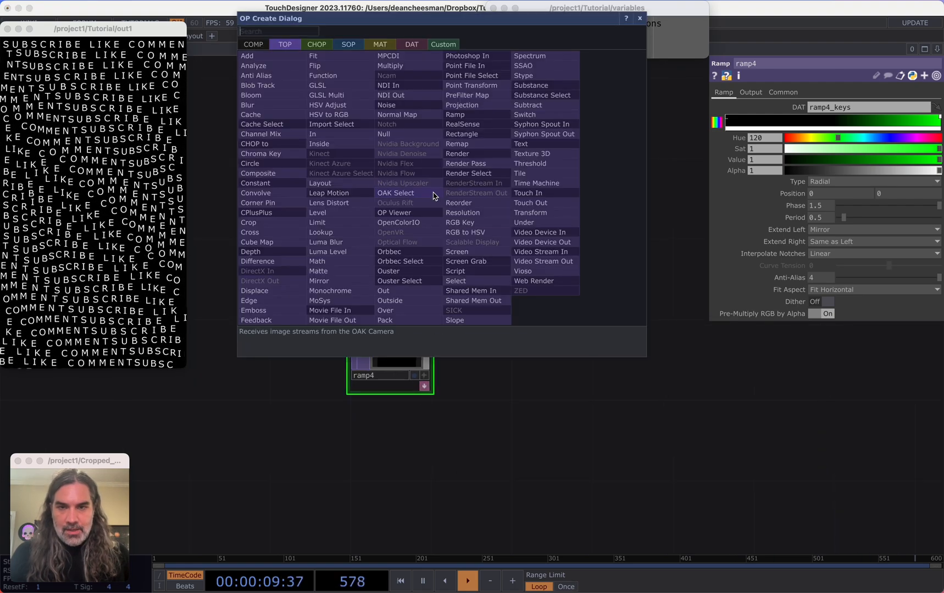
key("Escape")
Add a Reorder TOP combining ramp3 and ramp4, taking its green output from Input 2
right_click(427, 214)
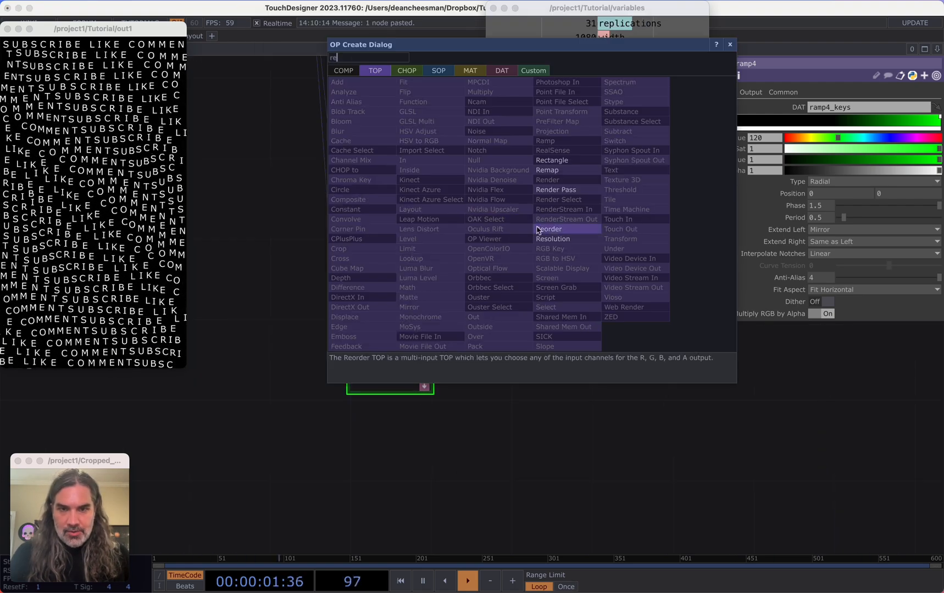
left_click(551, 231)
left_click(555, 236)
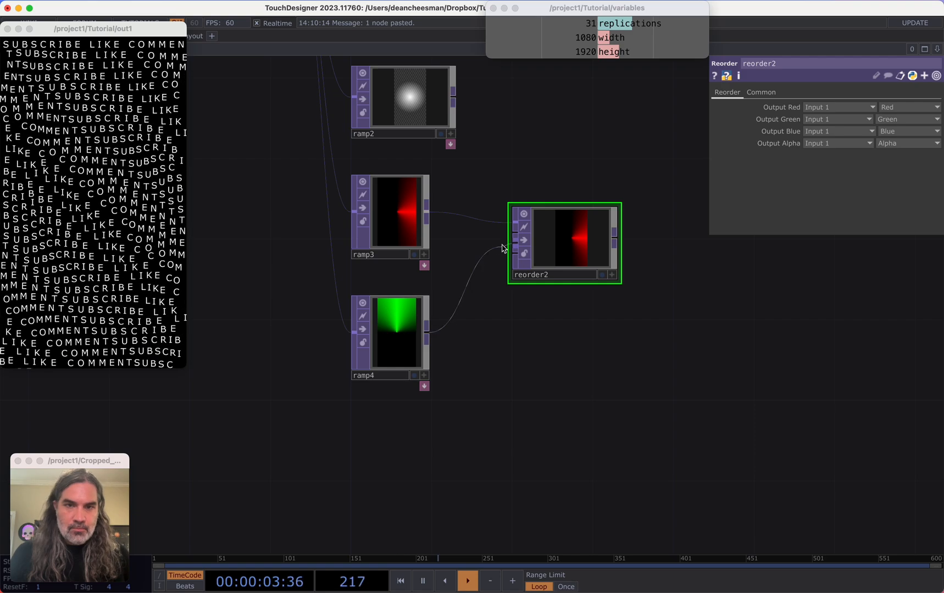
left_click_drag(572, 242, 572, 221)
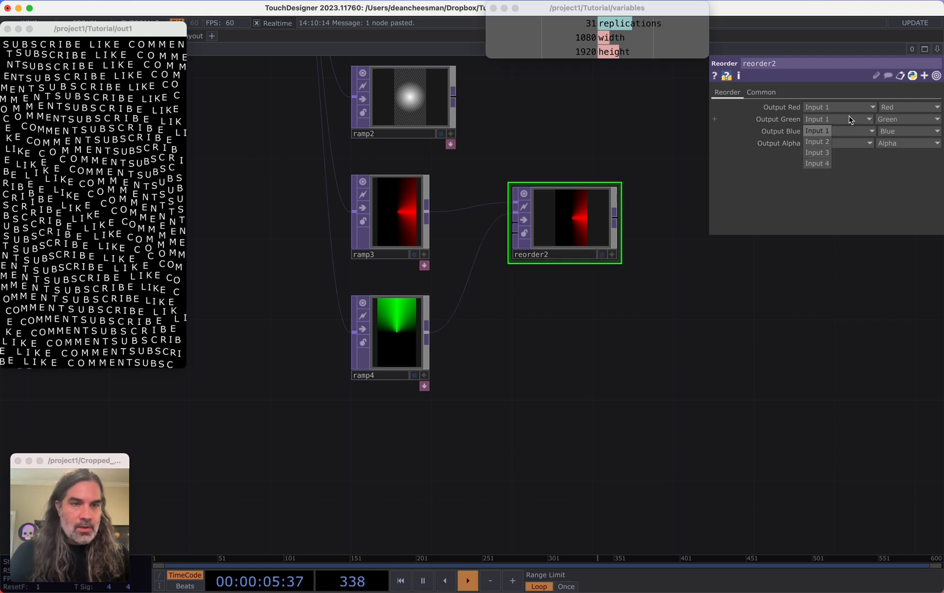
left_click(823, 144)
Add a Transform TOP fed by ramp2
left_click_drag(596, 318, 525, 446)
scroll(583, 323, "up", 3)
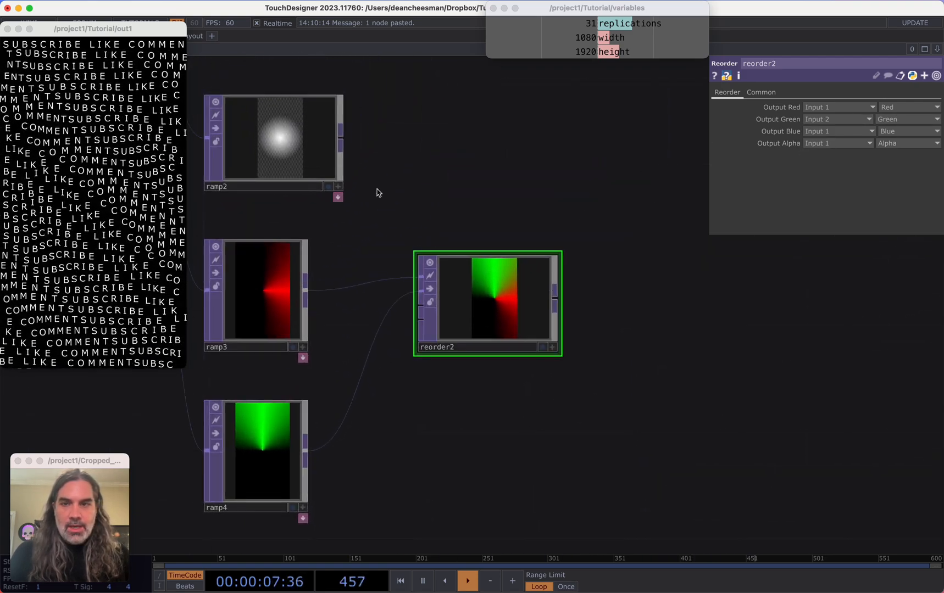
left_click_drag(516, 185, 395, 304)
left_click_drag(221, 259, 351, 255)
key("Tab")
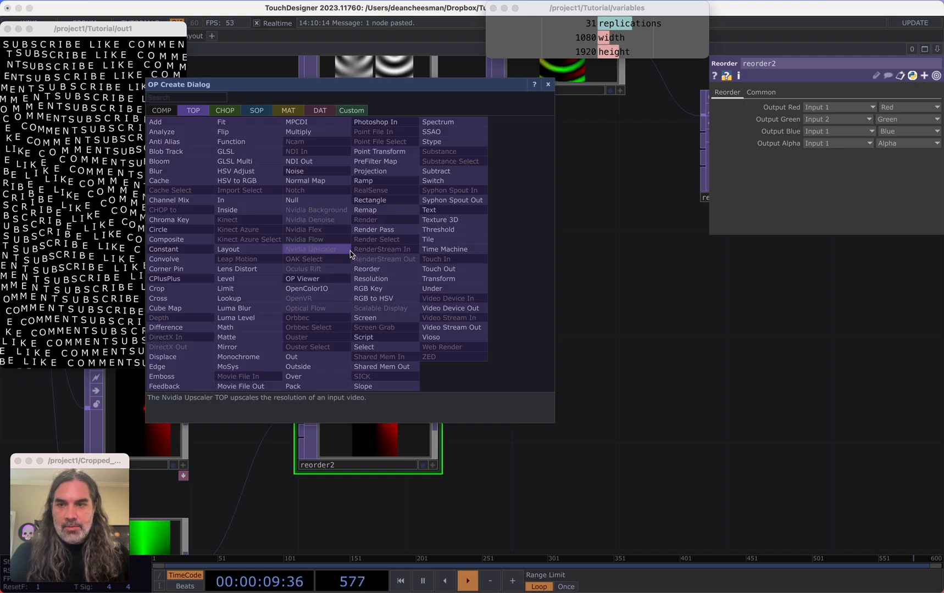
type("tra")
left_click(439, 278)
left_click(368, 264)
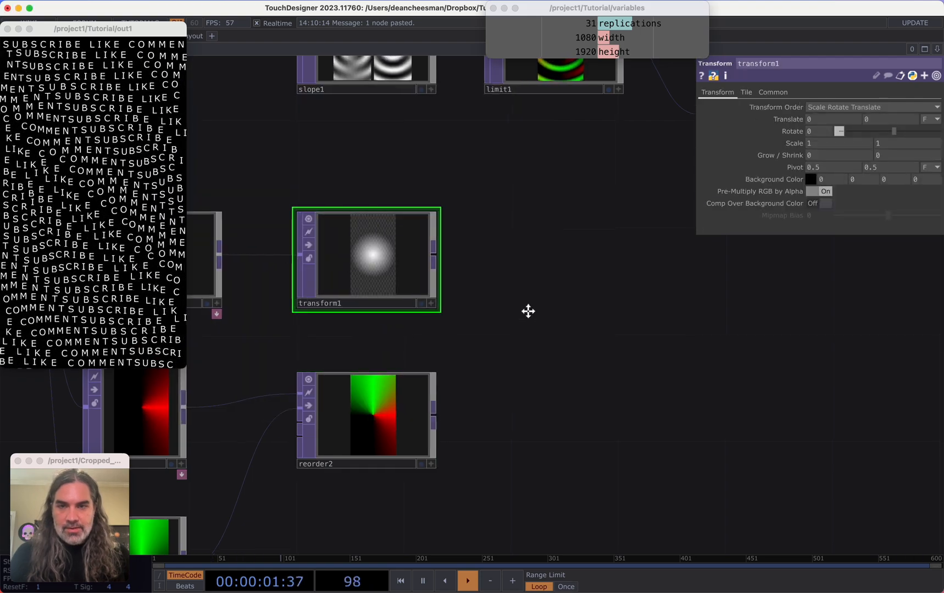
Add a Multiply TOP combining transform1 and reorder2, and inspect its Common settings and info
scroll(431, 235, "down", 2)
scroll(477, 259, "up", 3)
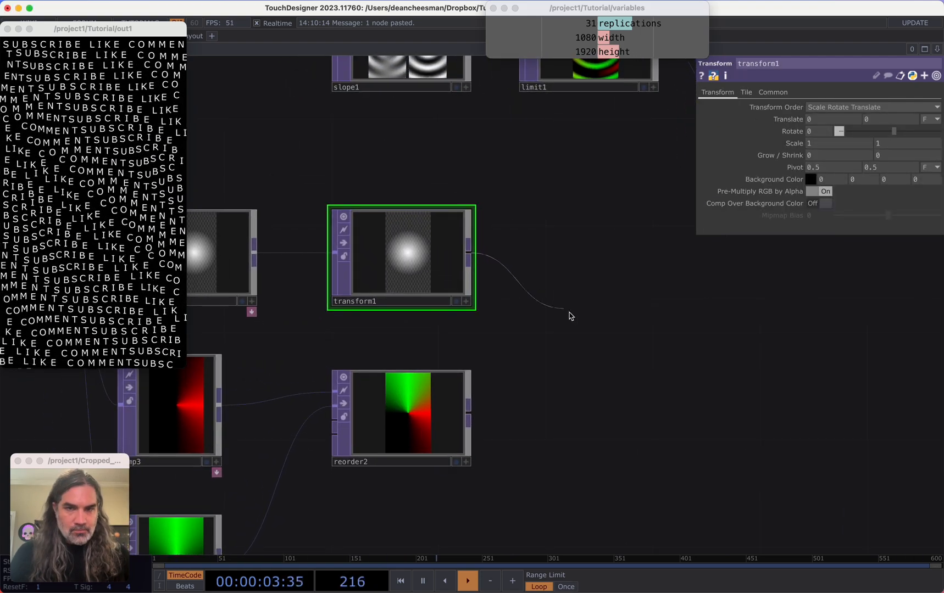
key("Tab")
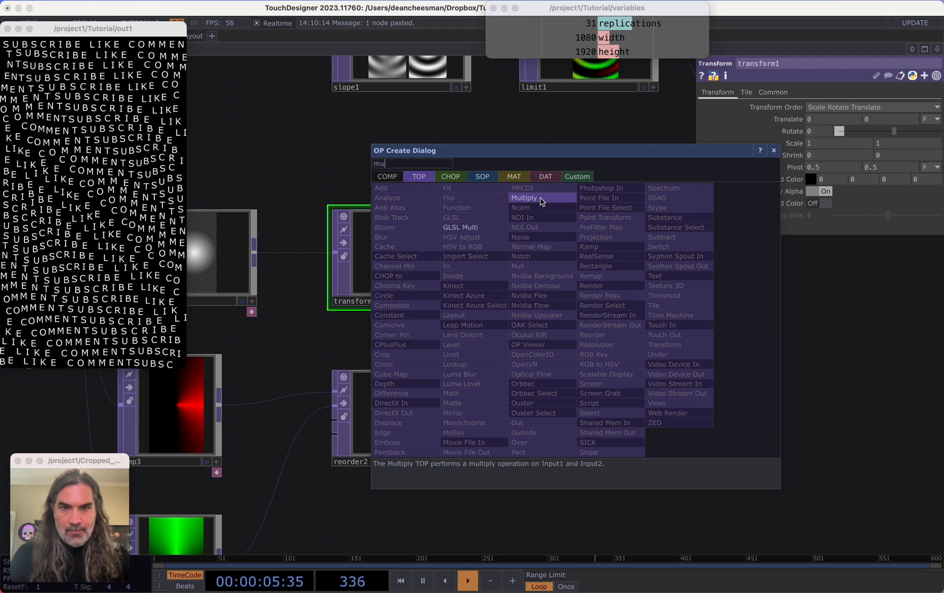
left_click(536, 198)
left_click(553, 365)
left_click_drag(468, 406, 575, 379)
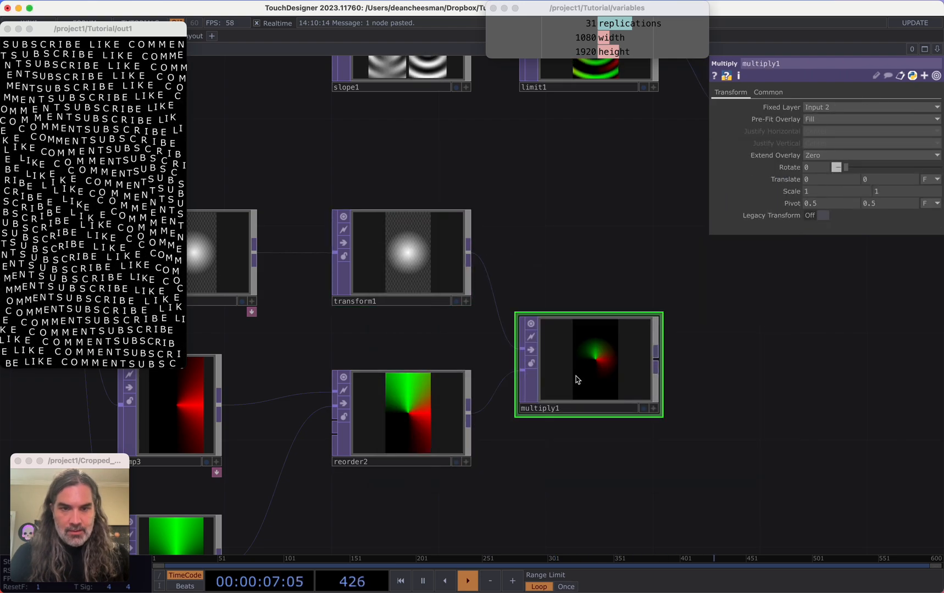
left_click(769, 93)
middle_click(565, 324)
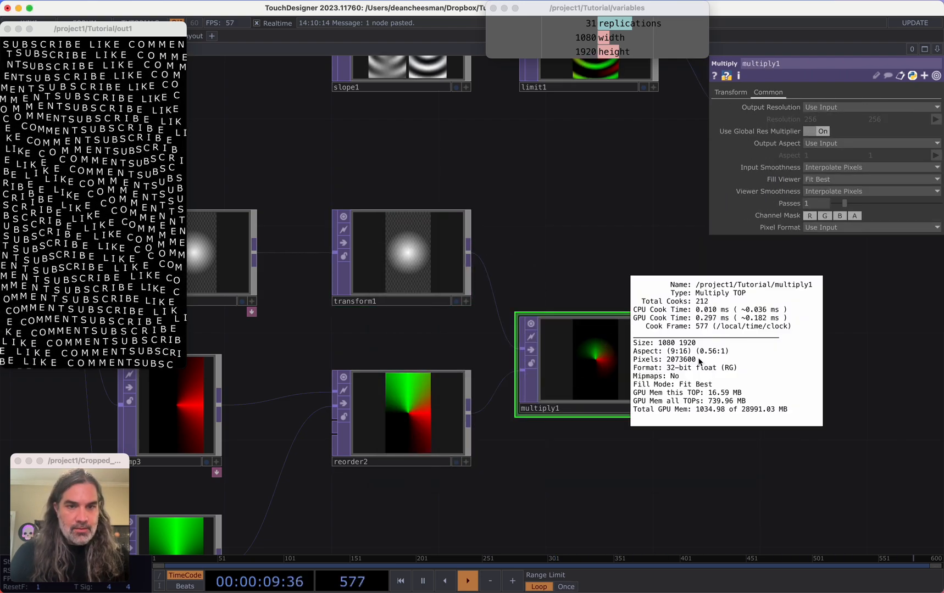
Rearrange the ramp, transform, reorder and multiply nodes below the main chain
scroll(558, 294, "down", 2)
scroll(630, 442, "down", 3)
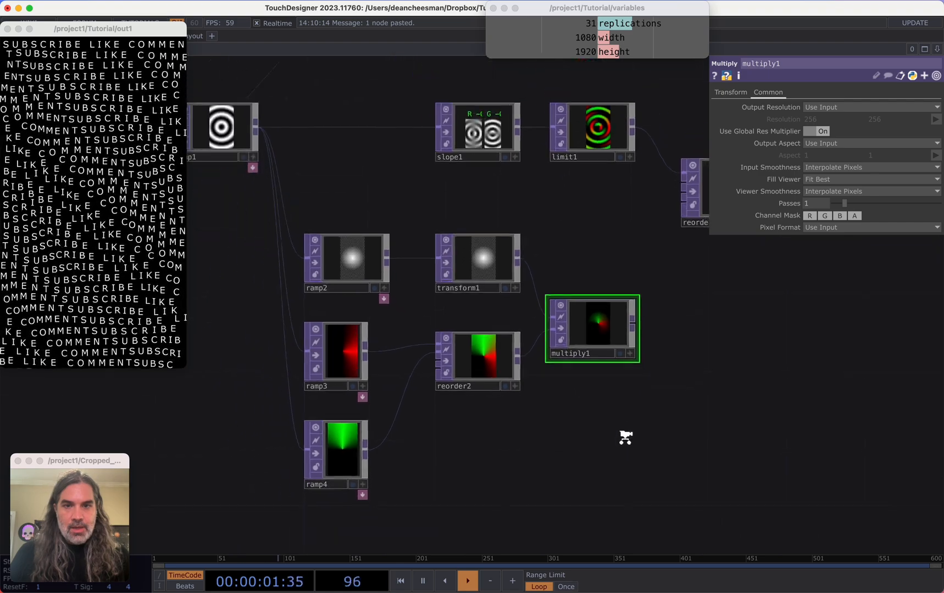
right_click_drag(609, 452, 378, 268)
left_click_drag(378, 269, 394, 317)
left_click_drag(720, 356, 526, 390)
scroll(601, 345, "down", 2)
left_click(651, 349)
left_click_drag(651, 349, 495, 394)
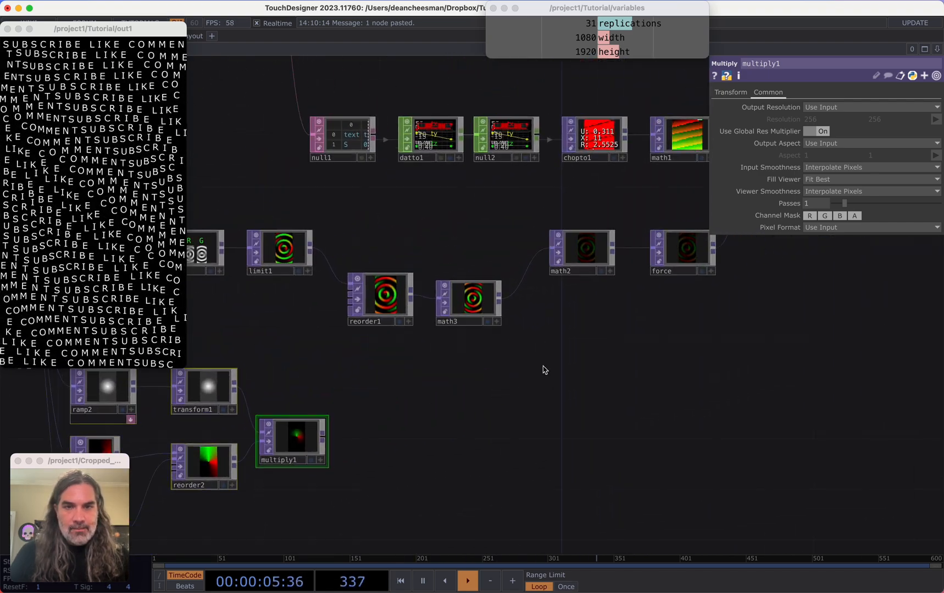
Insert an Add TOP between math2 and force, and connect multiply1 into its second input
left_click_drag(661, 262, 705, 378)
right_click(675, 353)
left_click(693, 345)
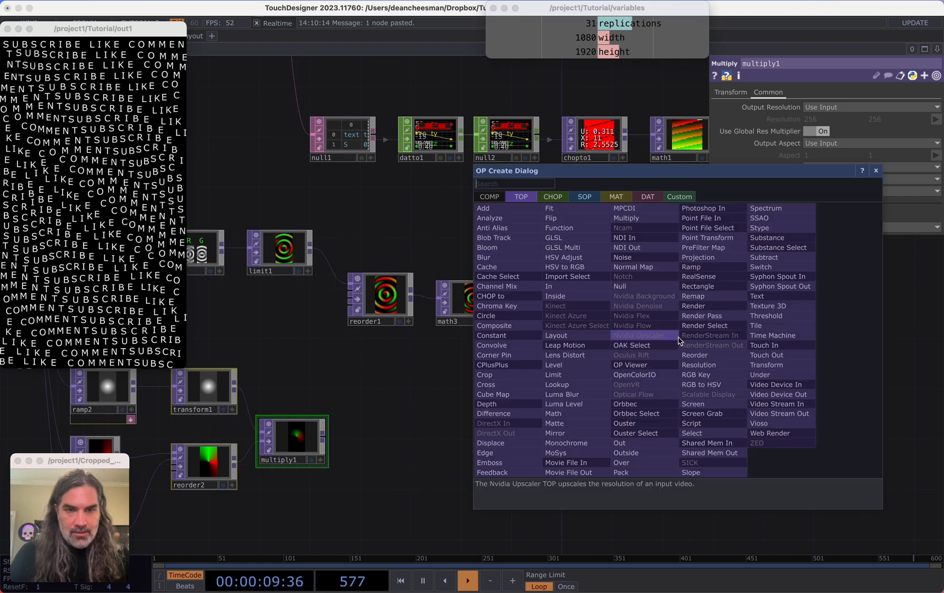
left_click(506, 210)
left_click(667, 394)
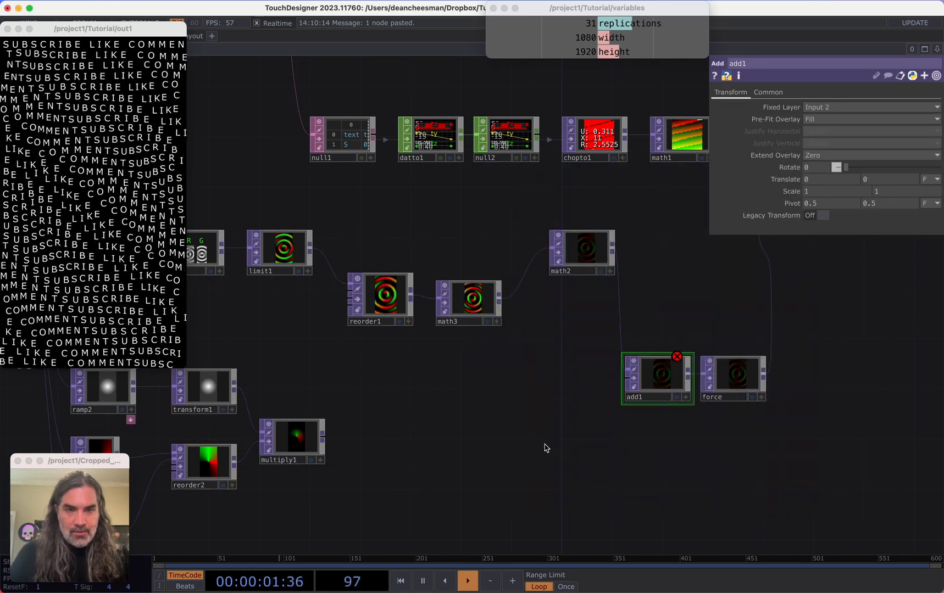
left_click_drag(537, 421, 626, 378)
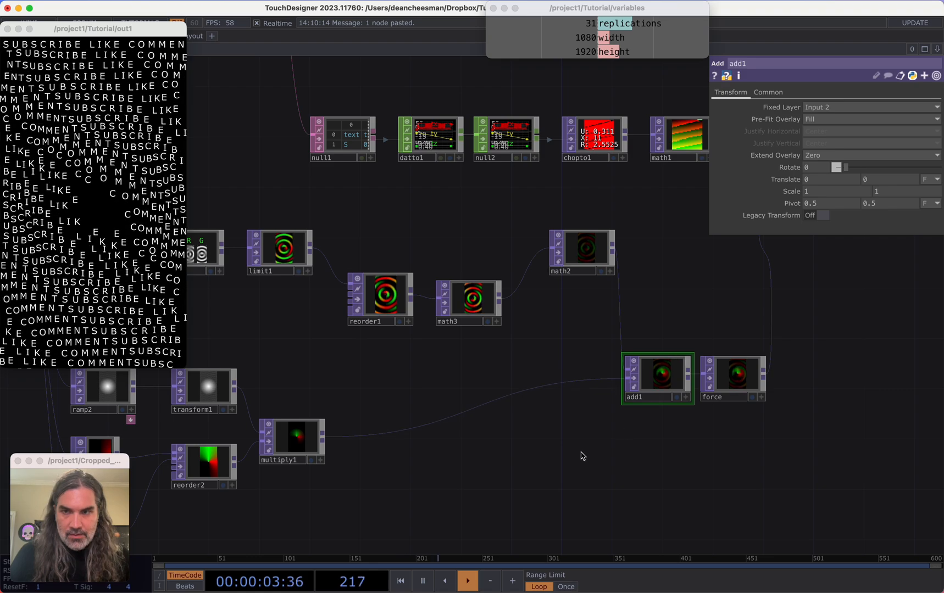
Insert a Transform TOP on the wire between multiply1 and add1
left_click_drag(413, 467, 441, 437)
scroll(625, 427, "up", 3)
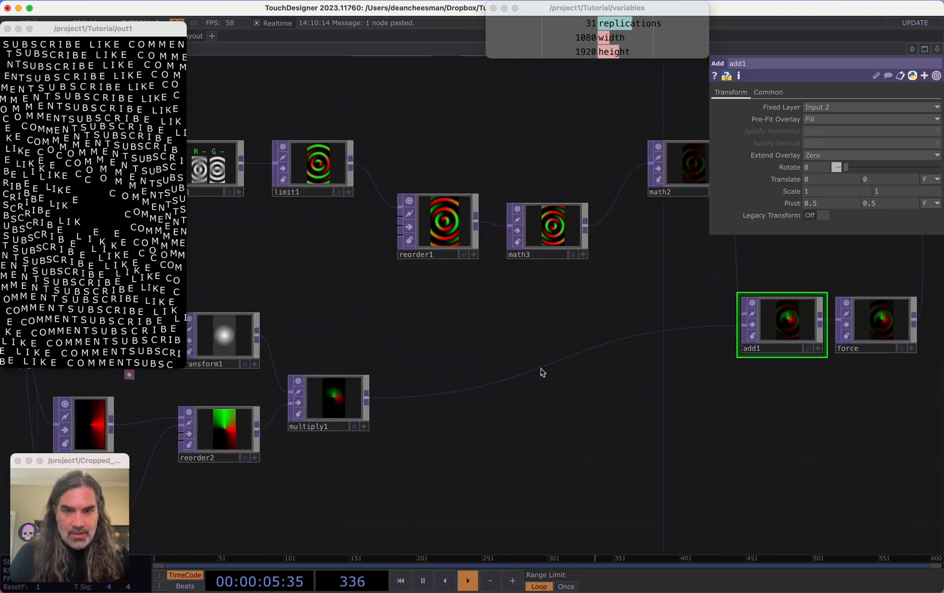
right_click(541, 369)
left_click(499, 386)
right_click(502, 370)
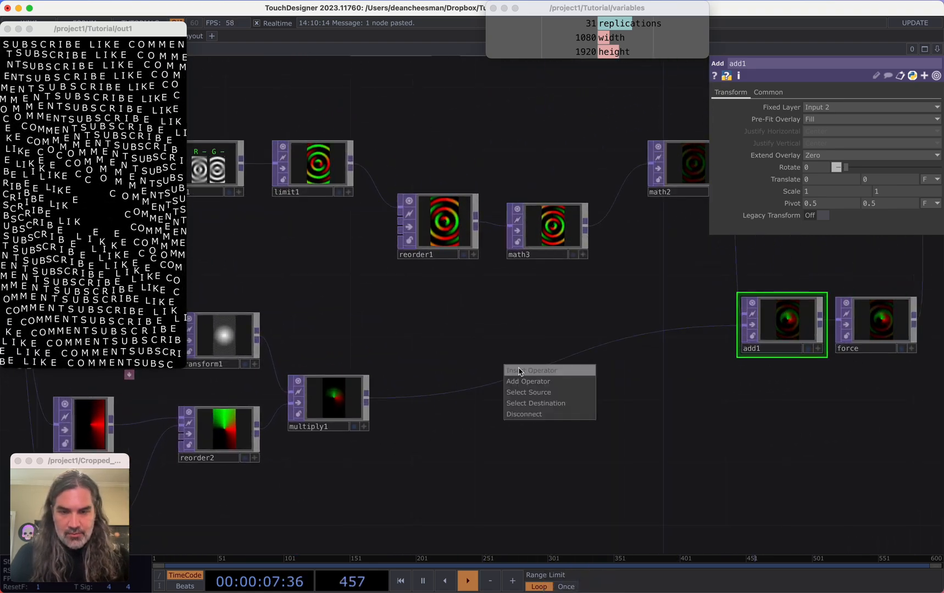
left_click(522, 372)
type("tra")
left_click(626, 396)
left_click(601, 418)
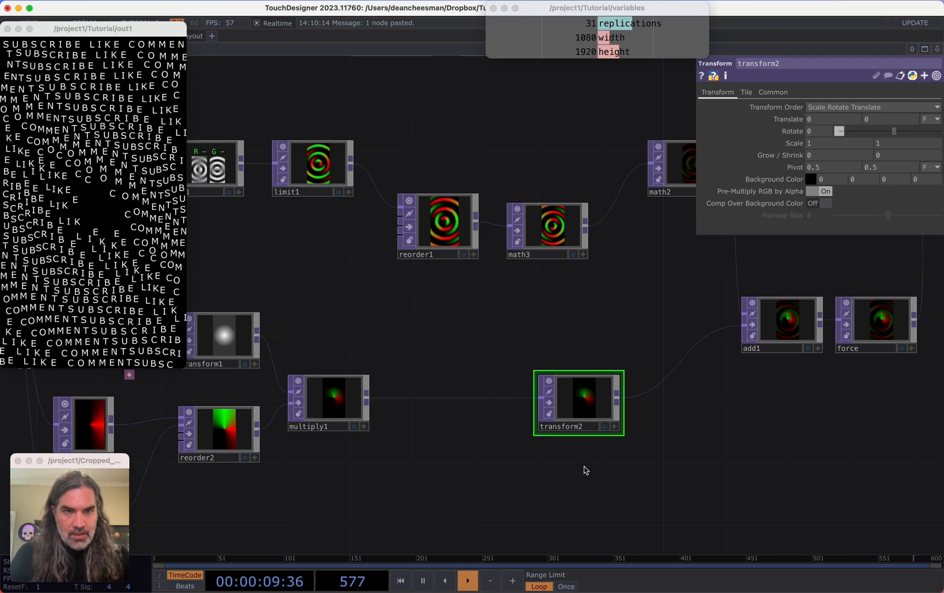
Add a Noise CHOP below transform2
scroll(581, 472, "up", 1)
key("Tab")
left_click(452, 280)
type("noi")
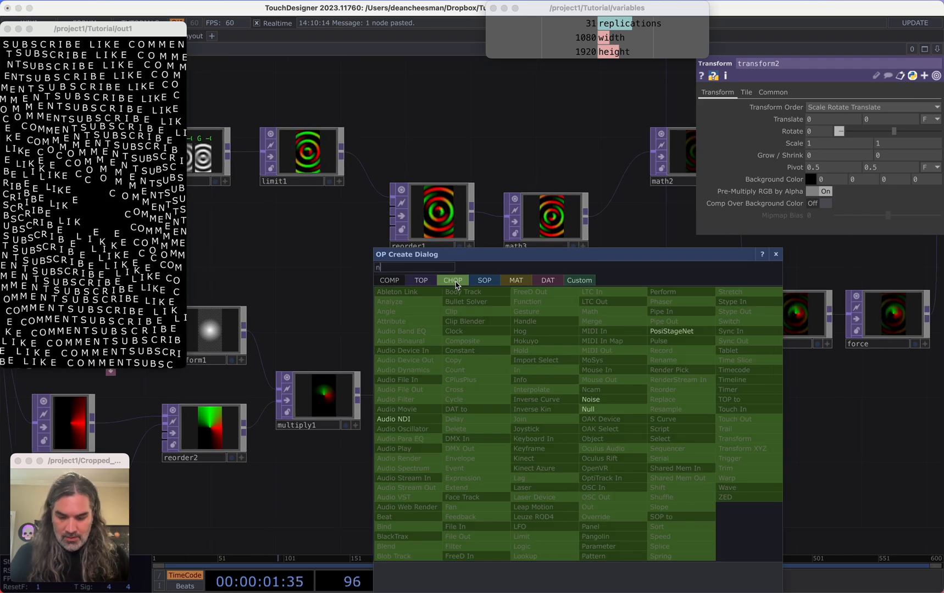
left_click(611, 404)
left_click(567, 479)
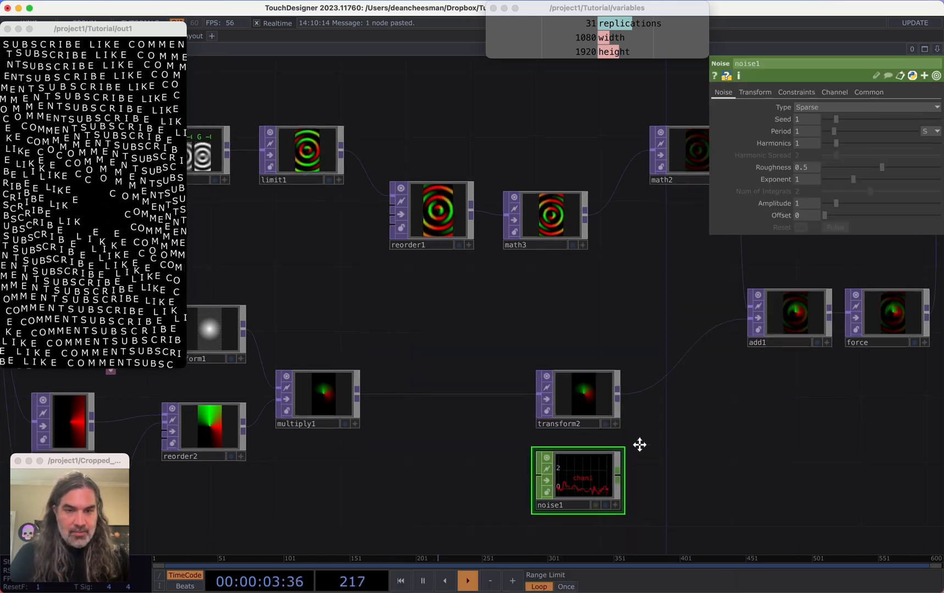
Set noise1's channel names to x y and turn Time Slice on
scroll(637, 444, "up", 5)
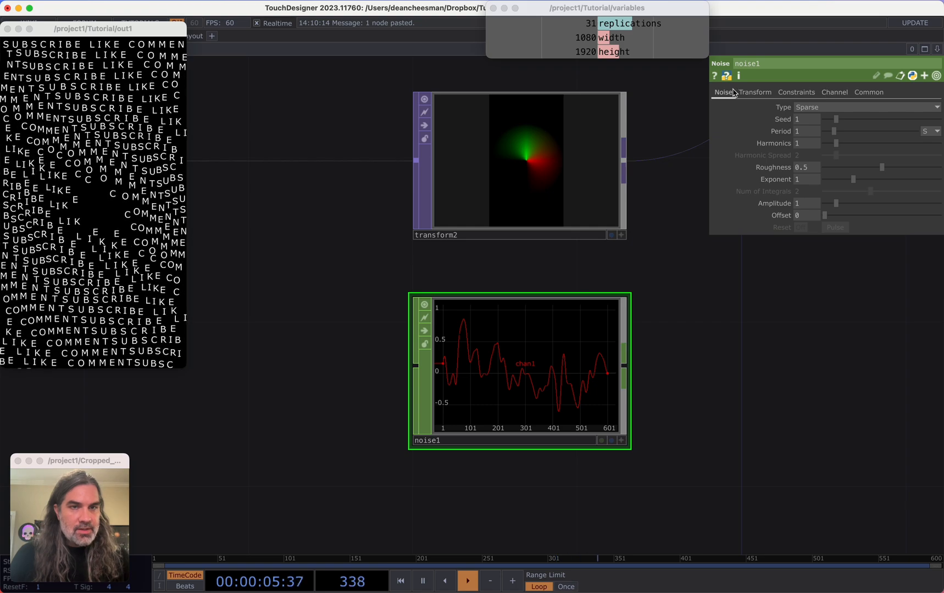
left_click(834, 93)
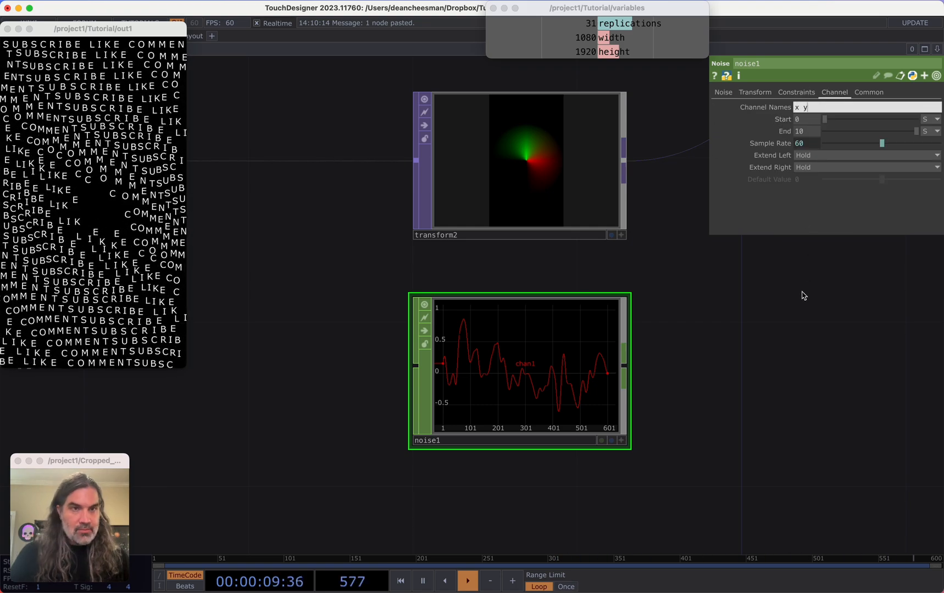
key("Return")
left_click(868, 92)
left_click(807, 107)
scroll(523, 339, "right", 1)
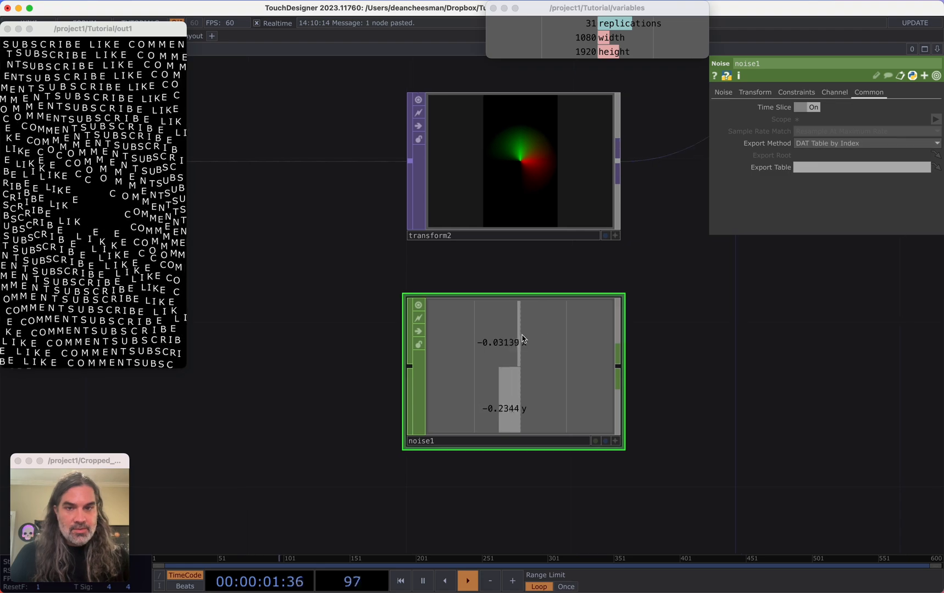
Reference noise1's channels in transform2's Translate parameters
left_click_drag(523, 339, 827, 125)
left_click(835, 122)
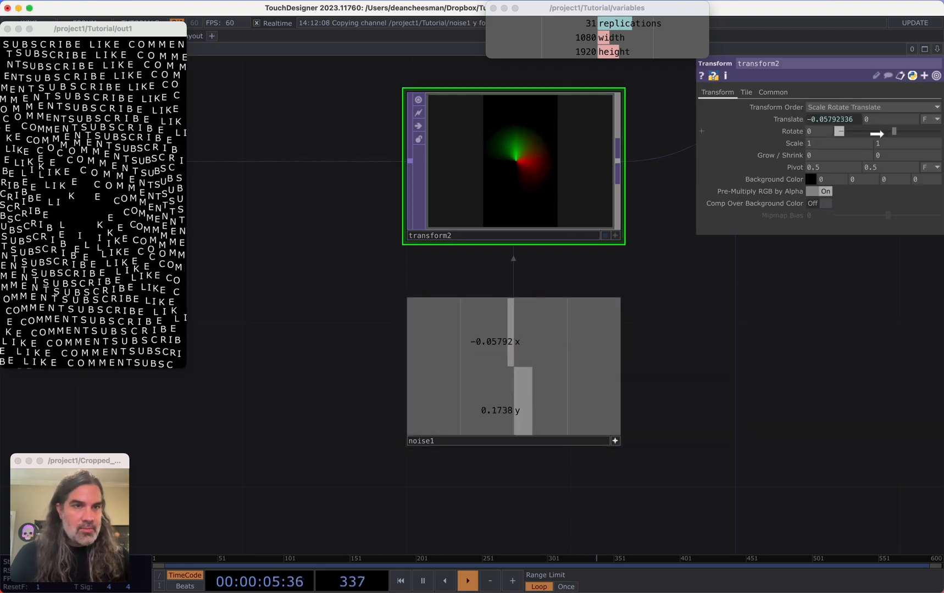
Set noise1's period to 5 and its amplitude to 0.5
left_click(563, 440)
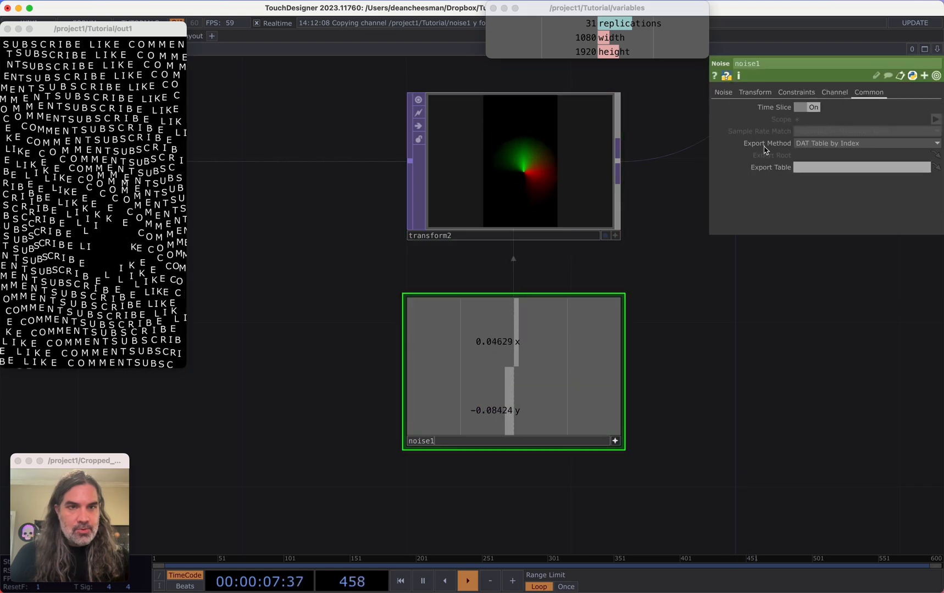
left_click(723, 91)
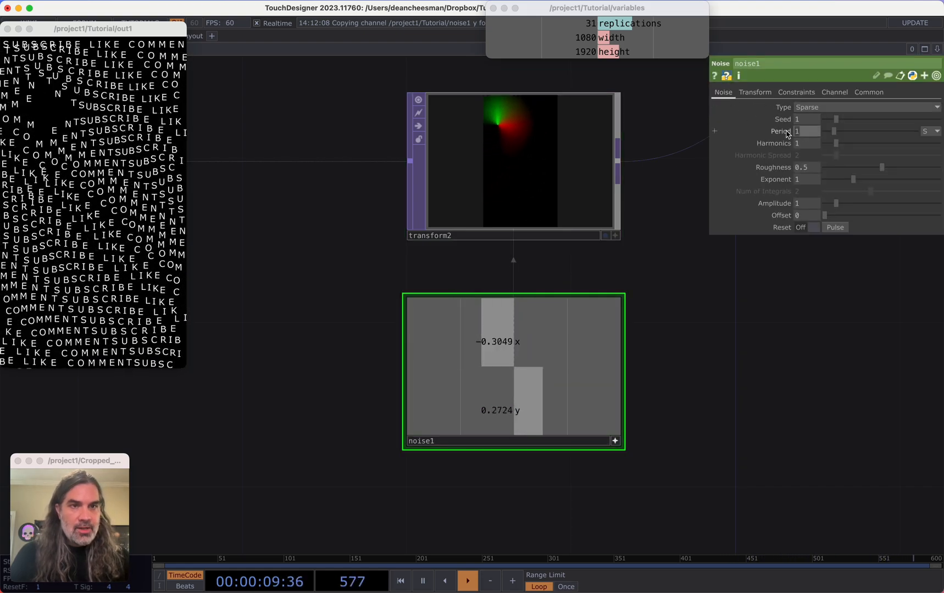
type("3")
key("Tab")
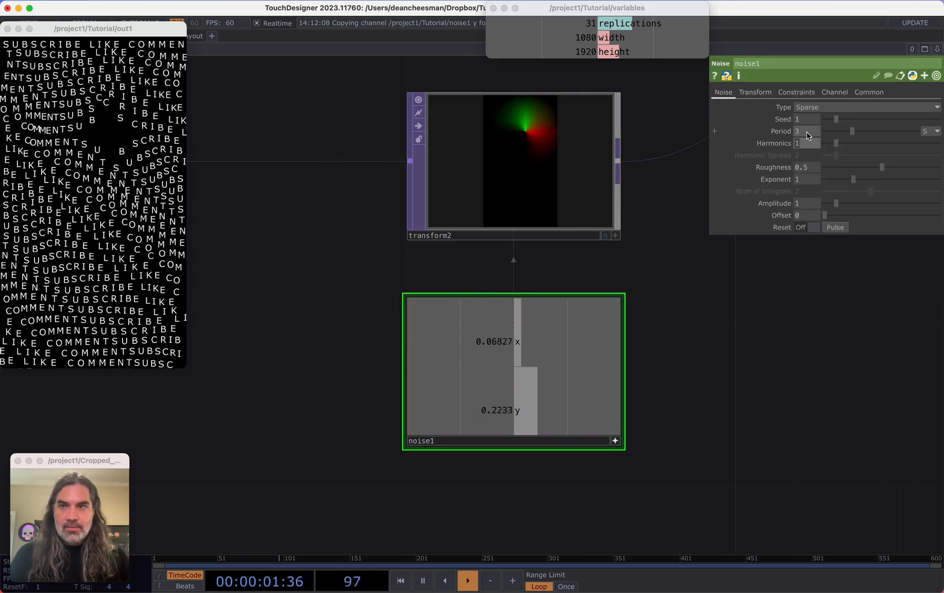
type("5")
key("Tab")
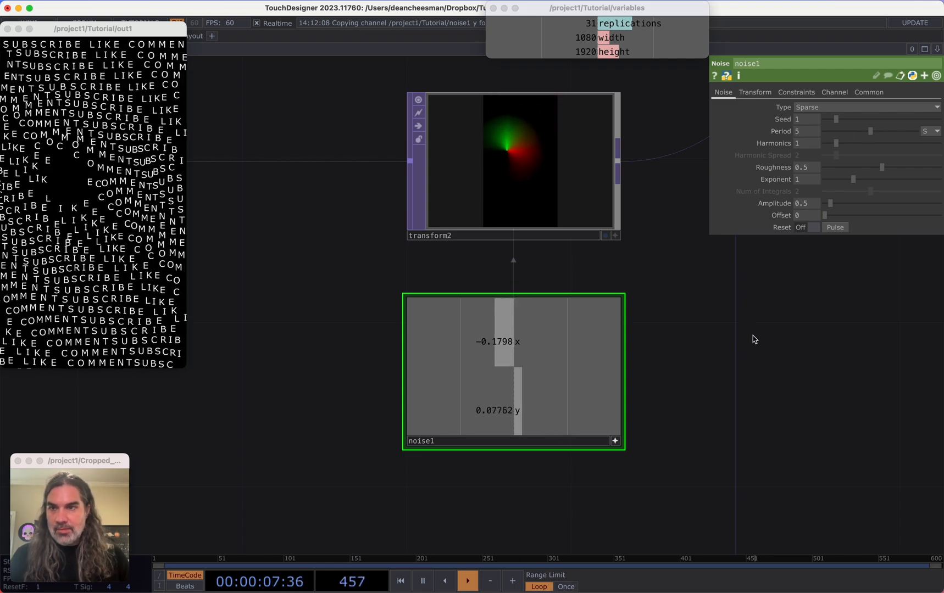
left_click_drag(740, 336, 474, 408)
scroll(713, 367, "down", 5)
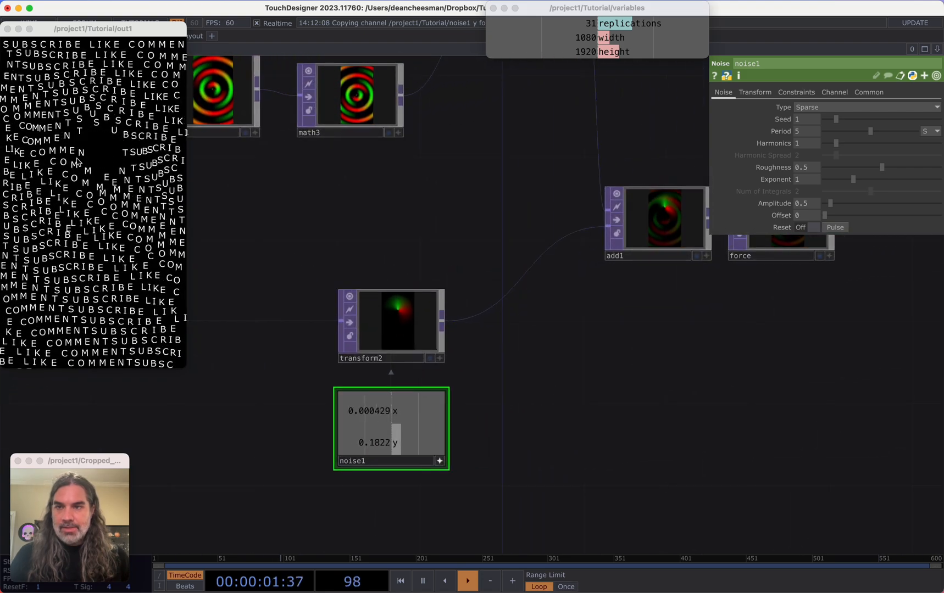
left_click_drag(109, 28, 139, 55)
left_click_drag(615, 412, 589, 421)
scroll(590, 421, "down", 5)
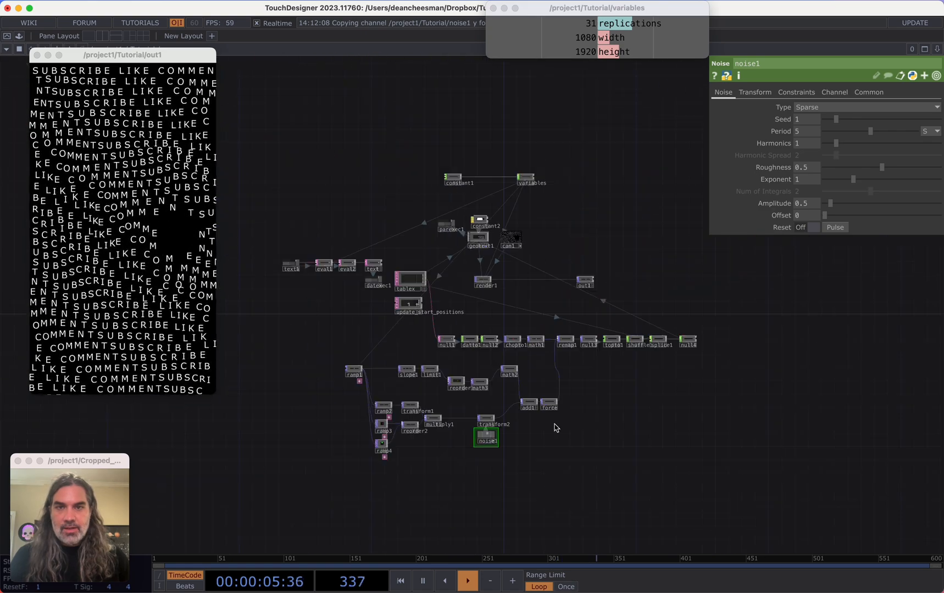
Add the rgbaDelay component from the Palette's ImageFilters and insert it between render1 and out1
scroll(622, 363, "up", 10)
scroll(565, 318, "up", 1)
left_click_drag(610, 292, 681, 292)
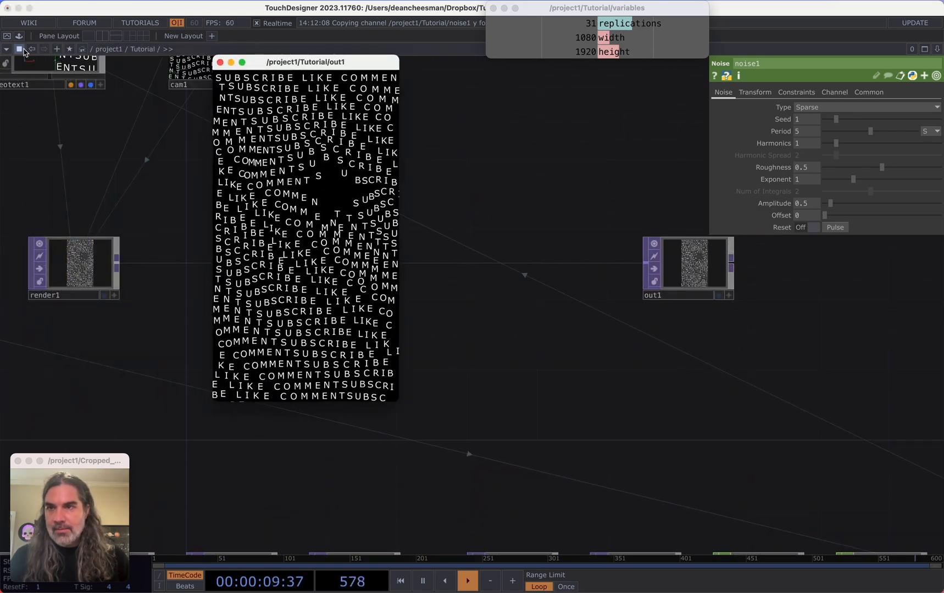
left_click(19, 36)
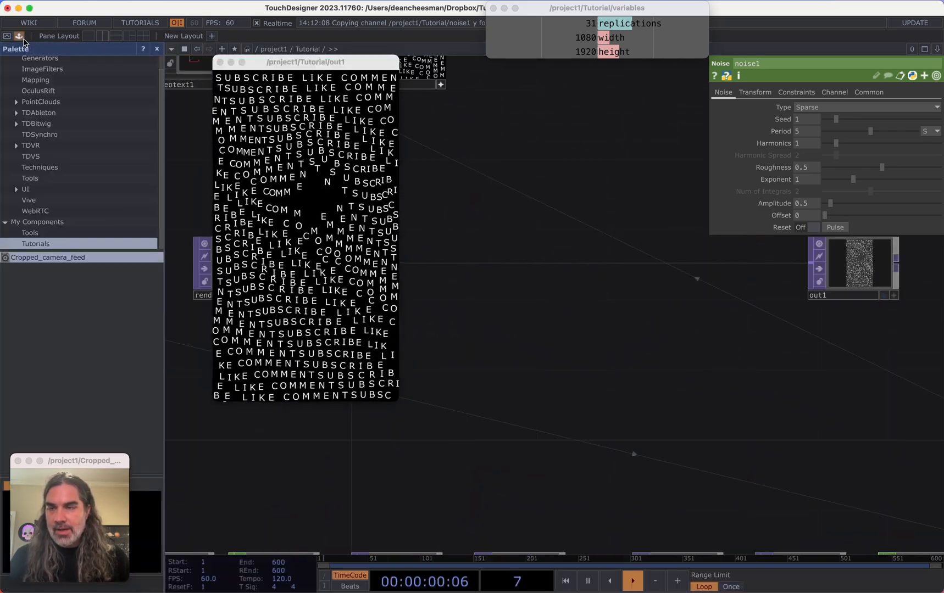
left_click(42, 83)
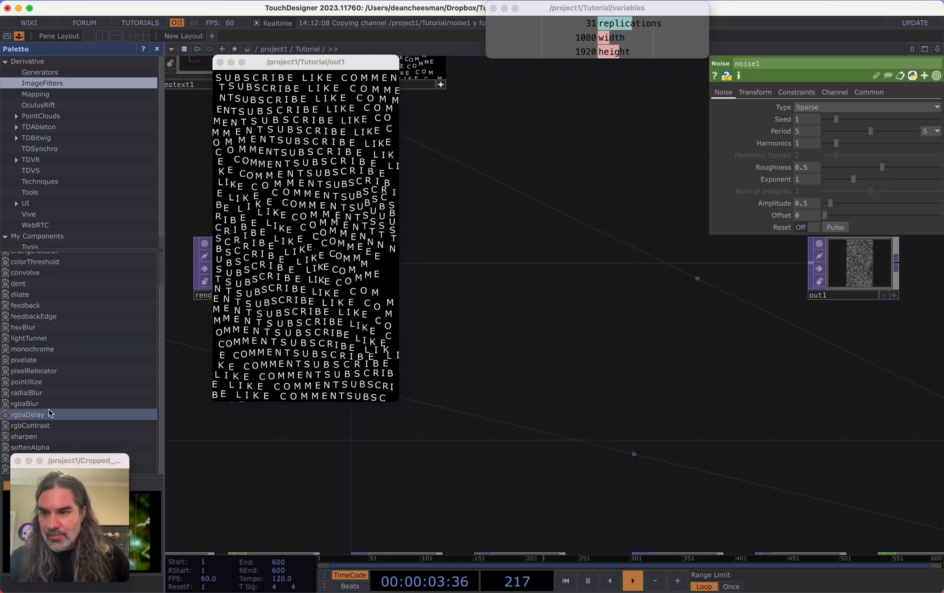
left_click_drag(49, 413, 634, 414)
scroll(565, 429, "down", 3)
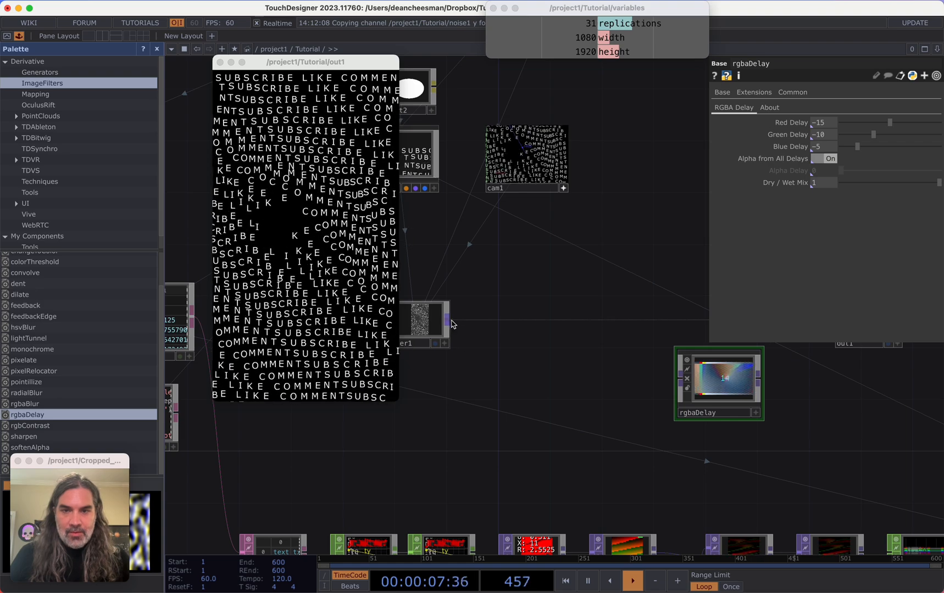
left_click_drag(450, 320, 680, 378)
left_click_drag(474, 427, 327, 448)
left_click_drag(600, 394, 602, 340)
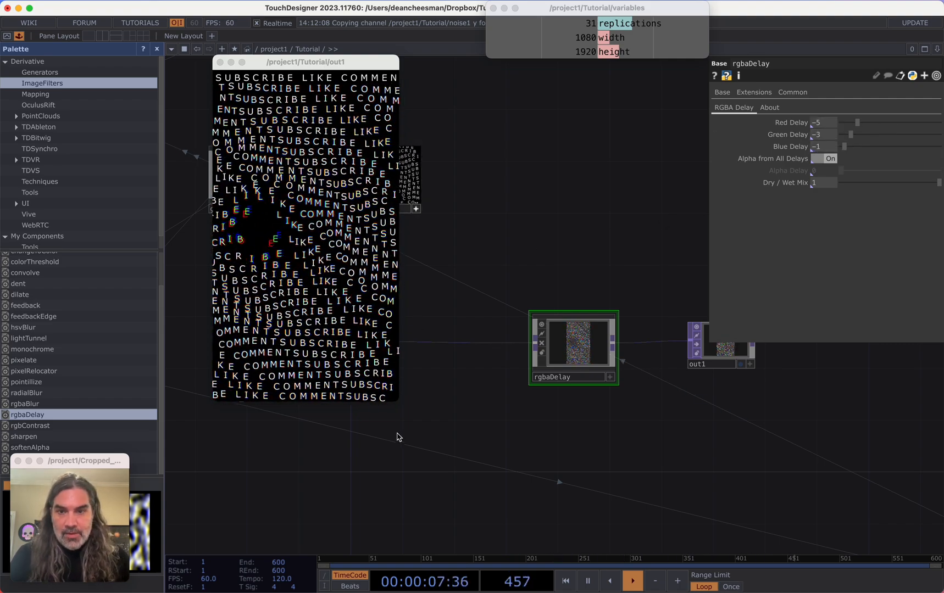
Enlarge and reposition the out1 preview window to examine the result
left_click_drag(400, 402, 497, 579)
left_click_drag(394, 62, 468, 17)
left_click_drag(571, 529, 679, 587)
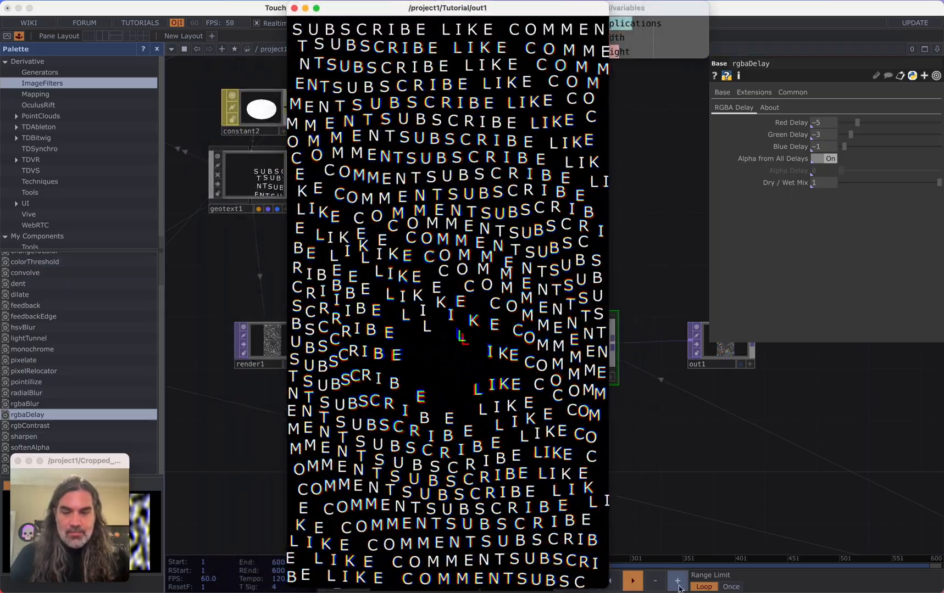